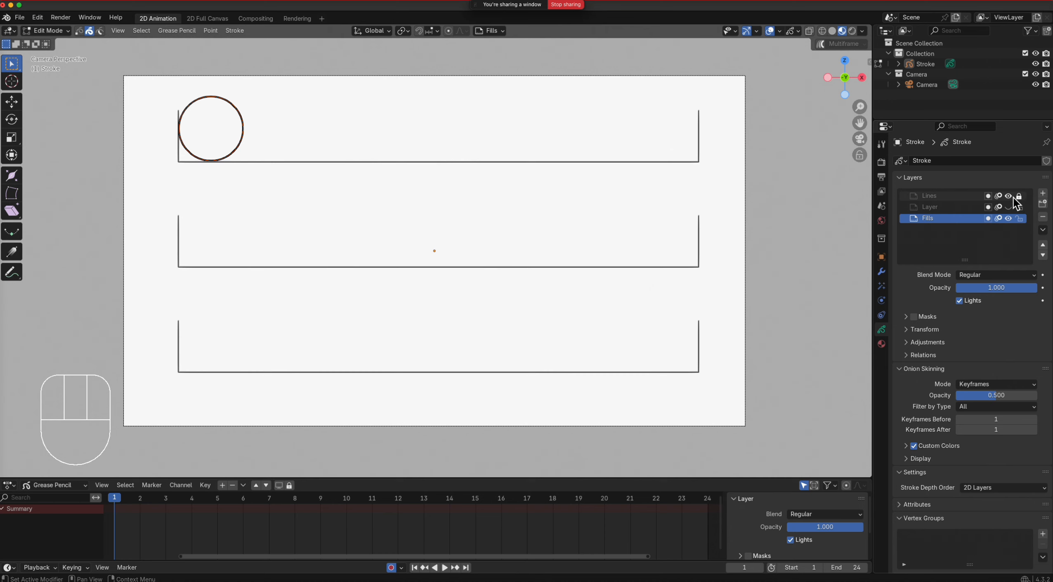
Step: Hide and show the Lines and Fills layers in turn to check what each contains
click(1012, 197)
click(1013, 197)
click(1013, 197)
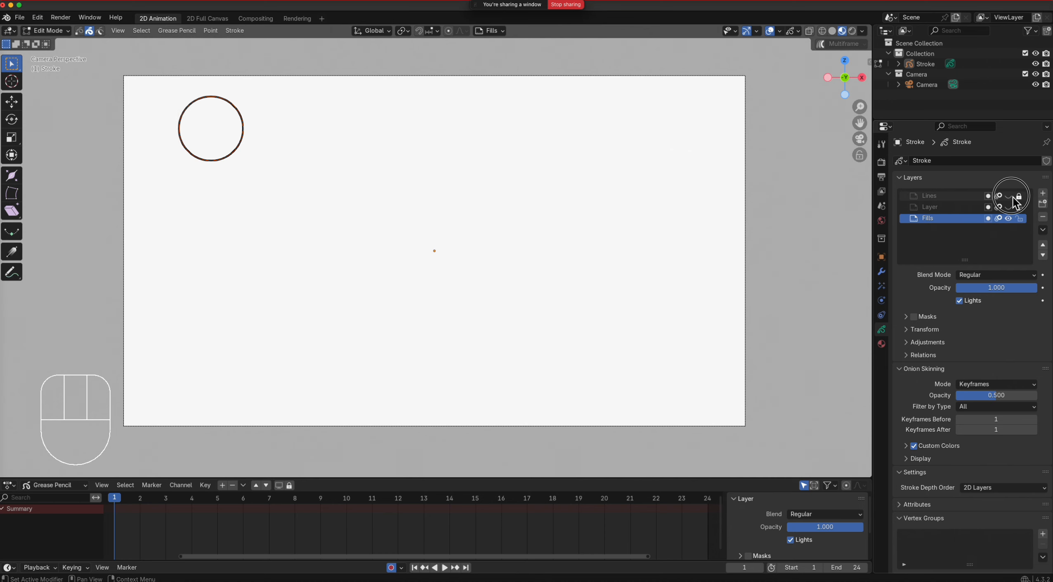
click(1011, 197)
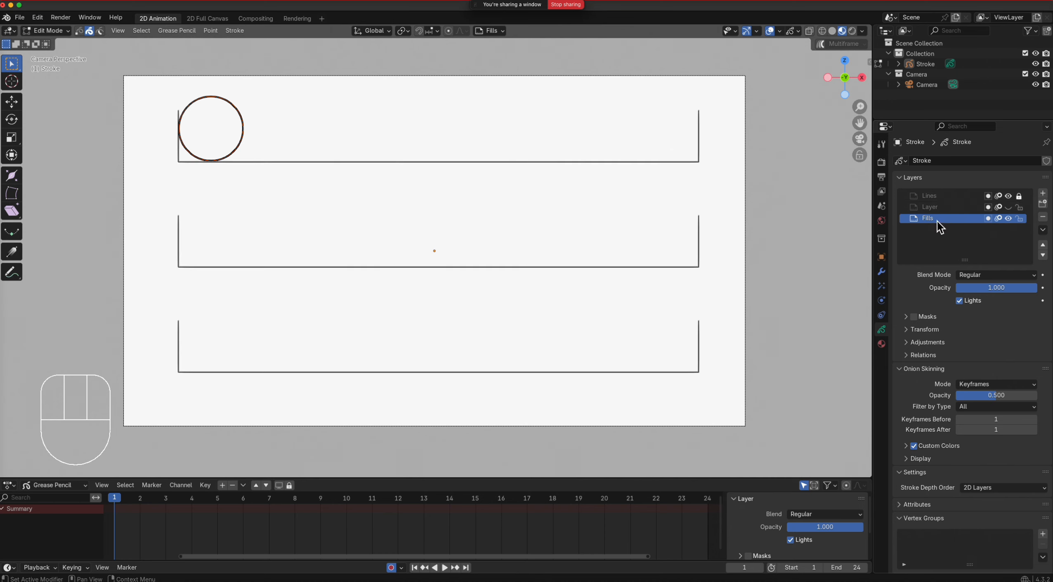
click(1009, 218)
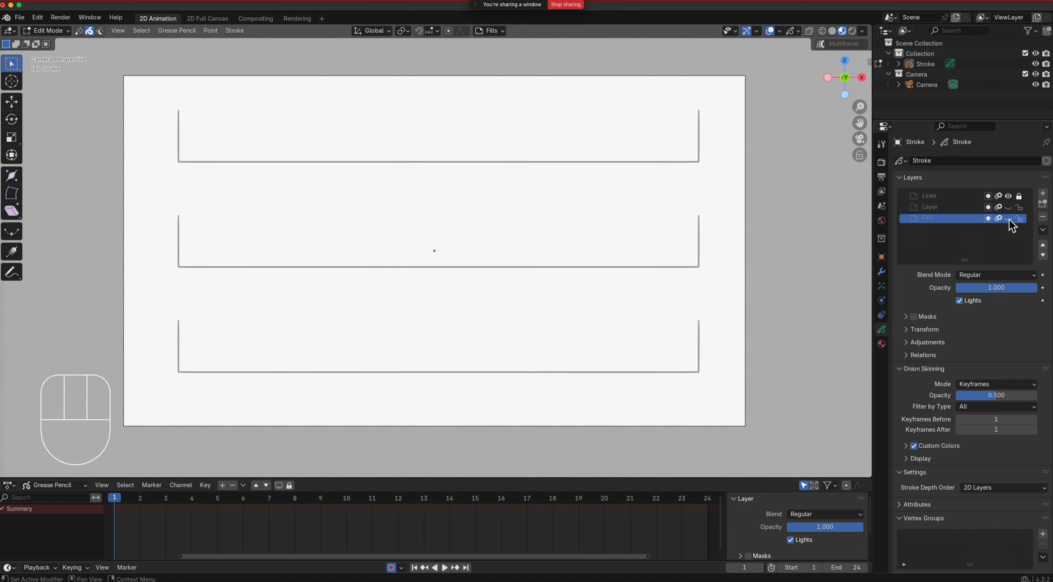
click(1008, 219)
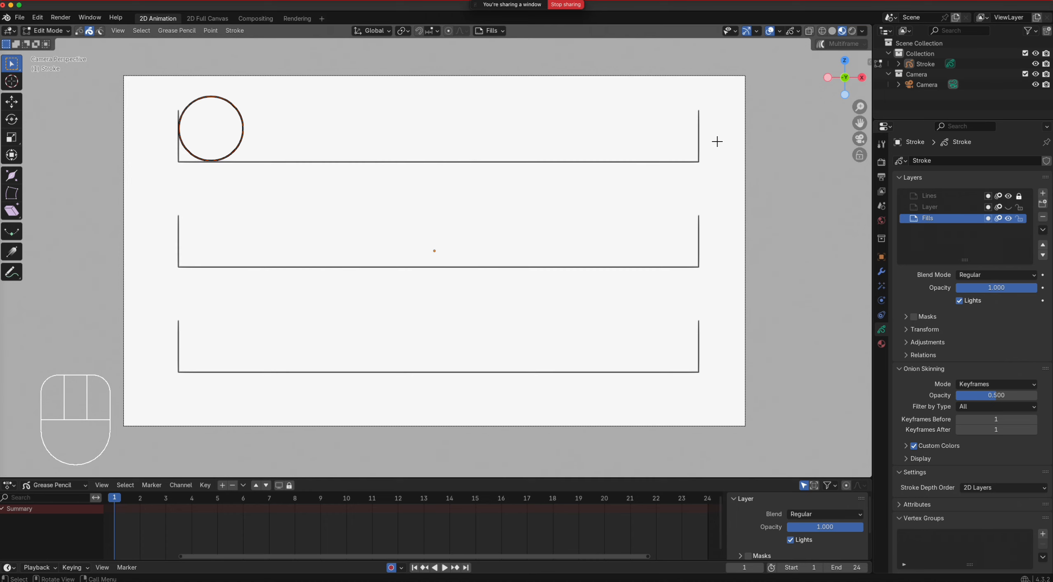
Step: Animate the circle on the Stroke object's Fills layer by moving it rightward along the upper track on each frame from 2 to 10
click(10, 106)
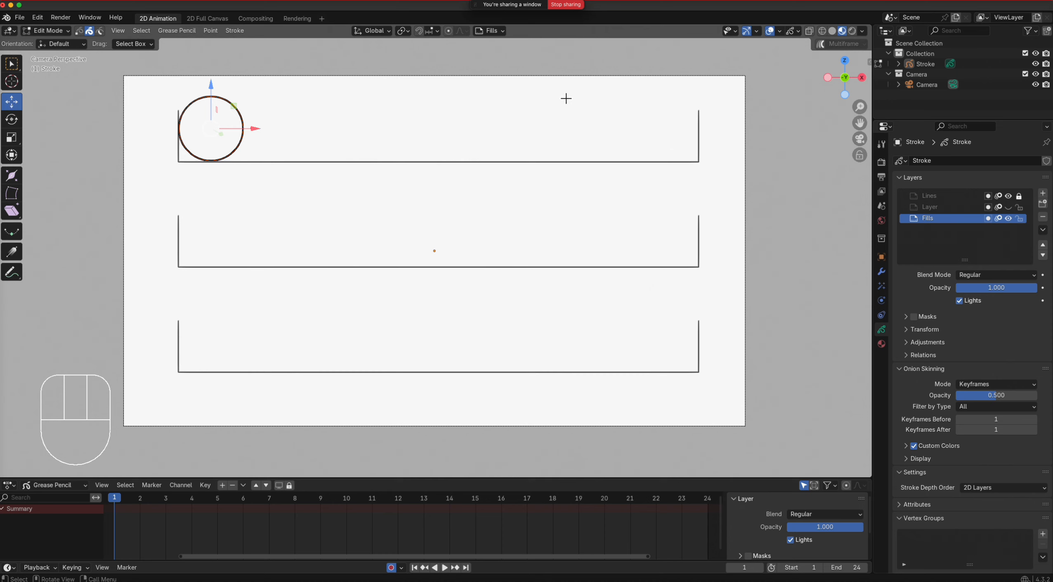
click(934, 64)
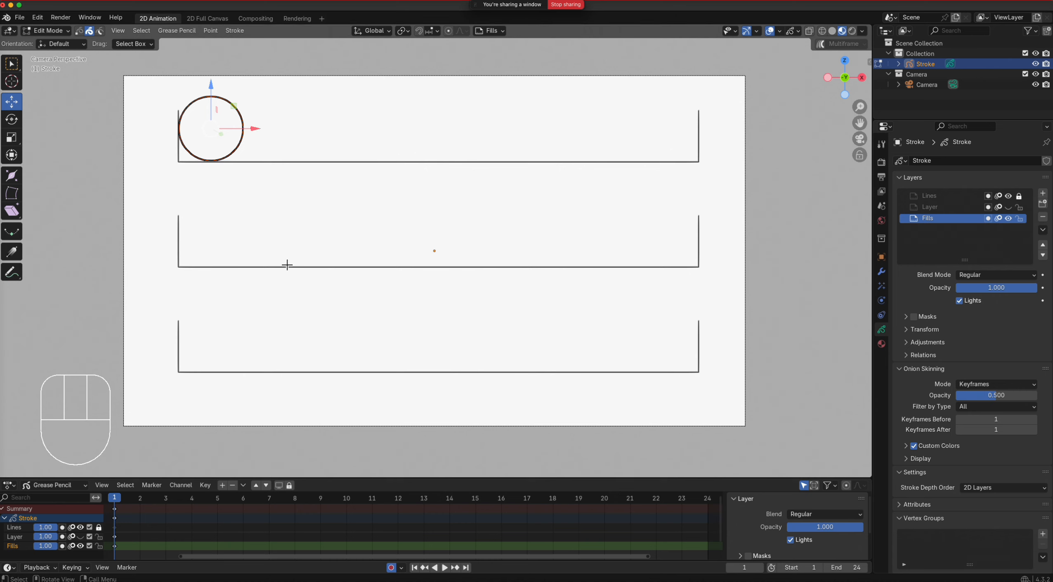
key(Right)
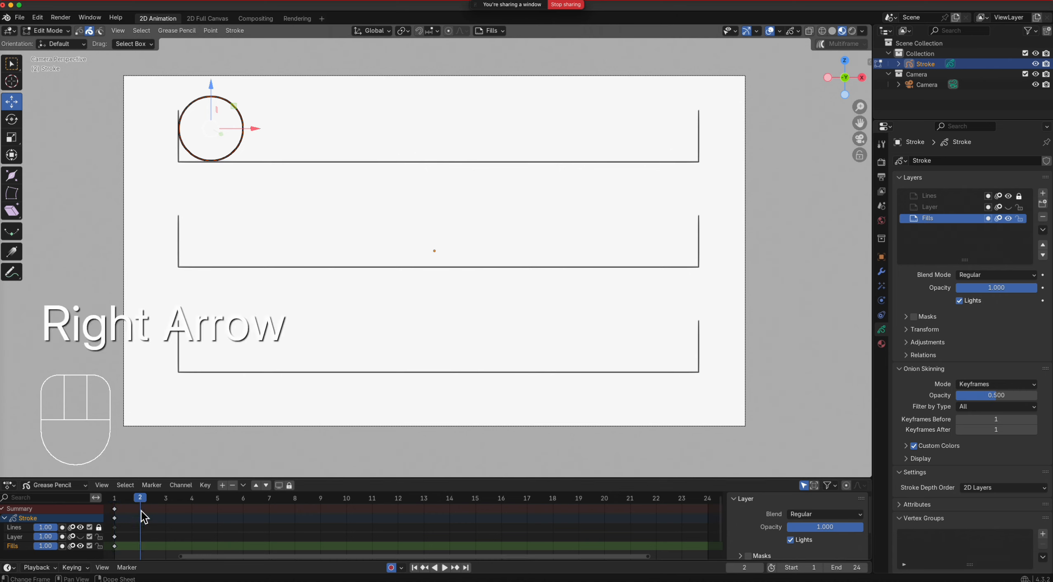
mouse_move(255, 129)
mouse_down()
mouse_move(372, 134)
mouse_move(394, 148)
mouse_move(380, 133)
mouse_move(562, 136)
mouse_move(563, 152)
mouse_up()
key(Right)
key(Right)
key(Right)
key(Right)
key(Right)
key(Right)
key(Right)
key(Right)
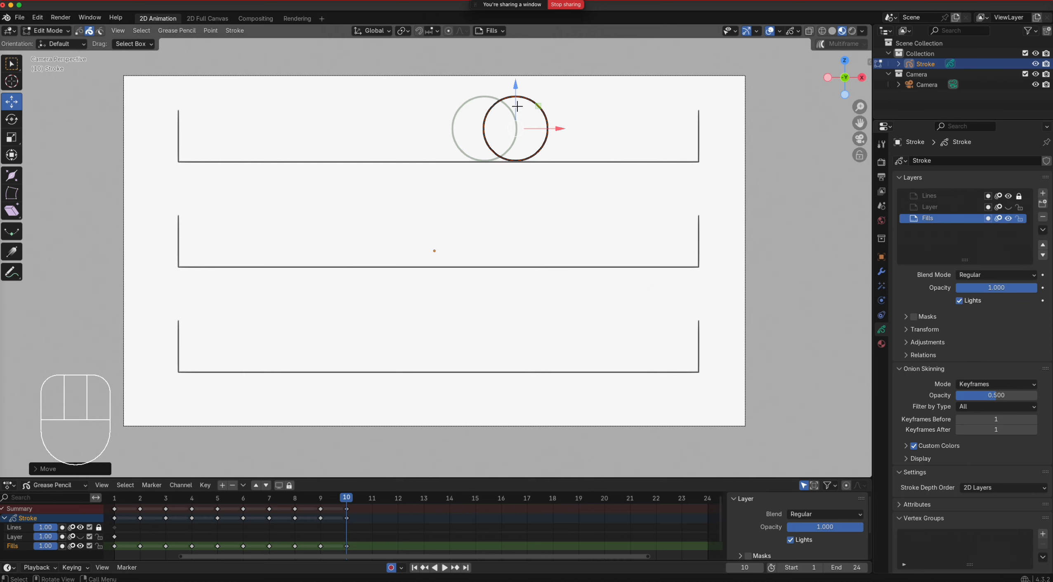
Step: Enable multiframe editing for all keyframes and move the circles of frames 2 to 4 leftward into closer, even spacing
click(824, 44)
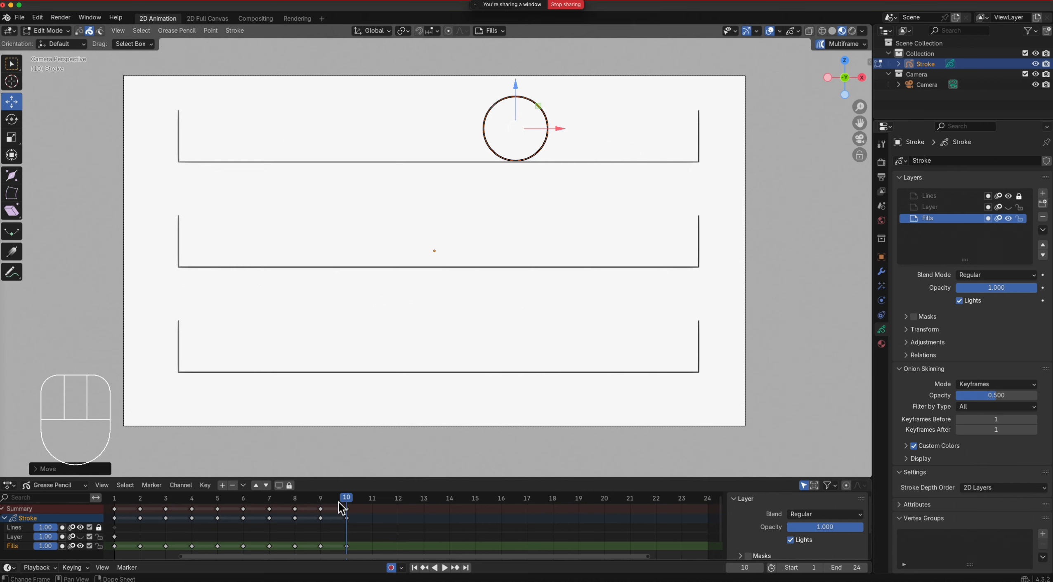
key(a)
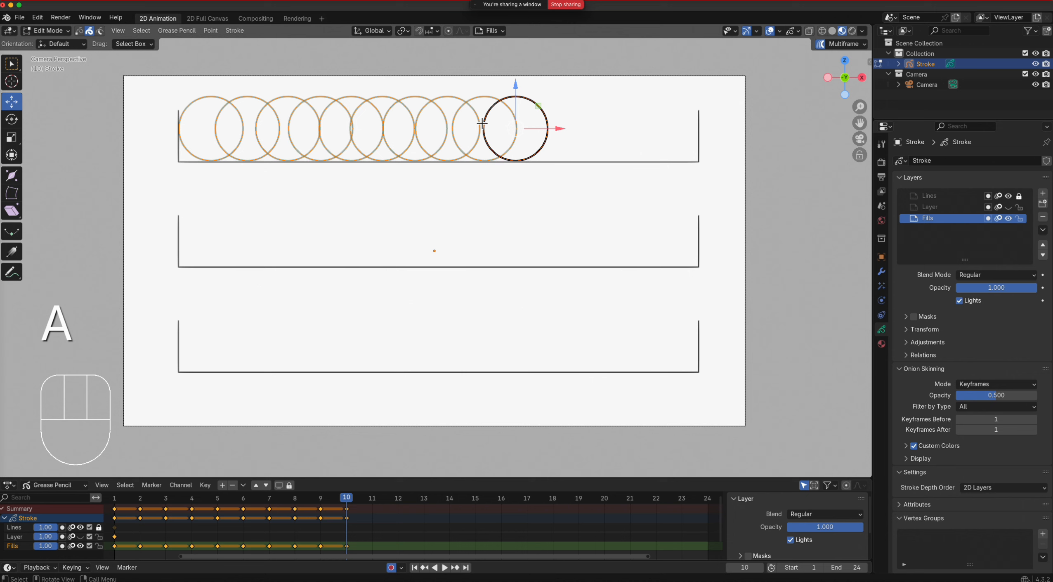
click(258, 100)
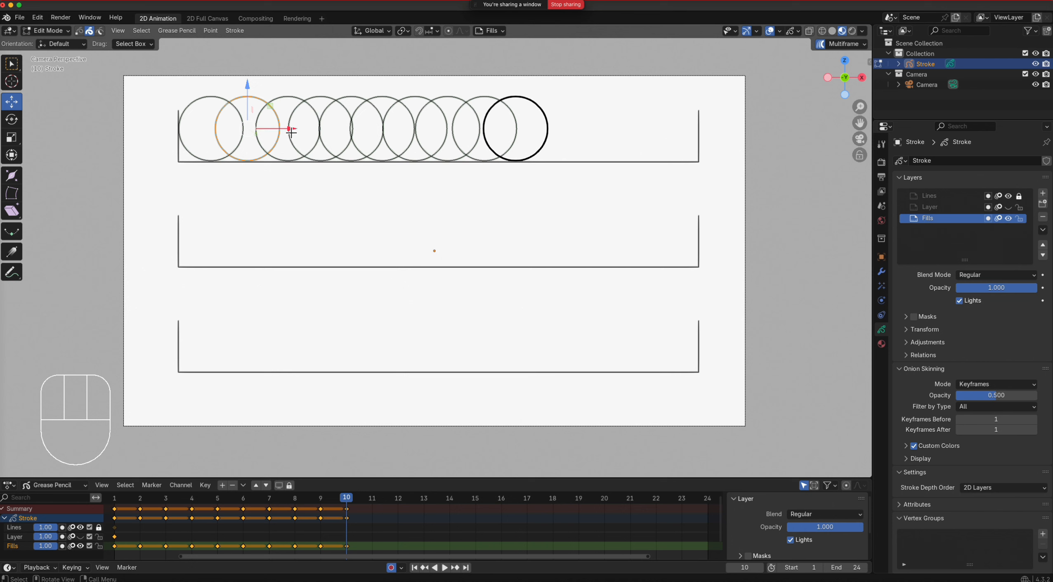
drag(291, 128, 271, 129)
click(287, 98)
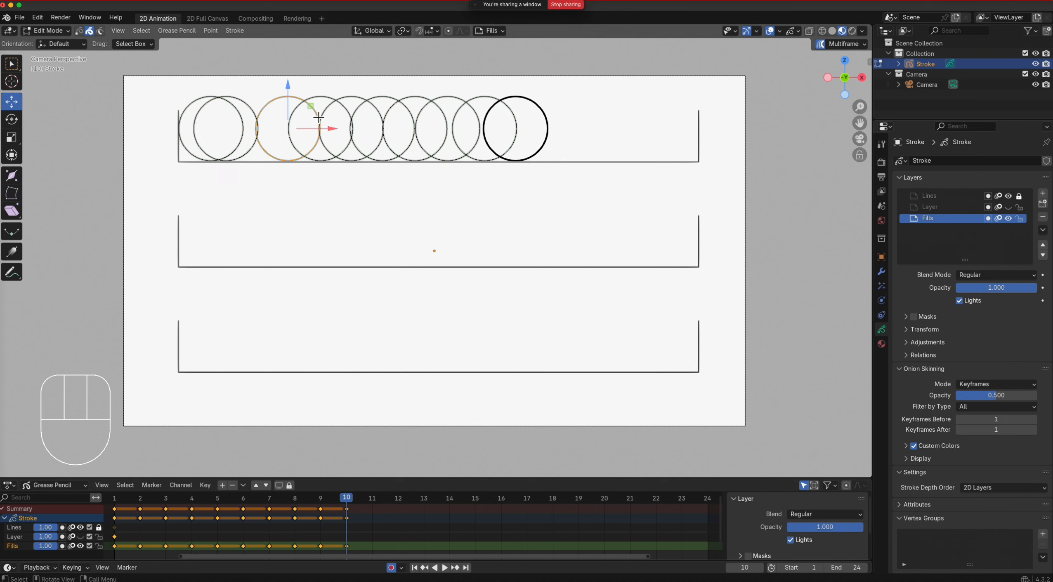
drag(338, 133, 287, 133)
click(306, 100)
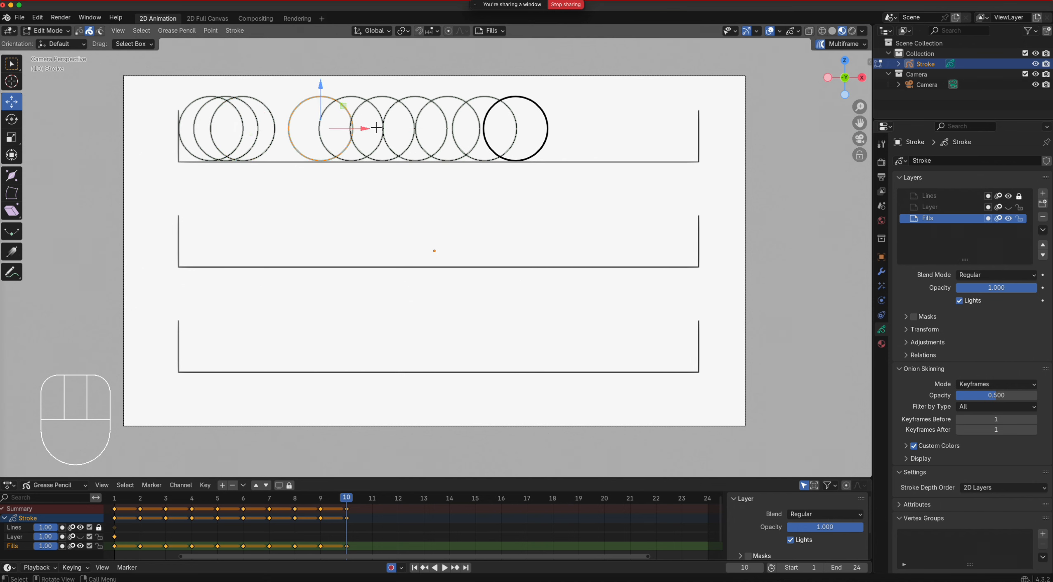
drag(365, 128, 270, 135)
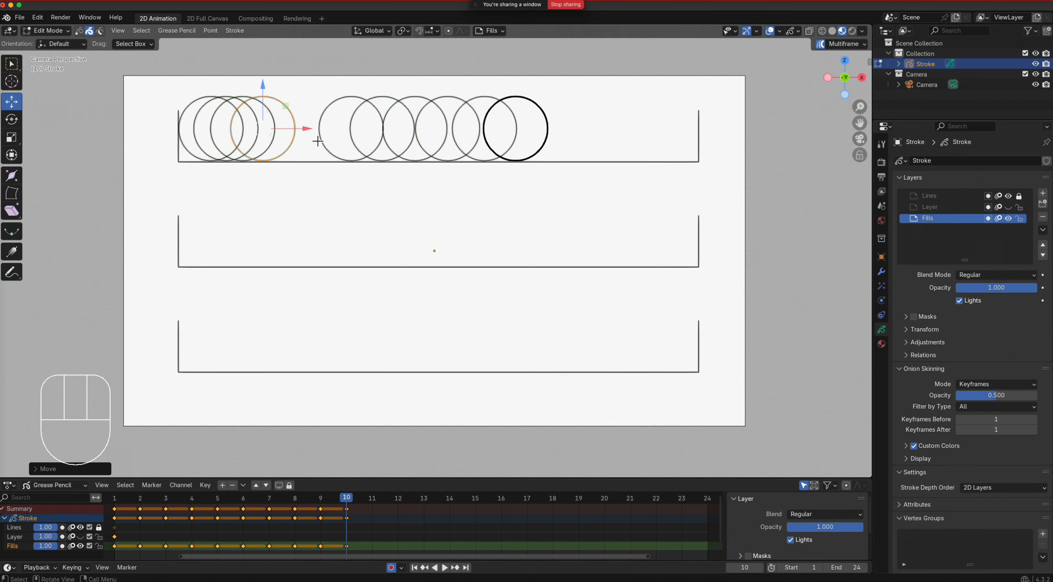
Step: Shift the circles of frames 5 to 7 leftward so they follow the preceding circles at the same close spacing
click(354, 102)
drag(396, 129, 326, 132)
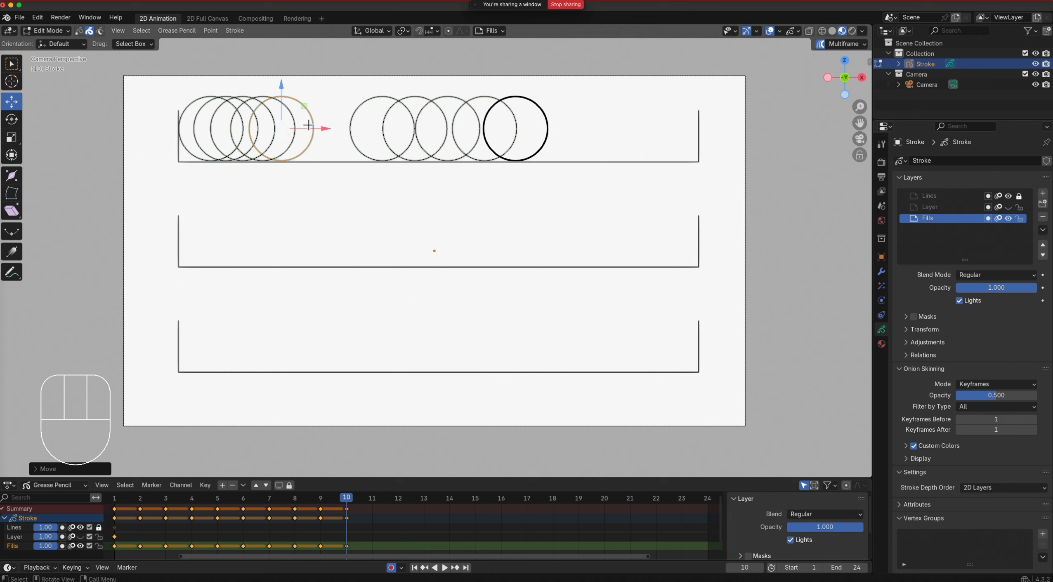
click(352, 119)
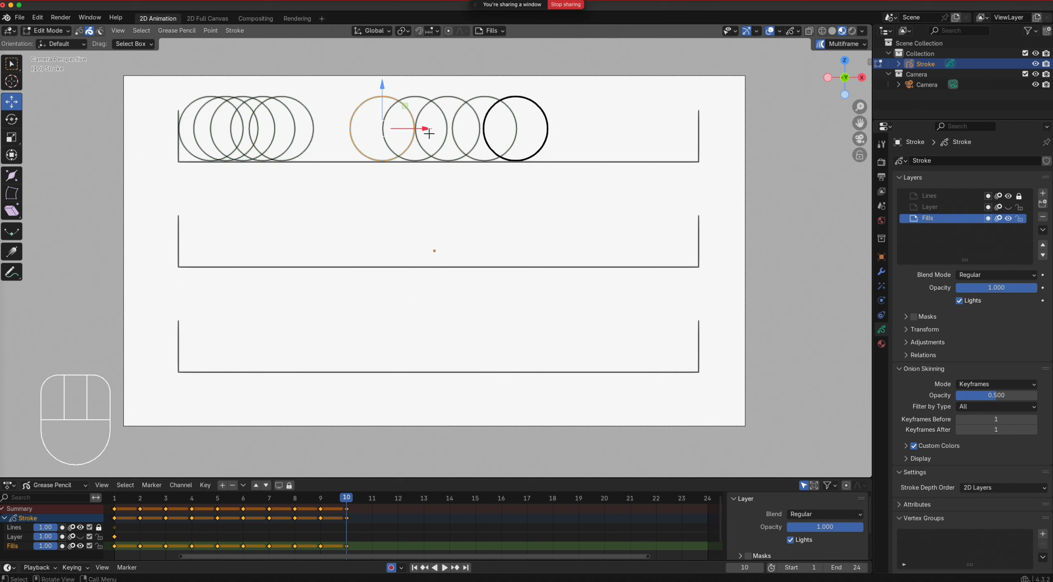
drag(429, 130, 344, 140)
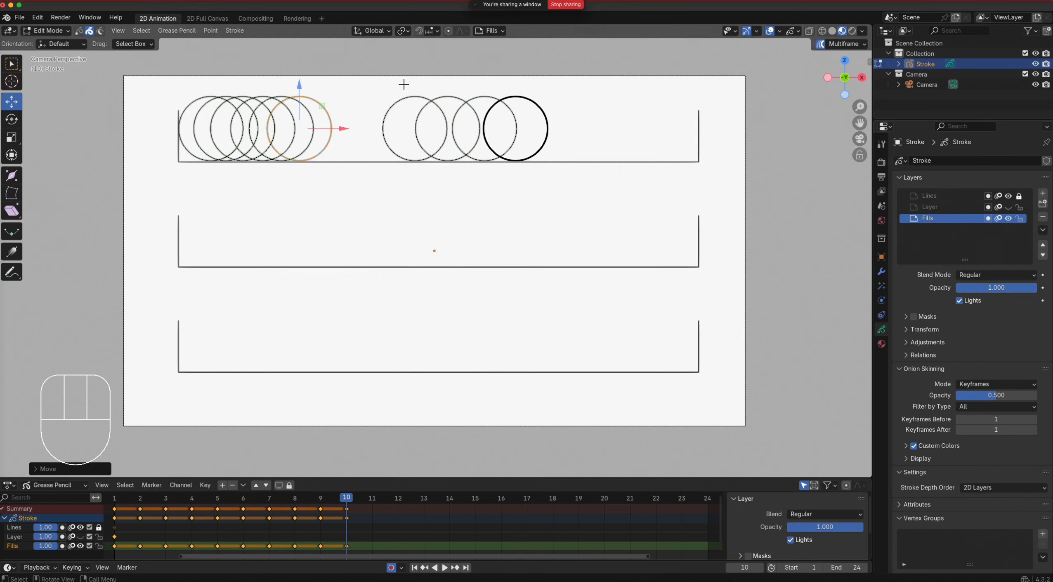
click(389, 121)
drag(458, 129, 360, 148)
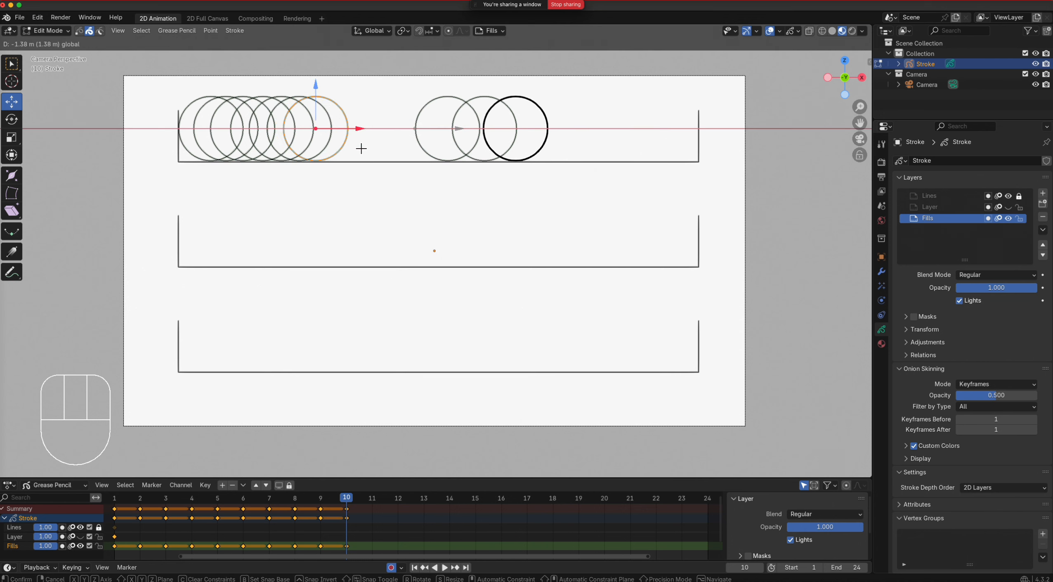
Step: Shift the circles of frames 8 to 10 leftward to continue the evenly spaced row
click(419, 125)
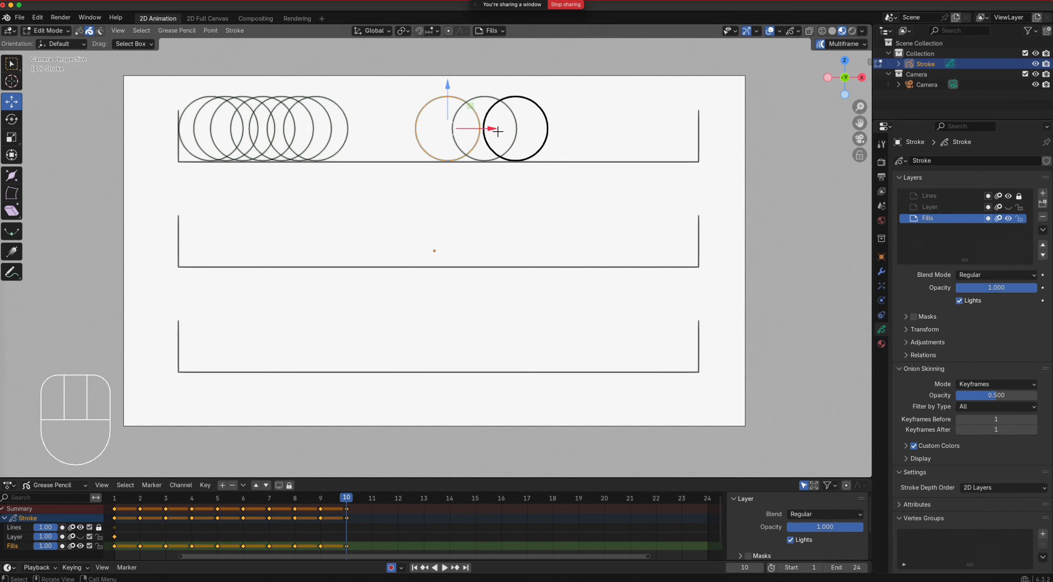
drag(498, 131, 383, 146)
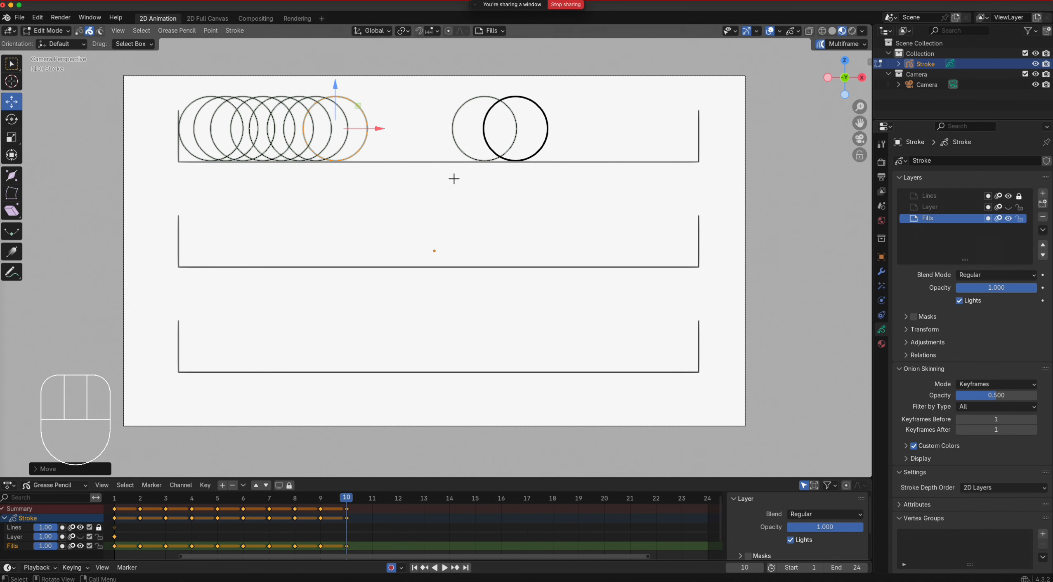
click(453, 133)
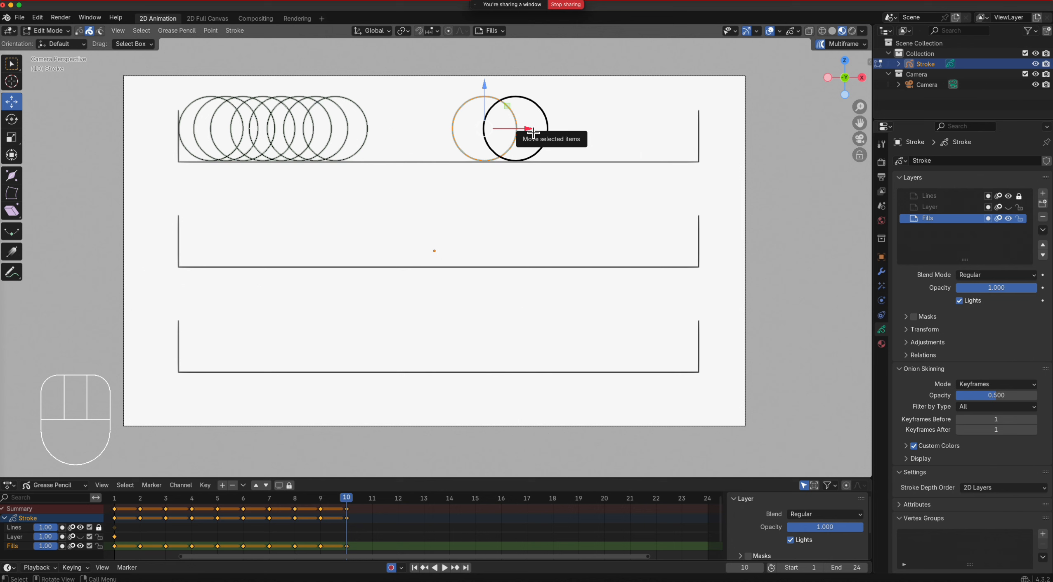
drag(521, 136, 404, 137)
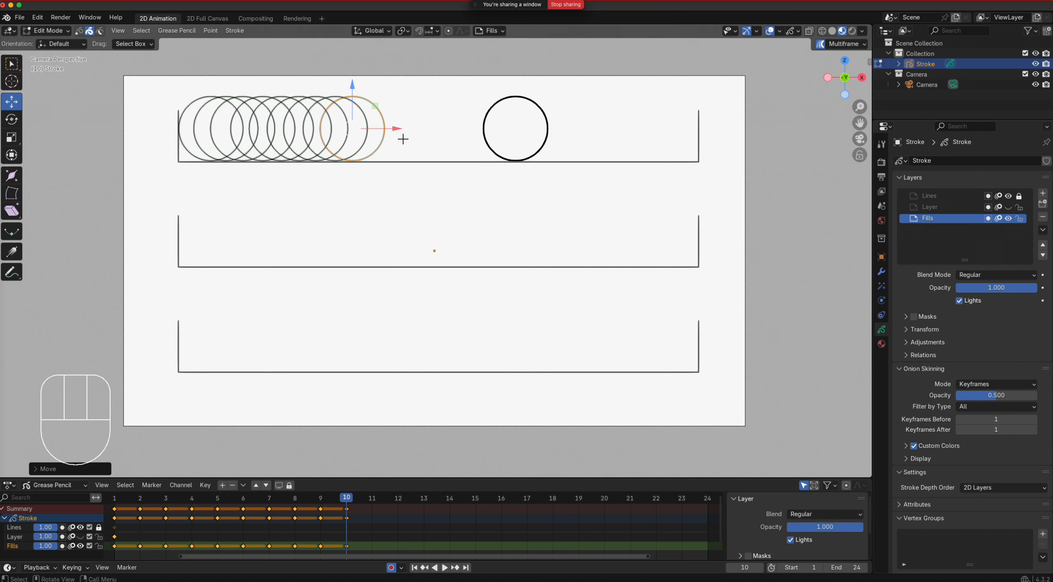
click(485, 132)
drag(564, 129, 422, 141)
right_click(420, 140)
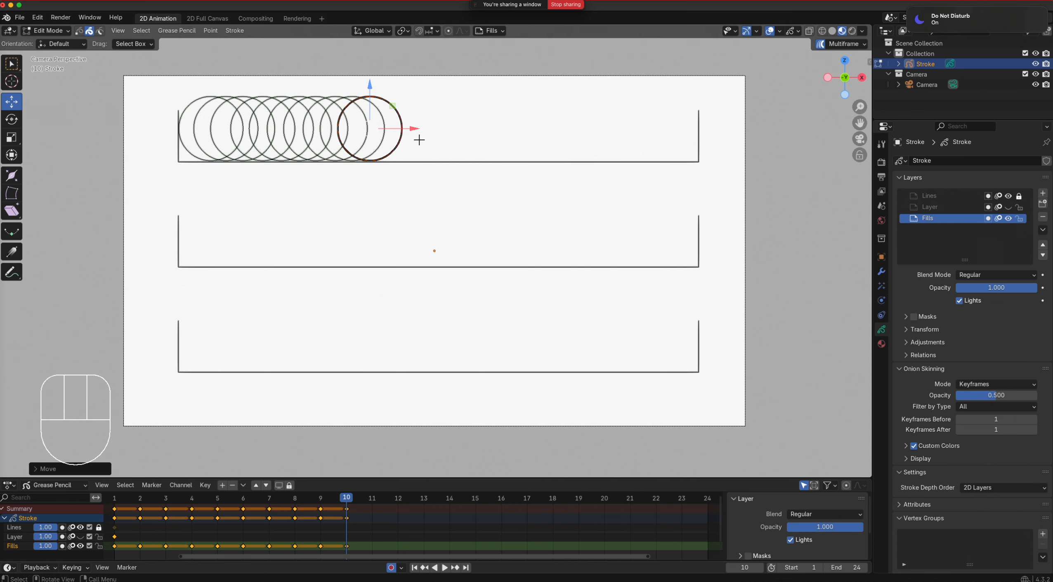
Step: Disable multiframe editing, move the circle farther right on frames 11 and 12, and play back the animation
click(821, 44)
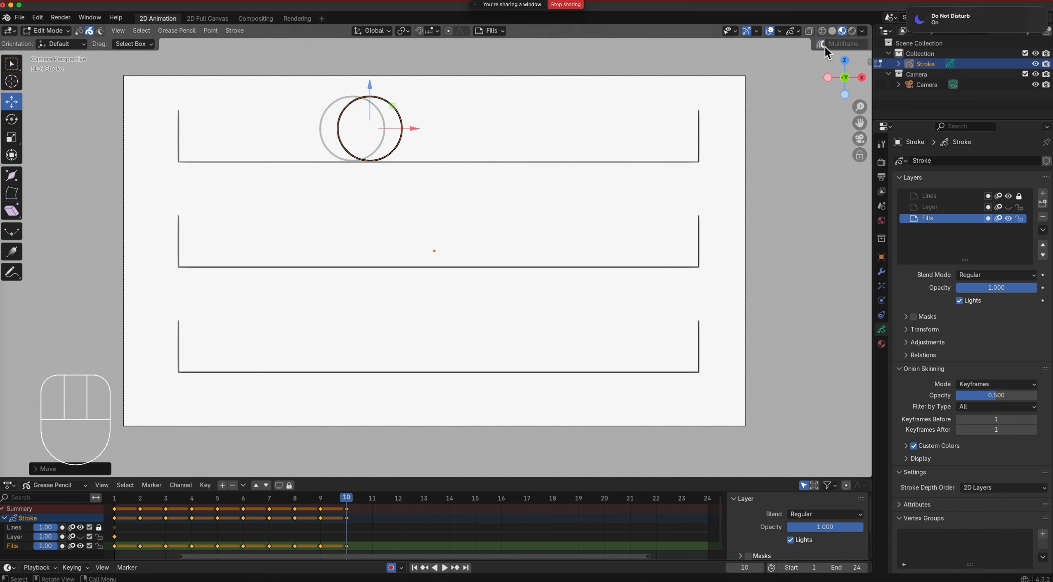
key(Right)
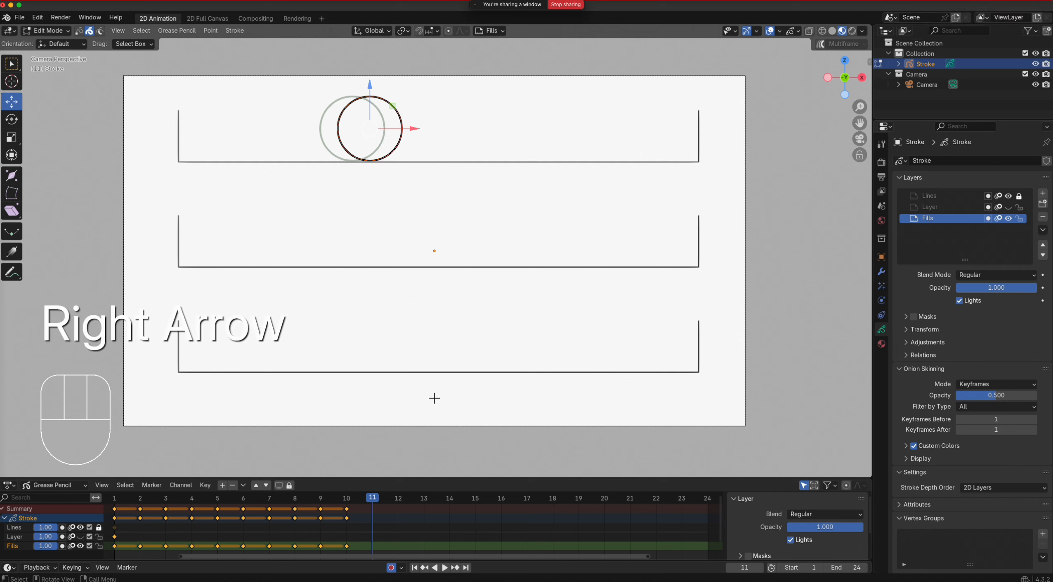
drag(418, 131, 455, 136)
key(Right)
right_click(455, 137)
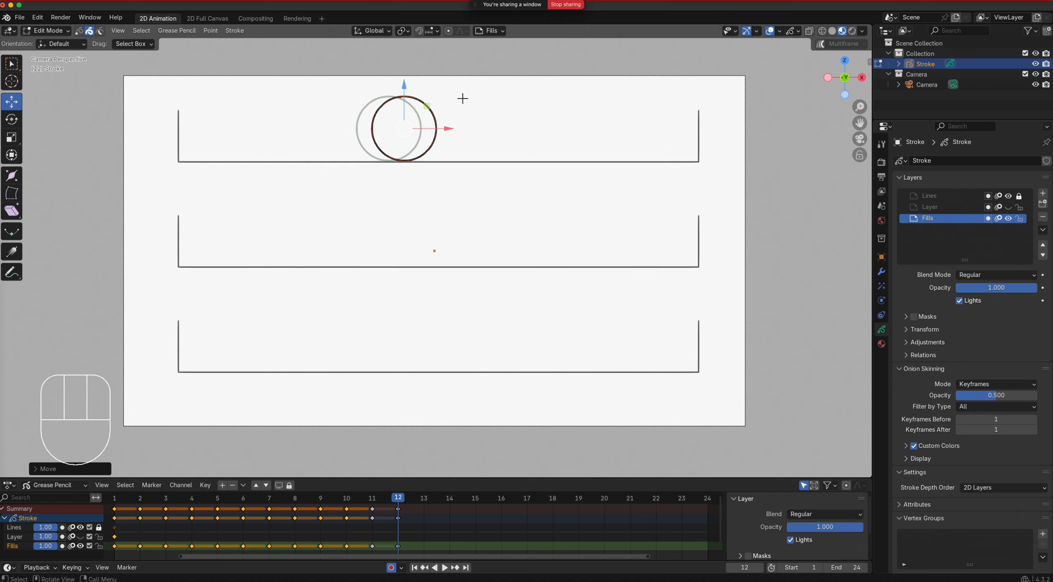
key(space)
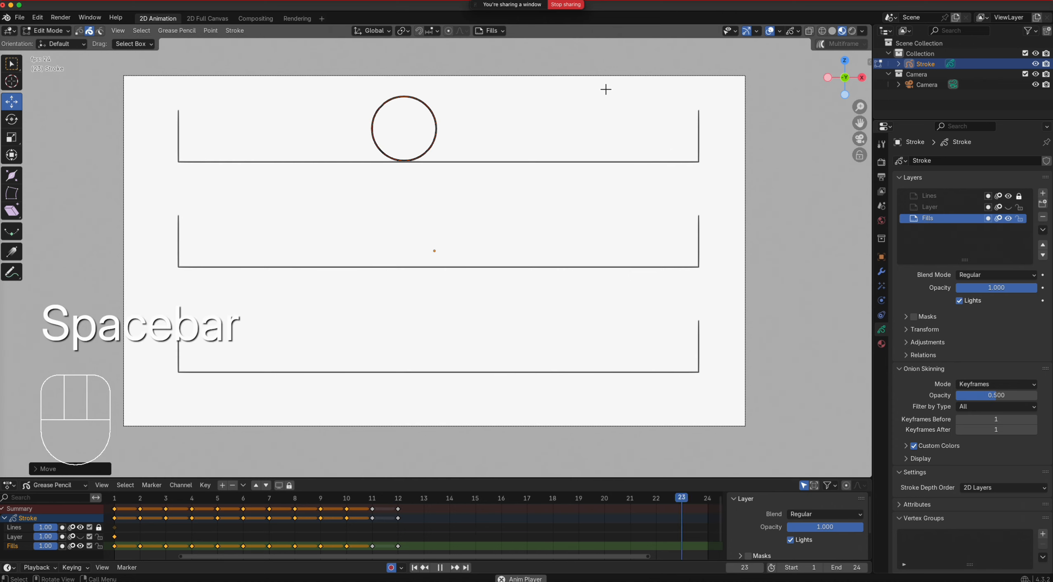
key(space)
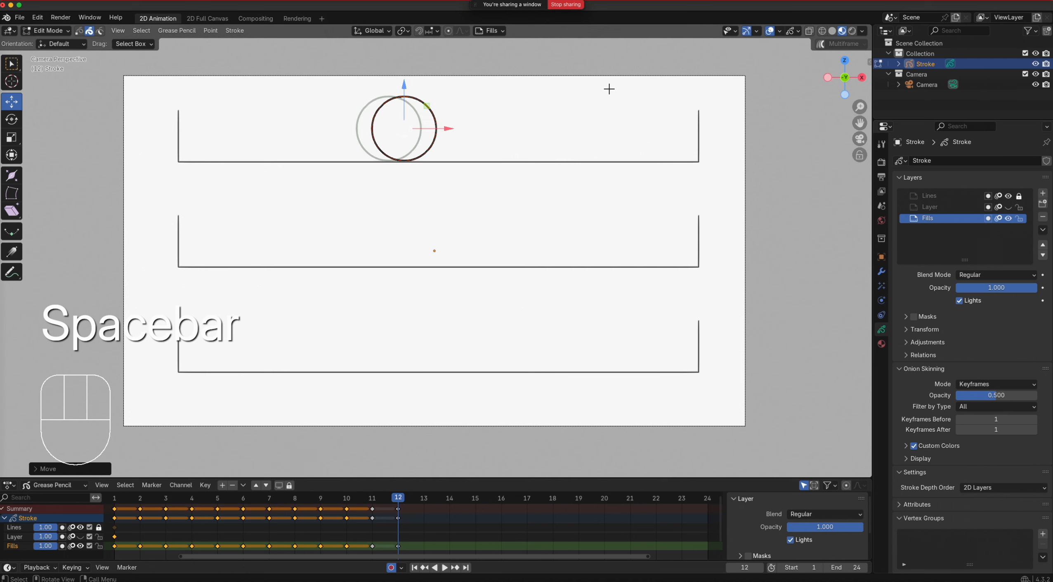
Step: Move the circle rightward on each frame from 13 to 24 until it touches the upper track's right wall
key(Right)
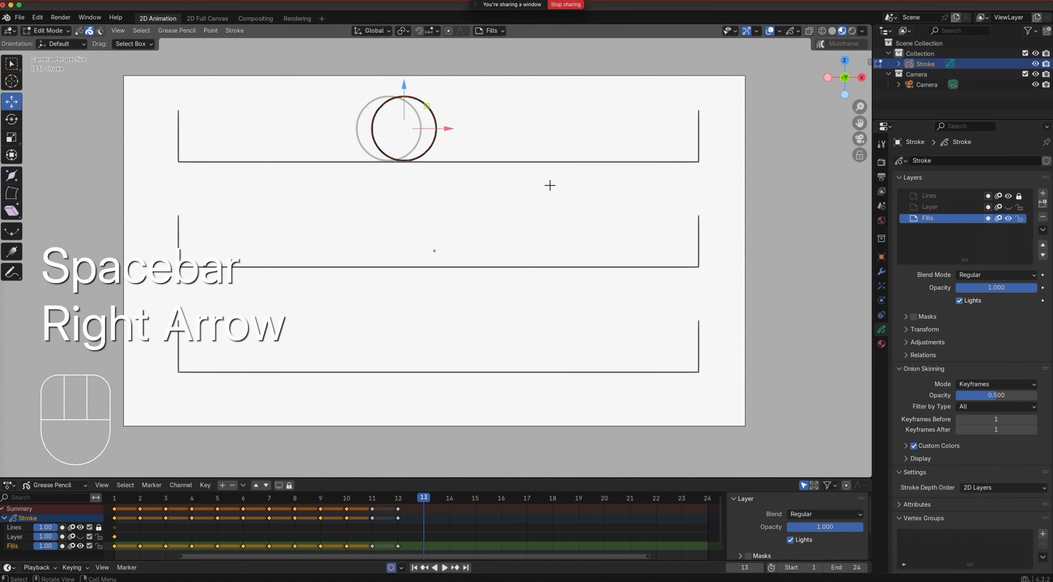
drag(457, 130, 475, 132)
right_click(475, 131)
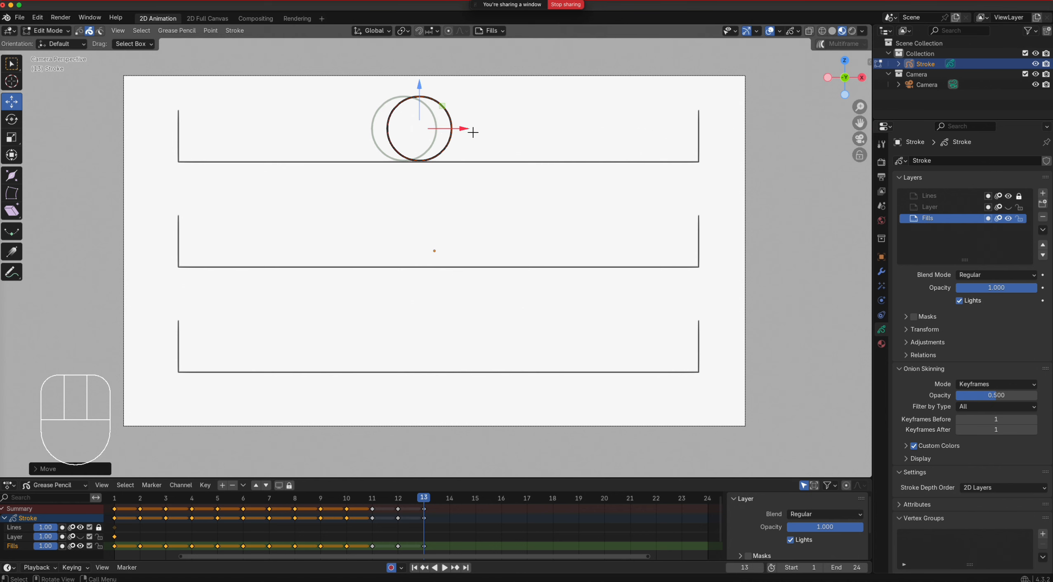
key(Right)
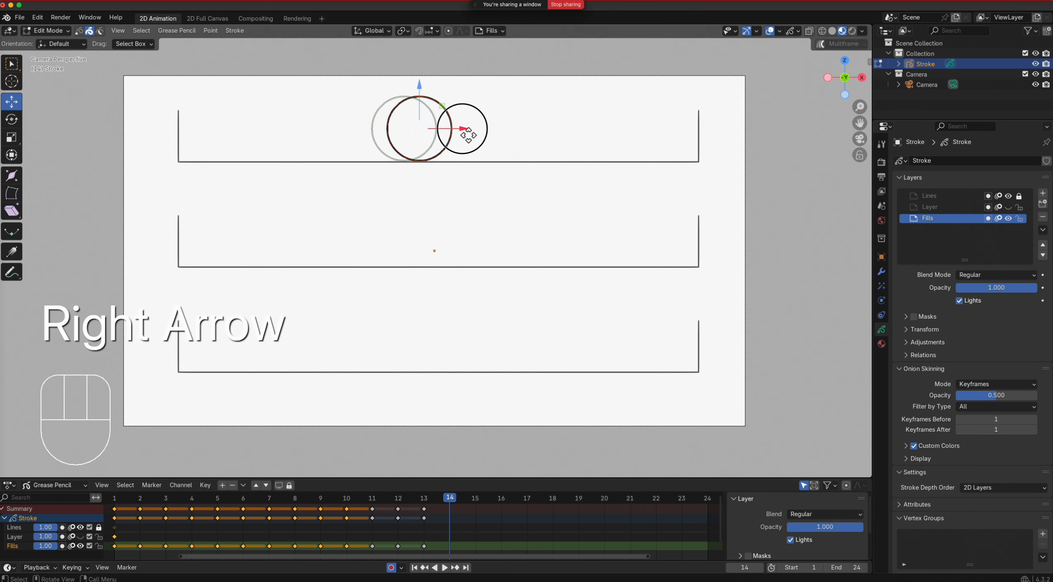
drag(469, 132, 720, 133)
right_click(484, 136)
key(Right)
right_click(520, 141)
key(Right)
right_click(517, 136)
key(Right)
key(Right)
key(Right)
key(Right)
right_click(599, 132)
key(Right)
key(Right)
key(Right)
key(Right)
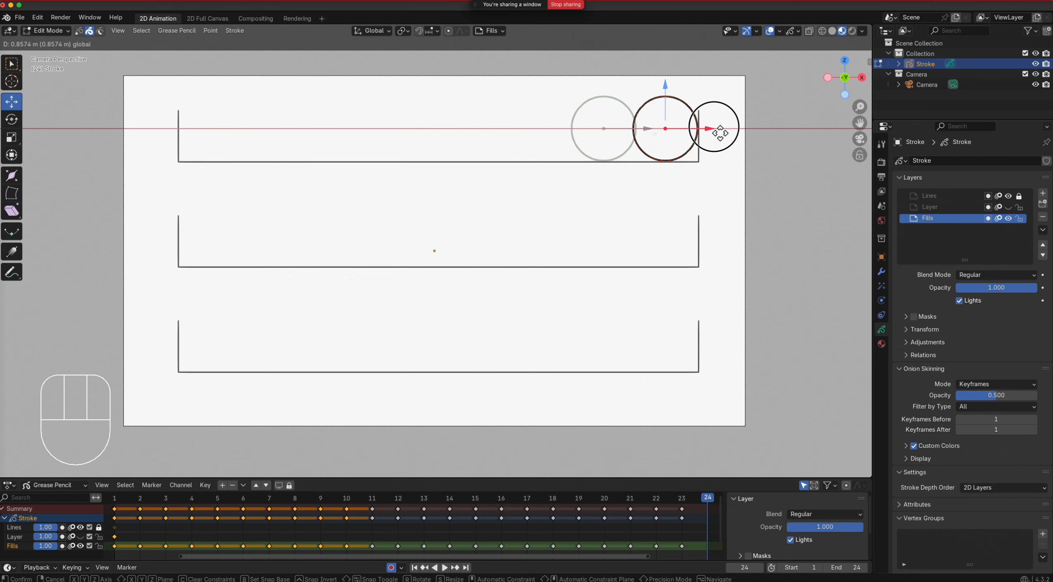
drag(720, 133, 720, 133)
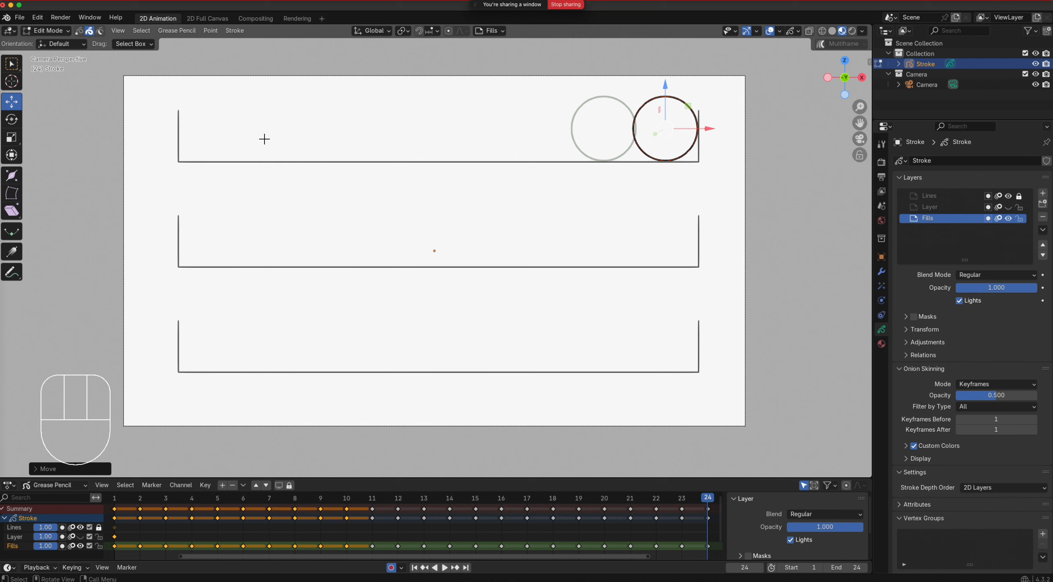
Step: Enable multiframe editing for all keyframes and shift the circles before the final one rightward, closing the gap at the upper track's right wall
click(821, 44)
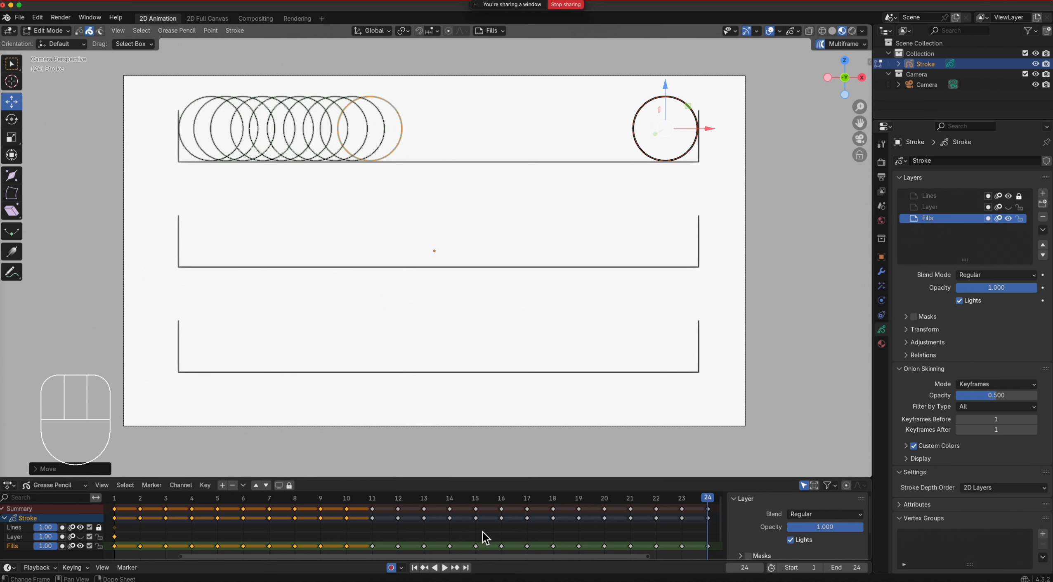
key(a)
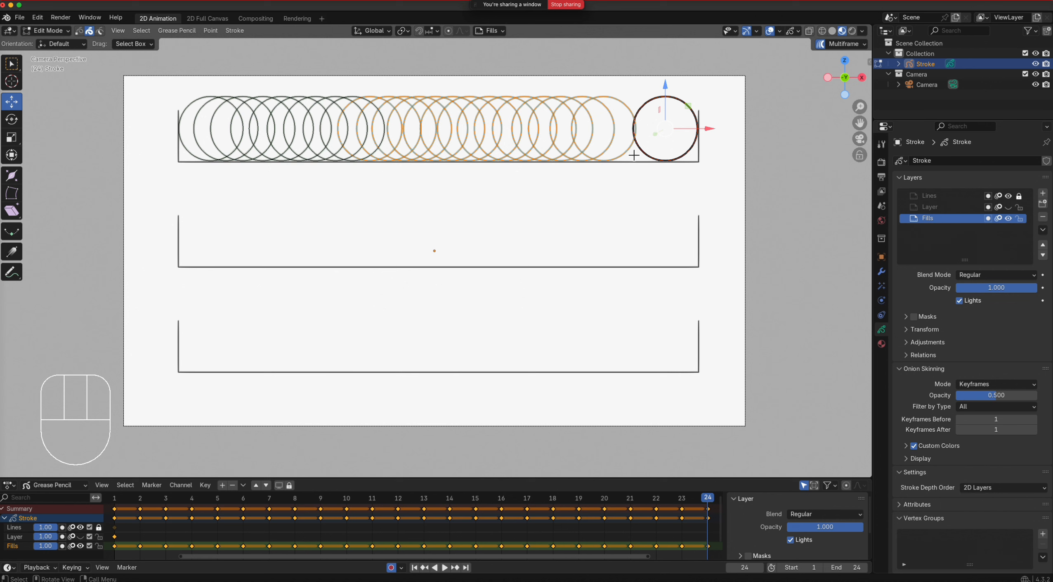
click(635, 142)
drag(651, 132, 565, 133)
click(605, 156)
click(591, 158)
click(569, 159)
click(557, 151)
click(536, 148)
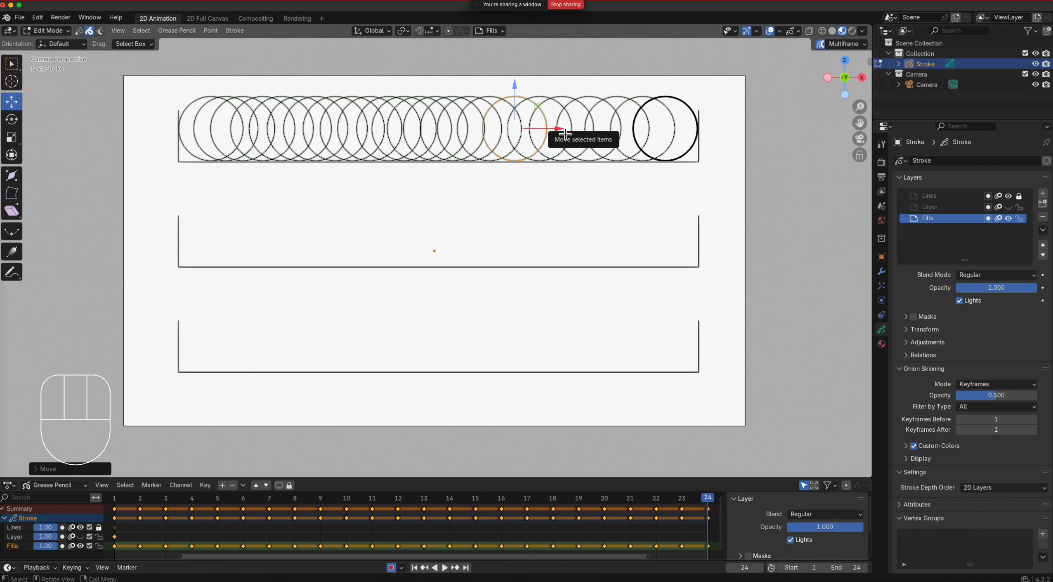
click(514, 156)
drag(541, 133, 525, 134)
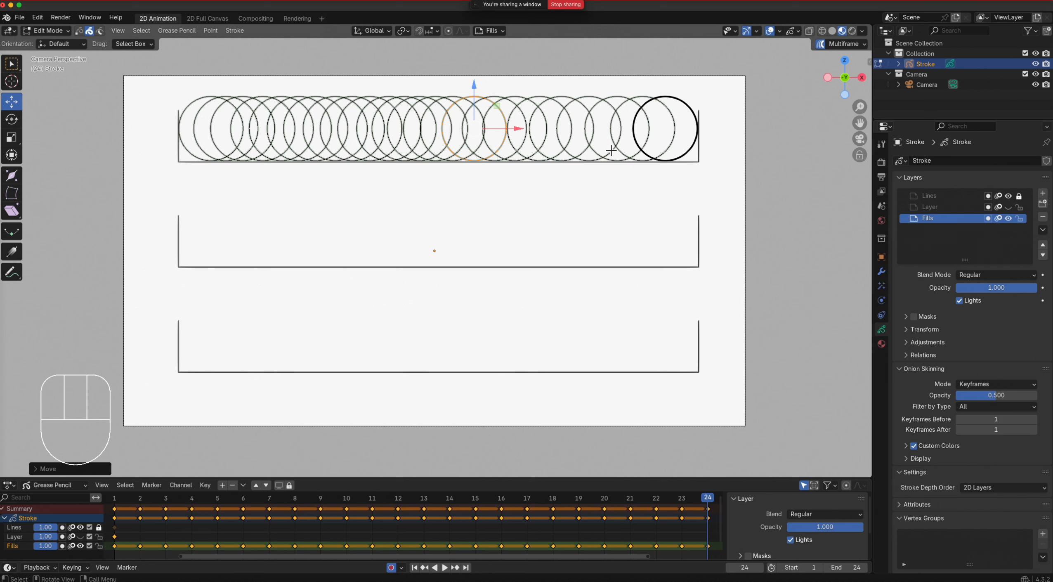
Step: Adjust the horizontal positions of the circles nearest the upper track's right wall to even out their spacing
click(668, 151)
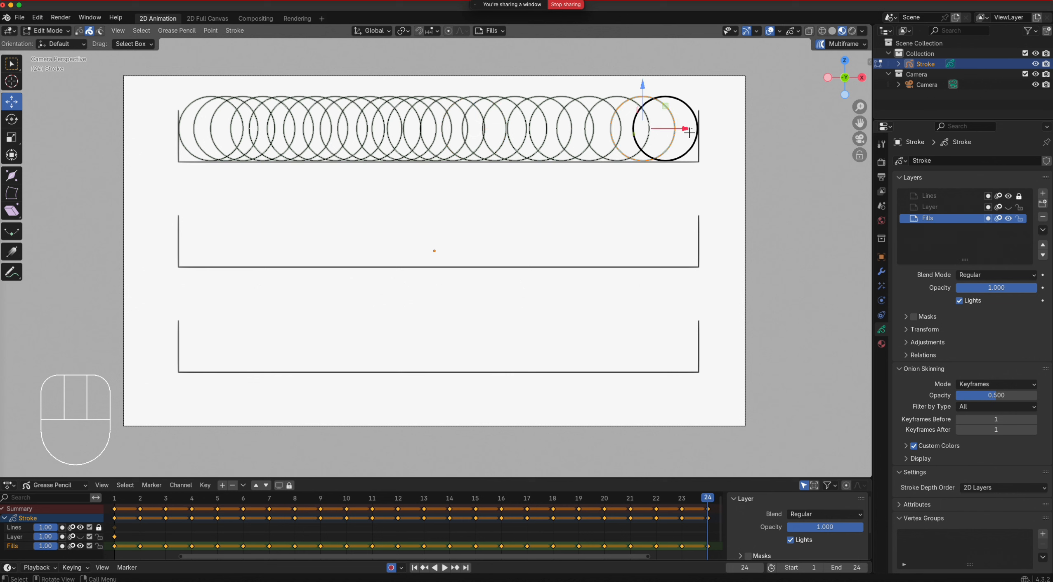
drag(687, 128, 607, 132)
key(Escape)
click(602, 159)
click(576, 158)
click(574, 152)
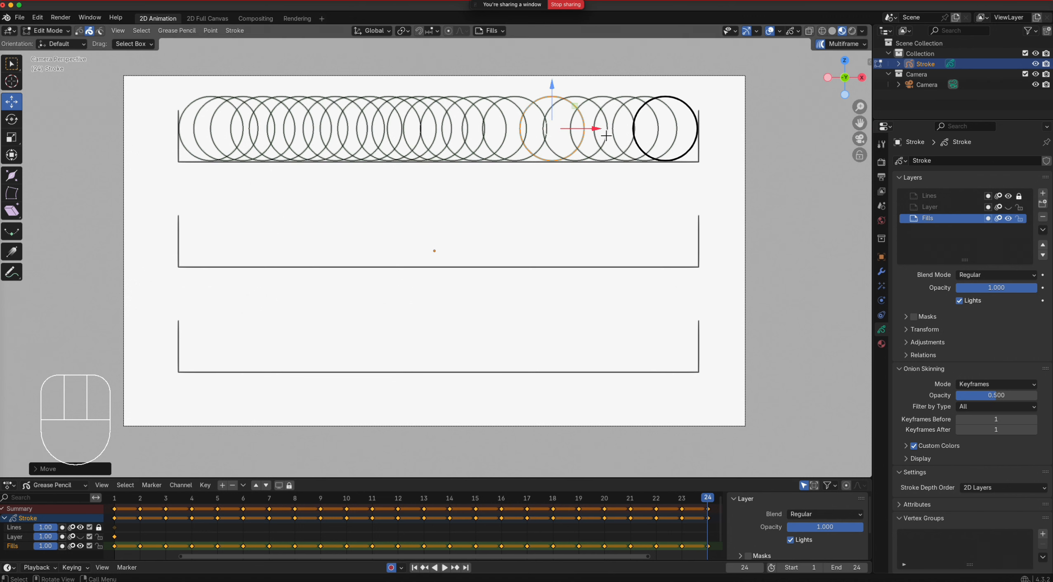
Step: Continue nudging the circles in the row's middle section horizontally for even spacing, and play back the animation
click(543, 152)
drag(565, 131, 531, 138)
click(536, 148)
click(507, 152)
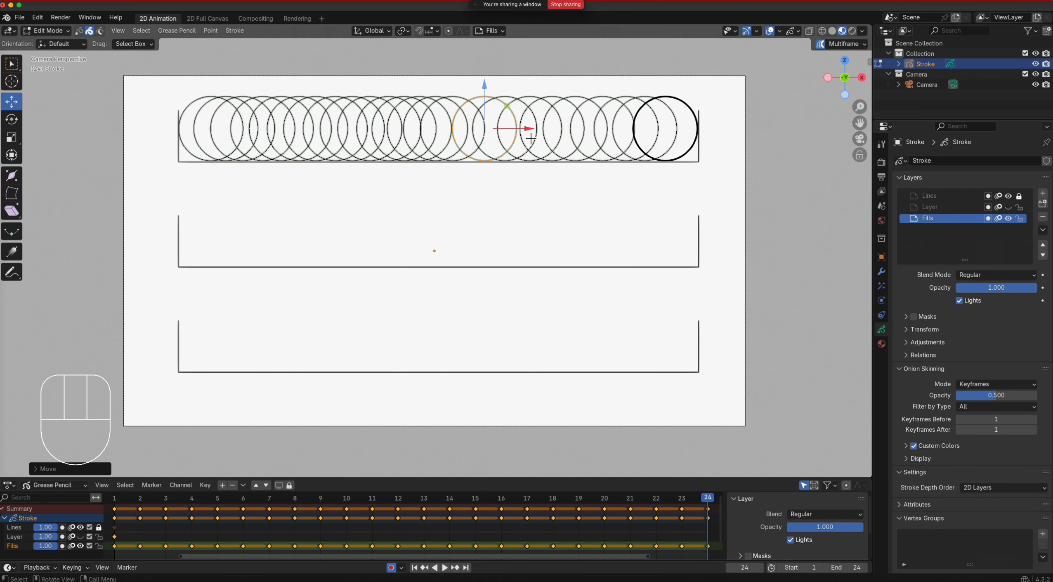
click(487, 145)
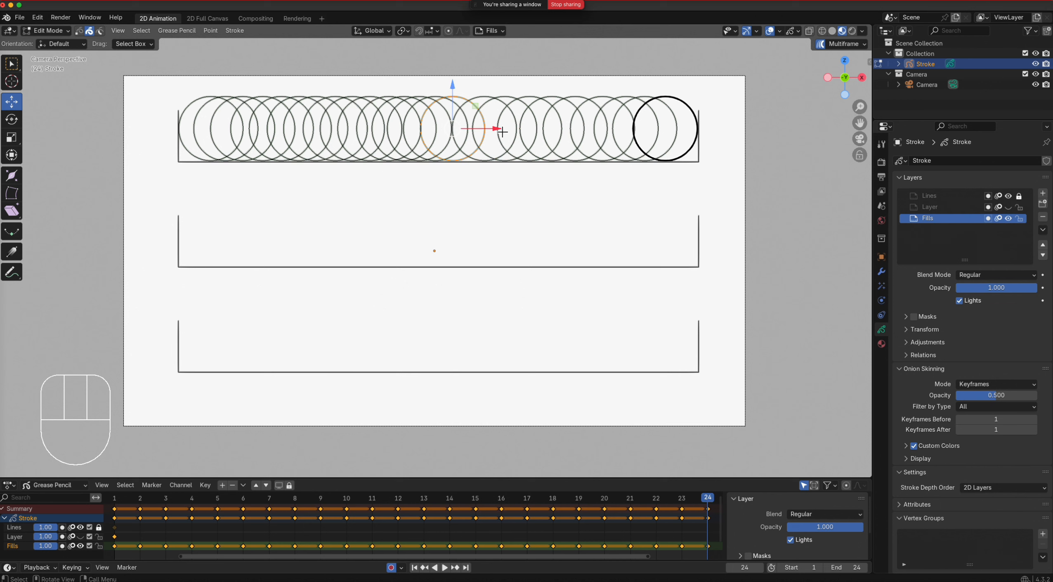
mouse_move(505, 134)
mouse_down()
mouse_move(519, 137)
mouse_move(495, 137)
mouse_up()
click(465, 143)
key(space)
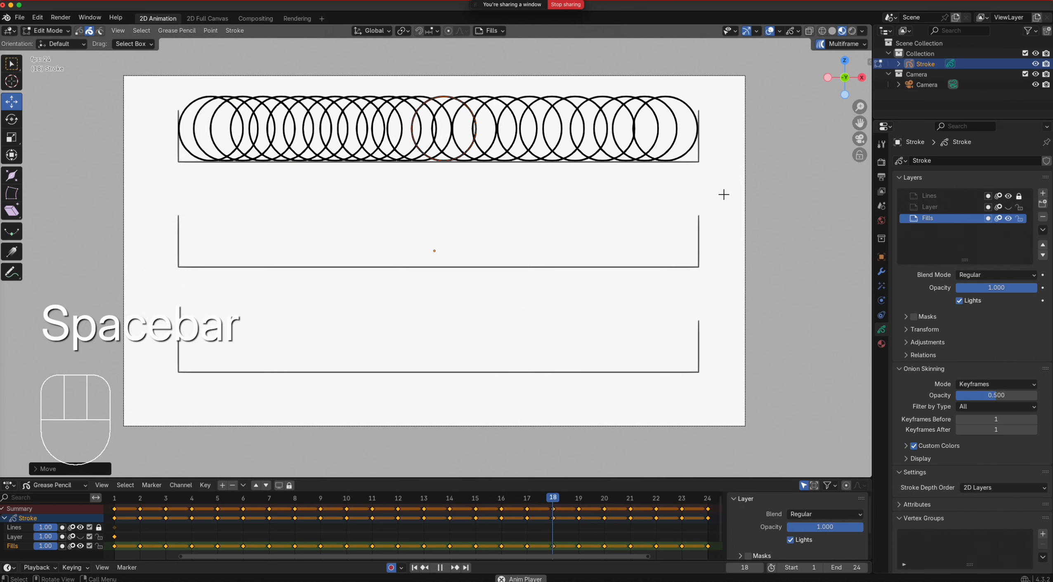
key(space)
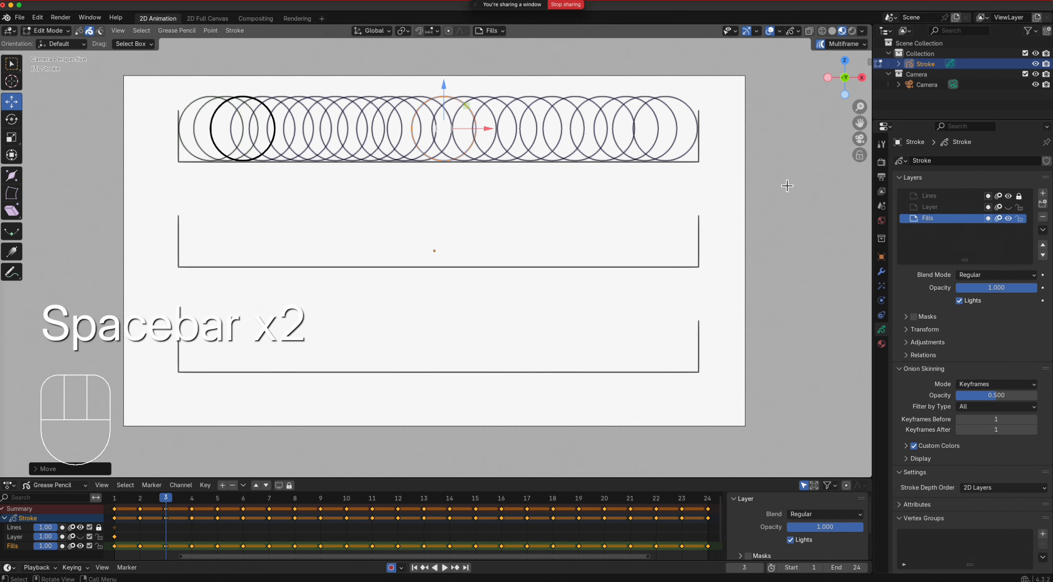
Step: Disable multiframe editing and play back the circle's motion
click(826, 45)
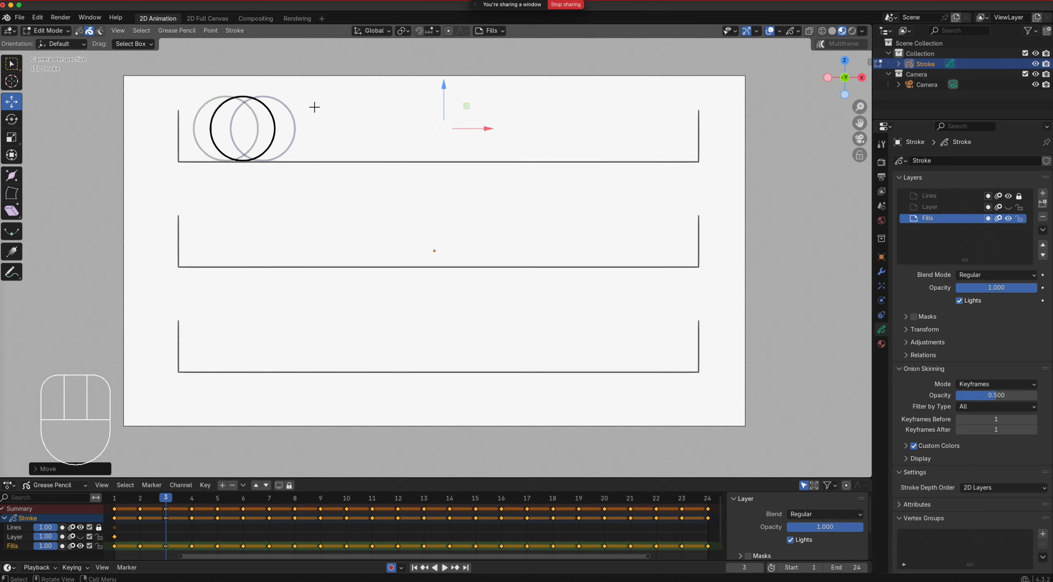
key(space)
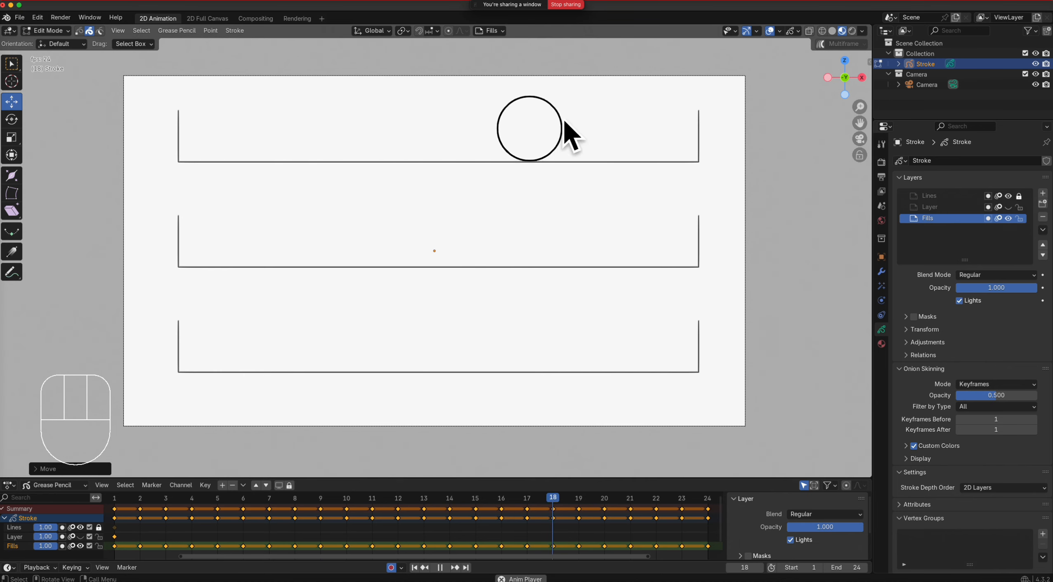
key(space)
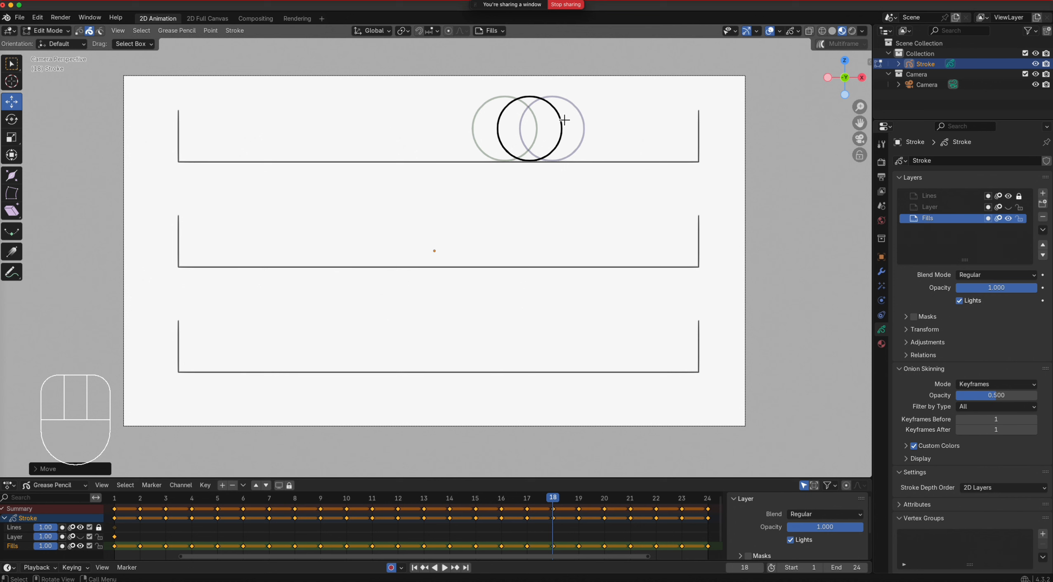
Step: Check the whole row of circles with multiframe editing, turn it off again, and make Layer the active layer at frame 1
click(823, 45)
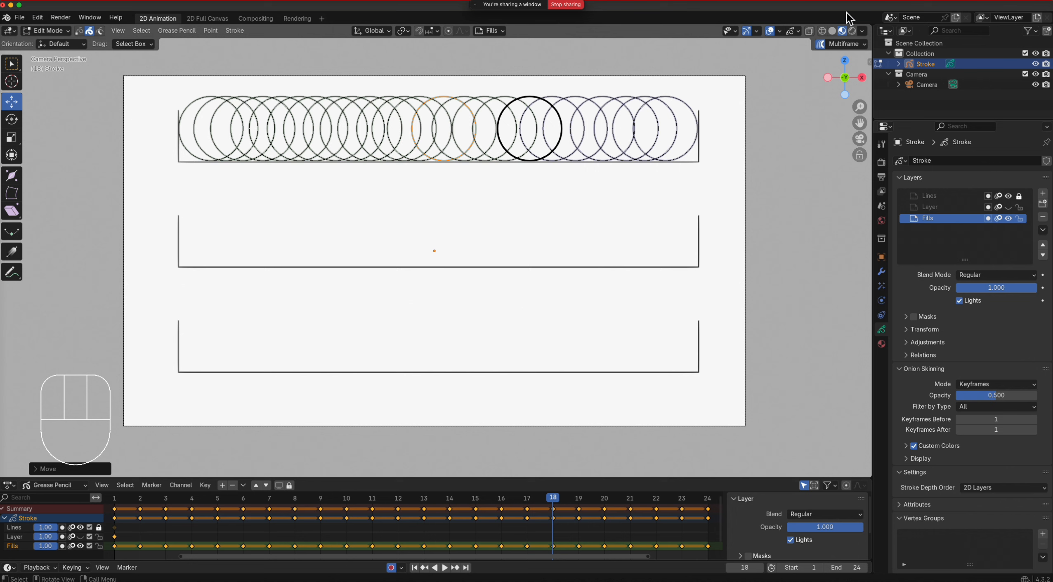
click(821, 44)
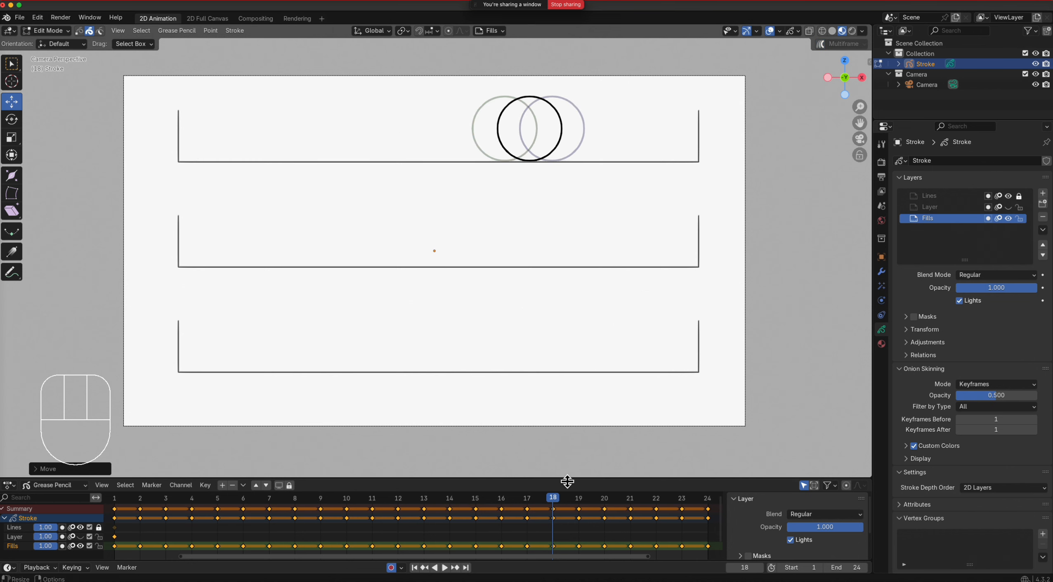
drag(560, 501, 122, 541)
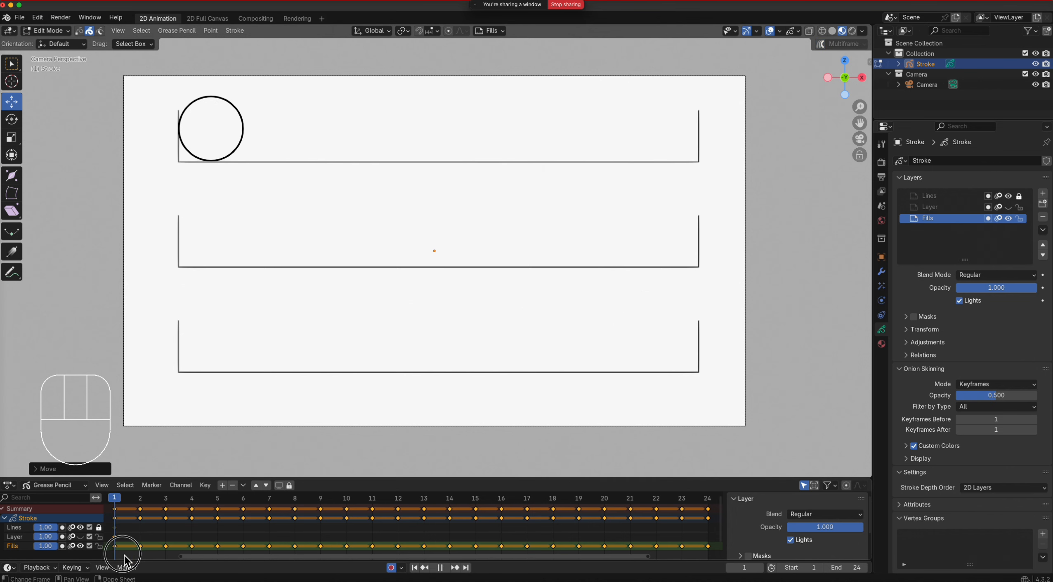
click(129, 535)
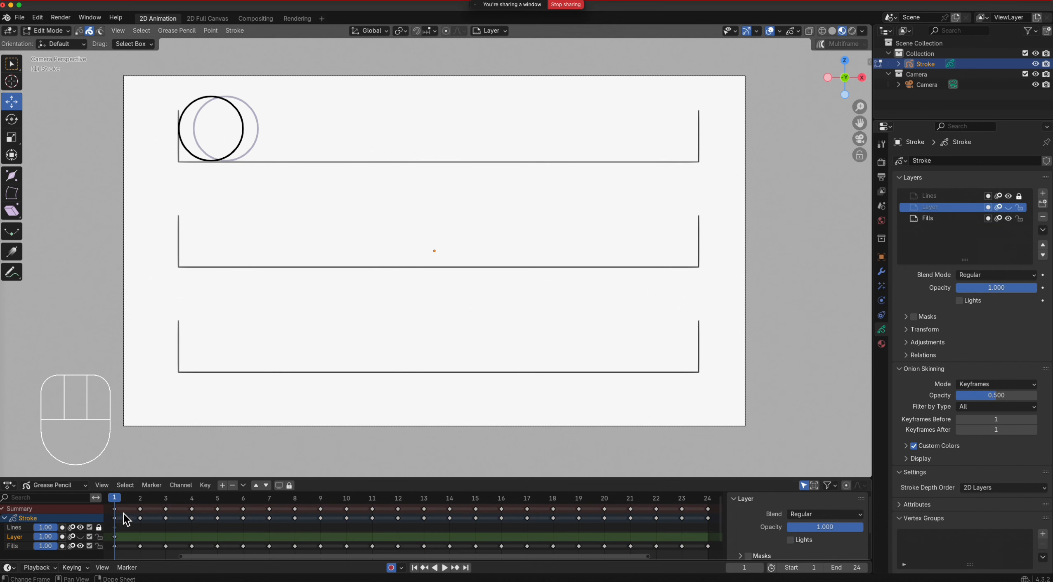
Step: Try duplicating the frame 1 circle straight down along Z onto the middle track
click(243, 141)
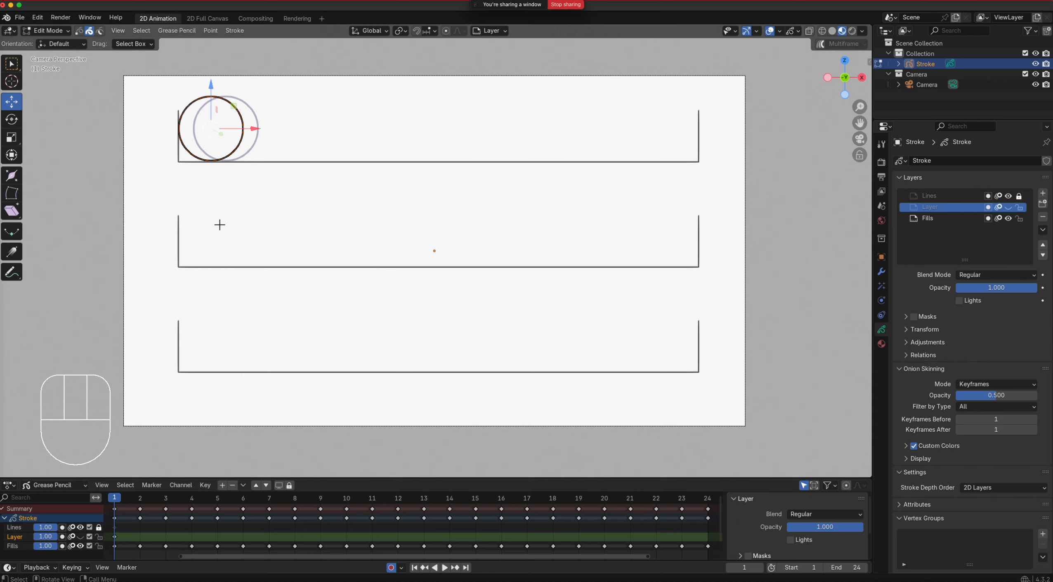
key(shift+d)
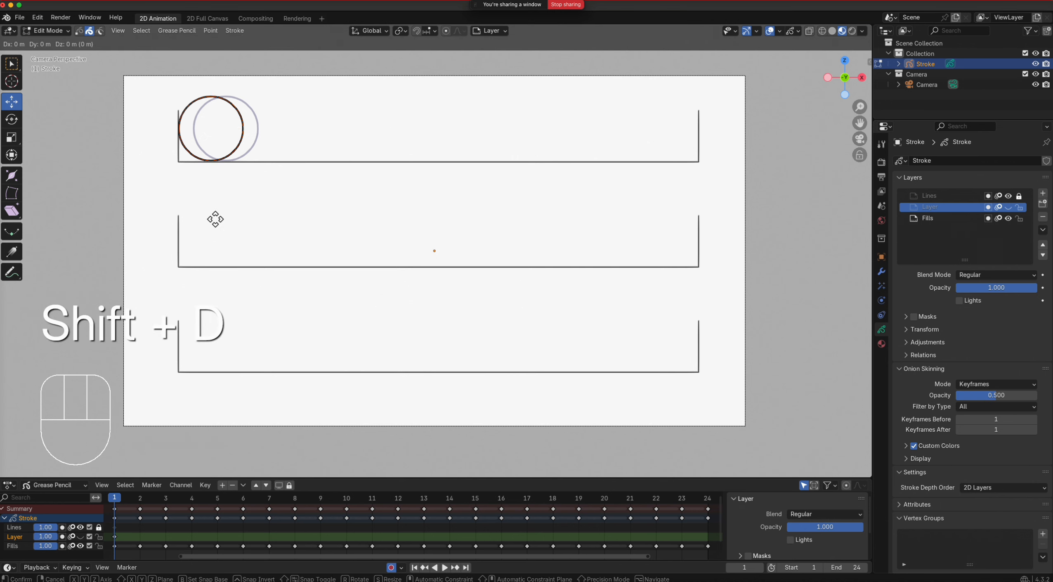
key(z)
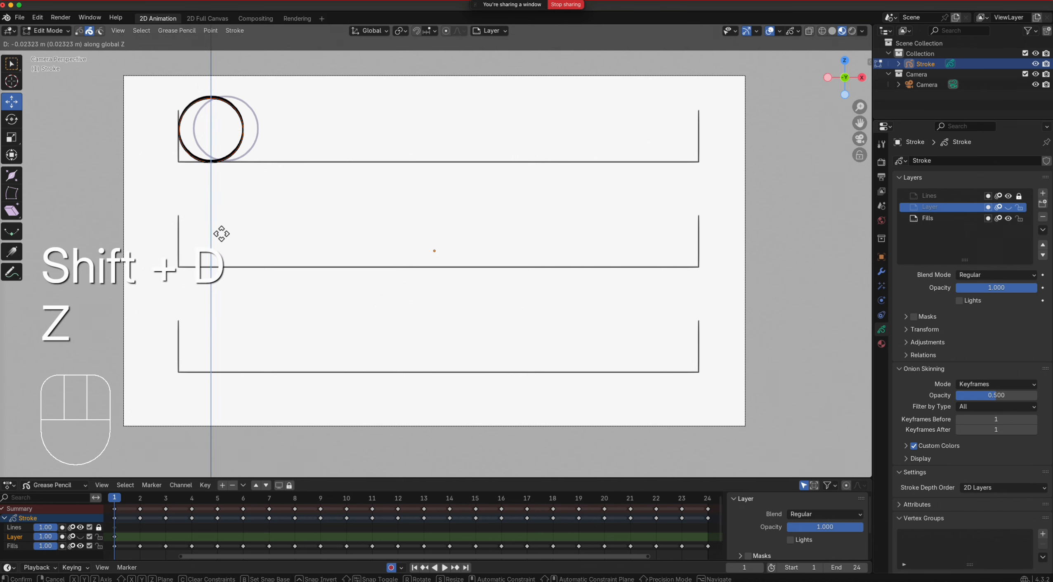
click(214, 331)
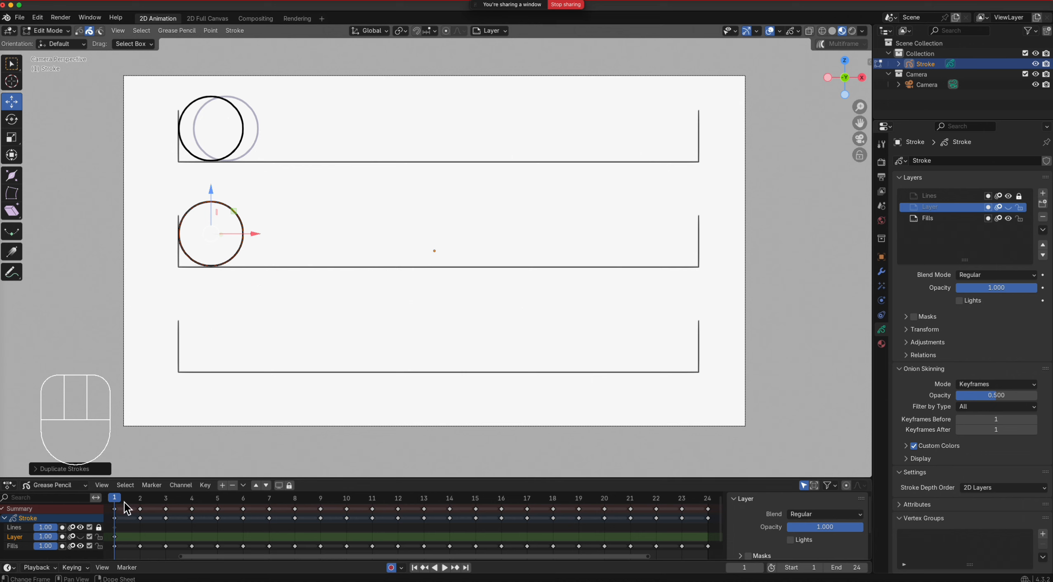
mouse_move(115, 499)
mouse_down()
mouse_move(131, 500)
mouse_move(115, 499)
mouse_up()
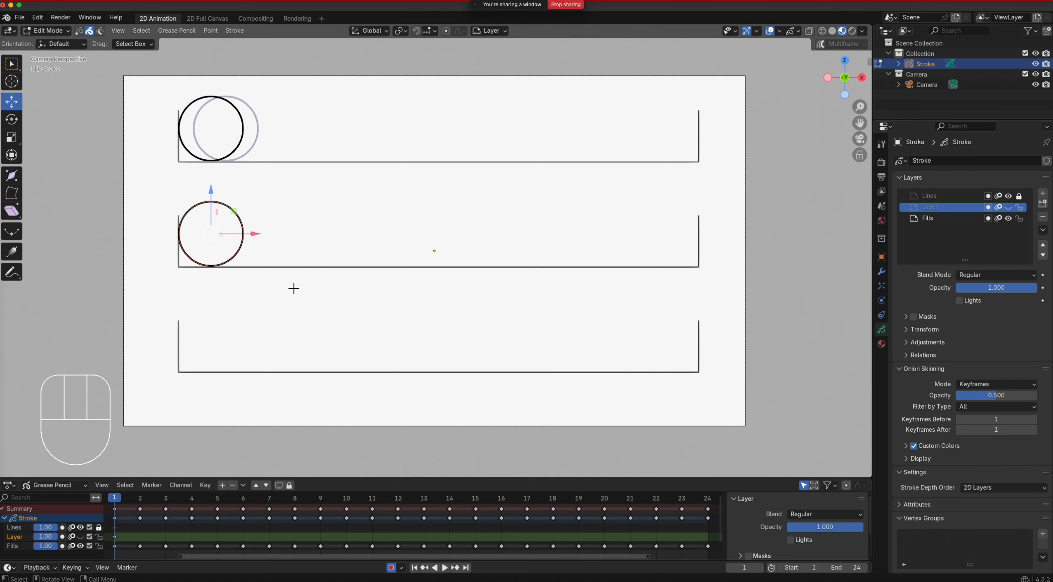
Step: Inspect the duplicated circle at frame 2 and undo its duplication
scroll(235, 251, down, 3)
scroll(230, 255, up, 6)
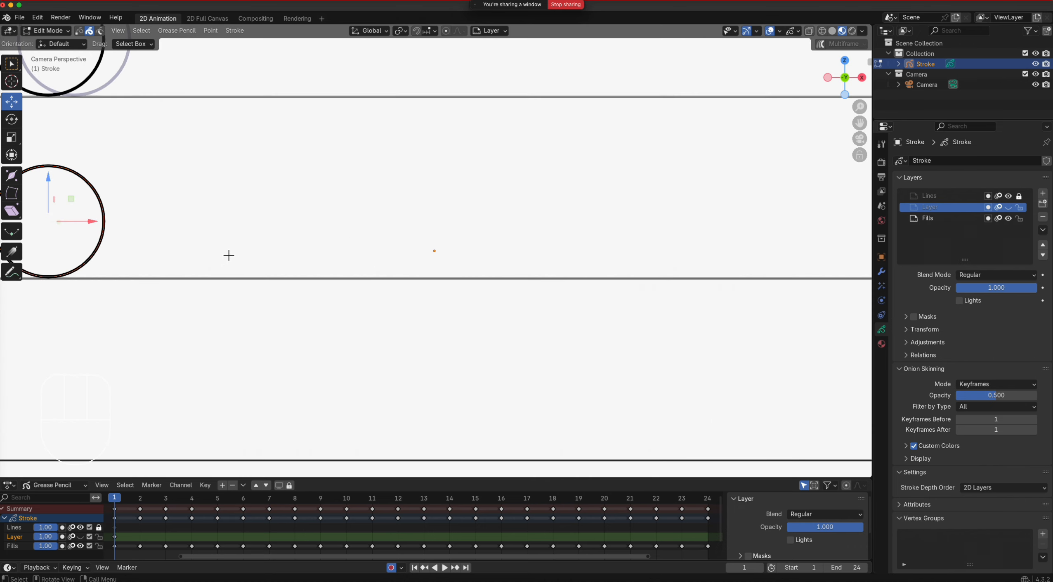
shift+middle_drag(226, 276, 490, 329)
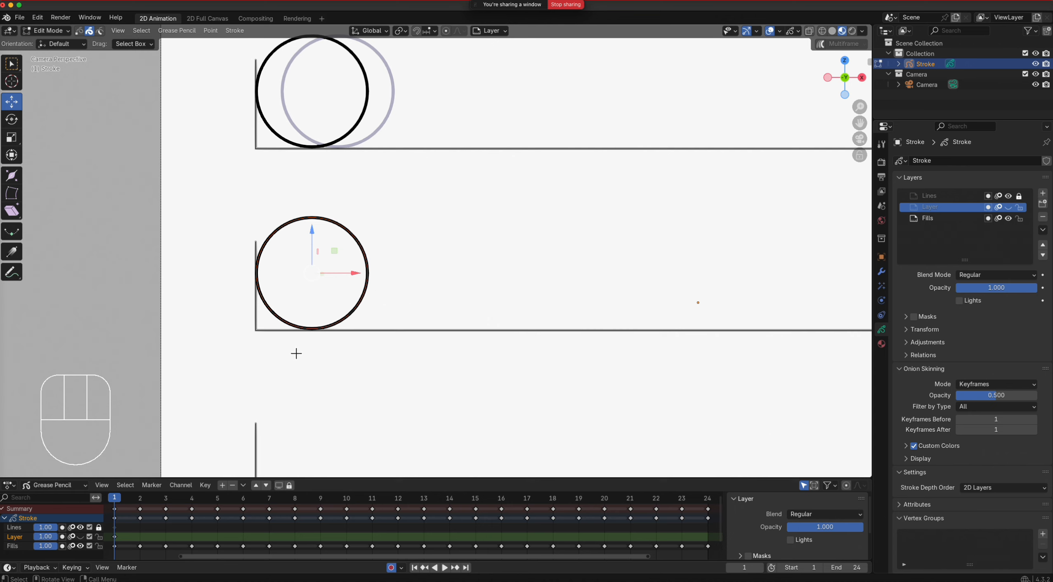
key(Right)
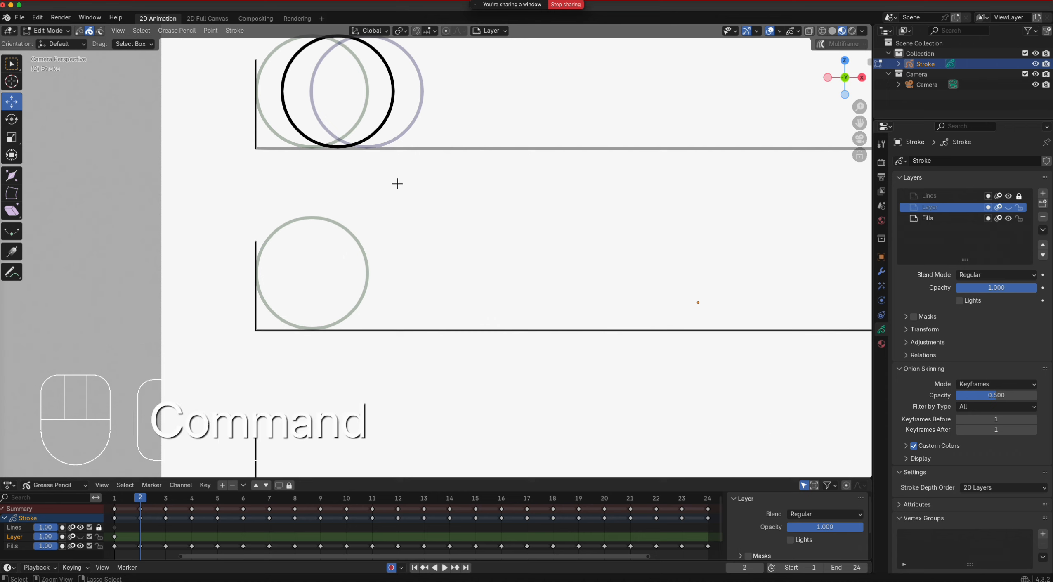
key(super+z)
key(super+z)
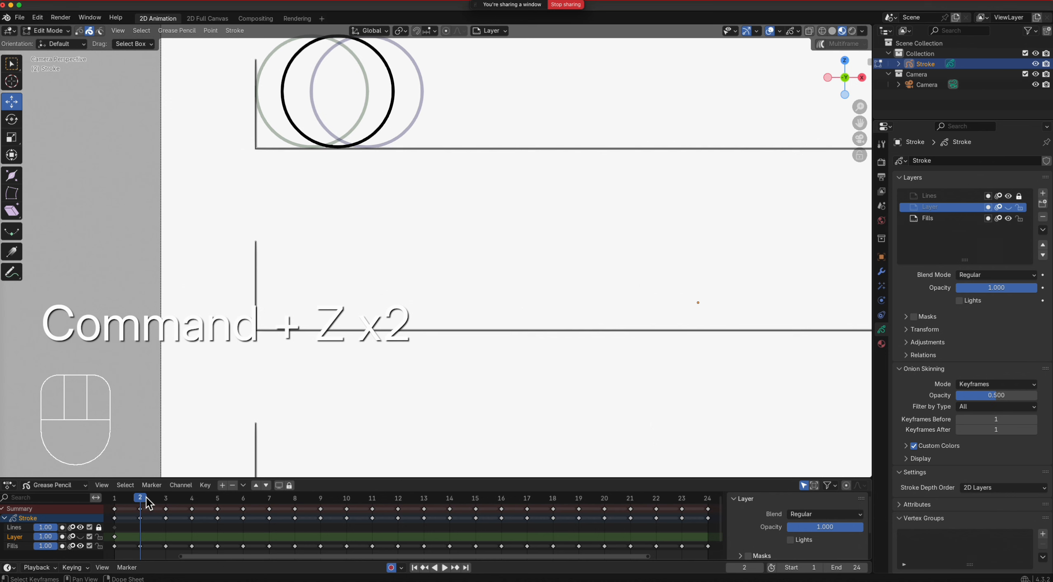
Step: Return to frame 1, hide the Fills layer and make Layer visible
click(129, 498)
key(Home)
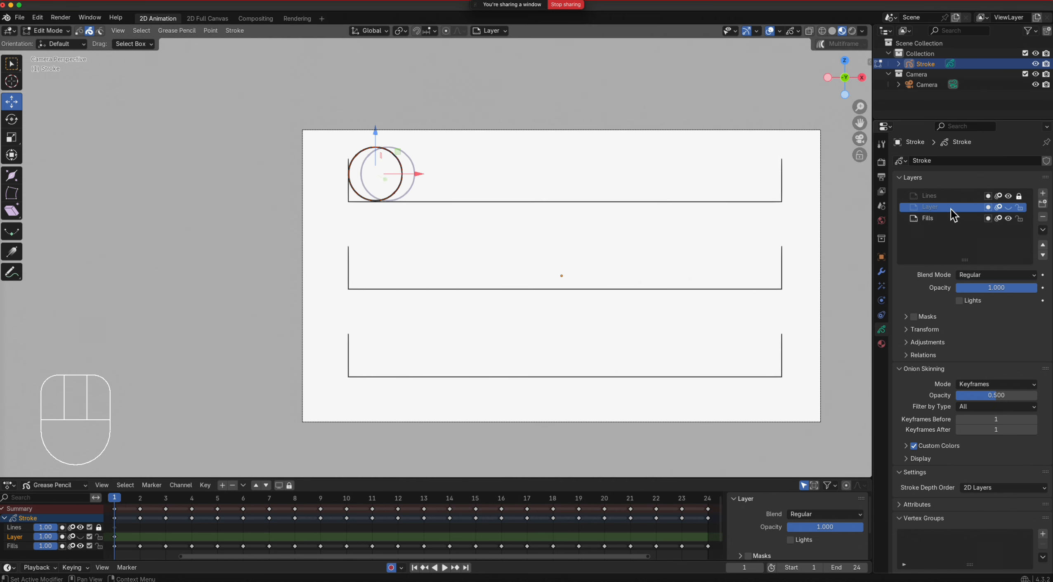
click(1011, 221)
click(1011, 211)
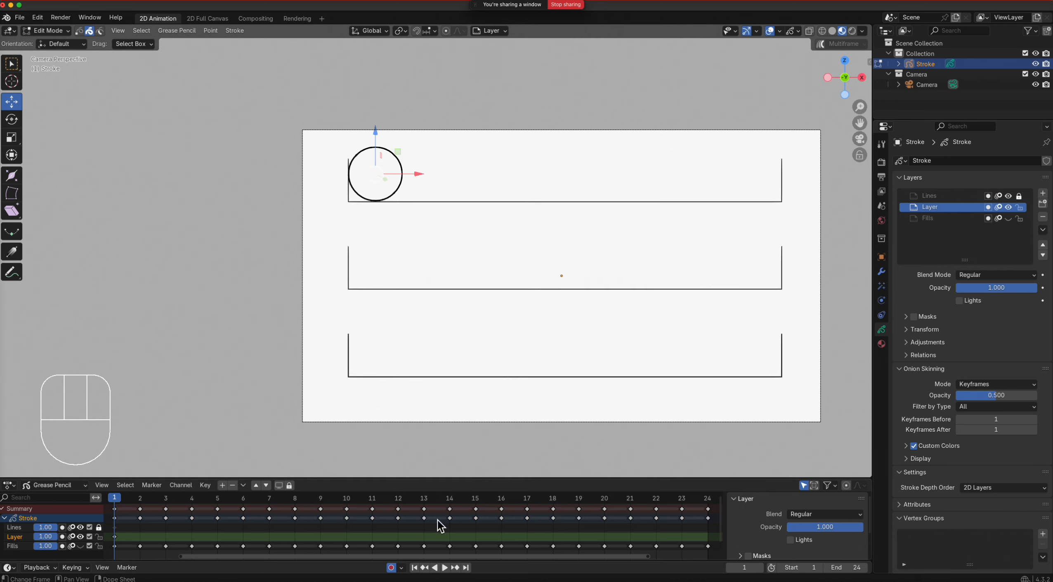
shift+middle_drag(529, 243, 410, 258)
scroll(413, 249, up, 3)
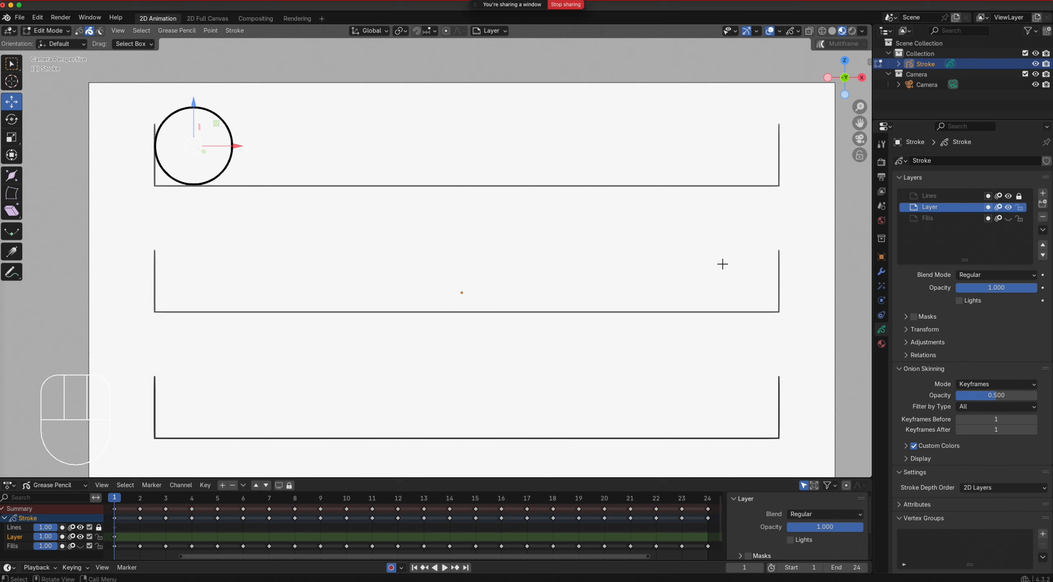
Step: Add a new layer above Layer and select the circle in the upper track
click(1042, 194)
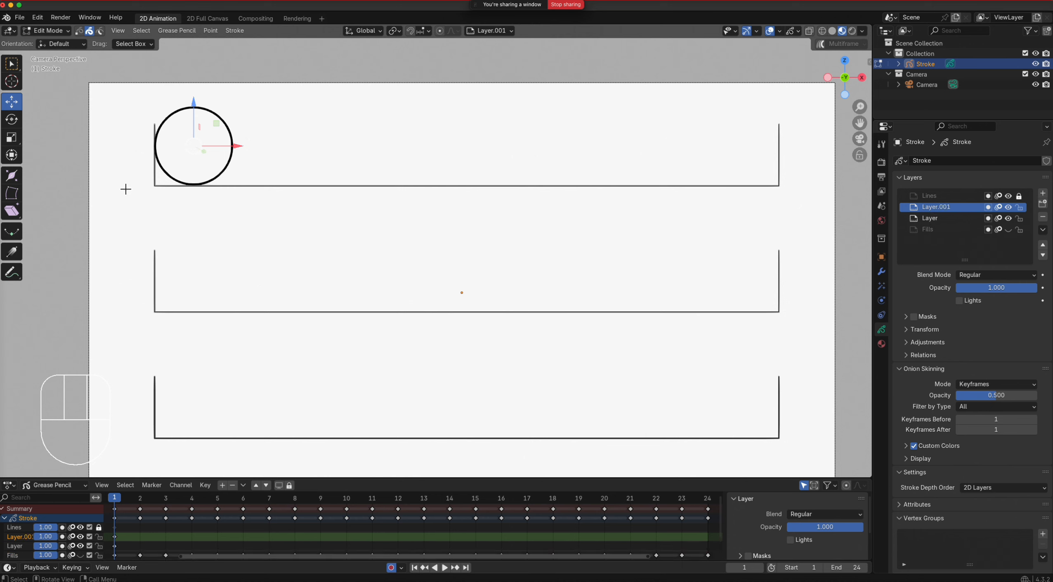
key(c)
click(223, 177)
key(Escape)
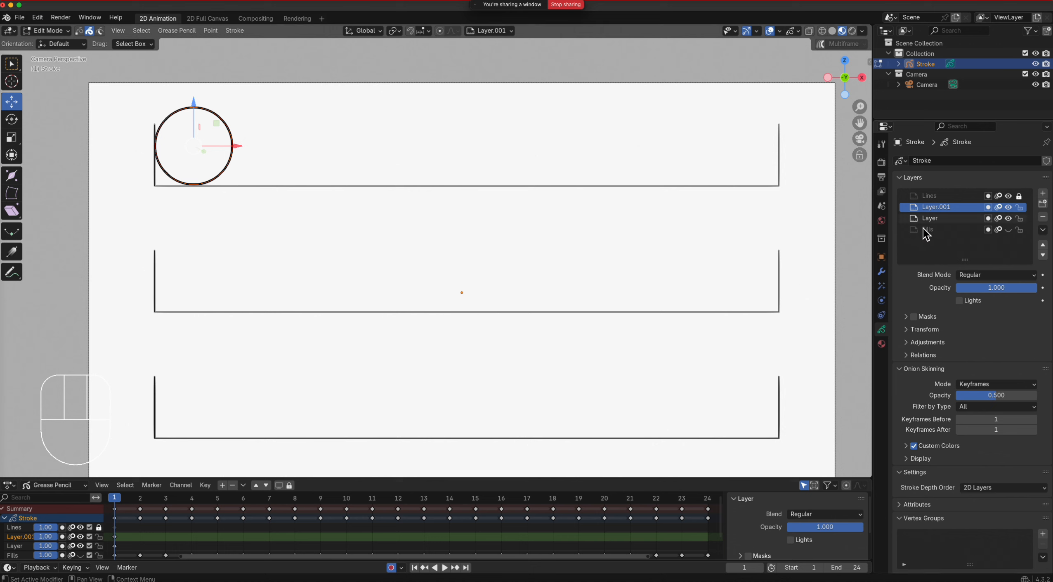
Step: Copy the selected circle from Layer, paste it into Layer.001, and hide Layer.001
click(941, 219)
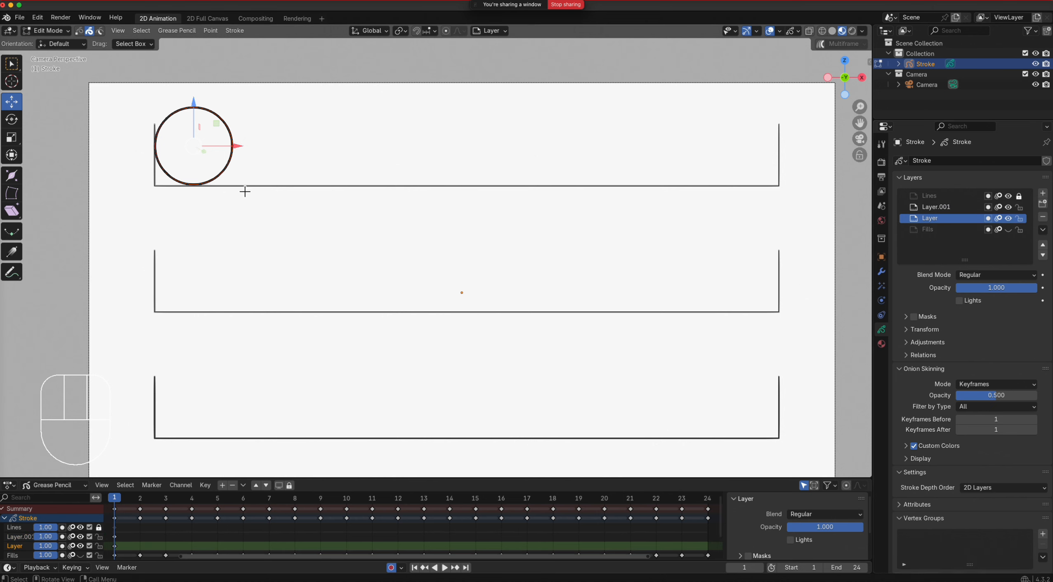
key(super+c)
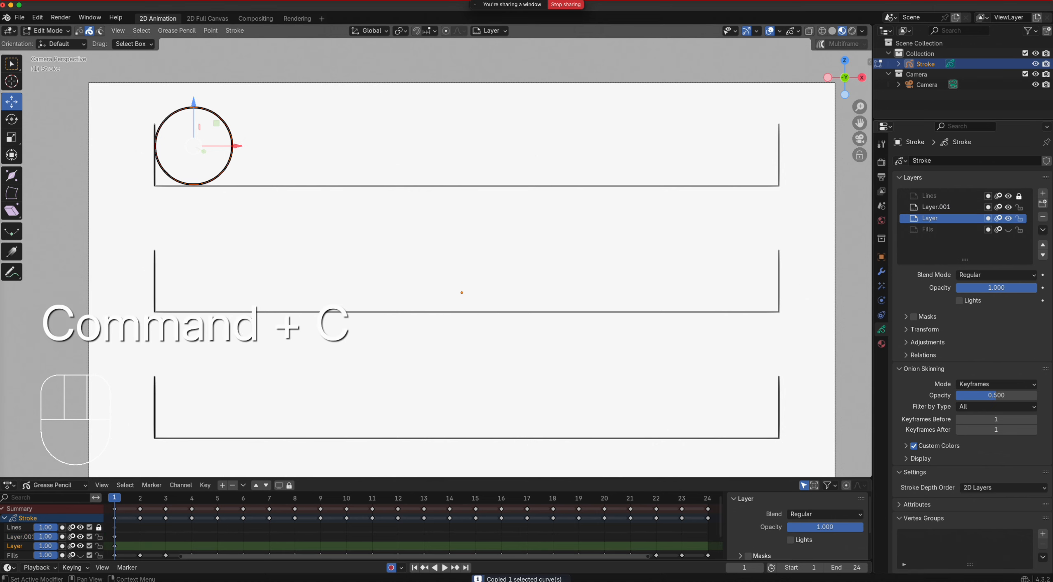
click(949, 207)
key(super+v)
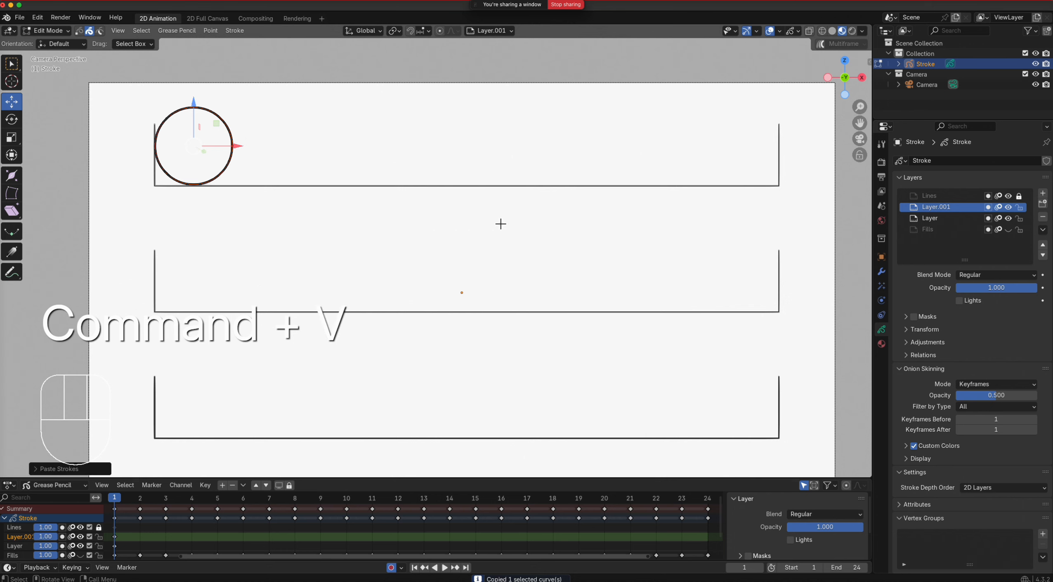
click(1011, 207)
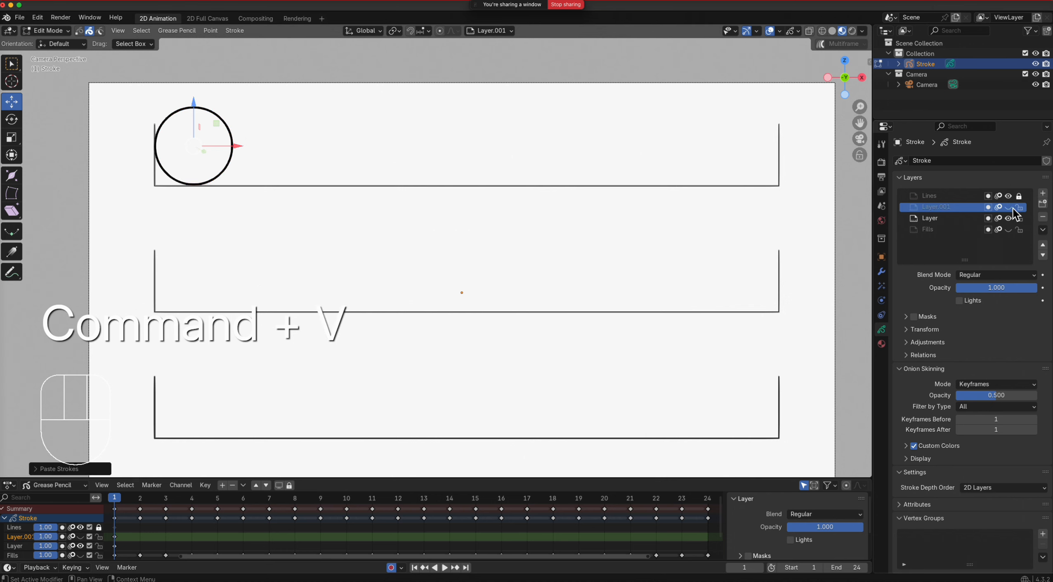
Step: Make Layer the active layer and select its circle in the upper track at frame 1
click(1011, 219)
click(1012, 219)
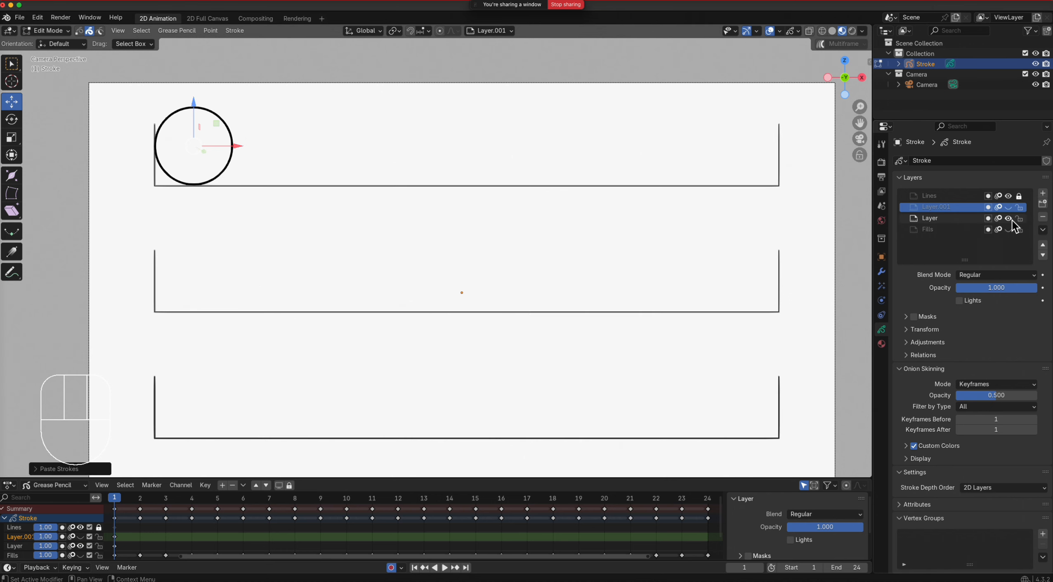
click(955, 219)
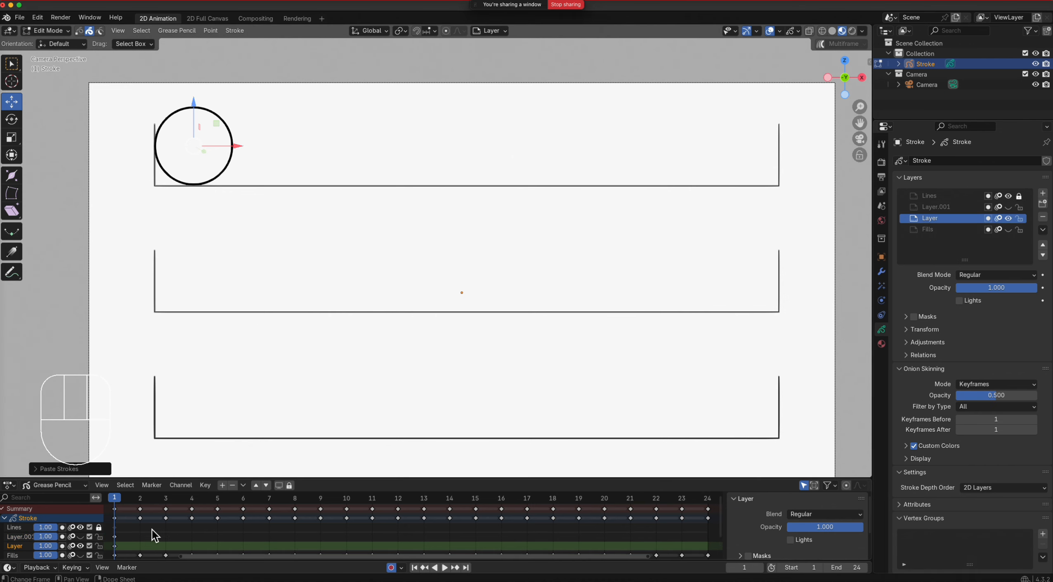
scroll(241, 208, down, 2)
scroll(236, 211, up, 5)
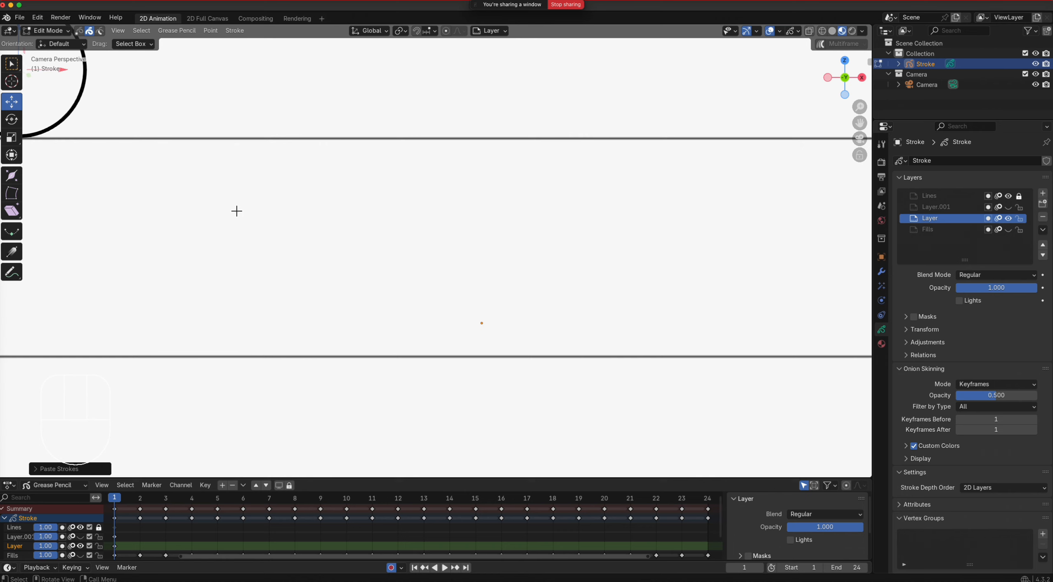
shift+middle_drag(236, 220, 410, 319)
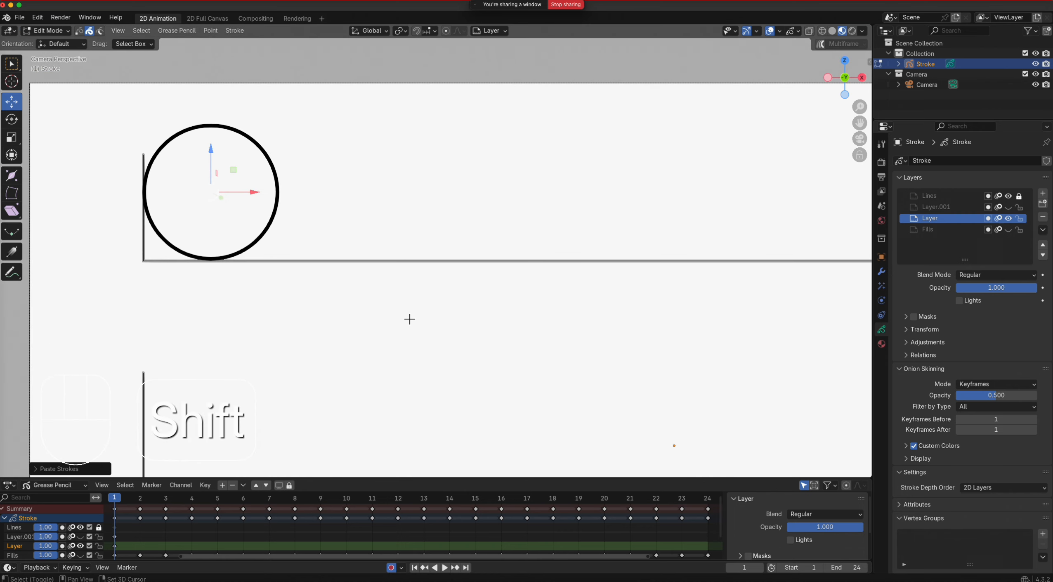
click(274, 225)
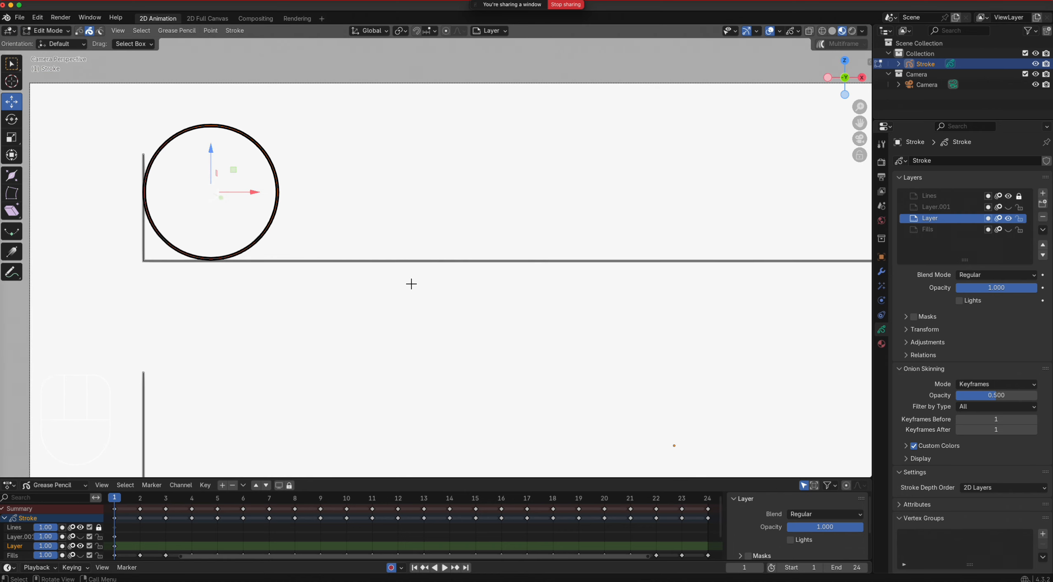
Step: At frame 2, move the selected circle slightly to the right along the X axis, away from the track's start wall
key(Right)
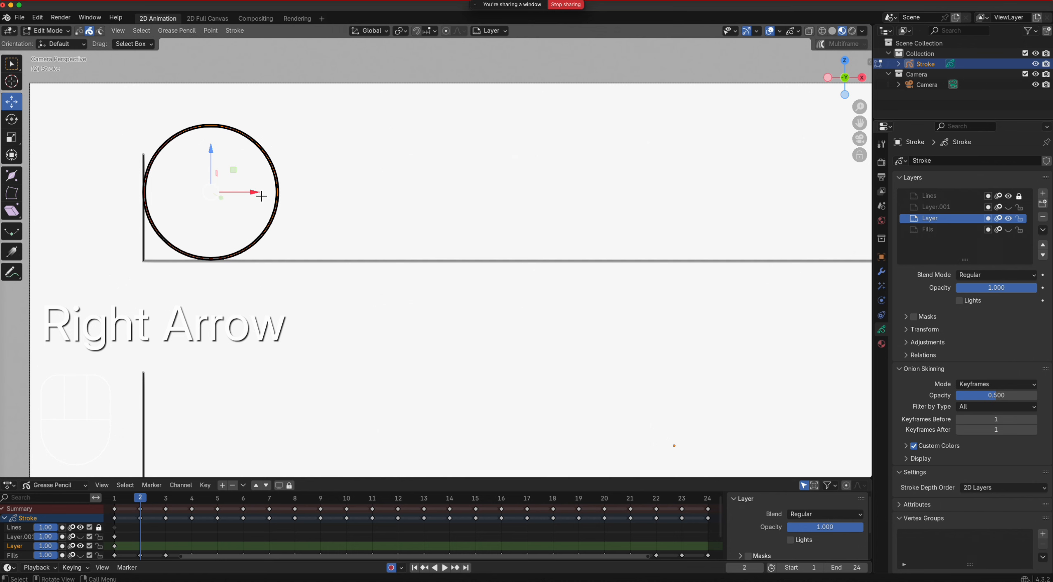
drag(257, 192, 267, 197)
scroll(164, 187, up, 2)
scroll(162, 188, down, 2)
scroll(162, 192, up, 3)
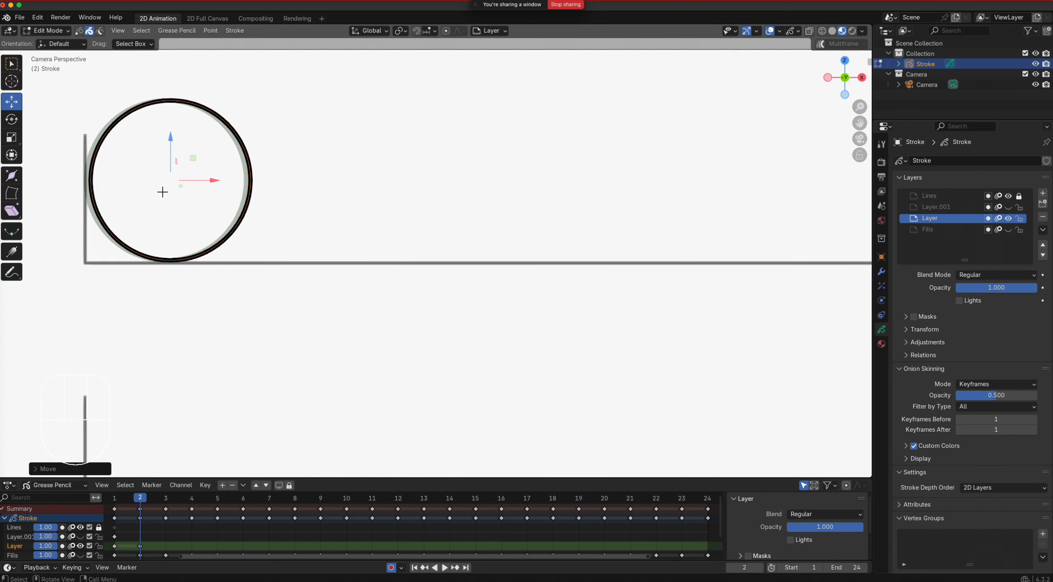
scroll(188, 202, down, 1)
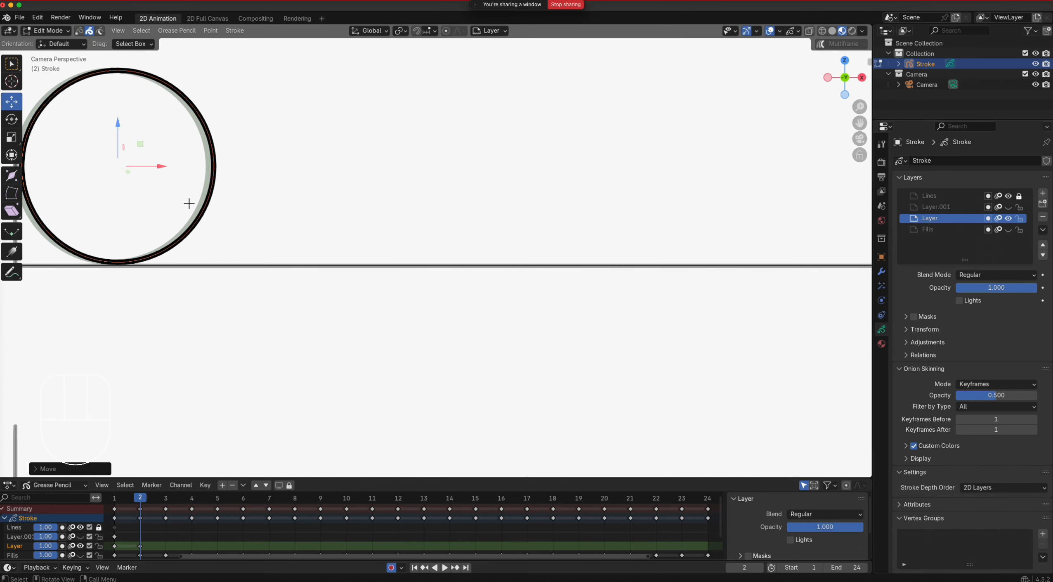
scroll(161, 207, down, 1)
scroll(167, 207, up, 1)
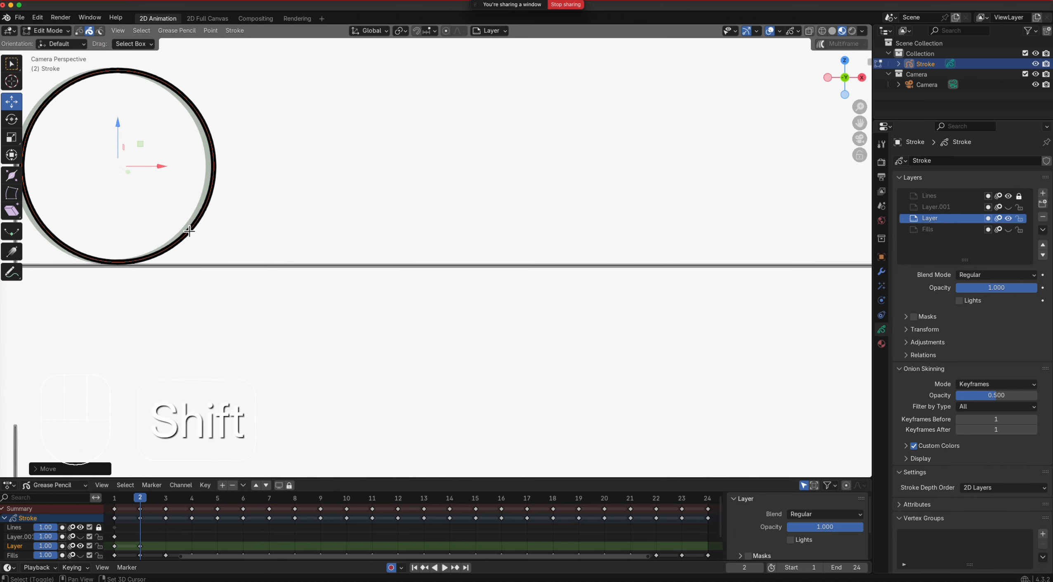
shift+middle_drag(189, 230, 419, 345)
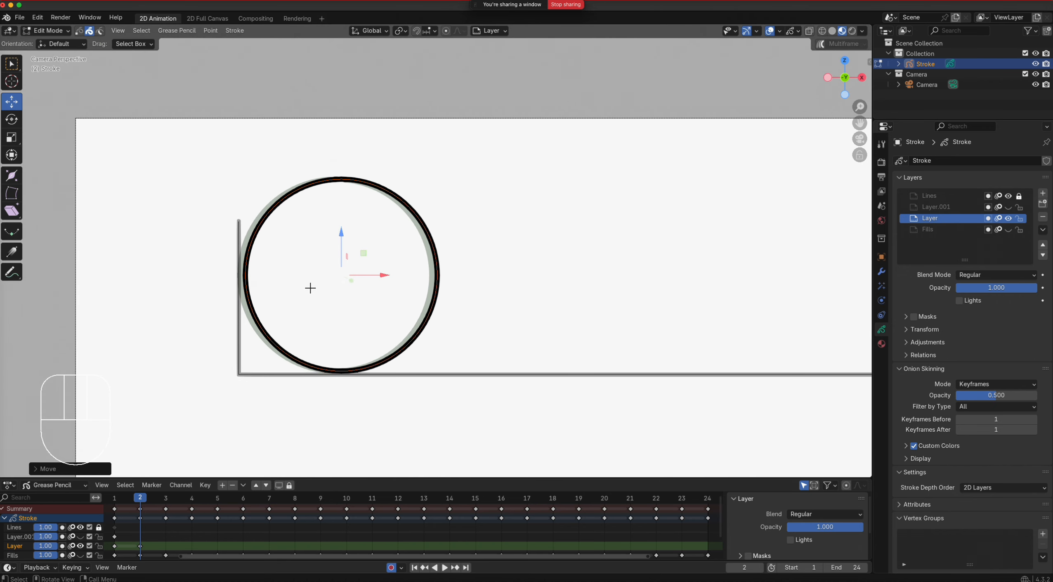
Step: Shift the circle slightly farther right along X at frame 3 and again at frame 4
key(Right)
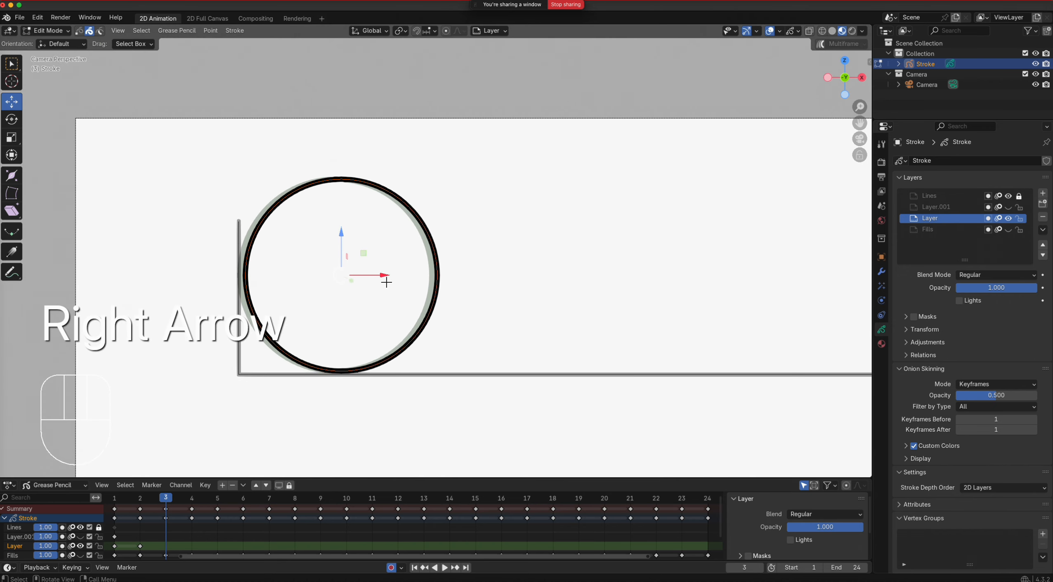
drag(388, 275, 401, 281)
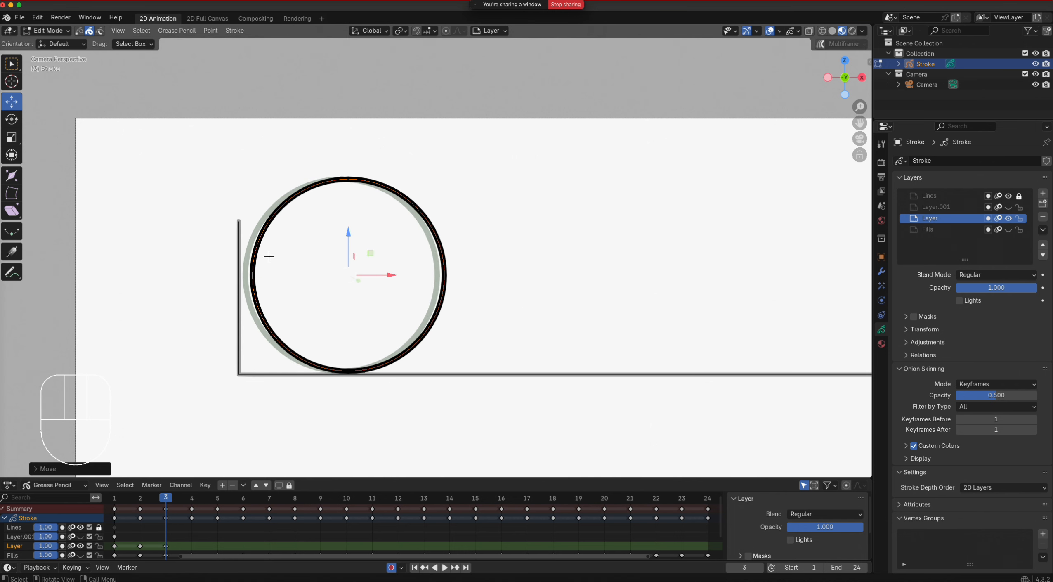
key(Right)
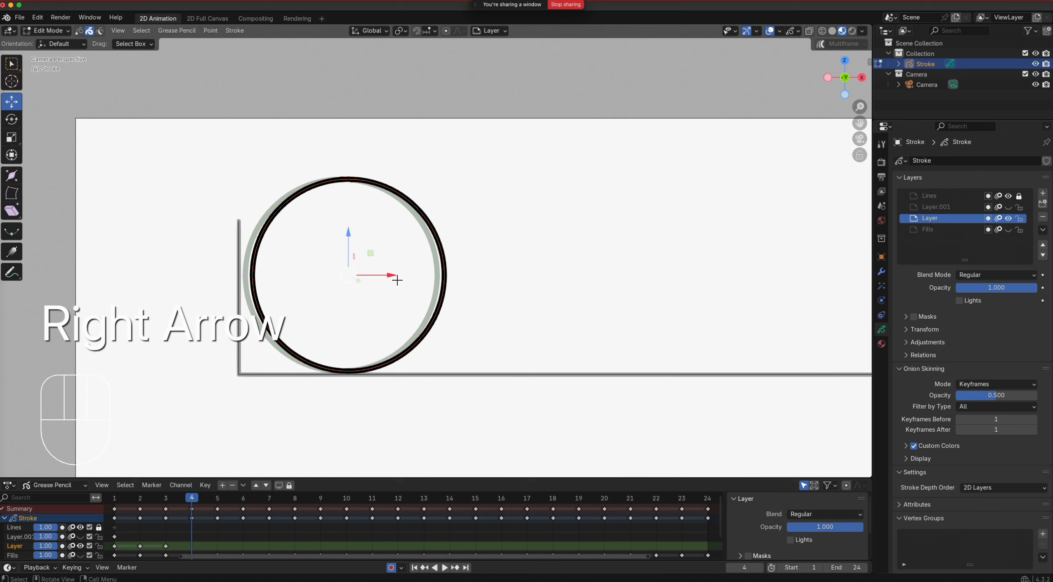
drag(398, 280, 409, 283)
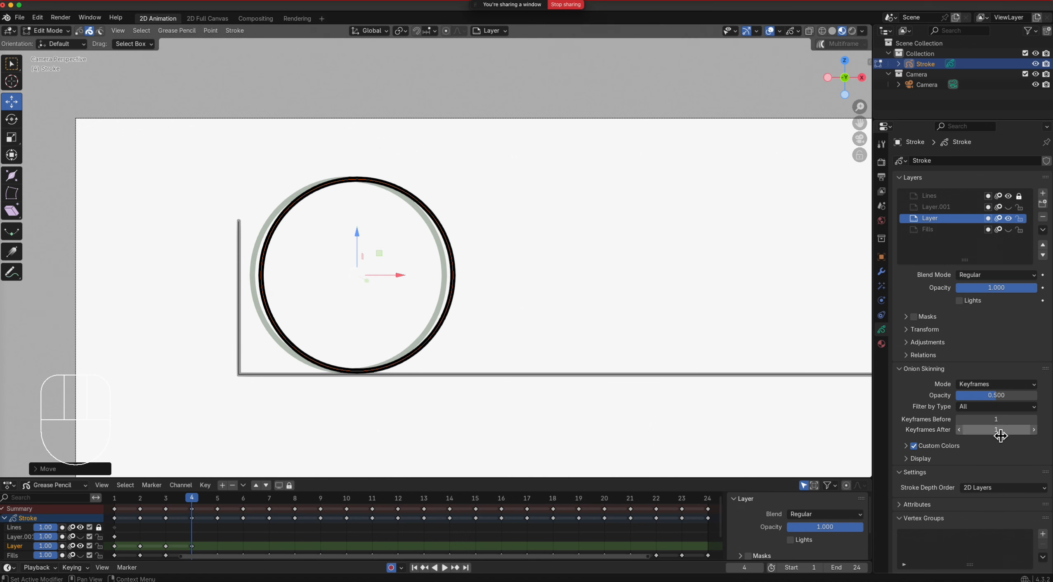
Step: Set onion skinning to 2 keyframes before and 2 after, and check the ghost circles around frames 3 to 5
click(1034, 420)
click(1034, 430)
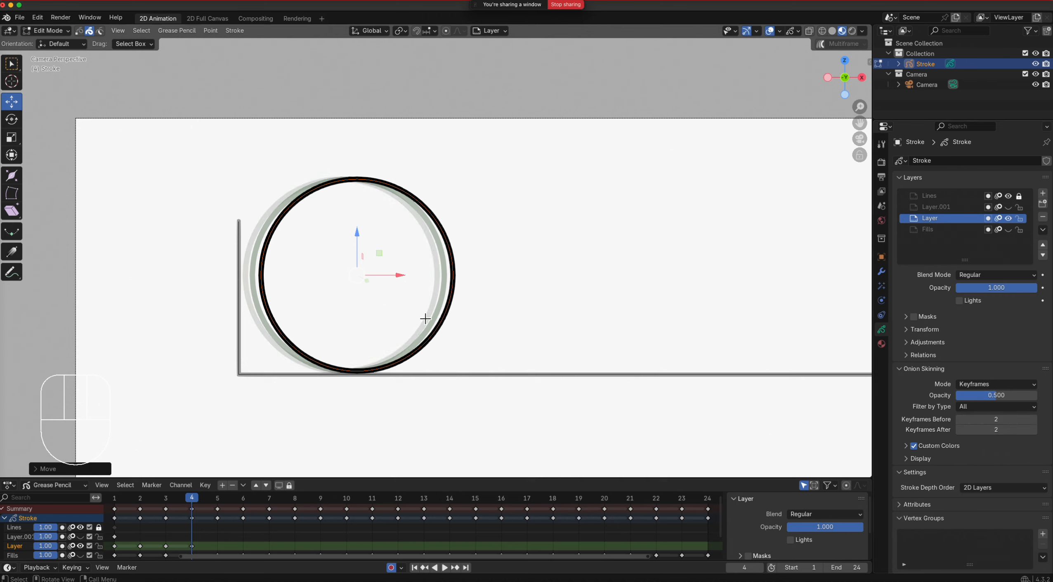
click(219, 500)
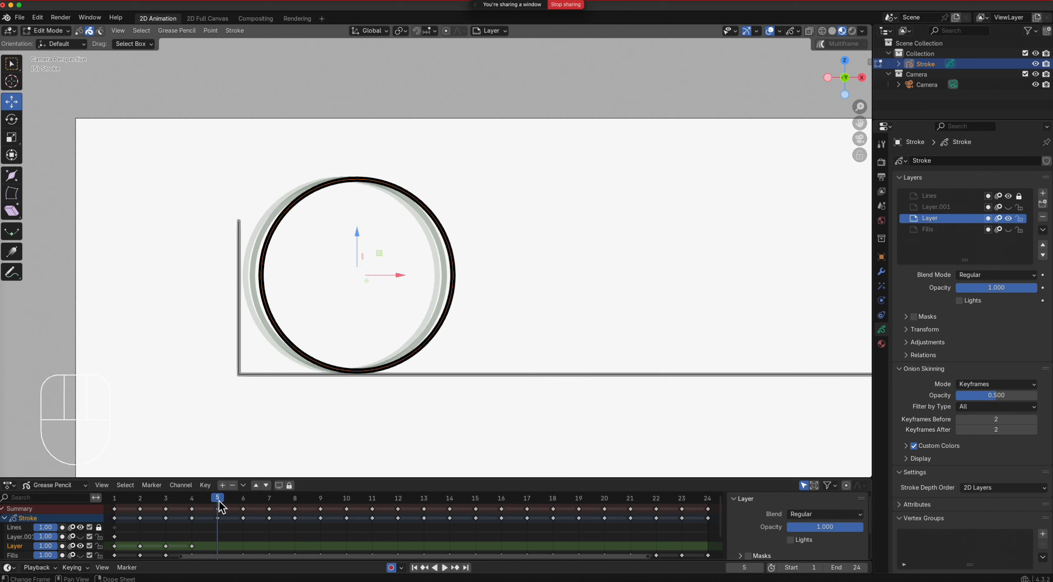
click(167, 500)
key(Right)
key(Right)
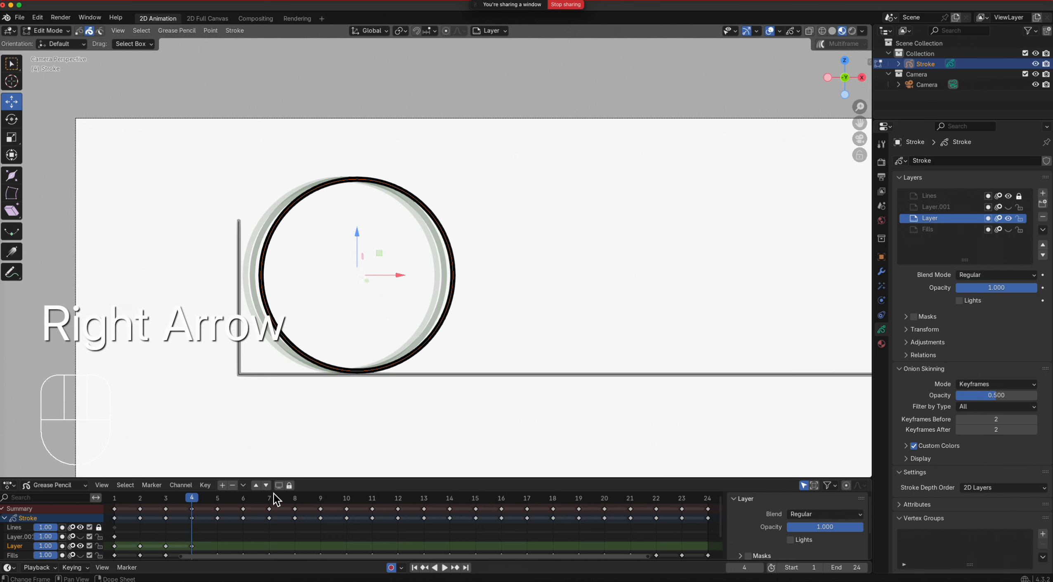
Step: Move the circle right along X at each of frames 5 to 9, widening the spacing gradually
drag(404, 283, 508, 284)
key(Right)
key(Right)
key(Right)
key(Right)
Step: Move the circle right at frames 10 and 11 in larger jumps, placing frame 11 edge to edge with frame 10
scroll(587, 322, down, 4)
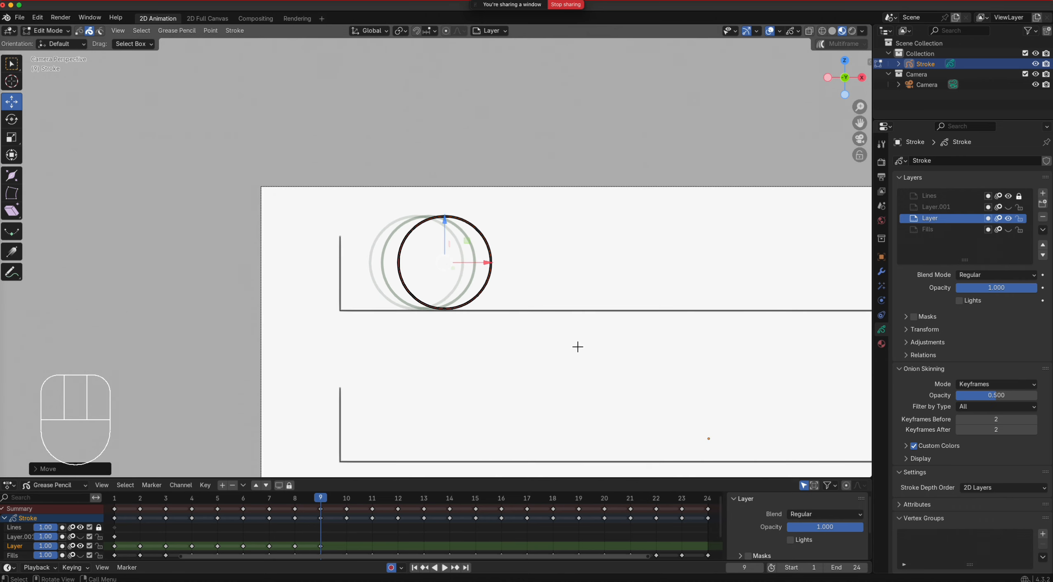
shift+middle_drag(545, 345, 281, 354)
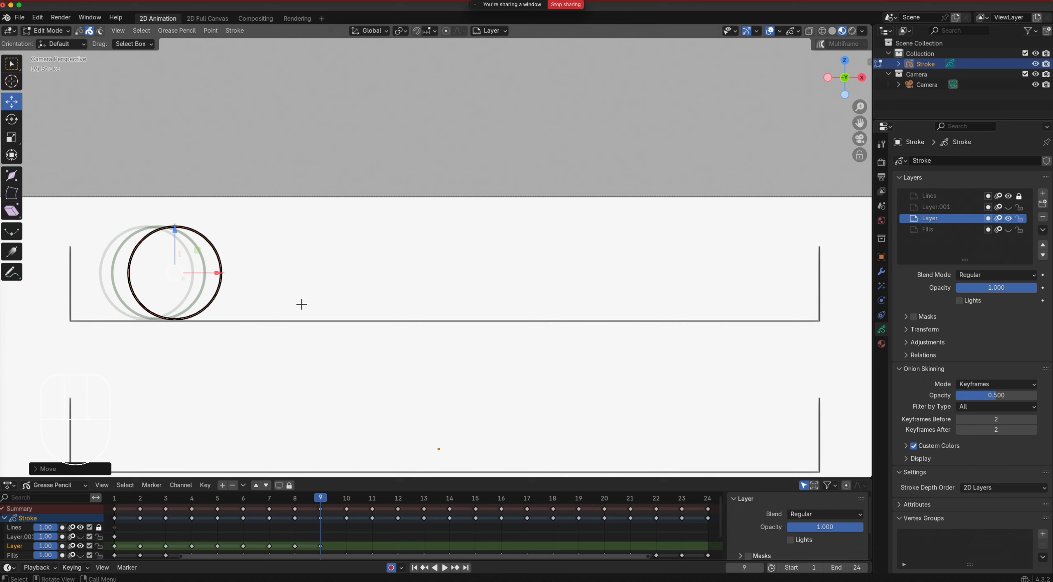
key(Right)
drag(218, 273, 377, 287)
key(Right)
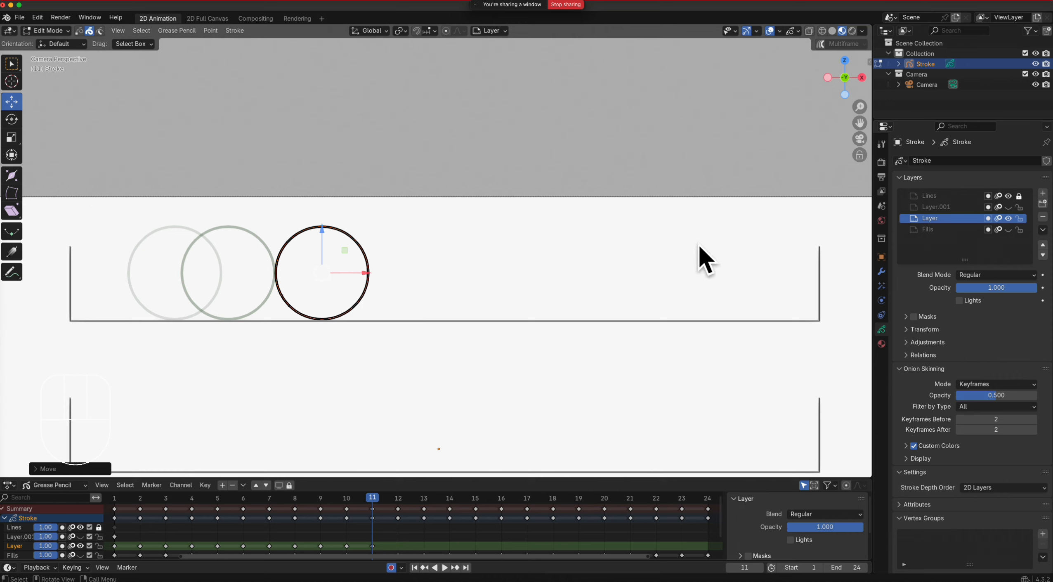
Step: Move the circle far across the track at frame 12, then in progressively smaller increments to the right through frame 24
key(Right)
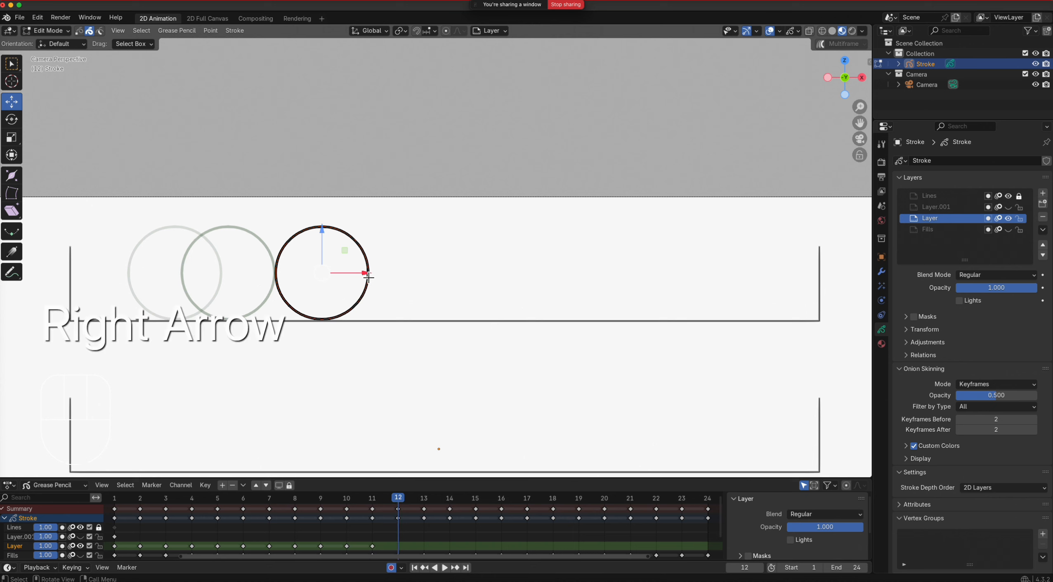
mouse_move(367, 273)
mouse_down()
mouse_move(724, 277)
mouse_move(669, 275)
mouse_move(725, 284)
mouse_move(714, 285)
mouse_move(772, 276)
mouse_up()
key(Right)
key(Right)
key(Right)
key(Right)
key(Right)
key(Right)
key(Right)
key(Right)
key(Right)
key(Right)
key(Right)
key(Right)
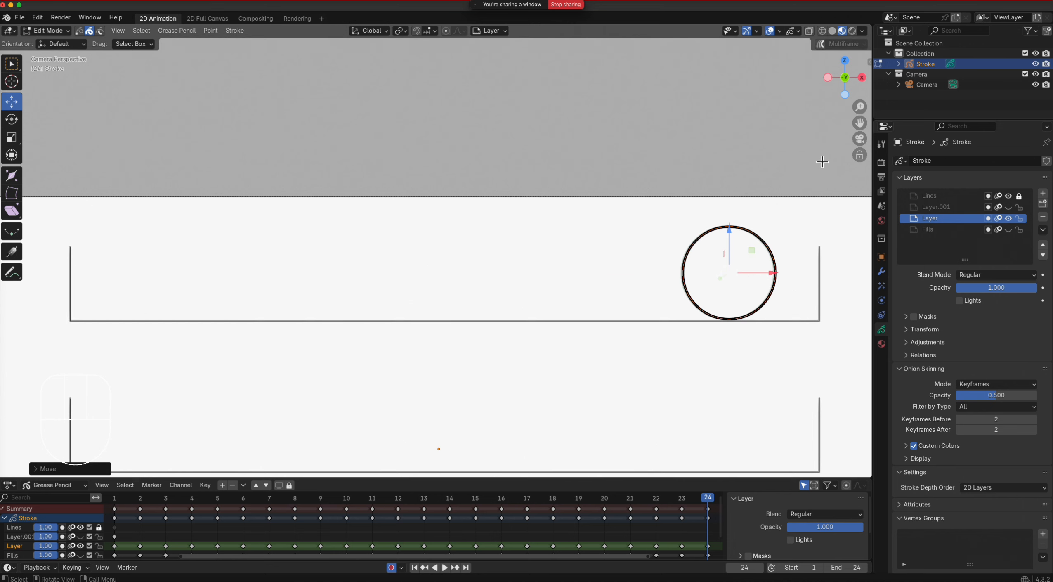
Step: With multiframe editing temporarily enabled, move the slowing-down group of circles about 0.4 m right so the last one meets the end wall
click(821, 44)
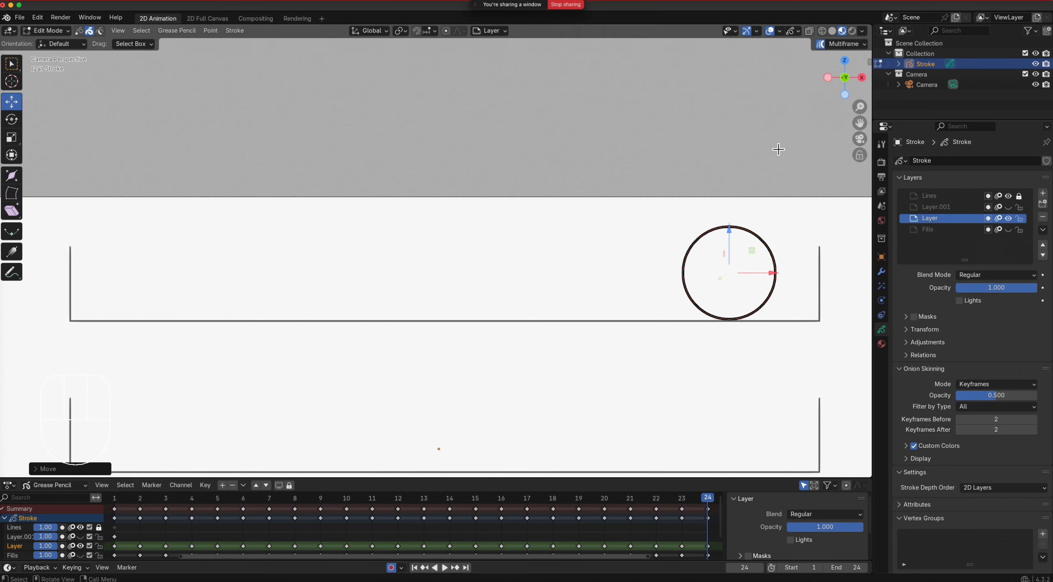
key(a)
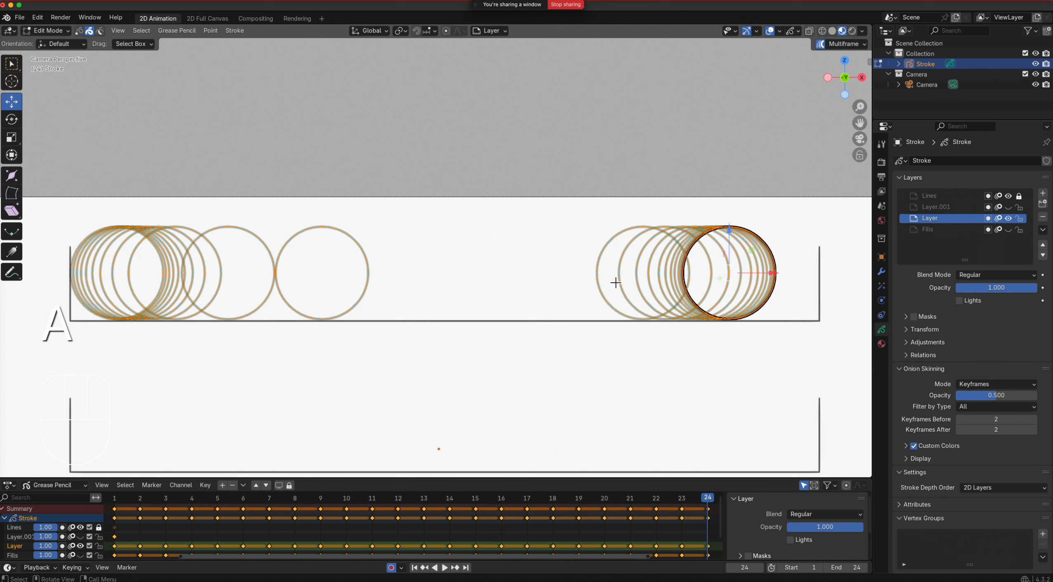
drag(586, 219, 786, 315)
drag(751, 274, 796, 284)
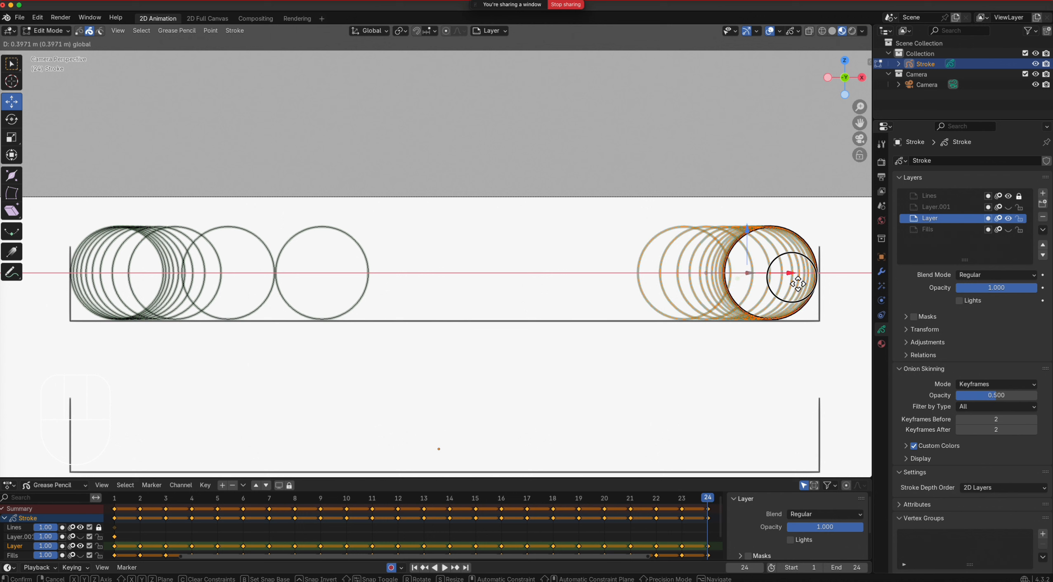
drag(797, 284, 799, 285)
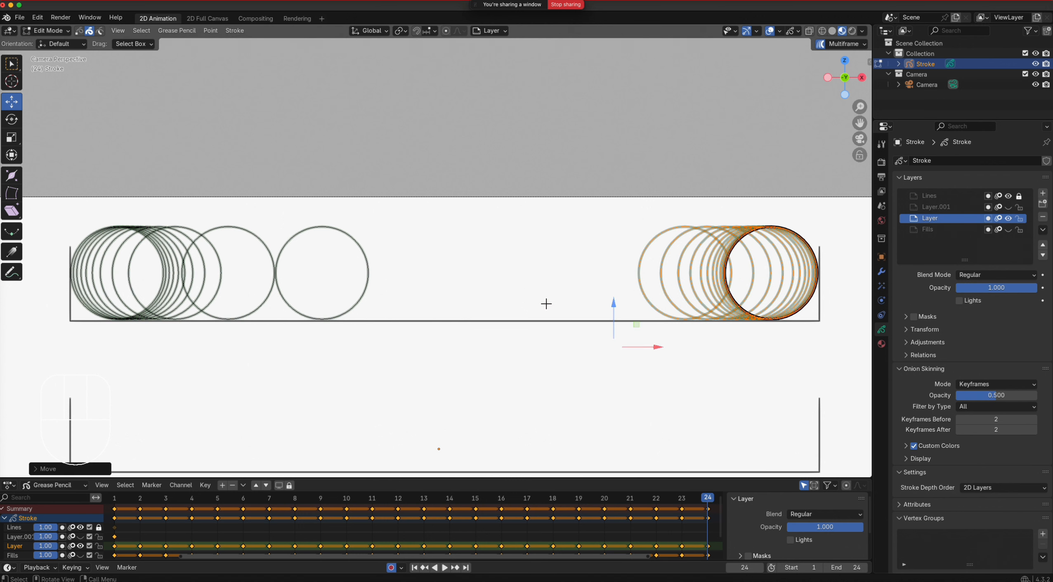
click(827, 44)
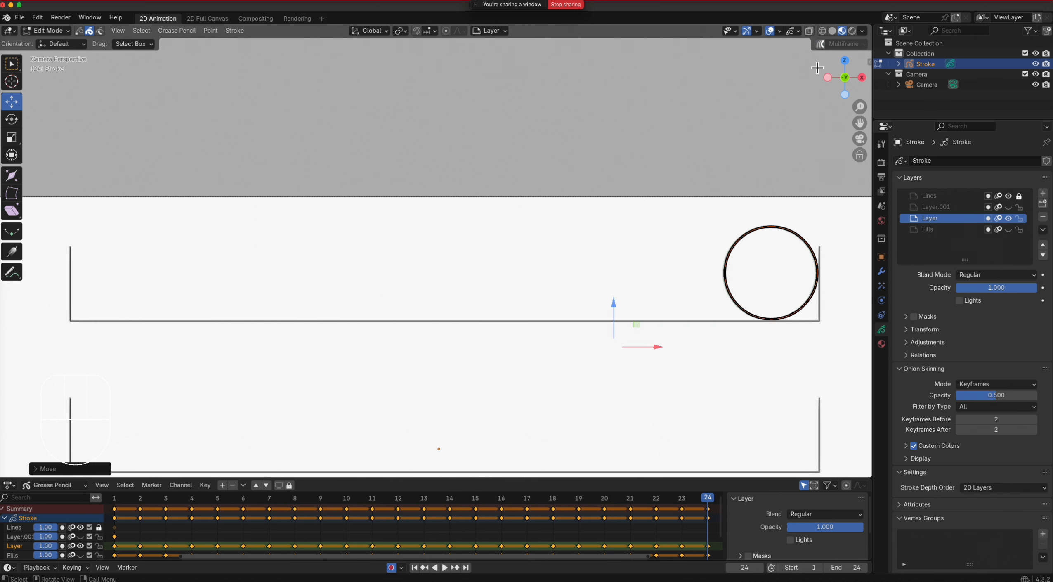
Step: Play the Layer animation, then show Fills, hide Layer and play the evenly spaced version for comparison
key(space)
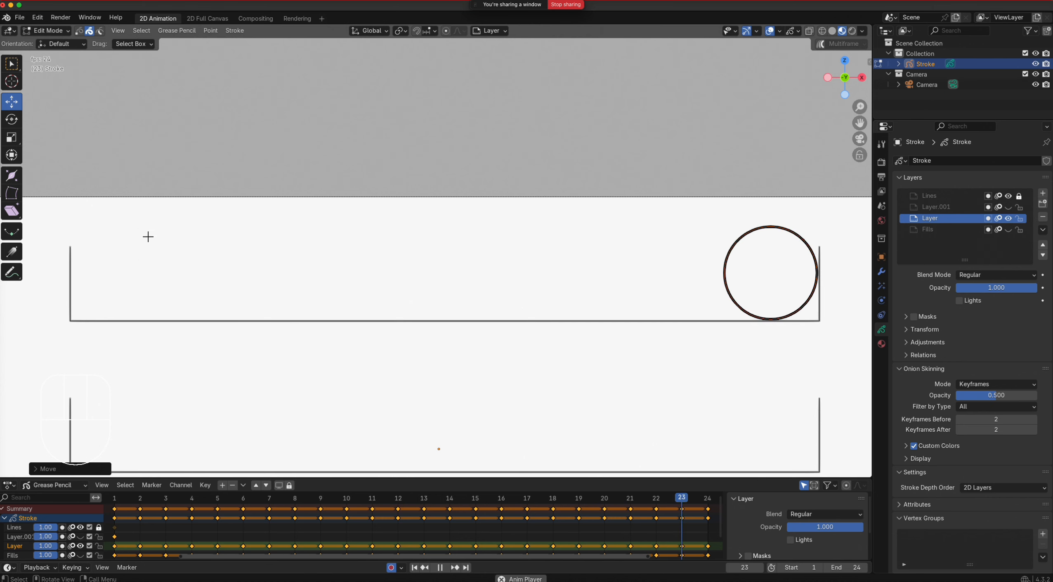
key(space)
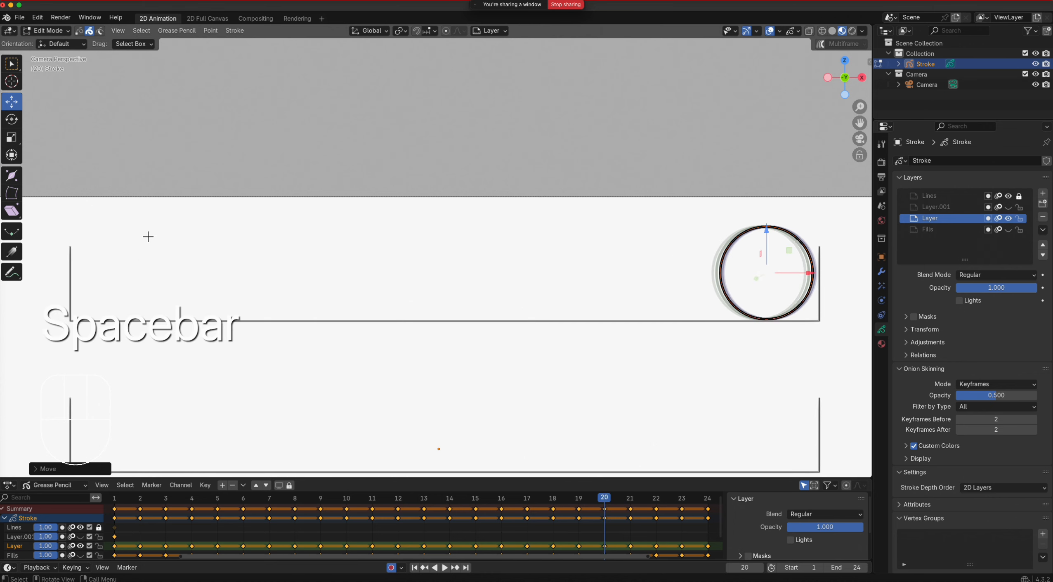
click(1009, 229)
click(1009, 218)
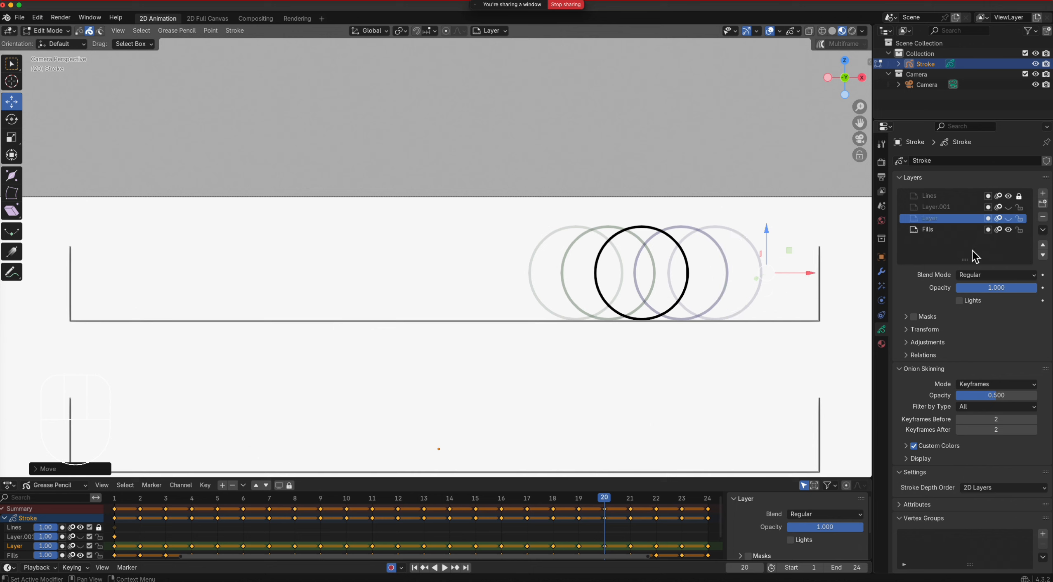
key(space)
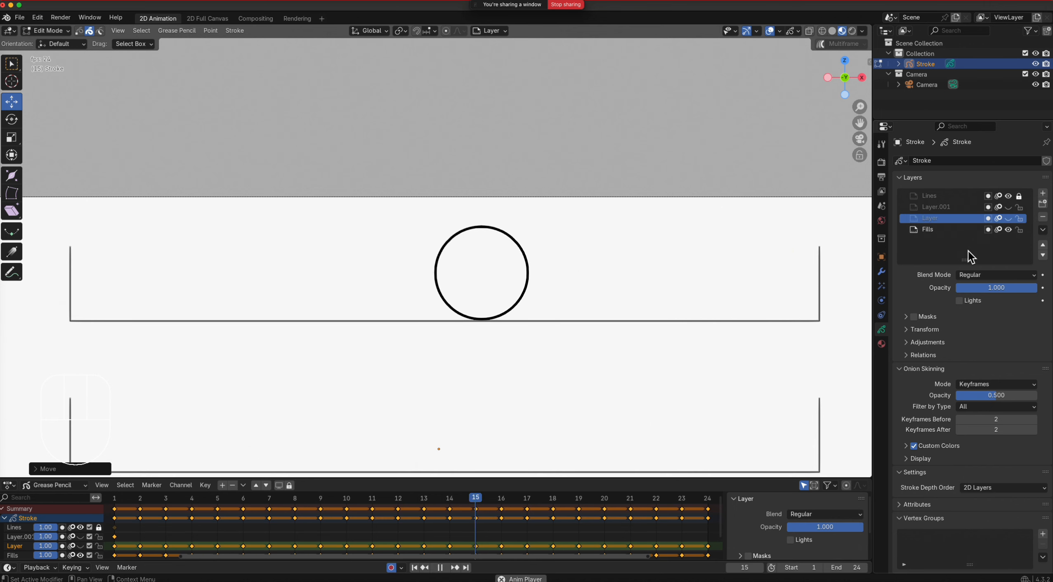
Step: Show Layer alongside Fills to compare both circle motions, then hide Layer again and briefly play Fills alone
click(1011, 220)
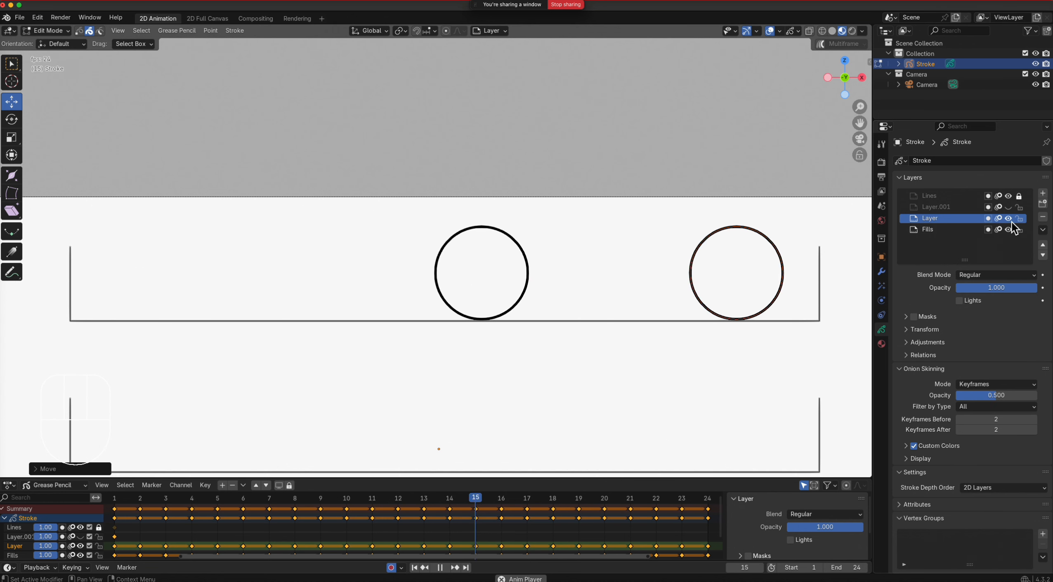
key(space)
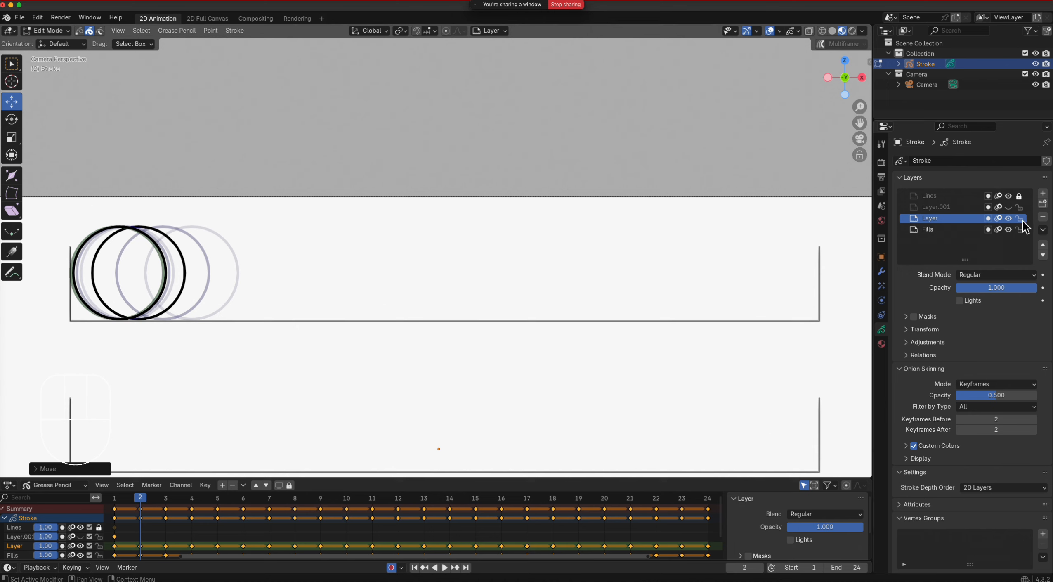
click(1009, 219)
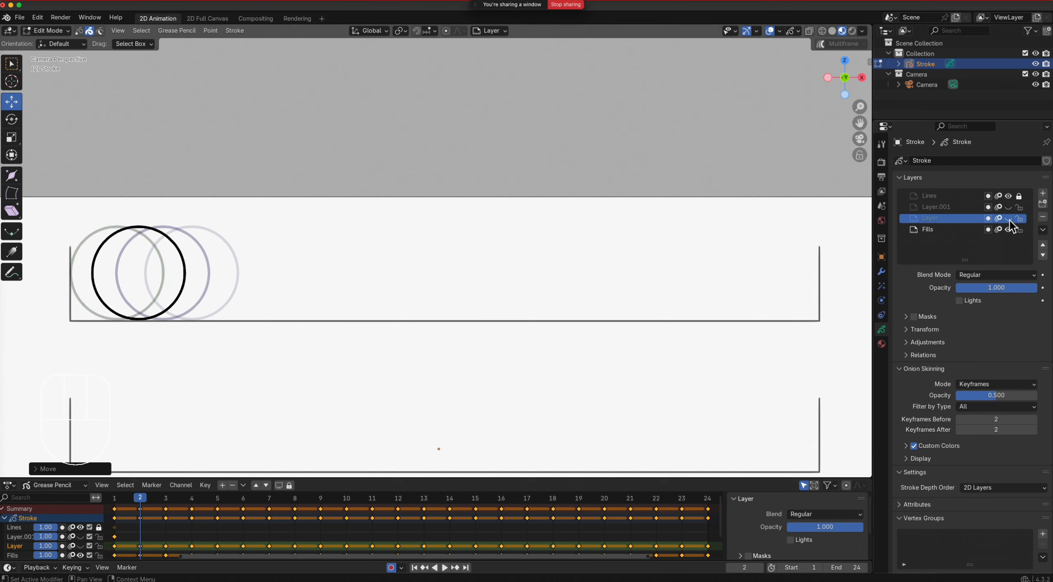
key(space)
key(space)
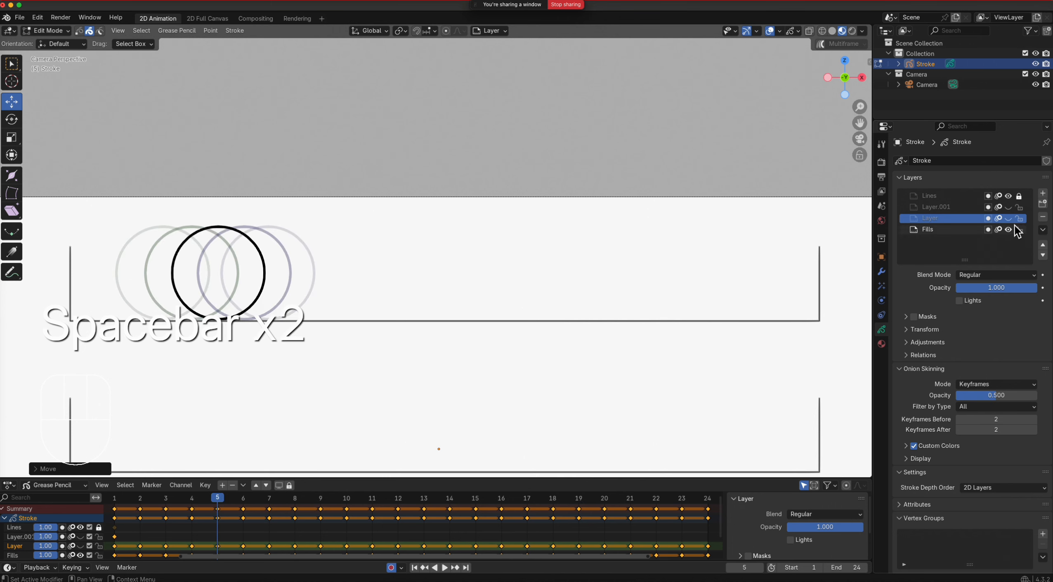
Step: Hide Fills, show Layer and play its ease-in and ease-out motion alone
click(1008, 230)
click(1009, 218)
key(space)
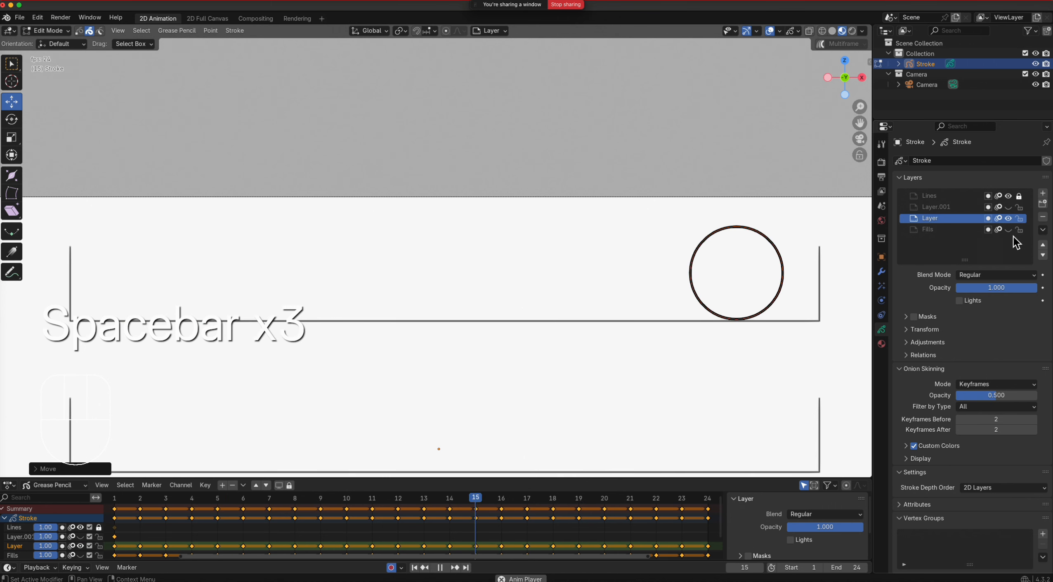
key(space)
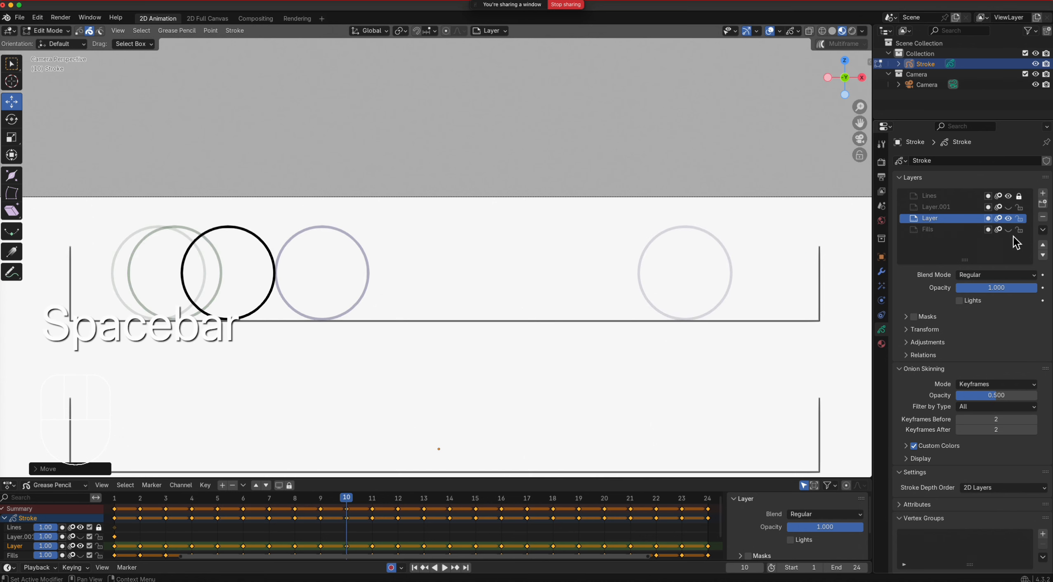
Step: Hide Layer, show Layer.001 as the active layer and return to frame 1
click(1009, 218)
click(1009, 208)
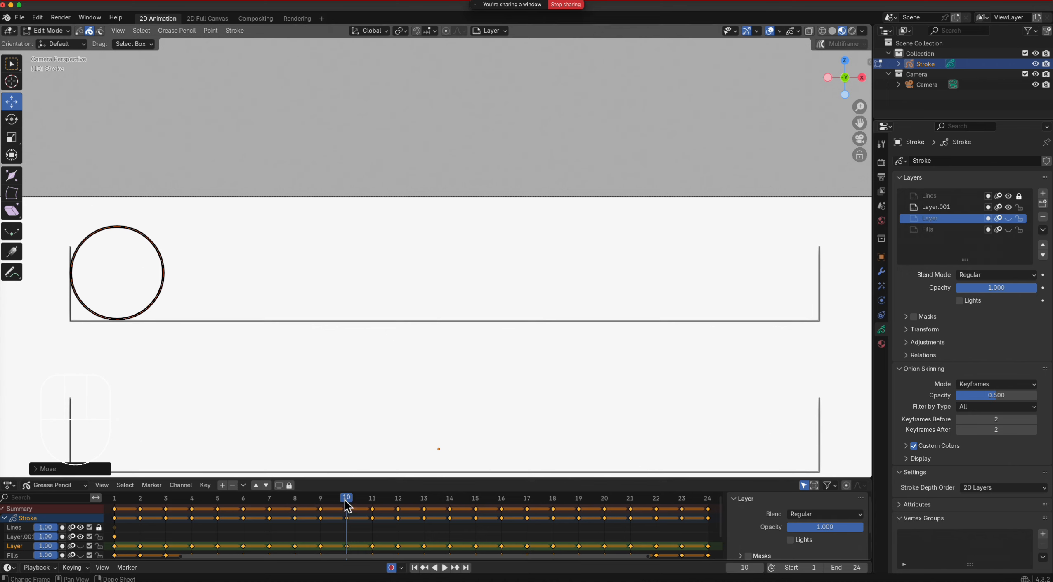
drag(347, 505, 142, 546)
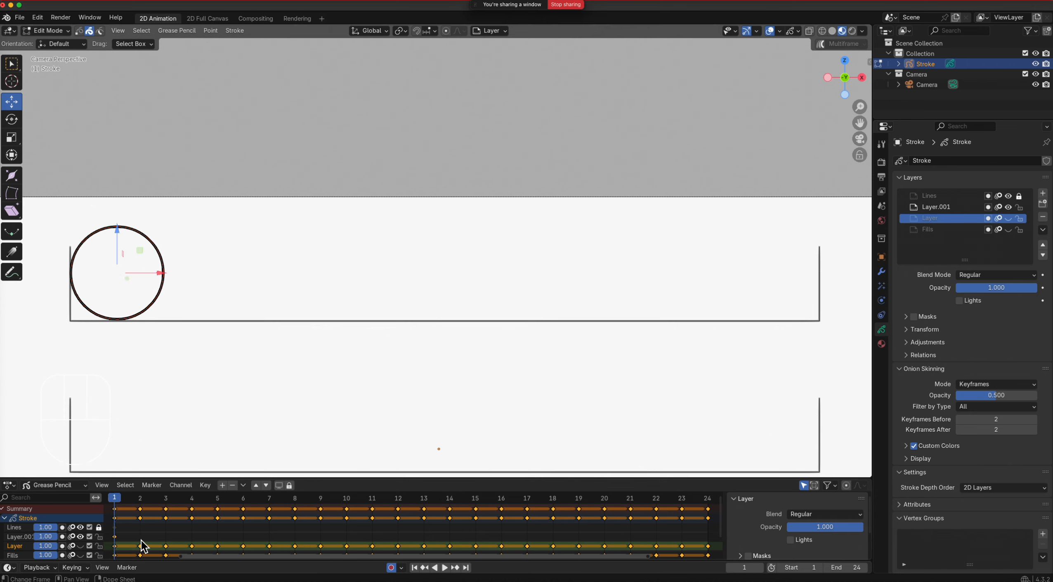
click(153, 536)
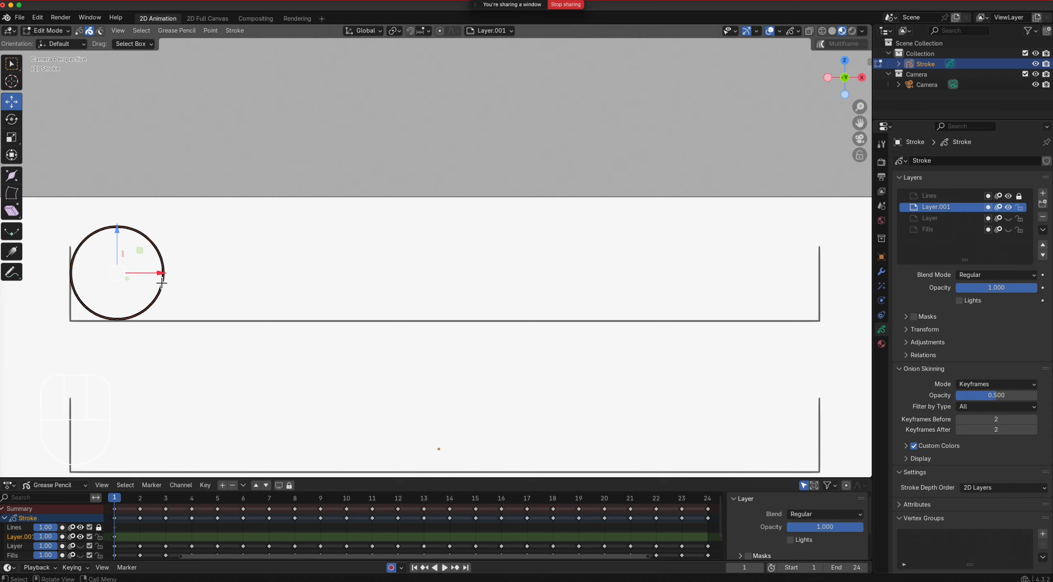
Step: On Layer.001, move the circle about a third of the track right at frame 2, then right in progressively smaller increments through frame 8
key(Right)
drag(165, 277, 386, 275)
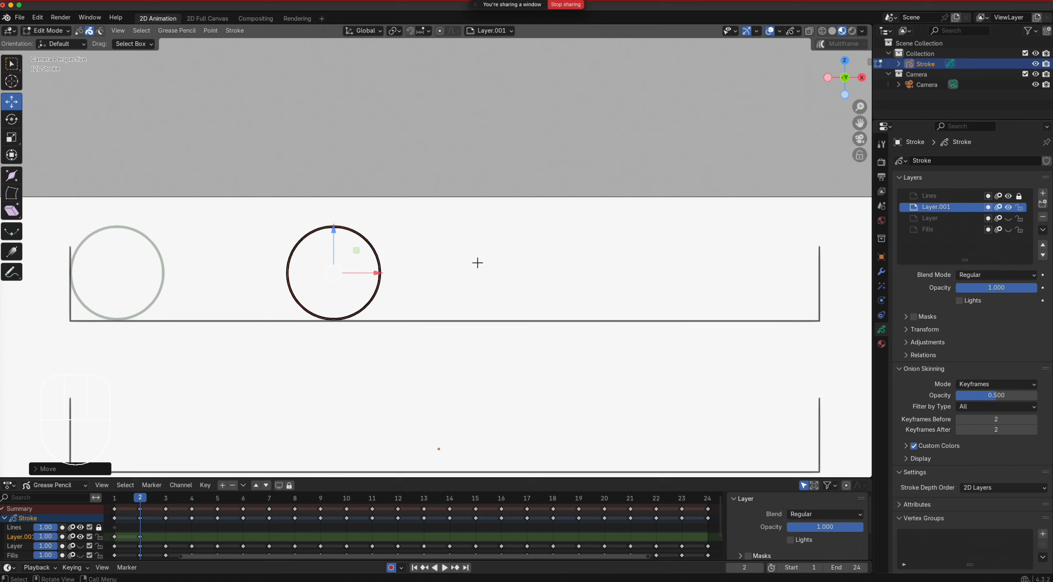
key(Right)
drag(384, 279, 409, 279)
key(Right)
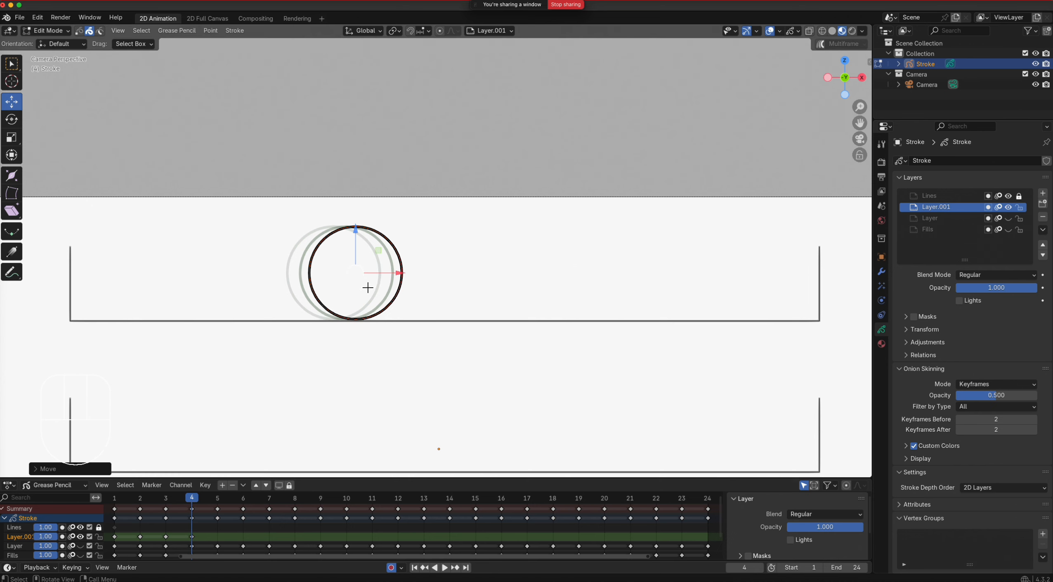
key(Right)
drag(407, 278, 427, 279)
key(Right)
key(Right)
key(Right)
key(Right)
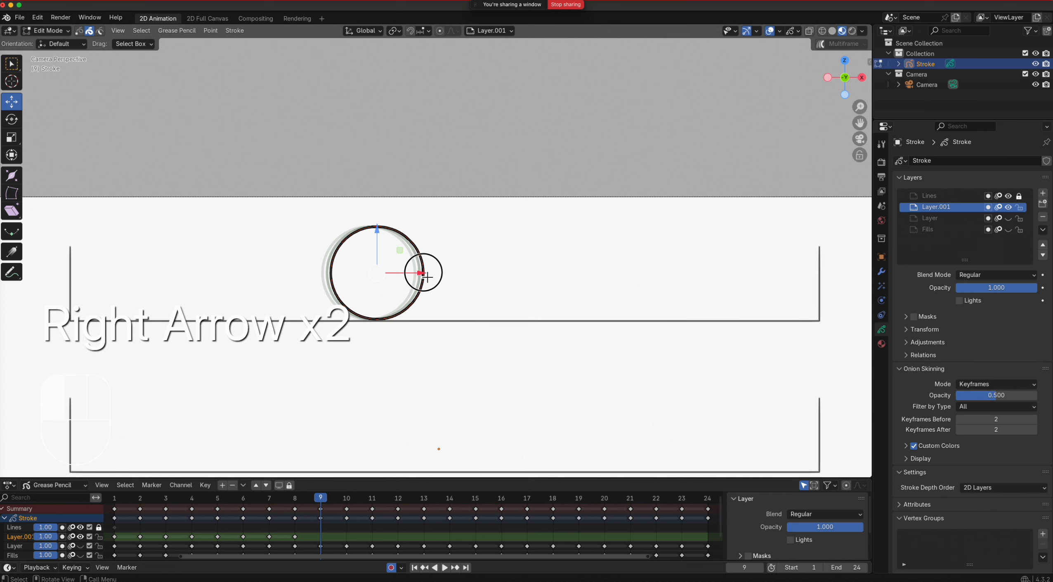
Step: Move the circle slightly right at frame 9, then in gradually larger increments through frame 16
drag(427, 277, 467, 280)
key(Right)
key(Right)
key(Right)
key(Right)
key(Right)
key(Right)
key(Right)
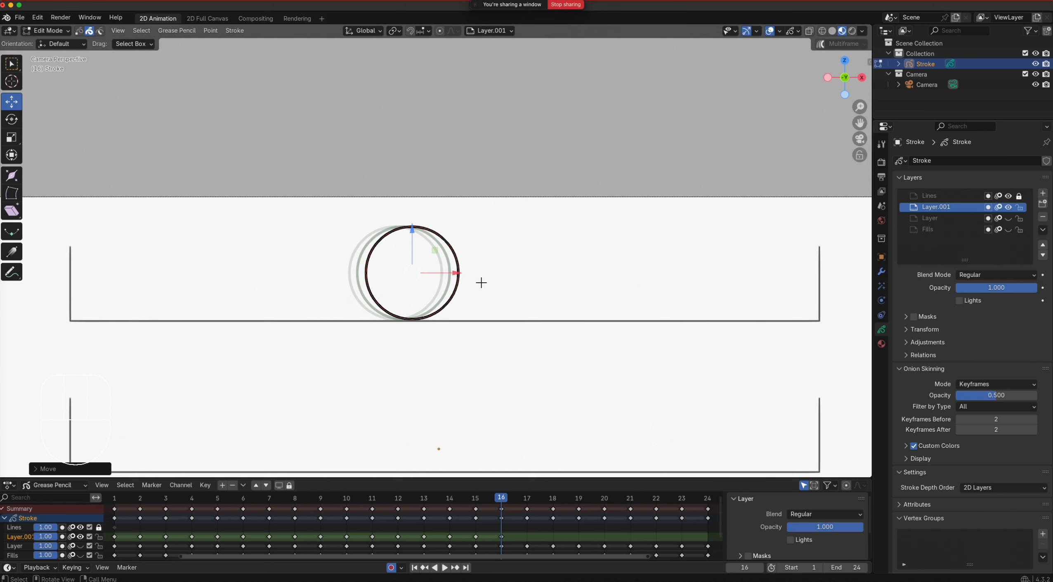
Step: Keep moving the circle right in widening increments from frame 17, placing it against the end wall at frame 24, and play the animation
key(Right)
drag(454, 276, 828, 273)
key(Right)
key(Right)
key(Right)
key(Right)
key(Right)
key(Right)
key(Right)
key(space)
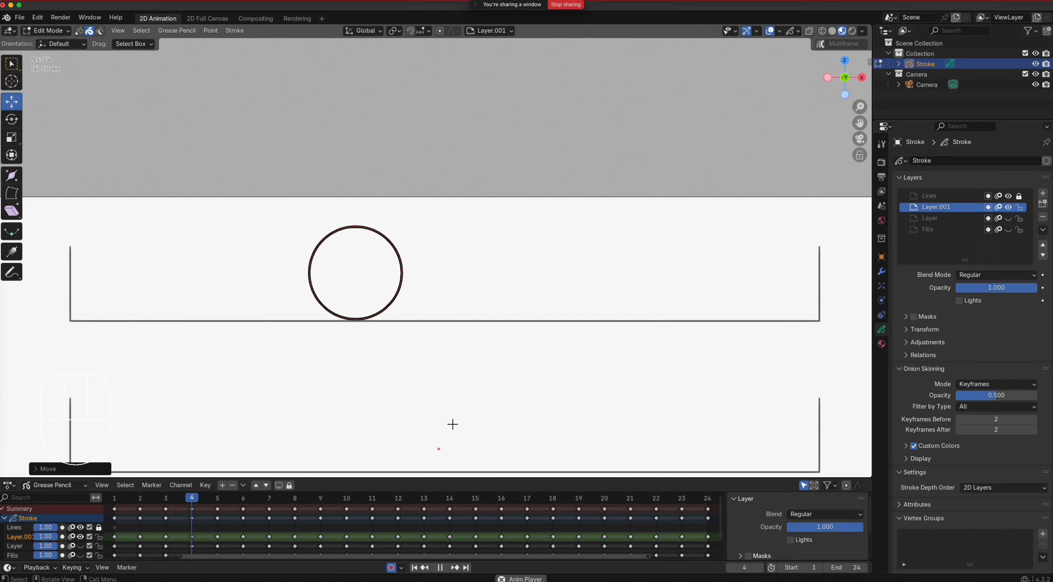
key(space)
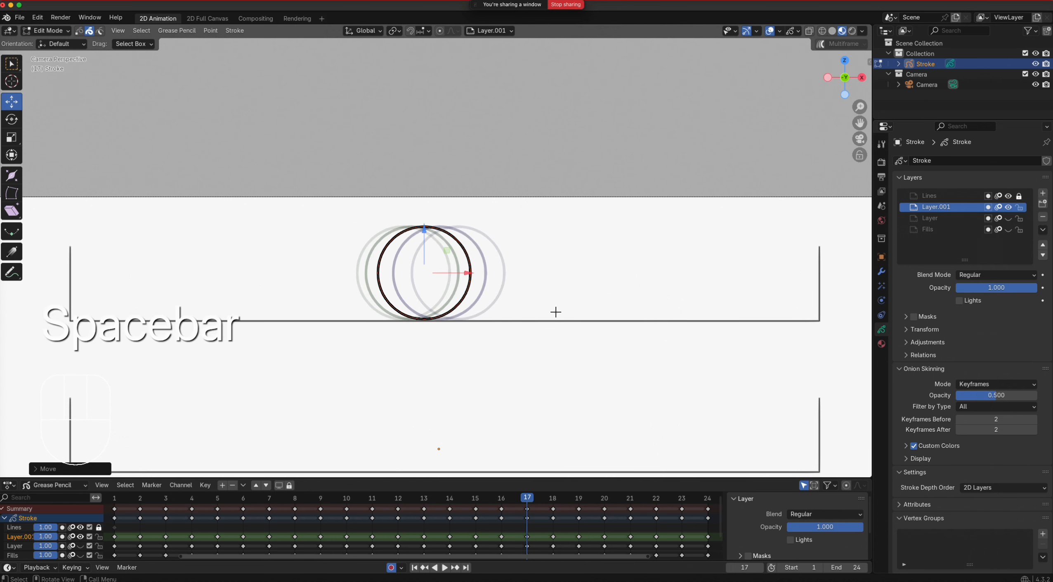
Step: Enable multiframe editing for all keyframes and shift the middle group of circles slightly right, leaving the circles at both walls in place
click(825, 45)
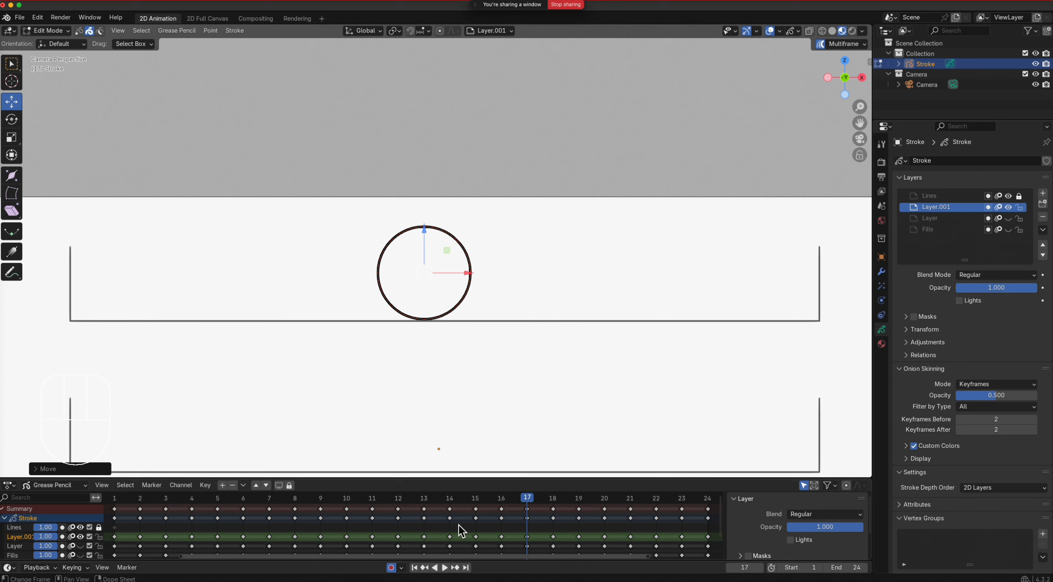
key(a)
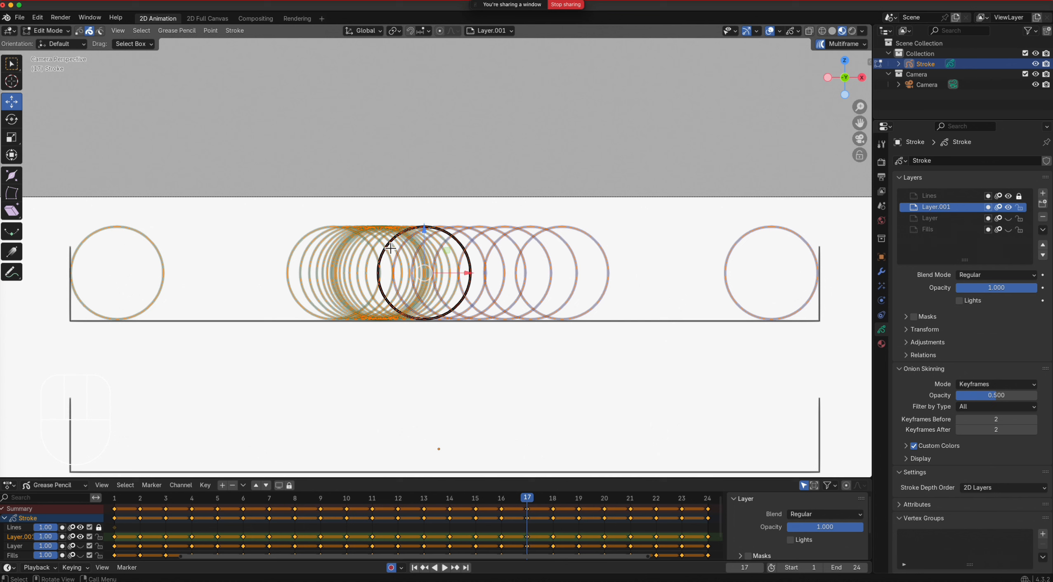
drag(295, 220, 624, 265)
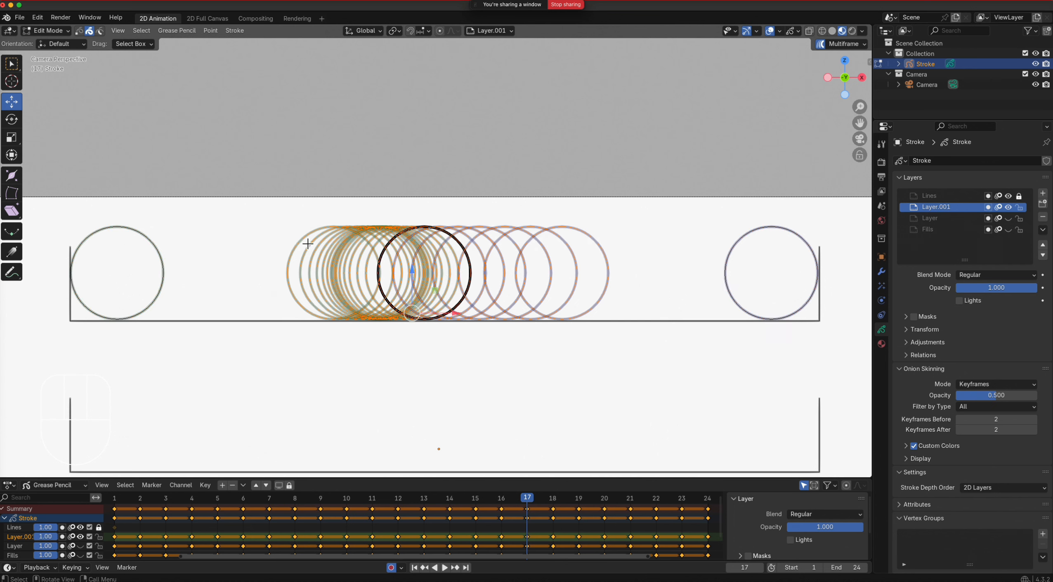
drag(280, 222, 619, 241)
drag(445, 349, 489, 351)
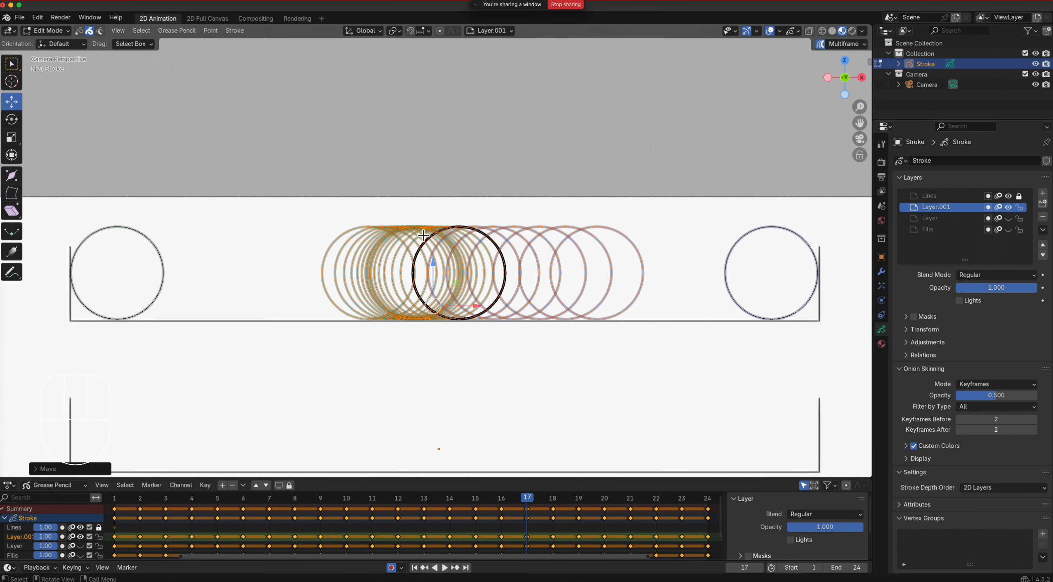
Step: Turn off multiframe editing and play the adjusted Layer.001 animation
key(space)
key(space)
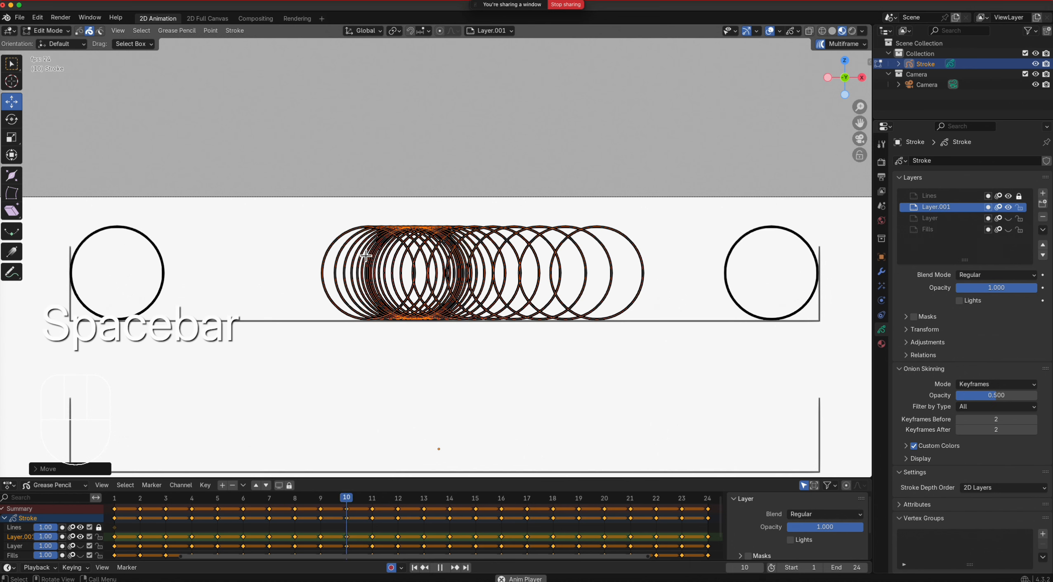
click(820, 44)
key(space)
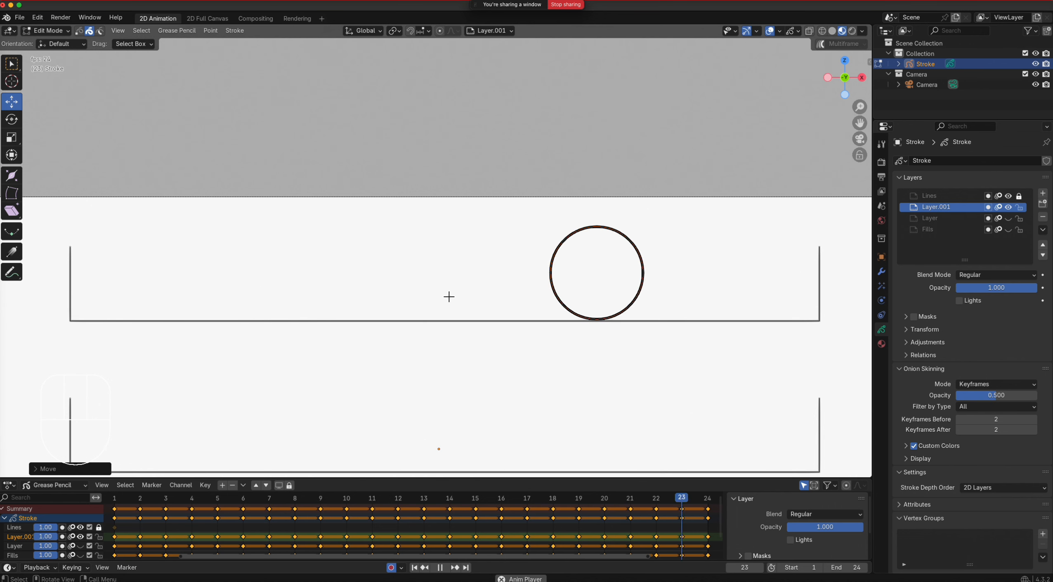
key(space)
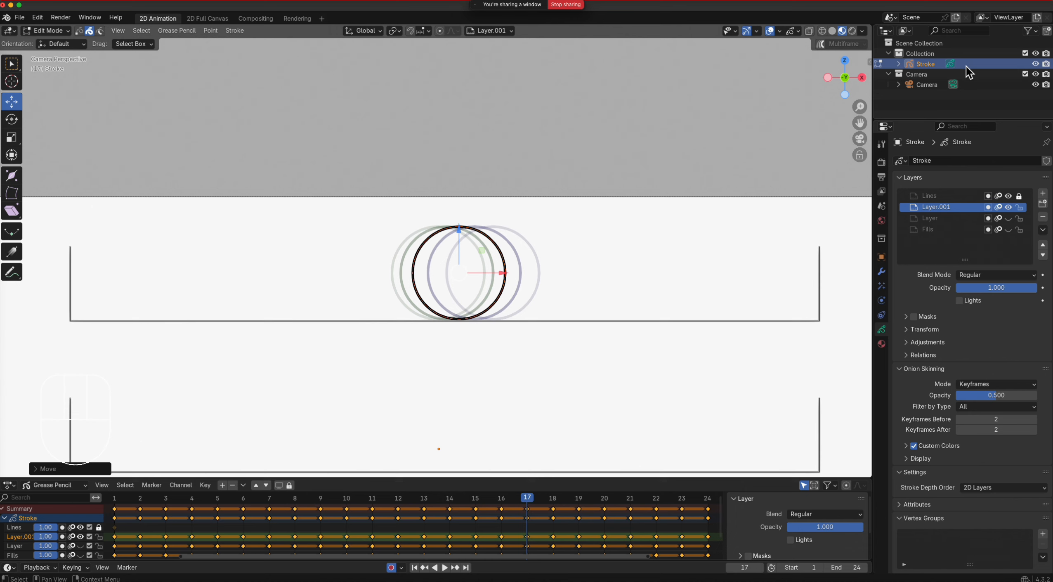
key(shift)
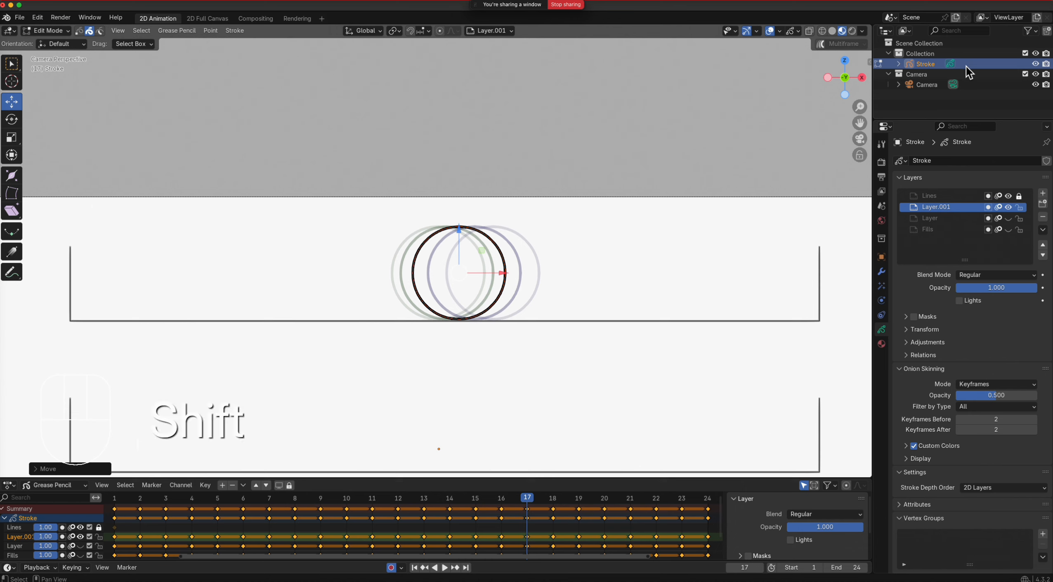
key(shift+d)
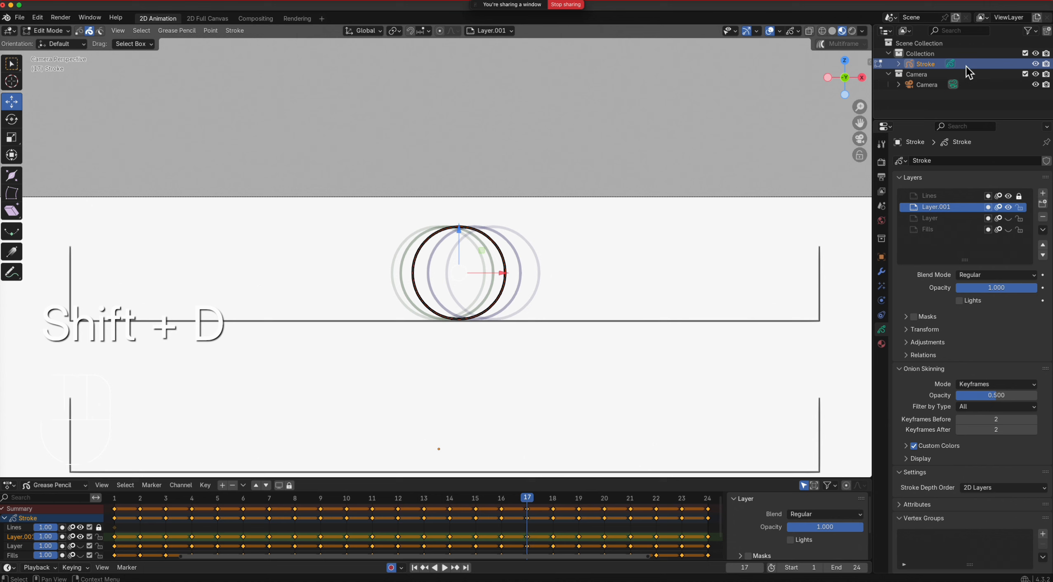
key(super+z)
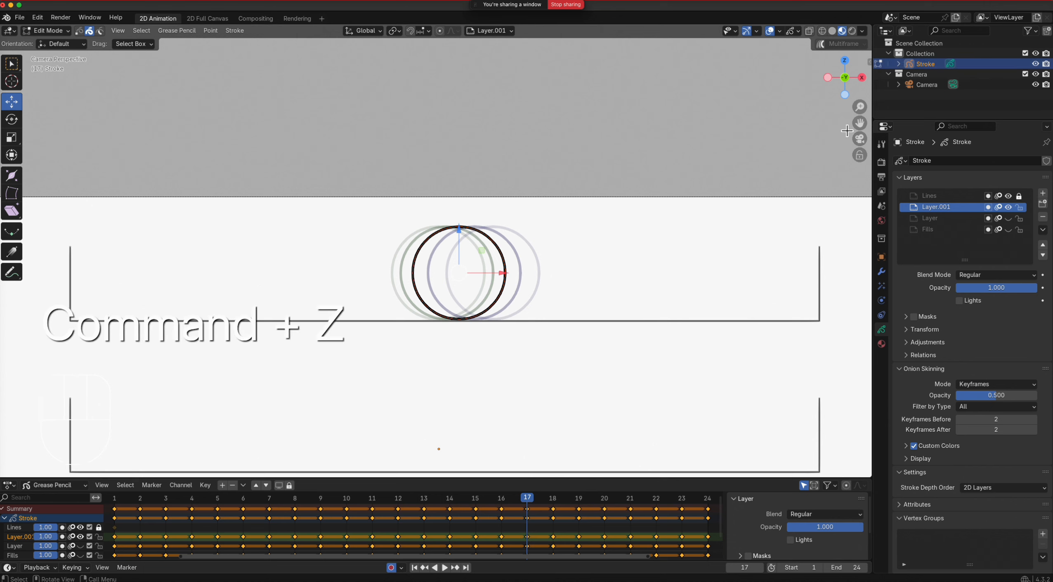
Step: Switch to Object Mode, copy the Stroke object and paste two duplicates of it into the collection
click(49, 32)
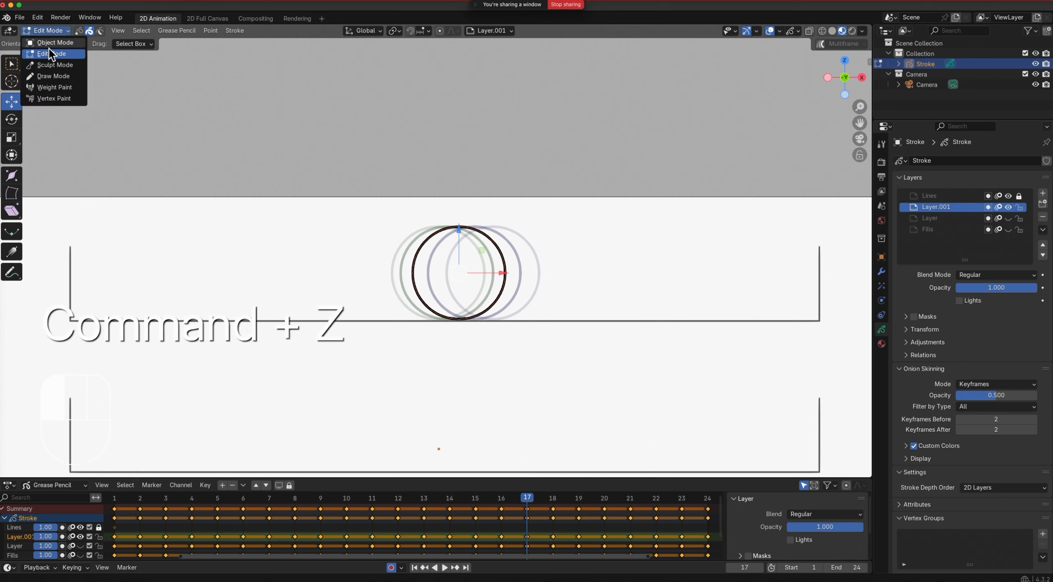
click(56, 43)
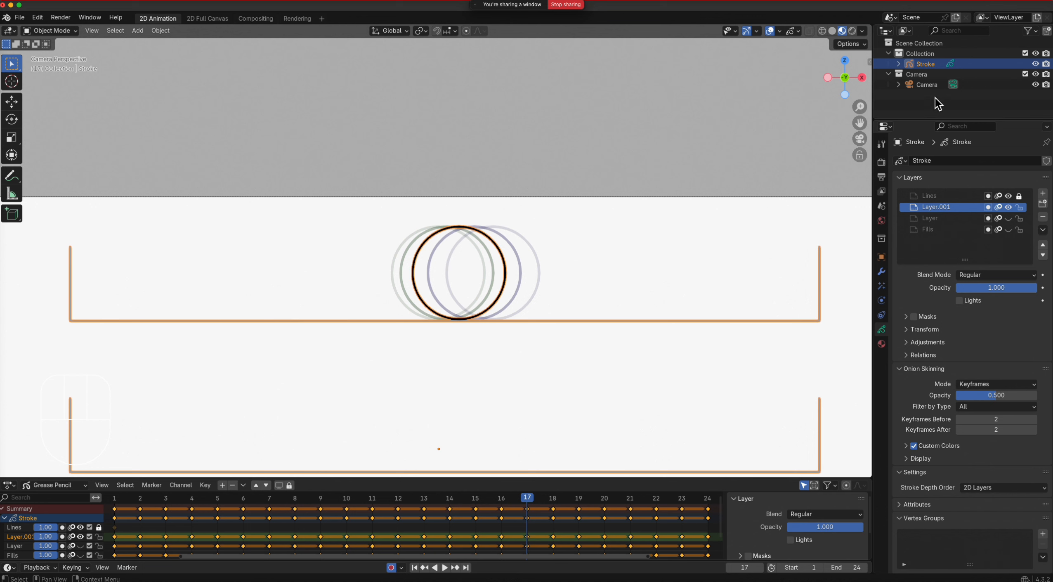
right_click(933, 67)
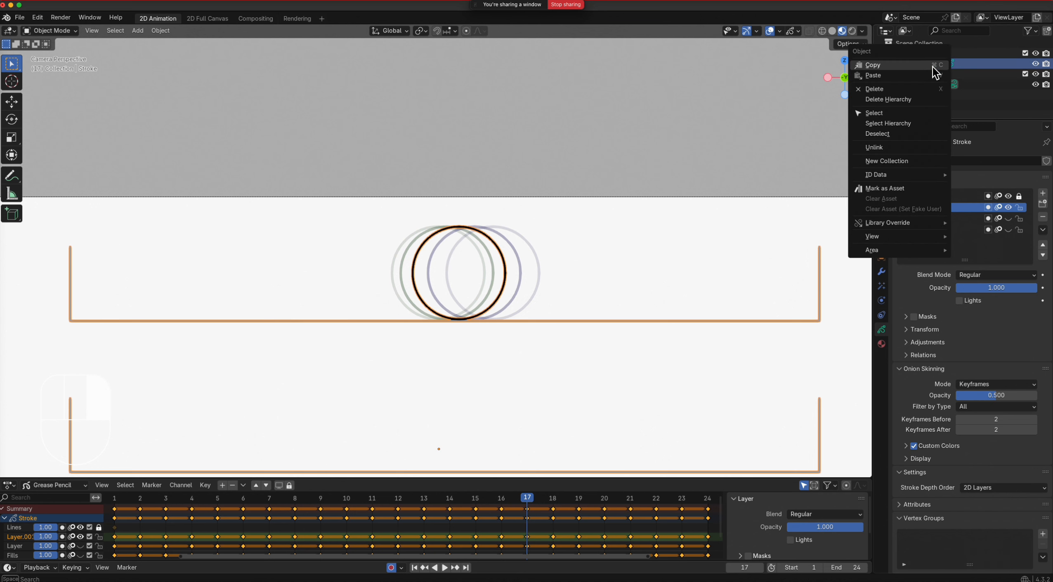
click(933, 67)
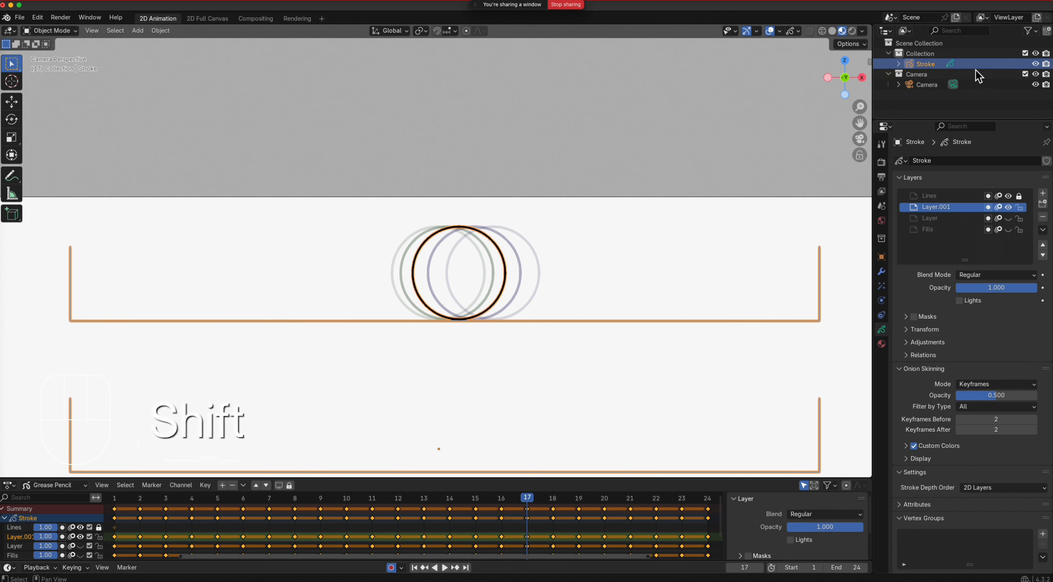
key(shift+d)
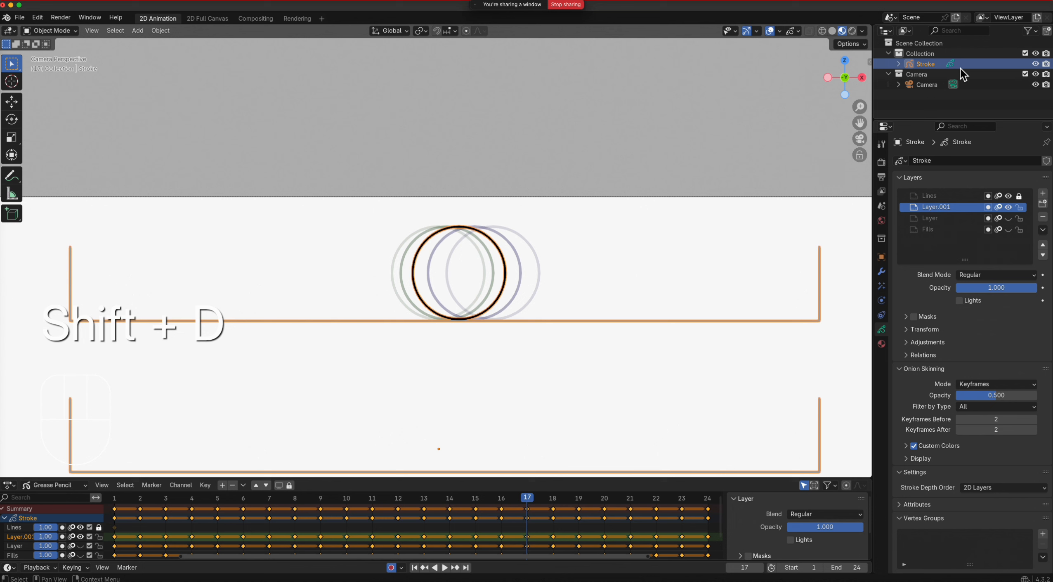
key(super+c)
key(super+v)
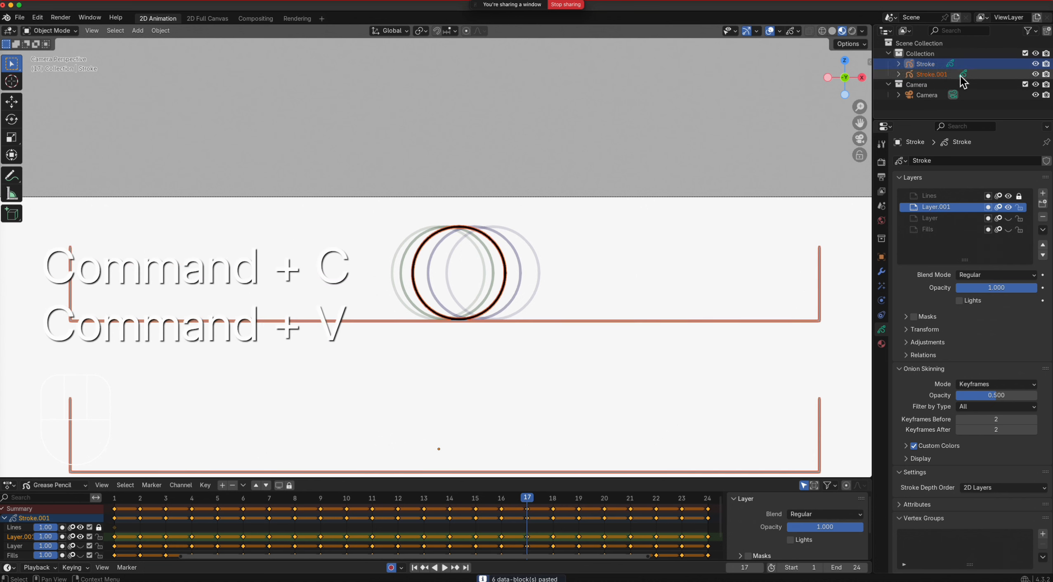
click(945, 74)
key(super+v)
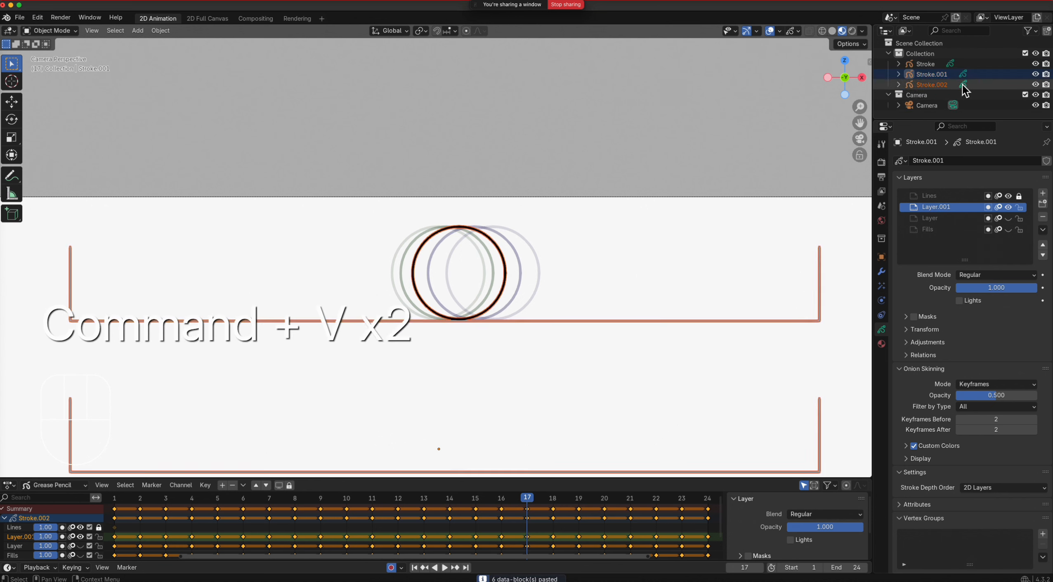
Step: On the original Stroke object, leave only the Fills layer visible by hiding Layer.001 and Lines, and play the animation
click(939, 67)
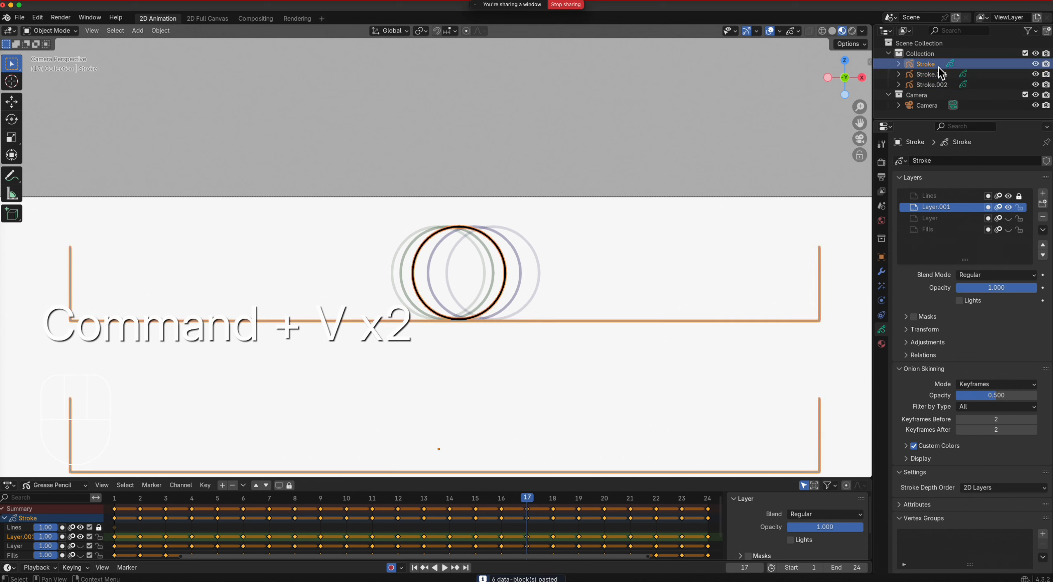
click(1009, 229)
click(1010, 207)
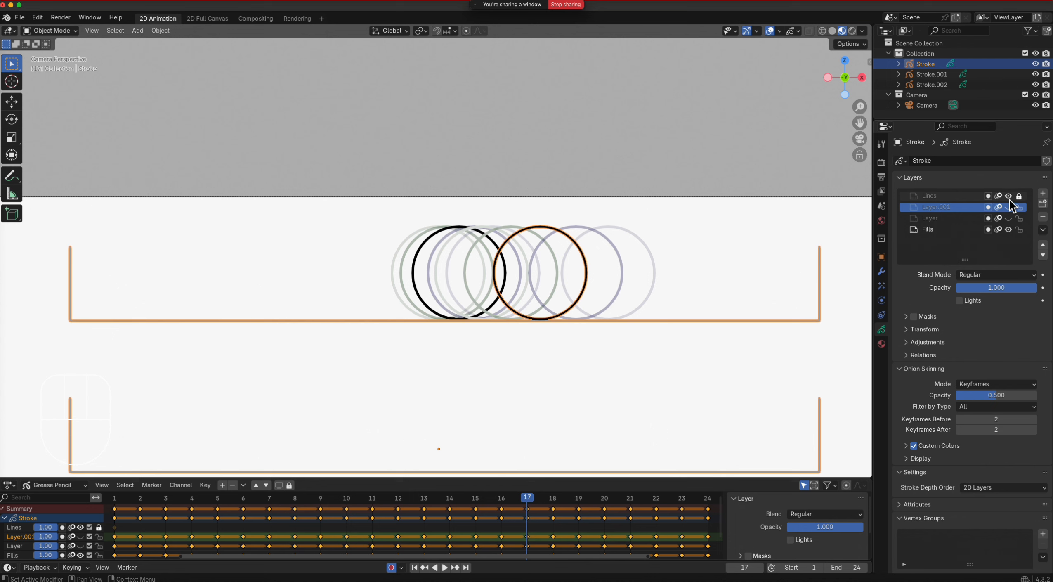
click(1009, 197)
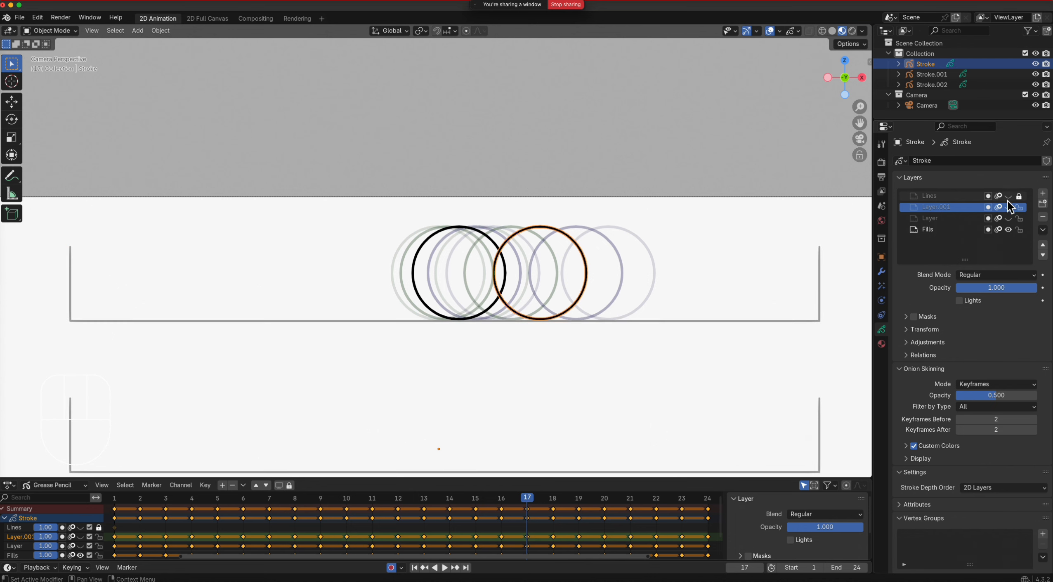
key(space)
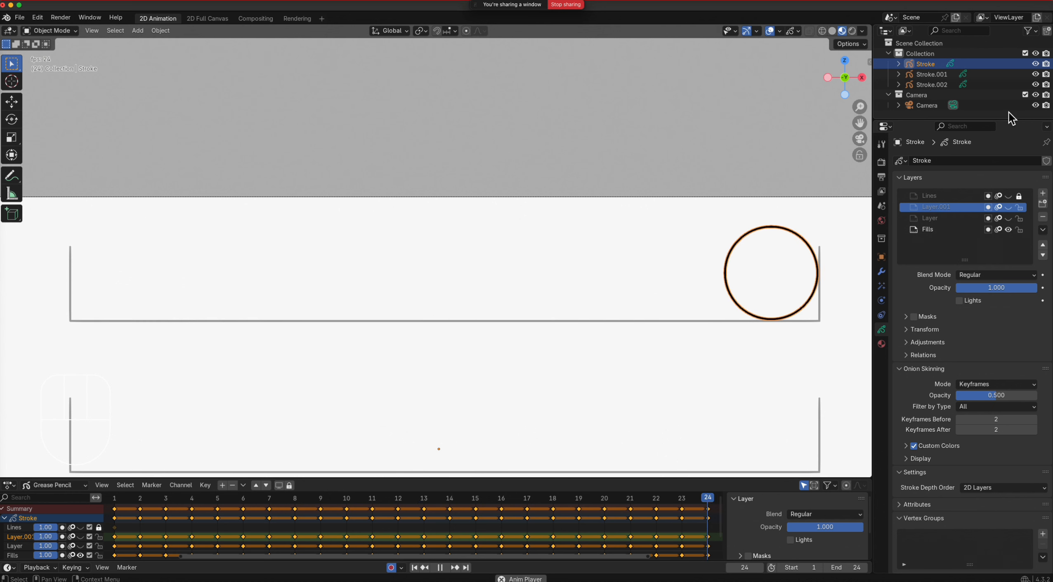
key(space)
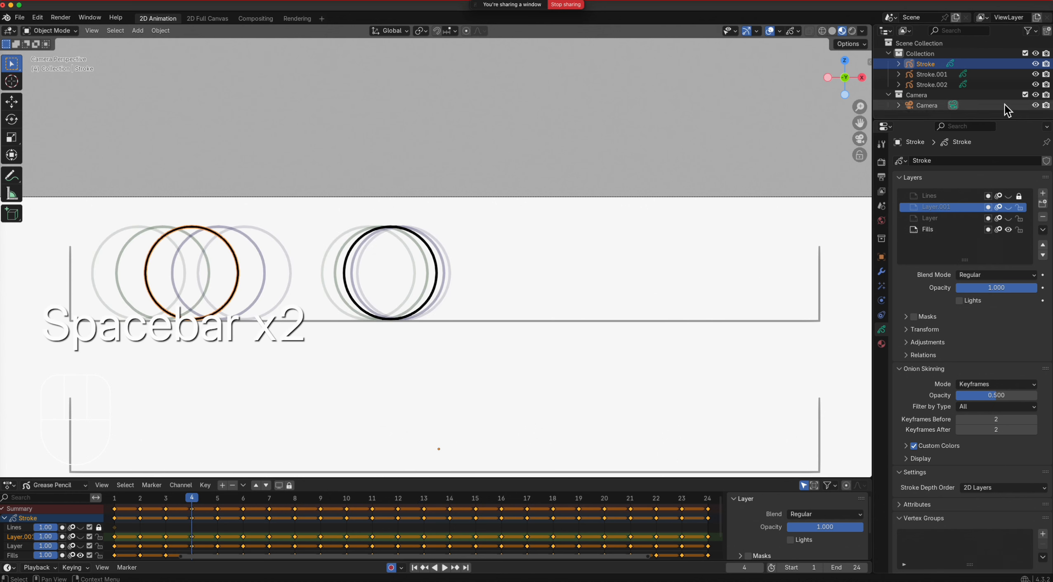
Step: On Stroke.001, leave only the Fills layer visible by showing Fills and hiding Layer.001 and Lines
click(933, 74)
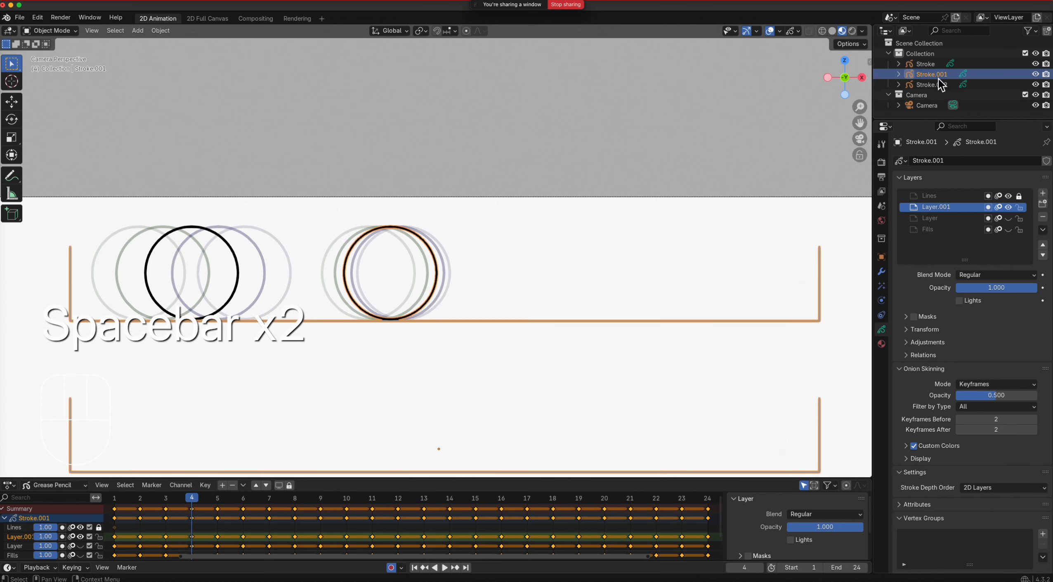
click(1009, 230)
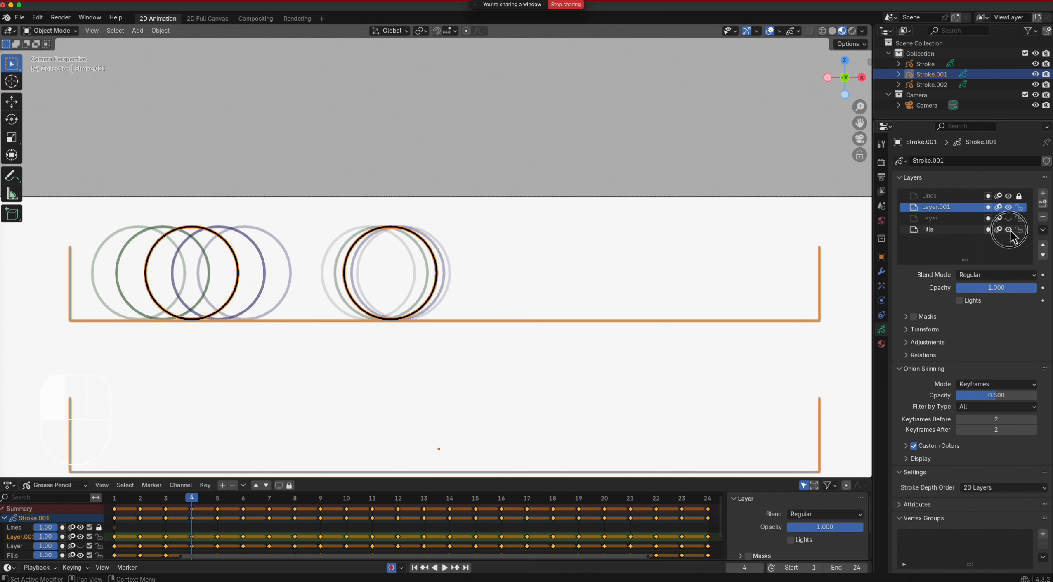
click(1012, 207)
click(1009, 196)
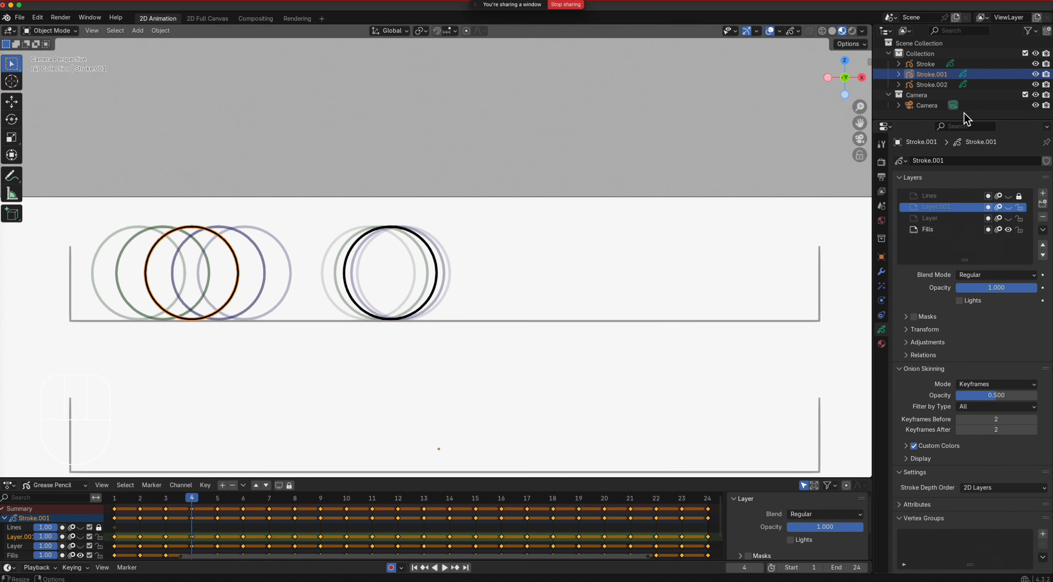
Step: Move Stroke.001 straight down with the Move tool so its circle sits on the middle track
click(12, 101)
mouse_move(440, 404)
mouse_down()
mouse_move(437, 434)
mouse_move(418, 68)
mouse_move(416, 111)
mouse_up()
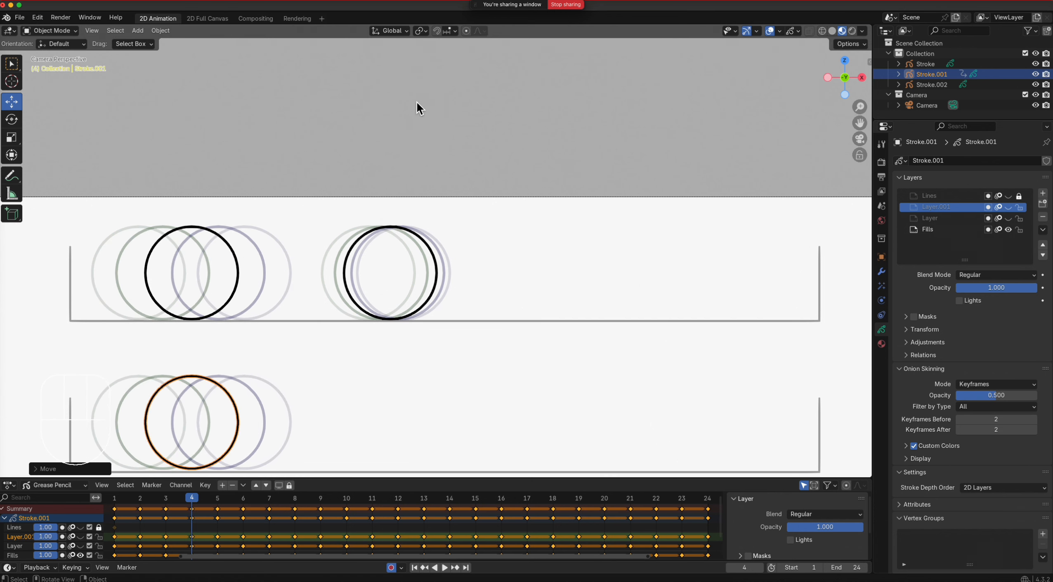
scroll(531, 218, down, 5)
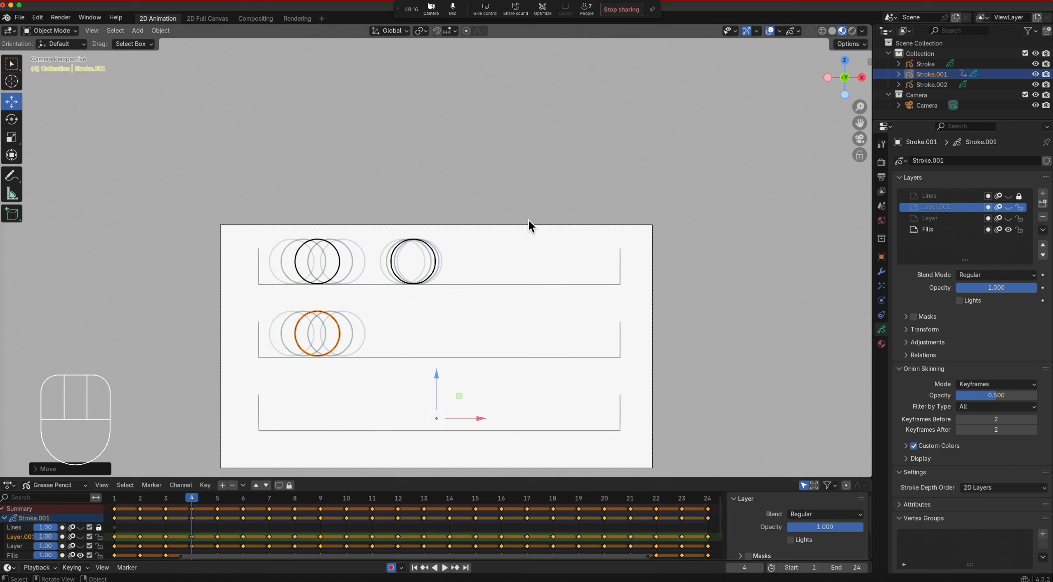
shift+middle_drag(550, 238, 553, 121)
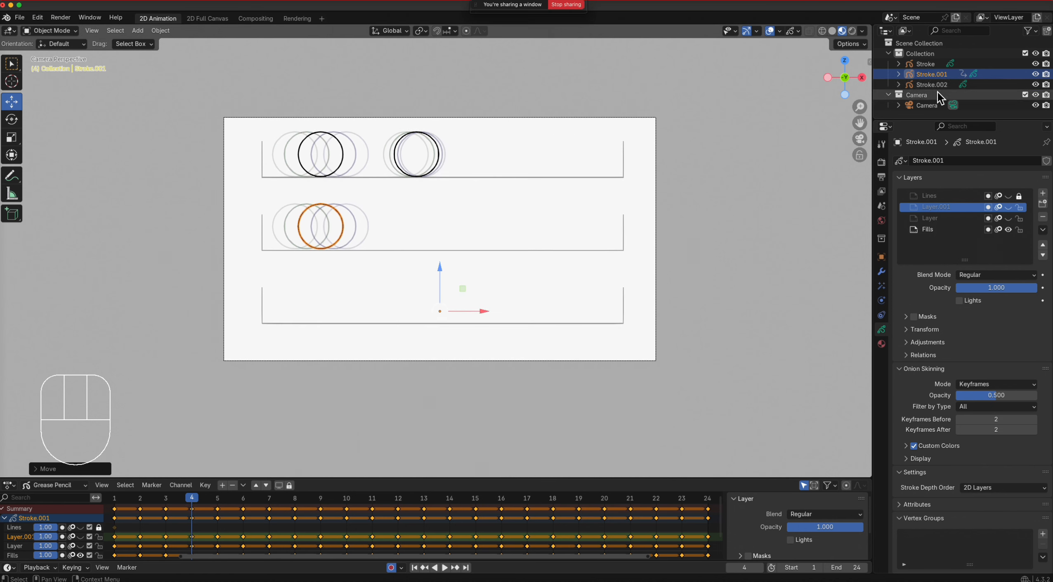
Step: Hide the Stroke object and, on Stroke.001, hide the Fills layer and show the layer named Layer instead
click(934, 65)
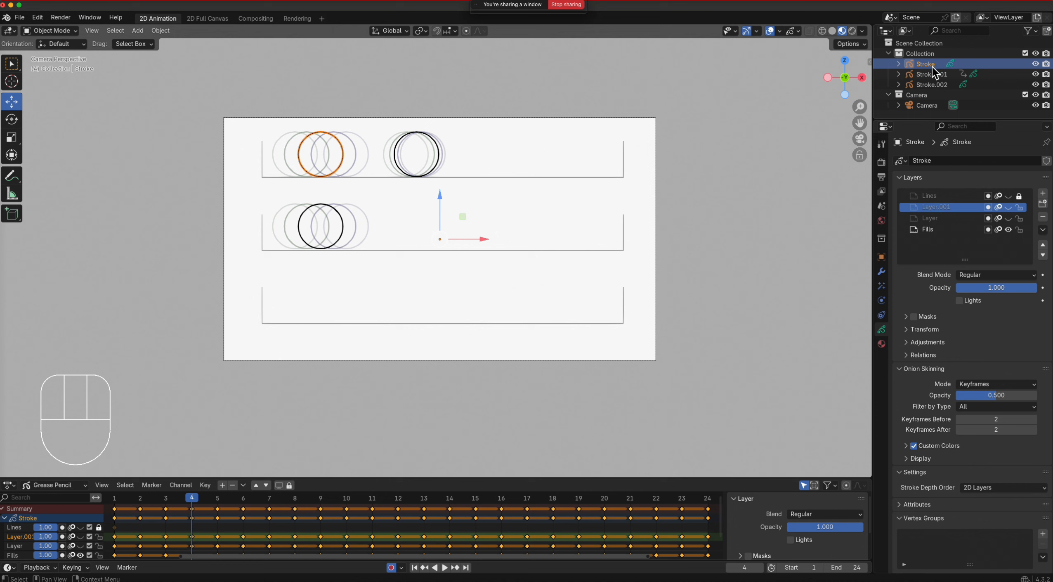
click(934, 74)
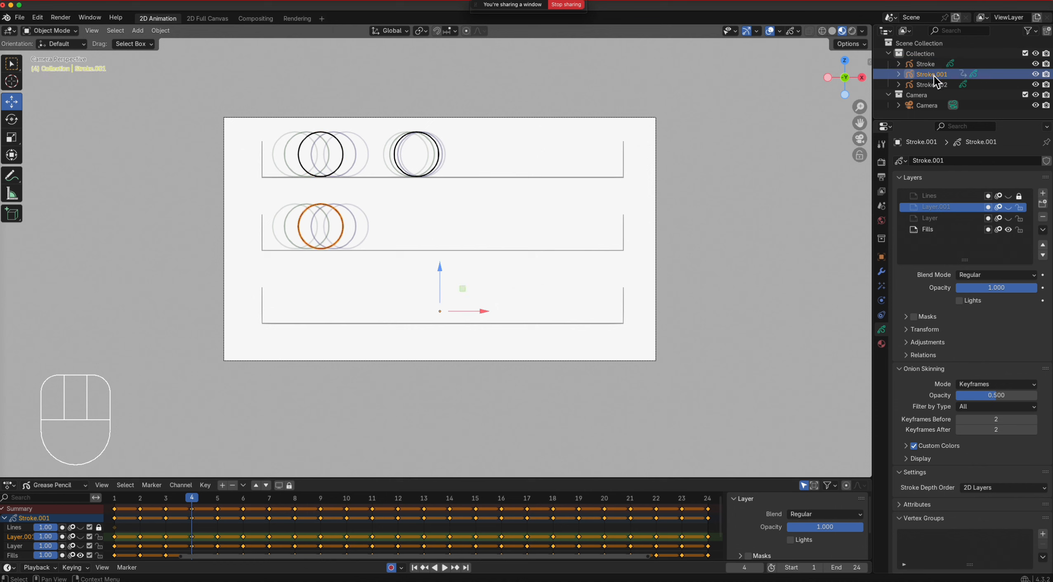
click(930, 64)
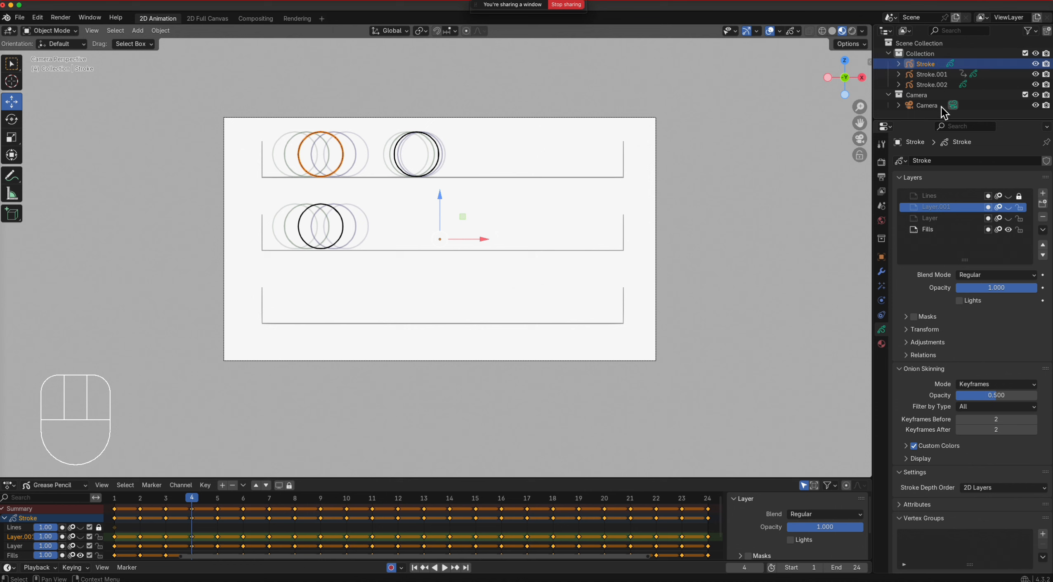
click(933, 75)
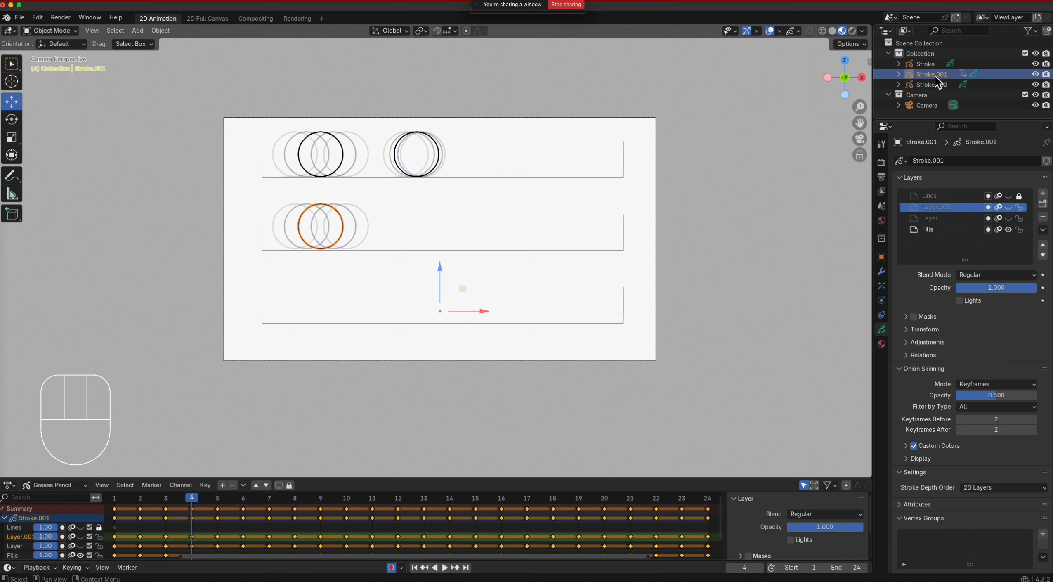
click(1035, 64)
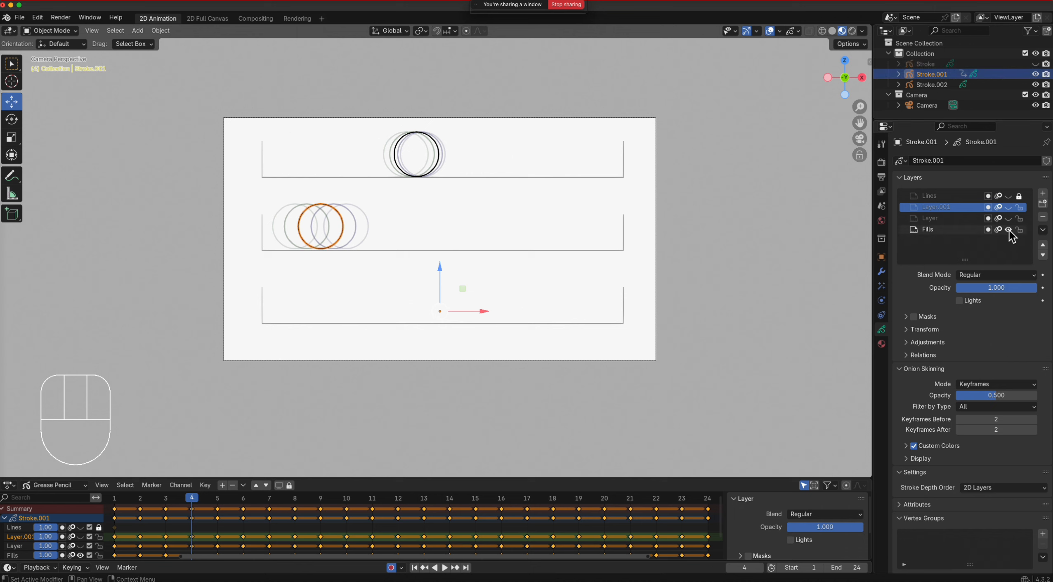
click(1009, 229)
click(1008, 230)
click(1009, 230)
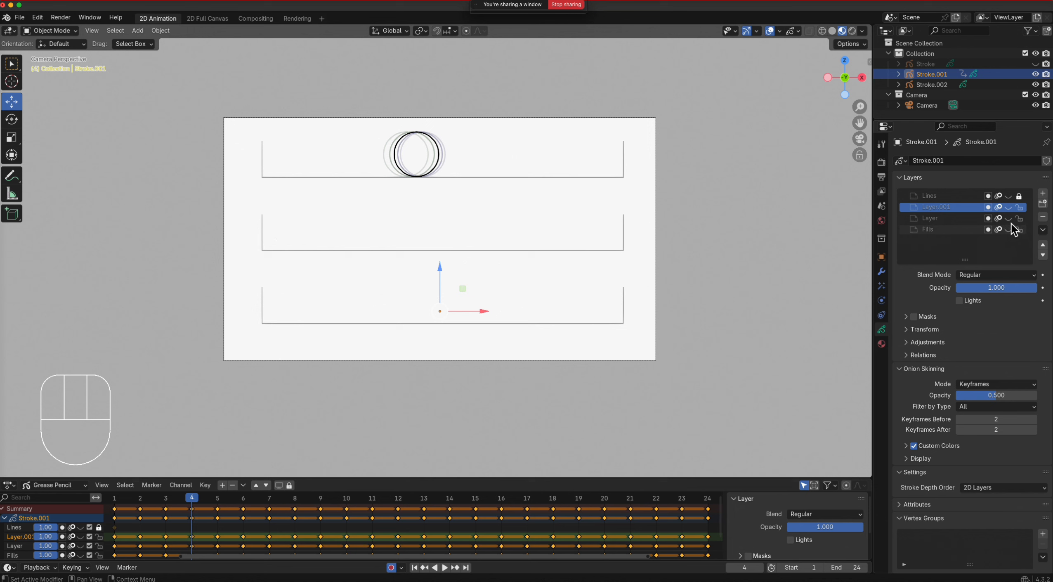
click(1010, 218)
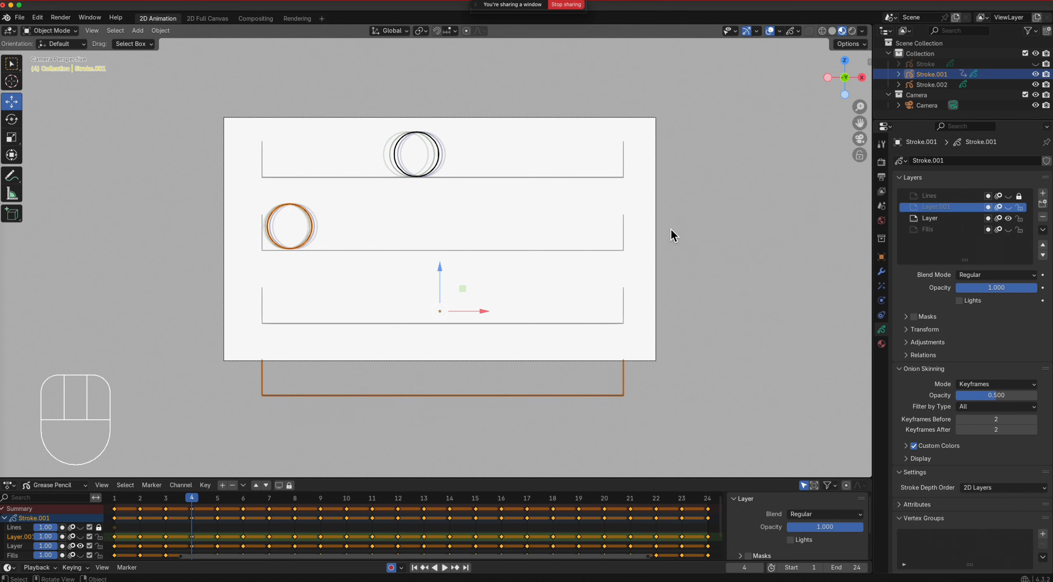
Step: Show the Stroke object again, then move Stroke.002 down onto the third track and hide its Lines layer
click(932, 86)
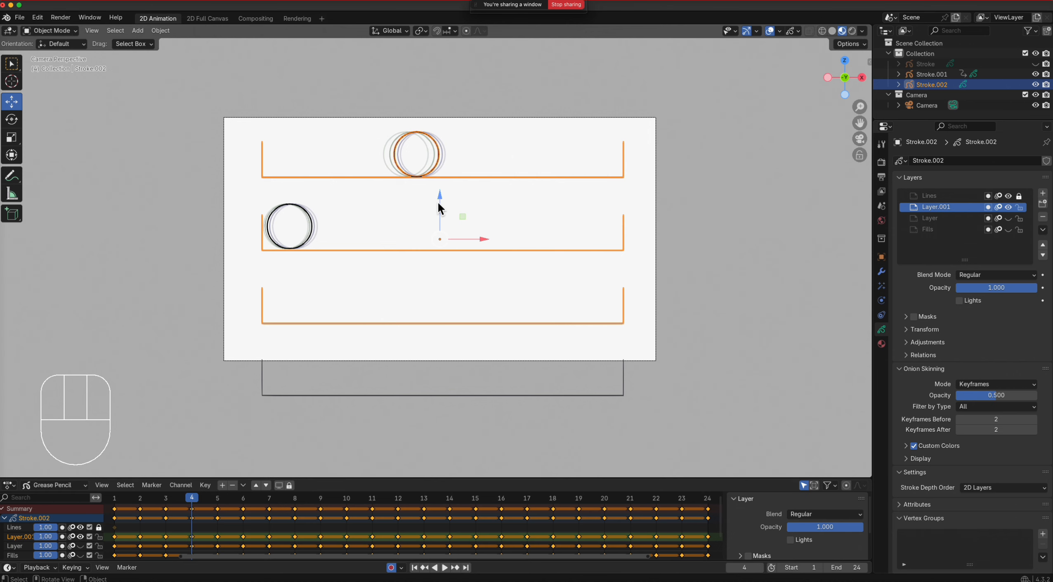
mouse_move(439, 204)
mouse_down()
mouse_move(440, 255)
mouse_move(440, 224)
mouse_up()
key(Escape)
click(1035, 63)
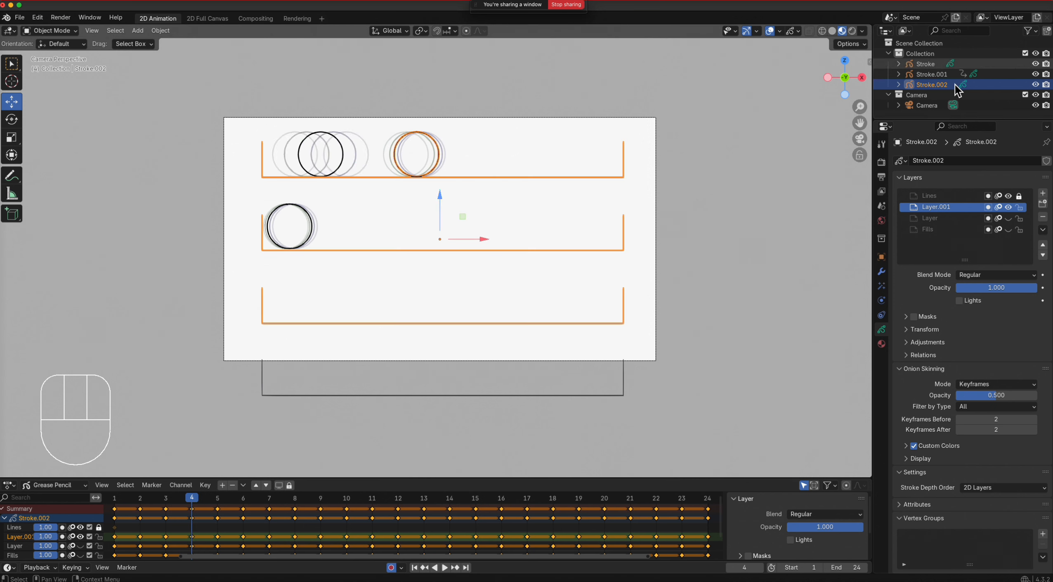
mouse_move(438, 197)
mouse_down()
mouse_move(430, 345)
mouse_move(425, 336)
mouse_move(450, 347)
mouse_up()
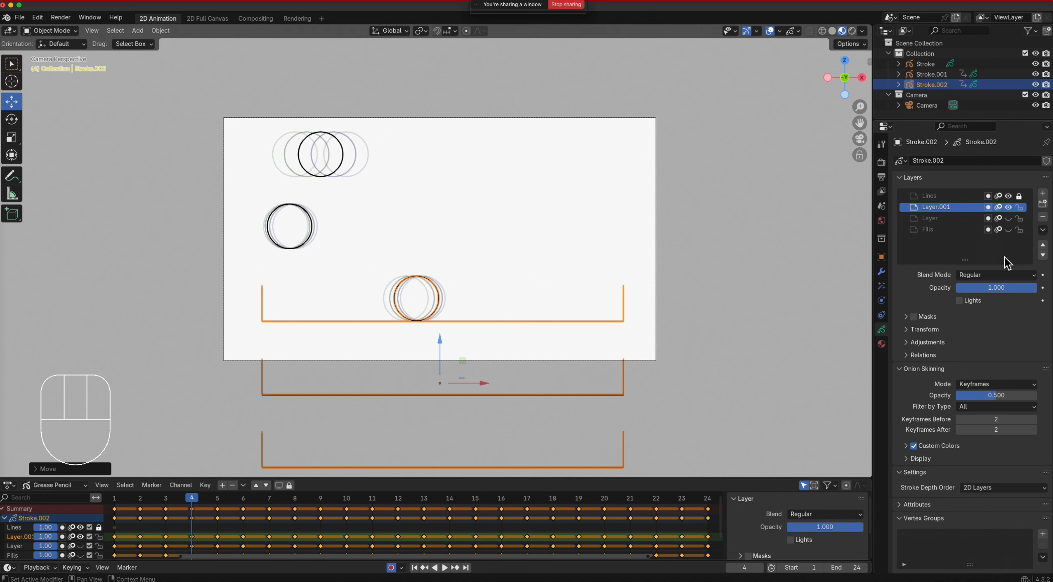
click(1009, 195)
Step: Check the layer visibility of all three Stroke objects and play their motions together for comparison
click(944, 74)
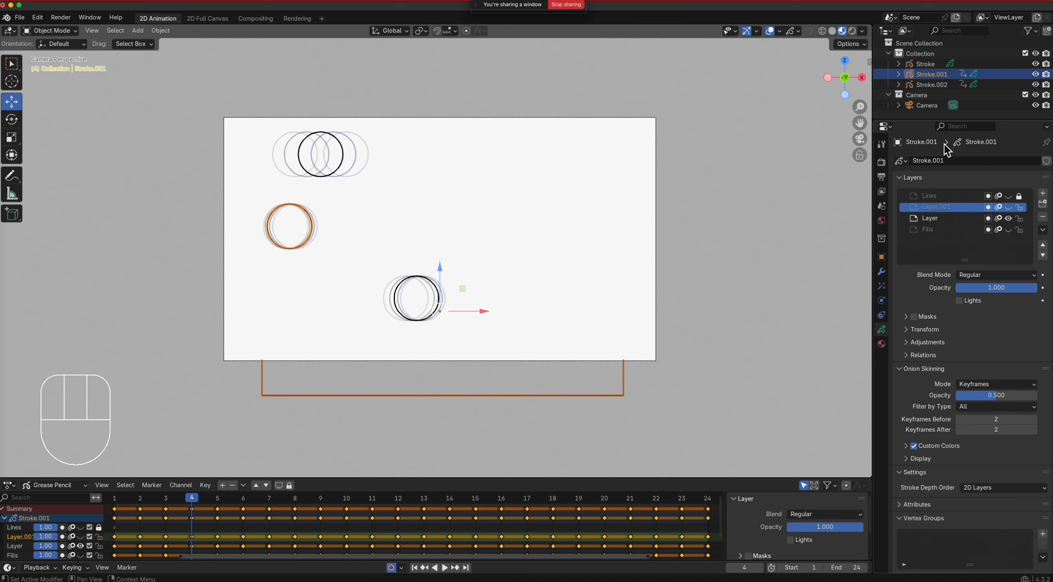
click(926, 64)
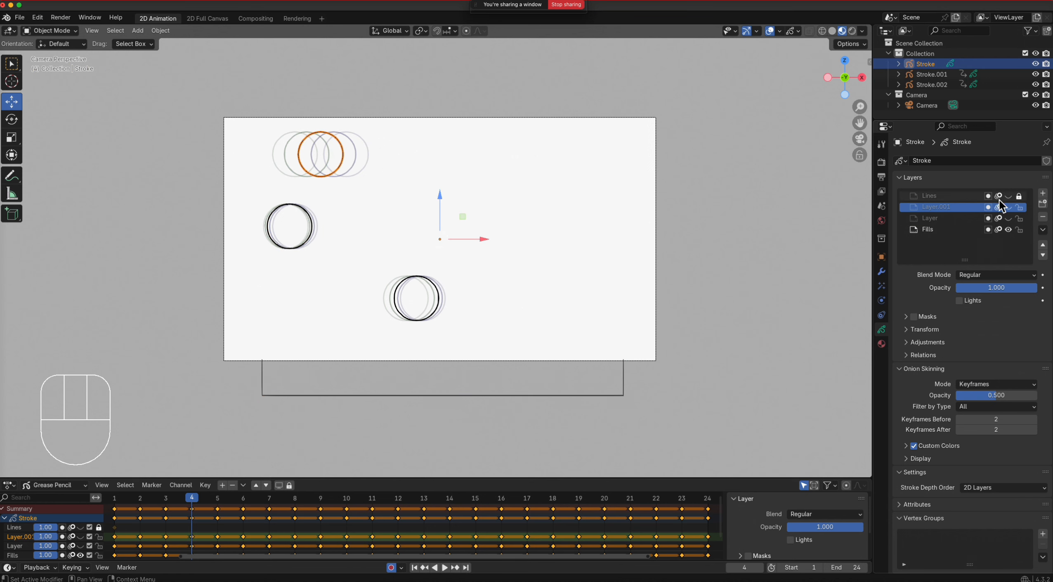
click(928, 75)
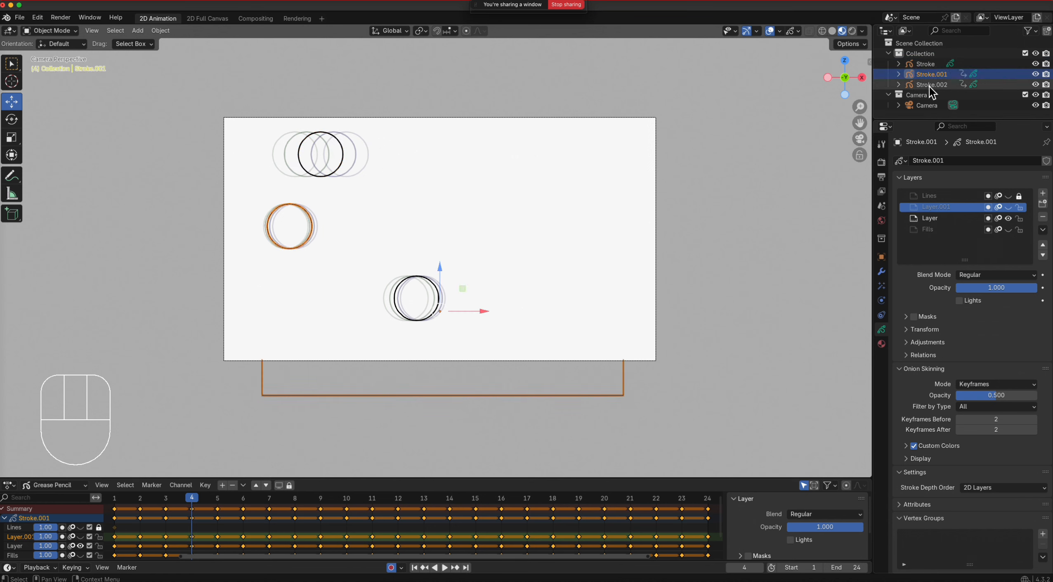
click(930, 85)
key(space)
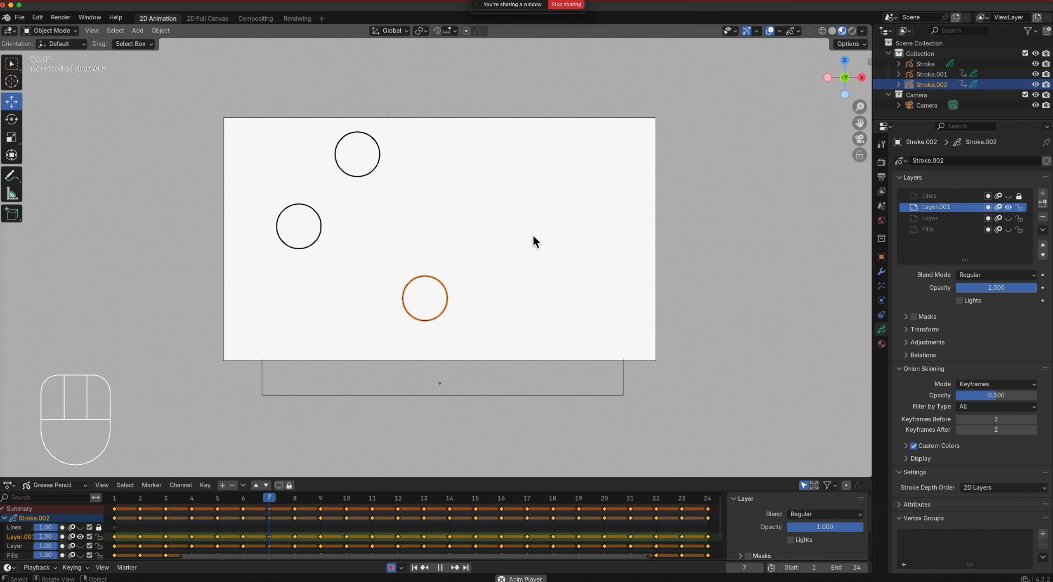
key(space)
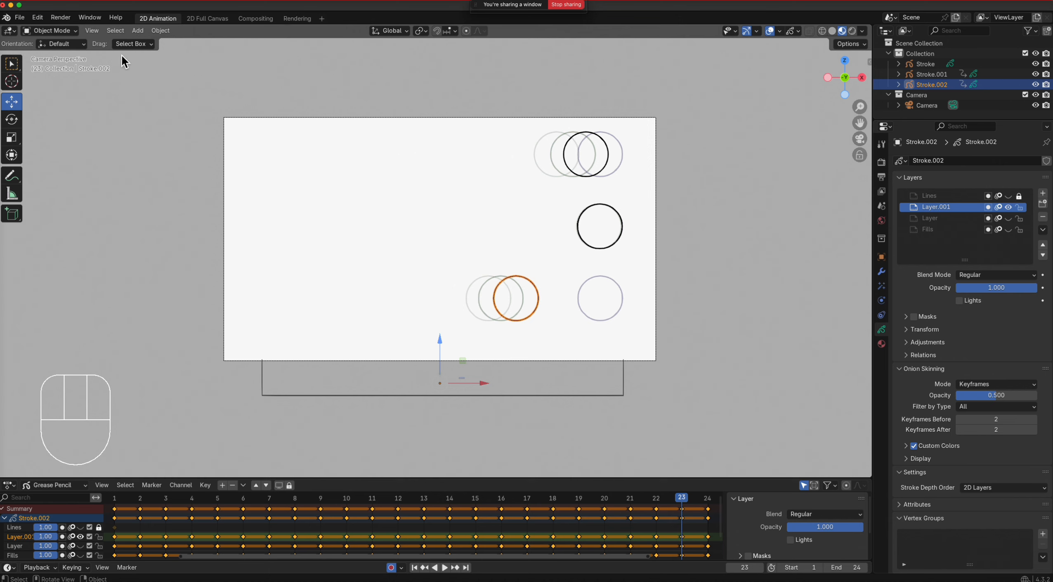
click(25, 20)
mouse_move(27, 30)
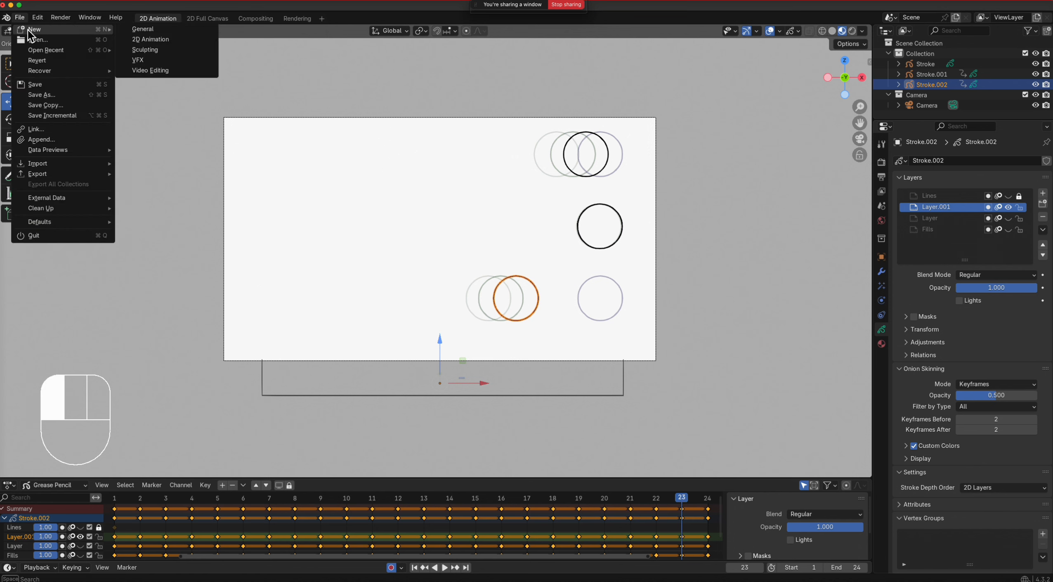
click(162, 30)
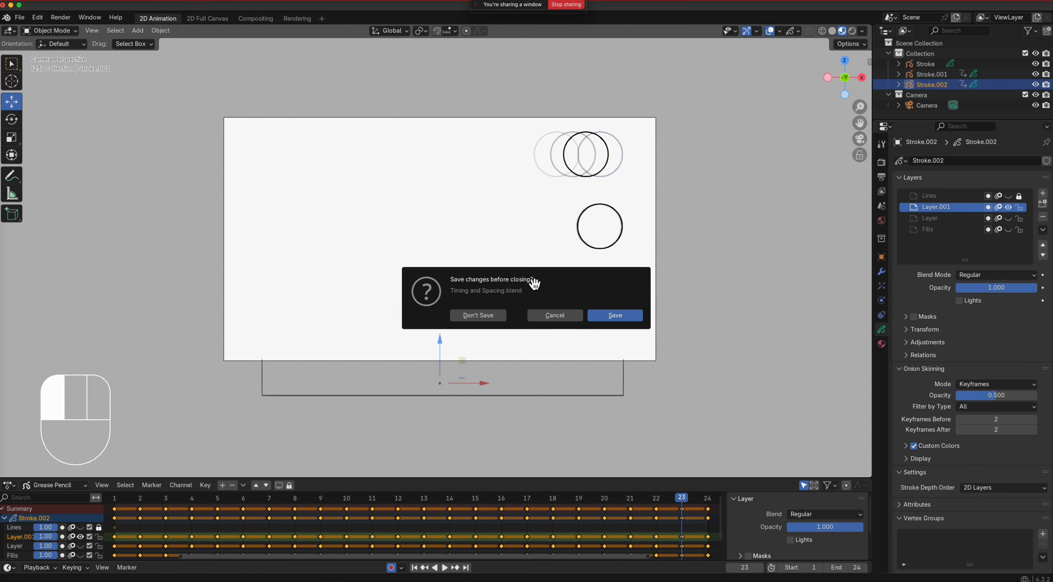
click(579, 319)
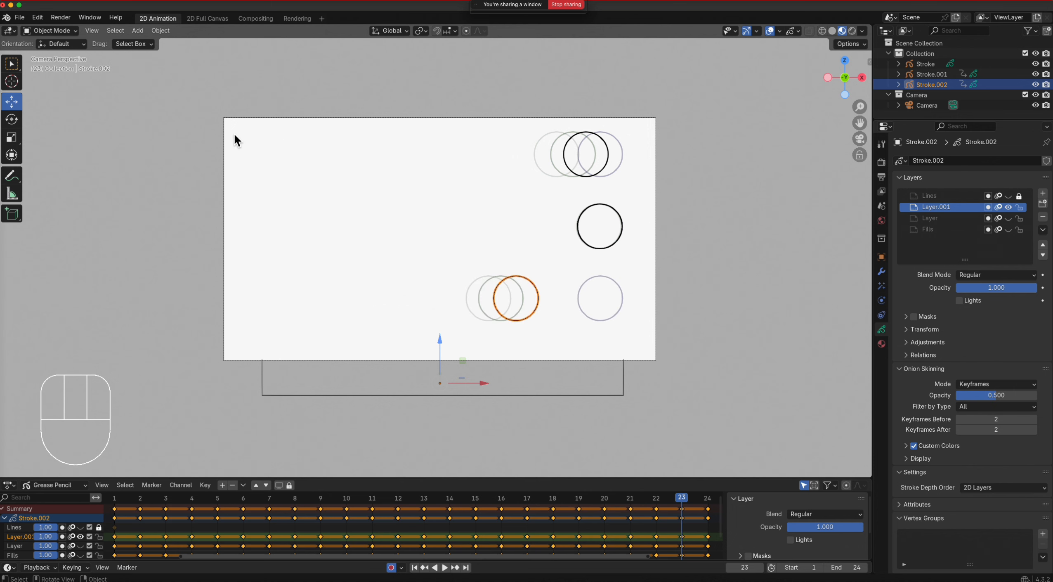
Step: Create a new 2D Animation file without saving the changes to Timing and Spacing.blend
click(24, 19)
mouse_move(27, 30)
click(146, 39)
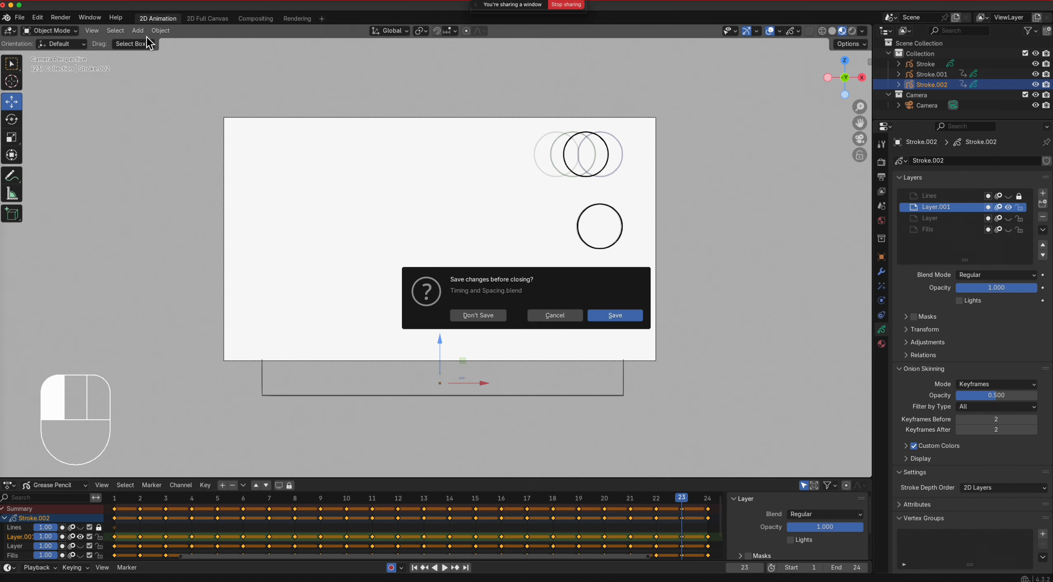
click(484, 316)
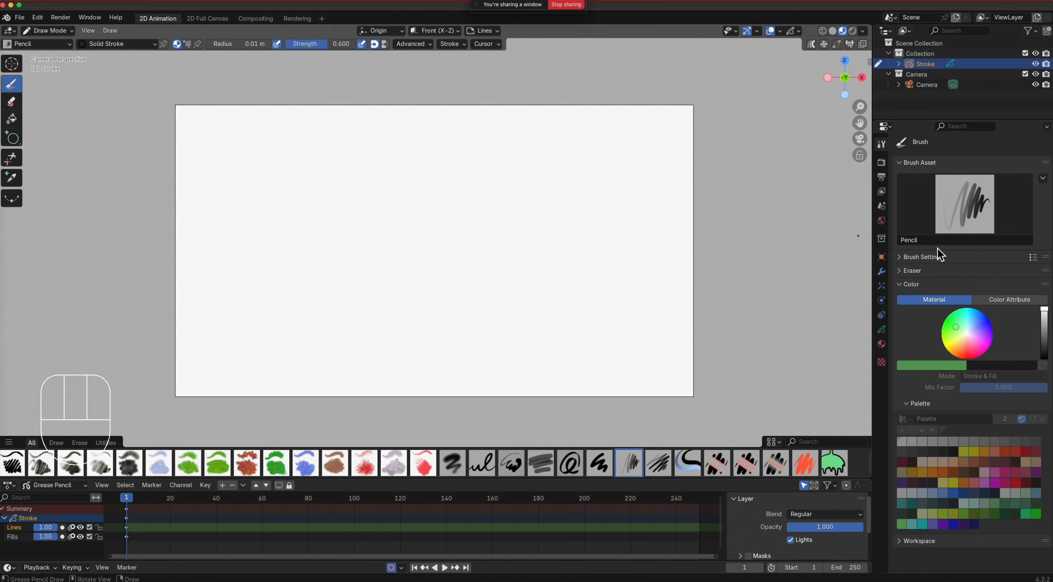
Step: On the Fills layer, sketch a bounce path that arcs down to the canvas bottom and rises in a lower second arc
click(882, 329)
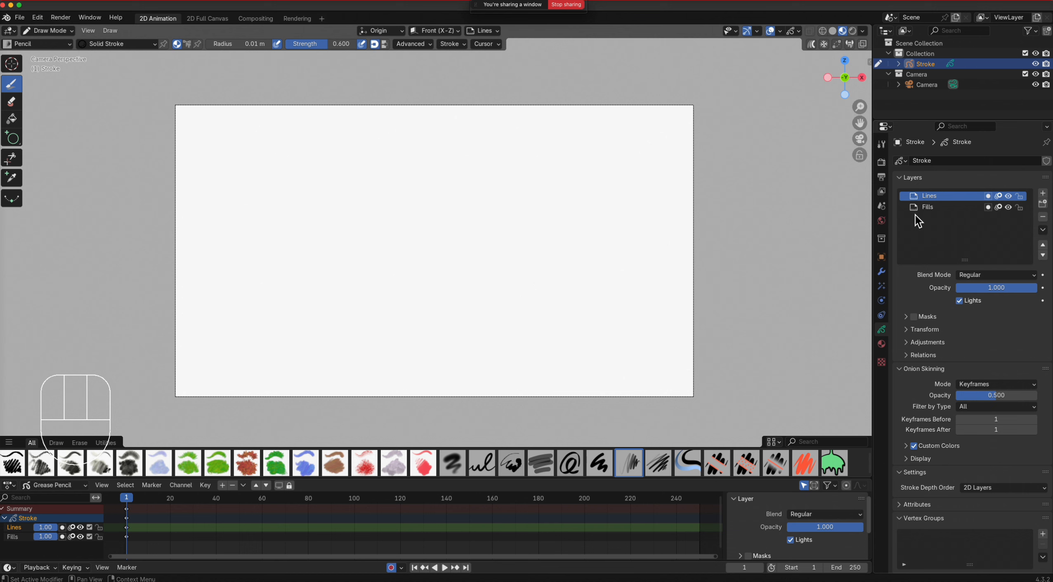
click(934, 206)
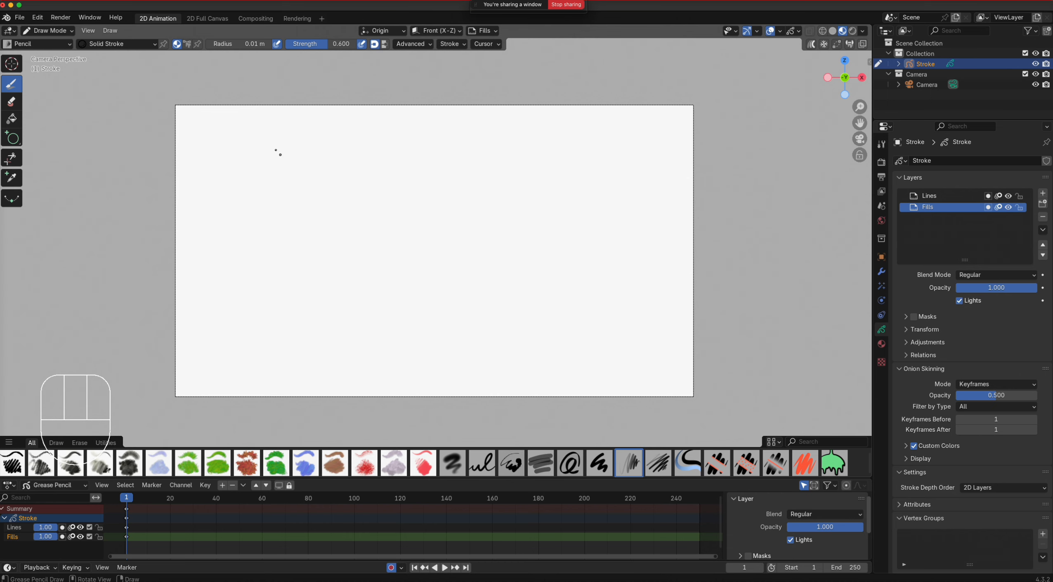
mouse_move(271, 146)
shift+mouse_down()
mouse_move(355, 183)
mouse_move(416, 268)
mouse_move(442, 379)
mouse_move(451, 300)
mouse_move(485, 231)
mouse_move(545, 195)
shift+mouse_up()
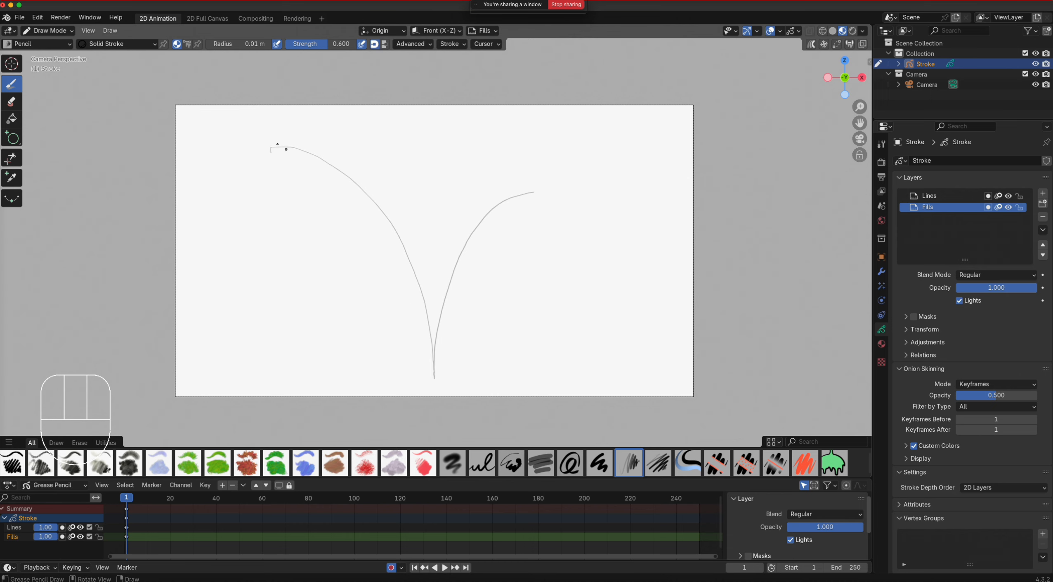
Step: Label the bounce path with an S near each upper end and an F on both sides near the bottom
drag(312, 166, 300, 186)
mouse_move(401, 306)
mouse_down()
mouse_move(402, 326)
mouse_move(408, 310)
mouse_up()
drag(398, 315, 408, 313)
mouse_move(451, 309)
mouse_down()
mouse_move(452, 326)
mouse_move(456, 307)
mouse_up()
drag(522, 202, 513, 217)
Step: On the Lines layer, draw a small circle with the Circle tool at the start of the bounce path
click(941, 198)
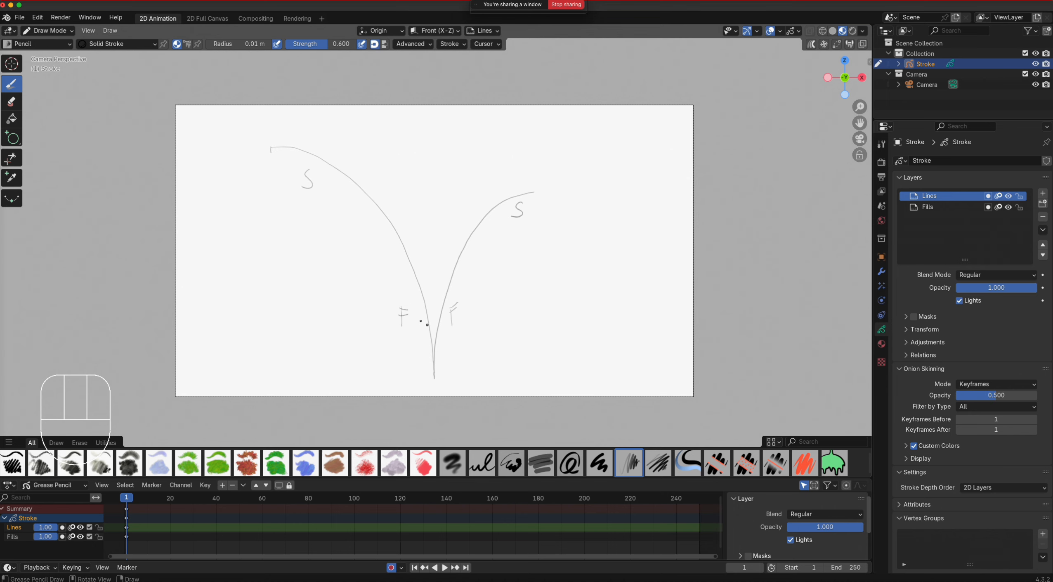
click(16, 137)
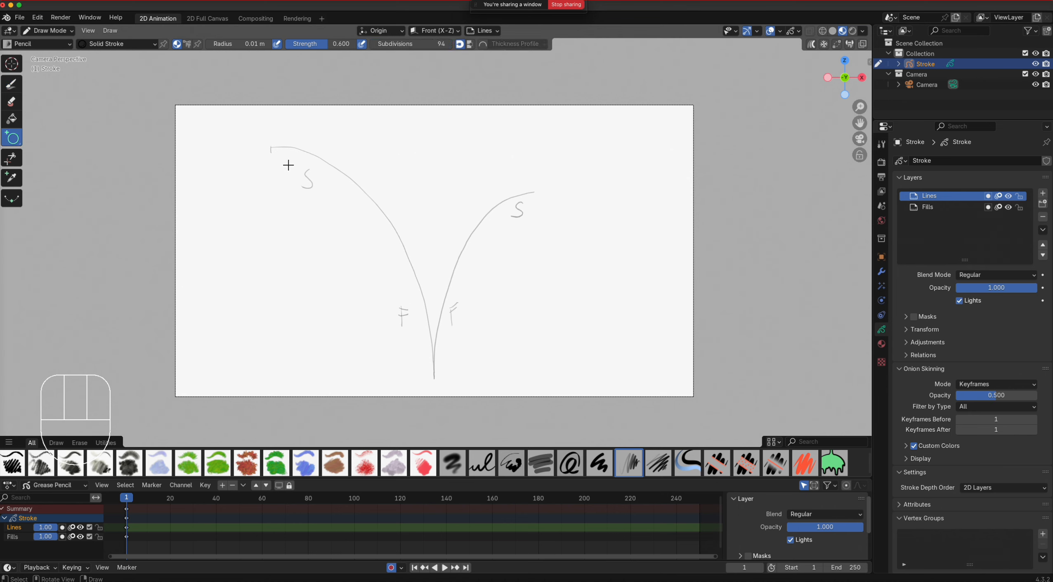
key(shift)
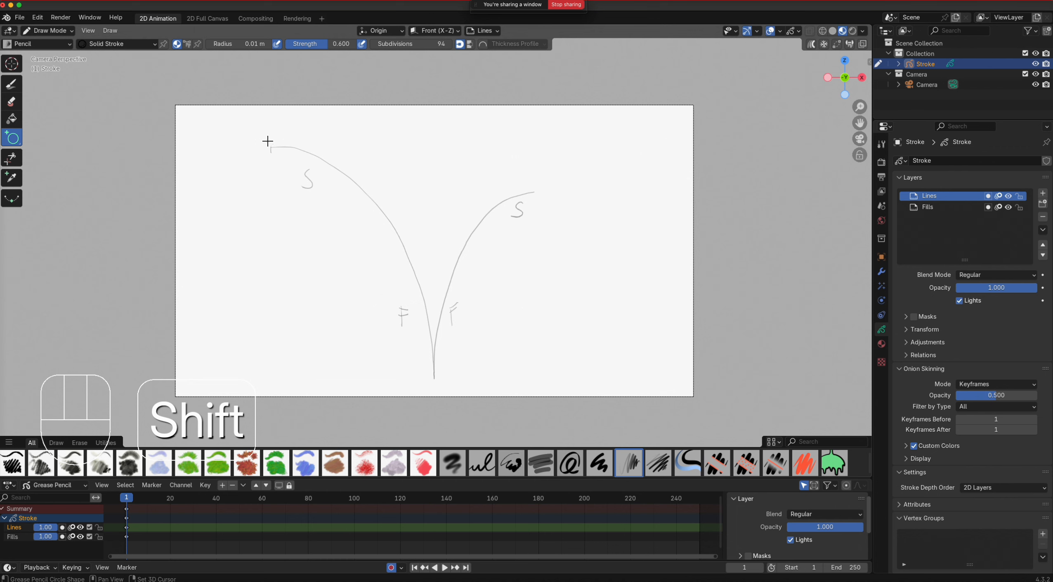
drag(265, 135, 307, 179)
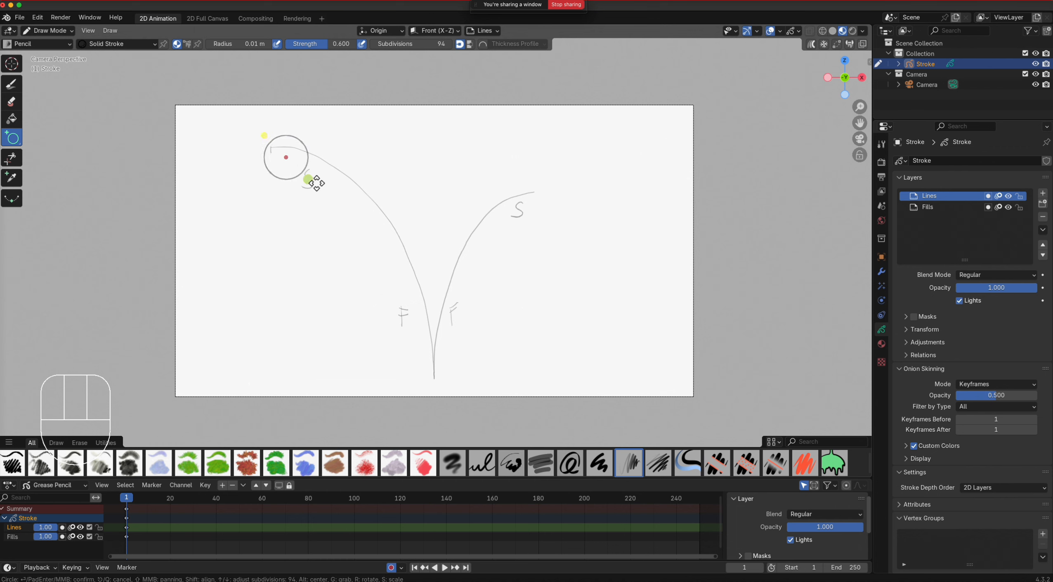
key(Return)
Step: Undo the pencil circle and choose the Pen brush for the Circle tool
key(super)
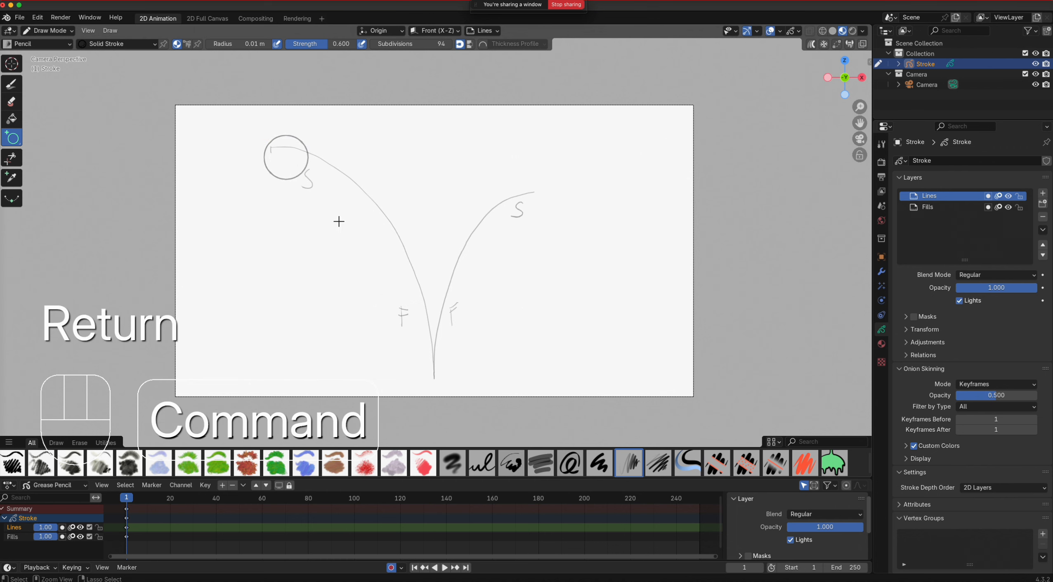
key(super+z)
click(609, 468)
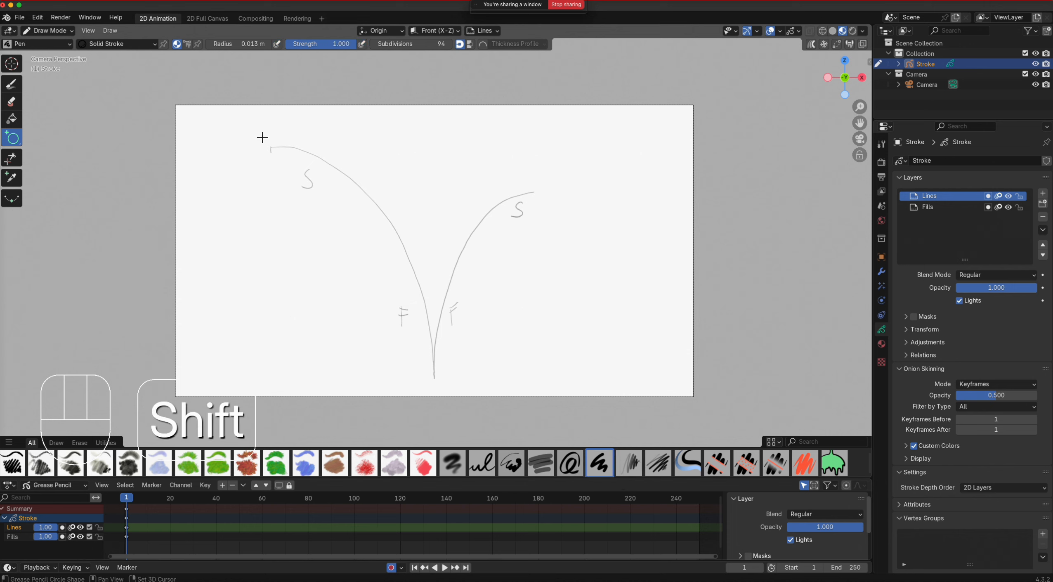
Step: Draw a circle near the upper start of the bounce path and, in Edit Mode, move it so its centre sits on the path's start
shift+drag(260, 136, 335, 198)
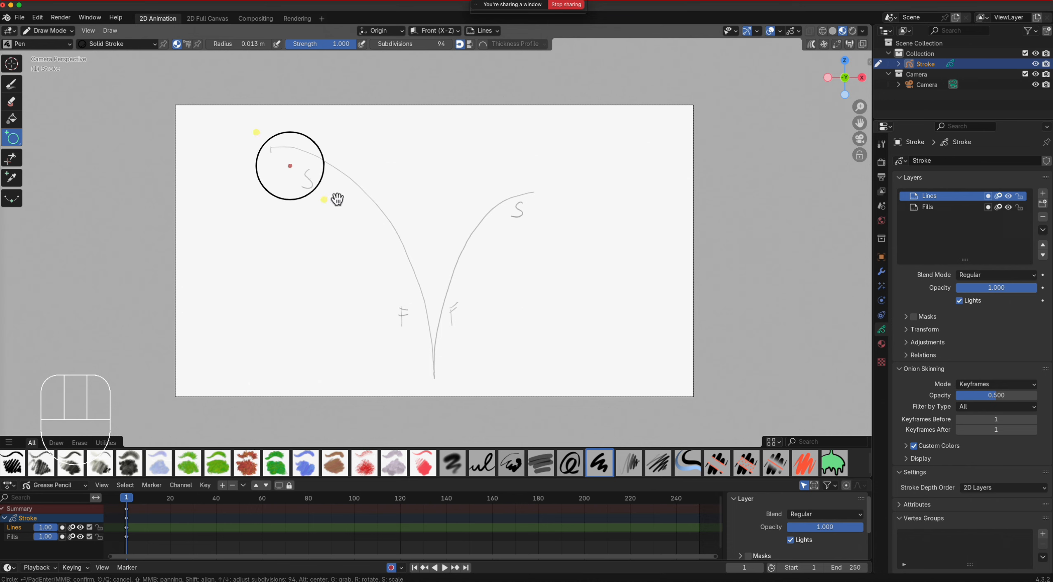
key(Return)
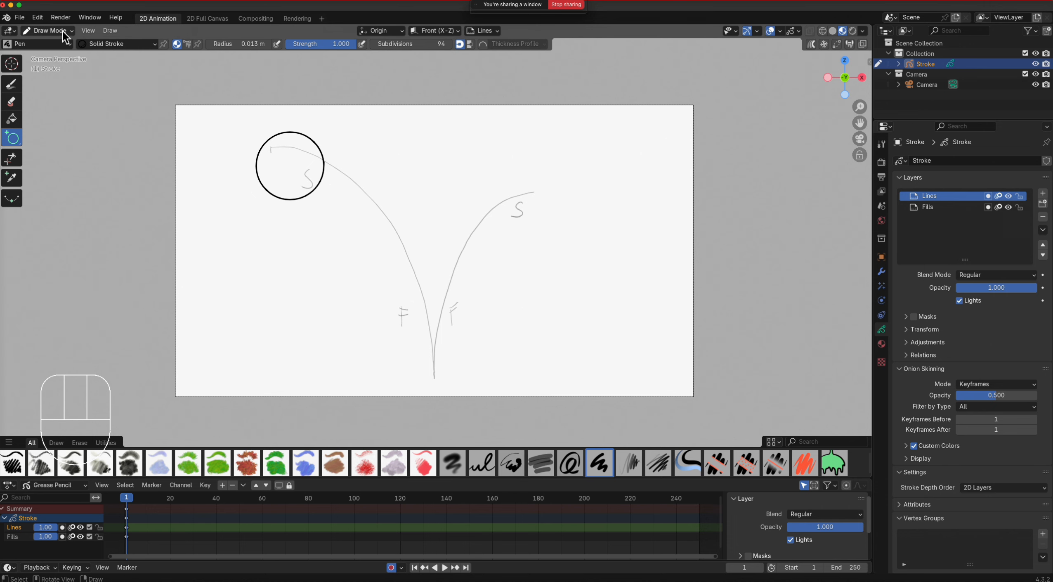
click(47, 30)
click(55, 54)
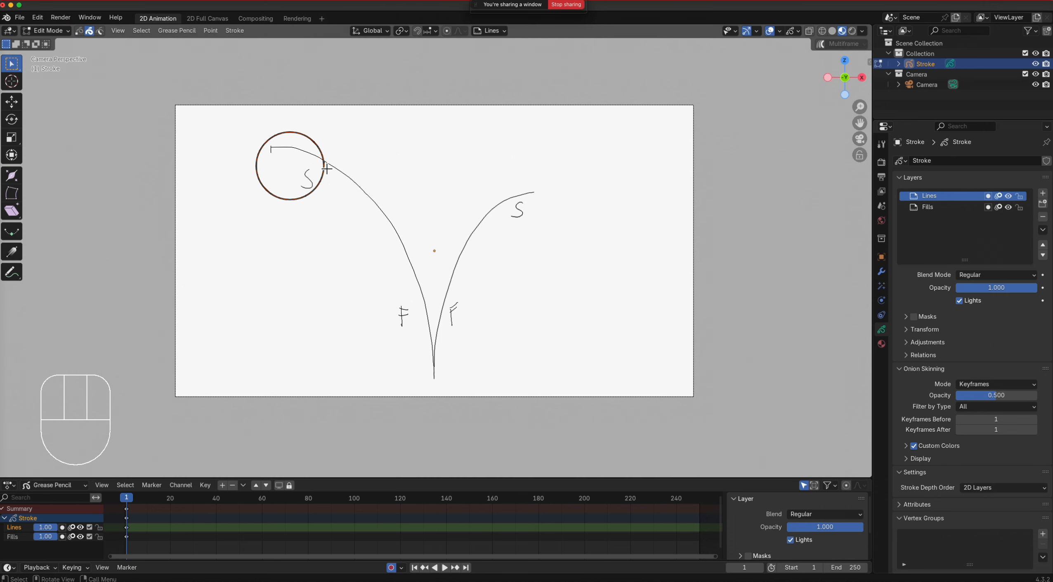
key(g)
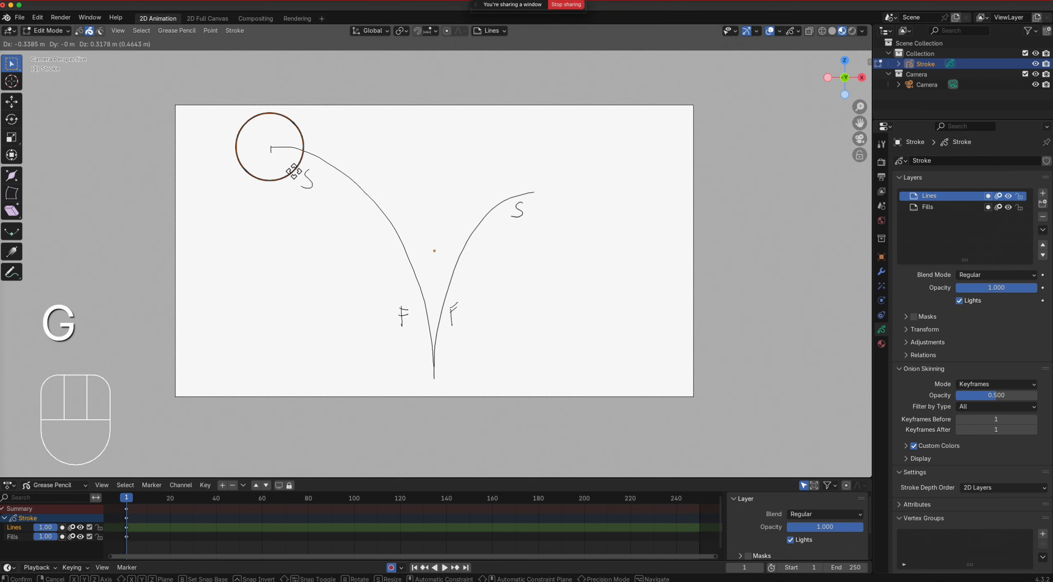
click(288, 165)
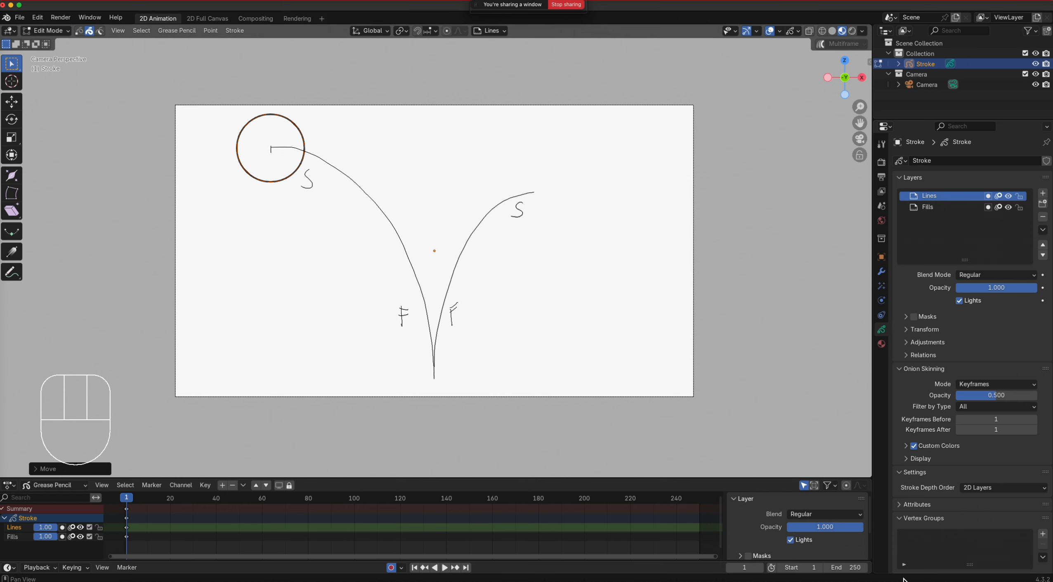
Step: Set the end frame of the animation to 20
click(854, 571)
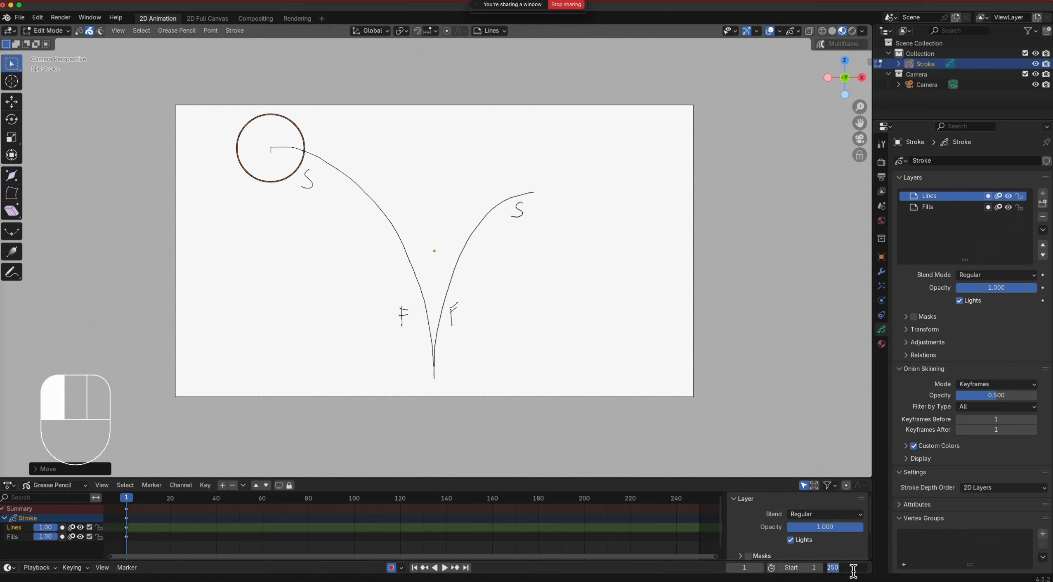
text(20)
key(Return)
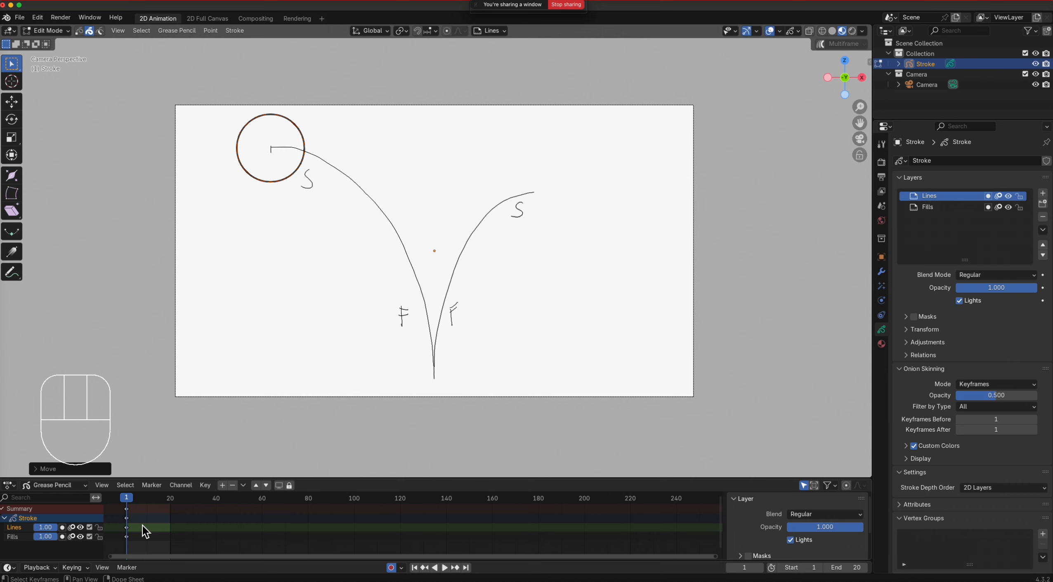
Step: At frame 10, move the circle down to the lowest point of the bounce path, where the two arcs meet
middle_drag(185, 532, 276, 533)
scroll(383, 530, up, 8)
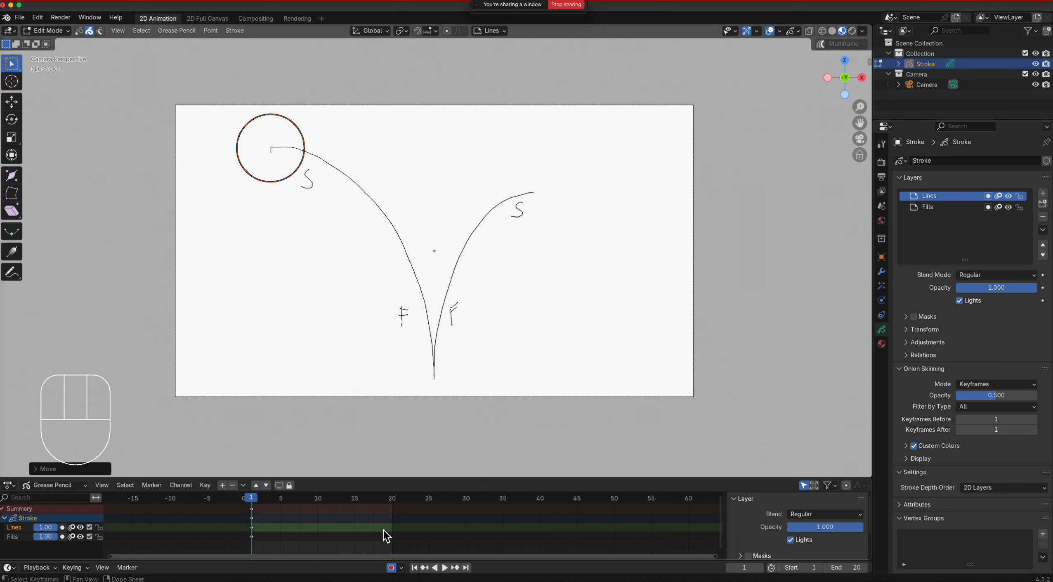
scroll(383, 531, up, 5)
scroll(259, 531, up, 2)
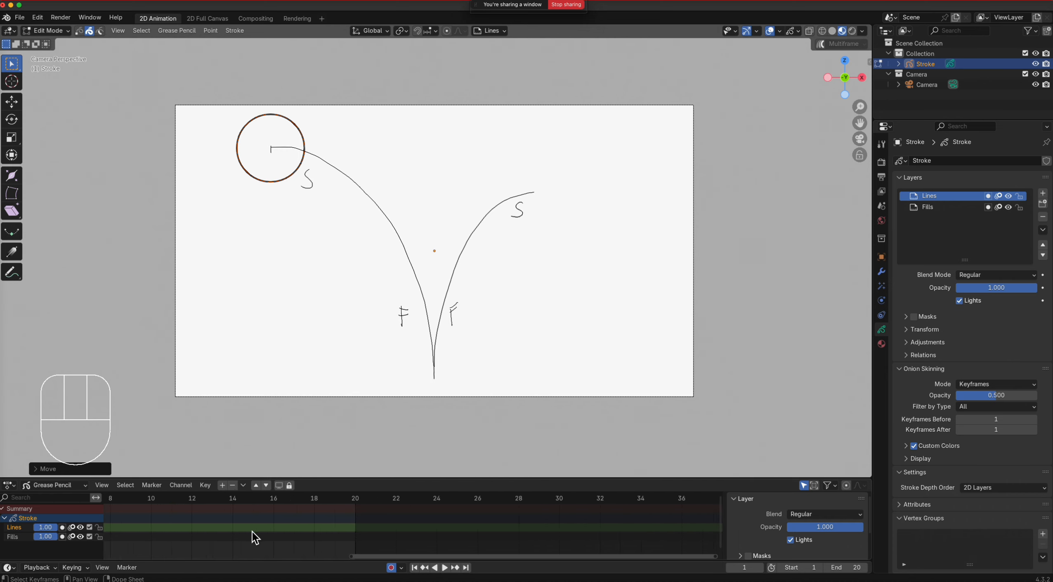
shift+middle_drag(301, 535, 449, 531)
scroll(513, 530, up, 4)
scroll(449, 531, up, 1)
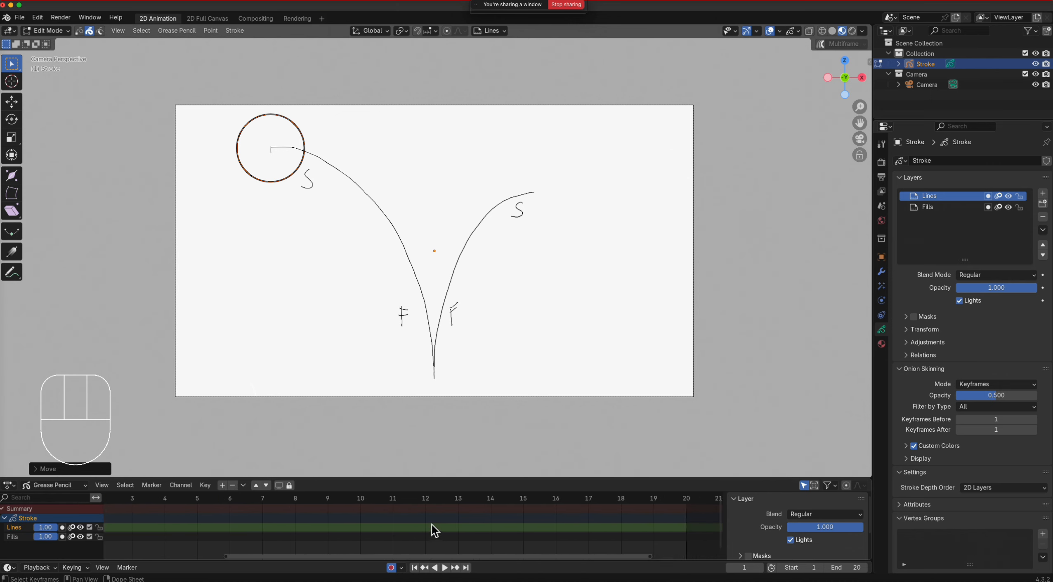
scroll(431, 523, down, 1)
shift+middle_drag(410, 531, 444, 535)
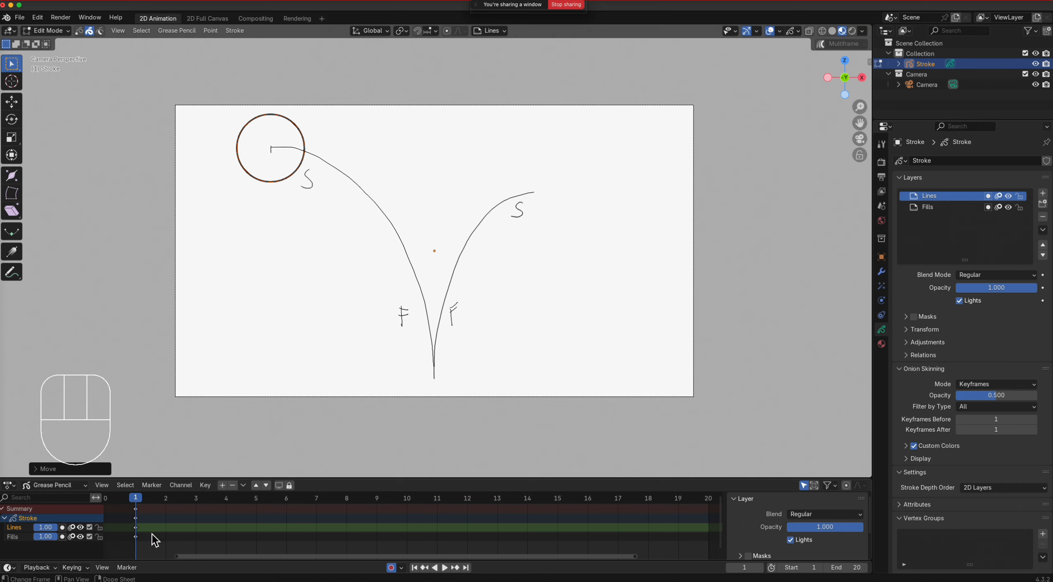
click(412, 499)
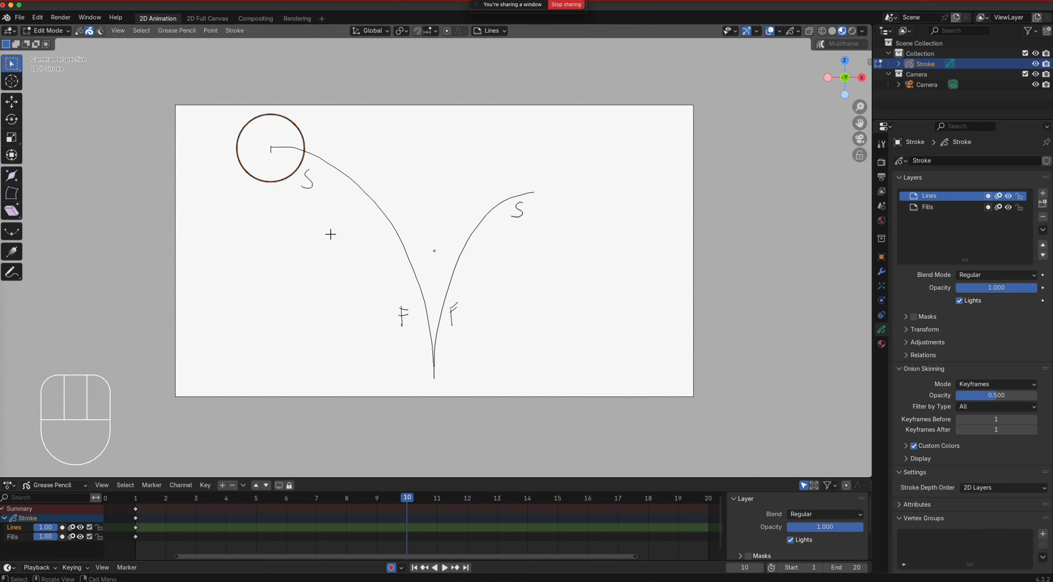
key(g)
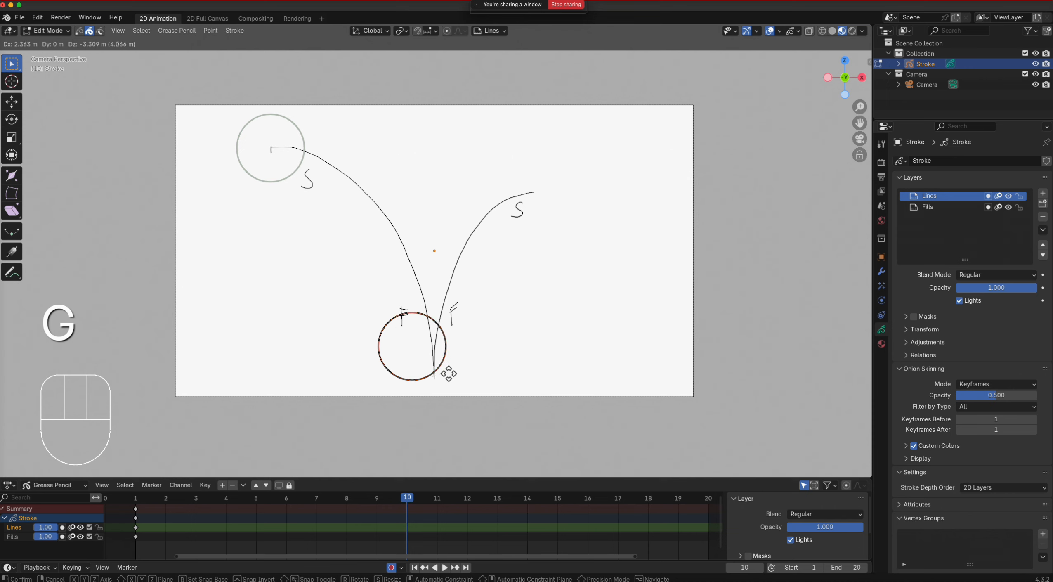
click(470, 370)
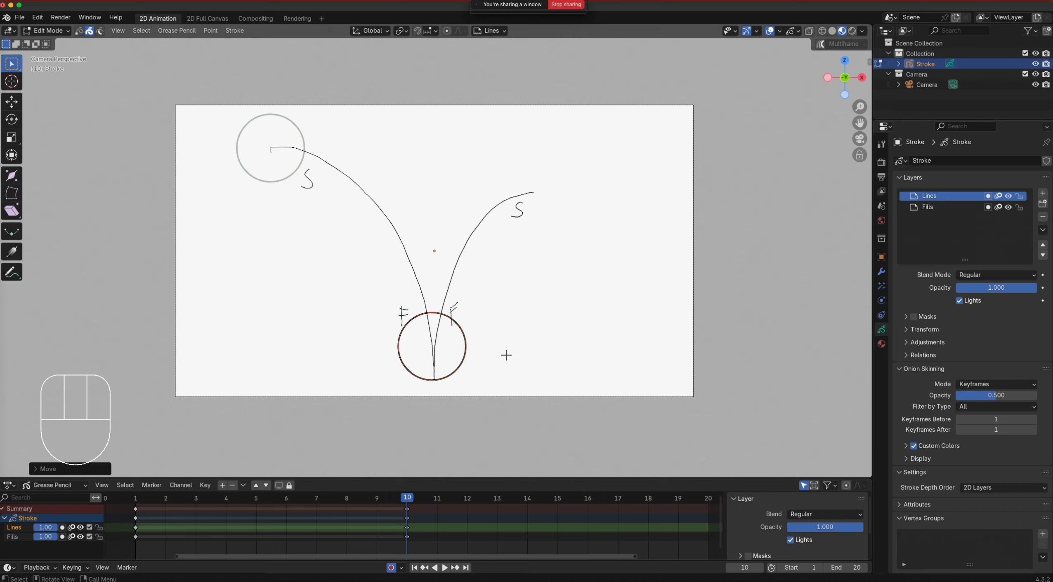
Step: Try placing the circle at the upper end of the second arc at frame 20, and undo that move
click(708, 498)
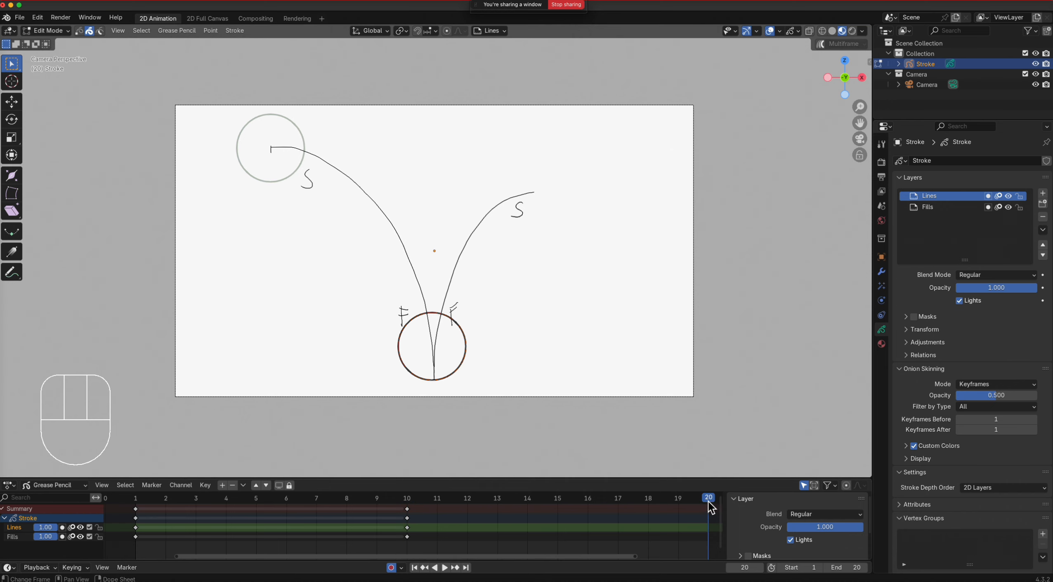
key(g)
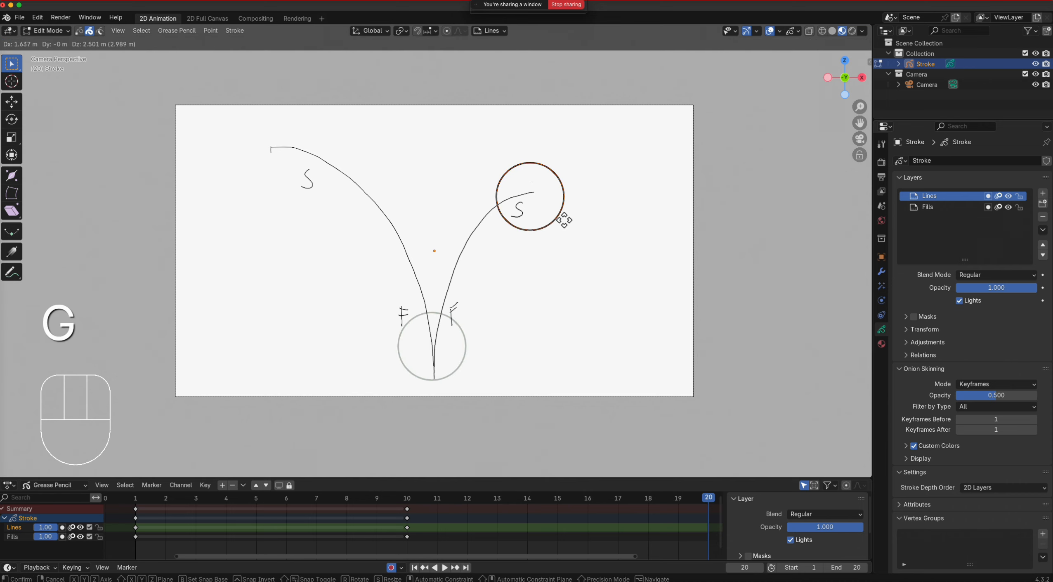
click(564, 221)
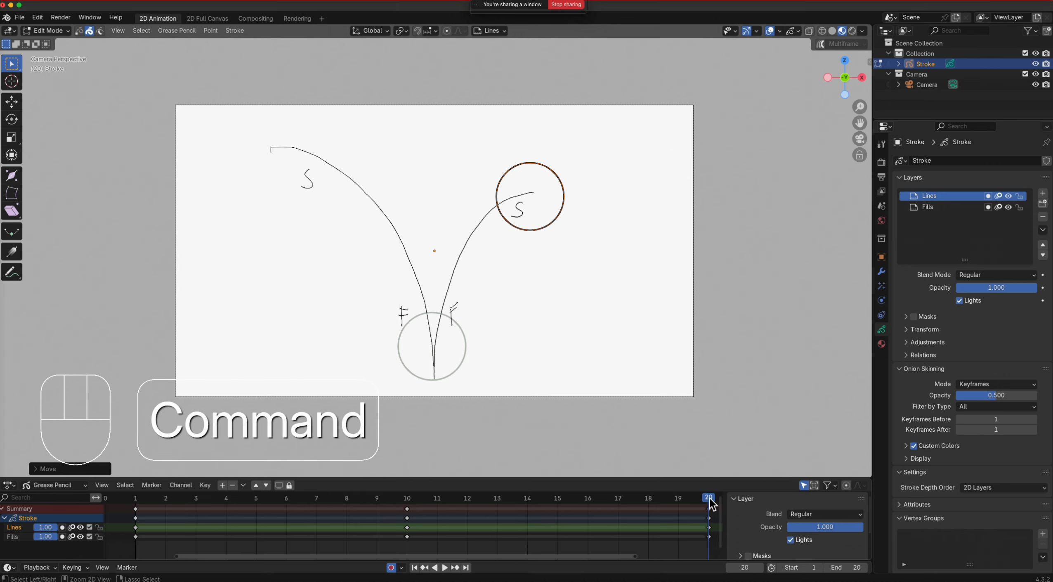
key(super+z)
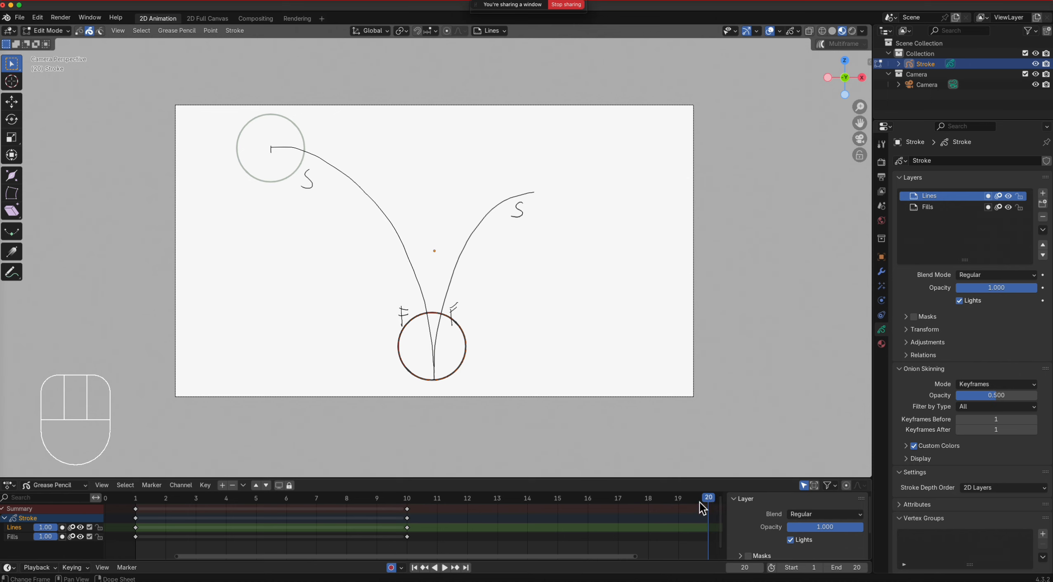
Step: At frame 18, move the circle up about 3 m so it is centred on the end of the second arc
drag(703, 505, 656, 512)
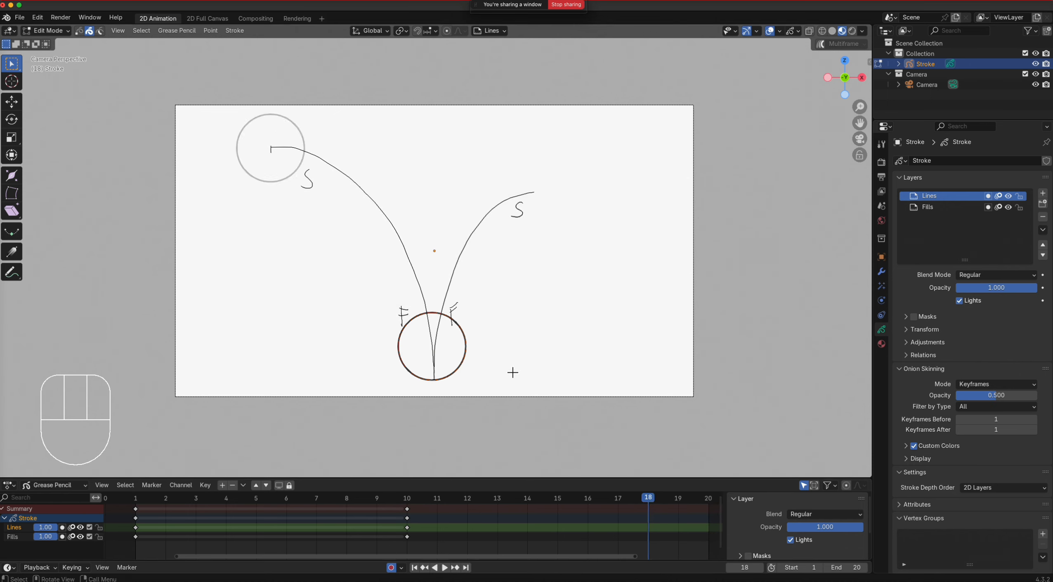
key(g)
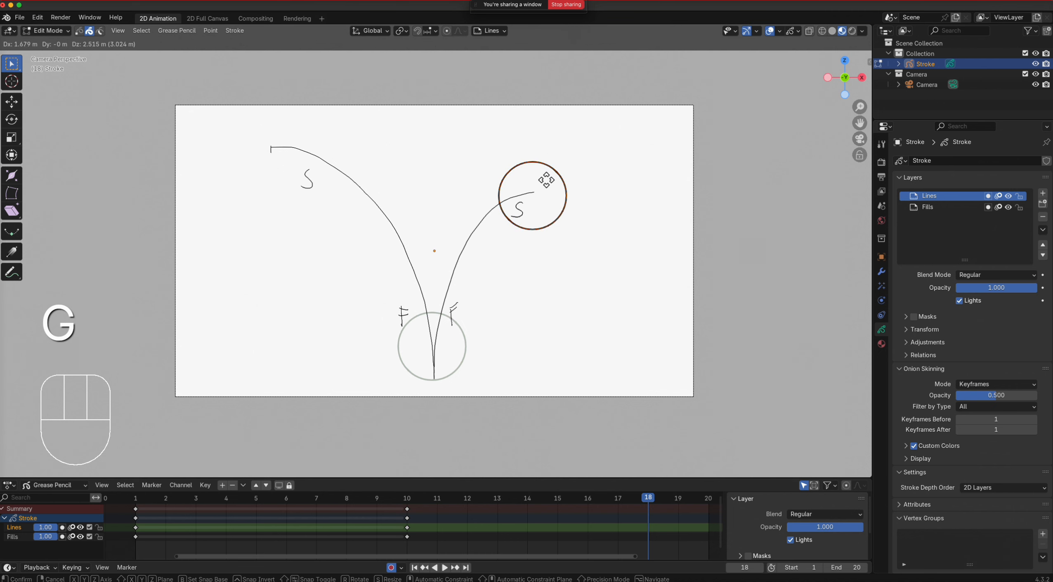
click(546, 180)
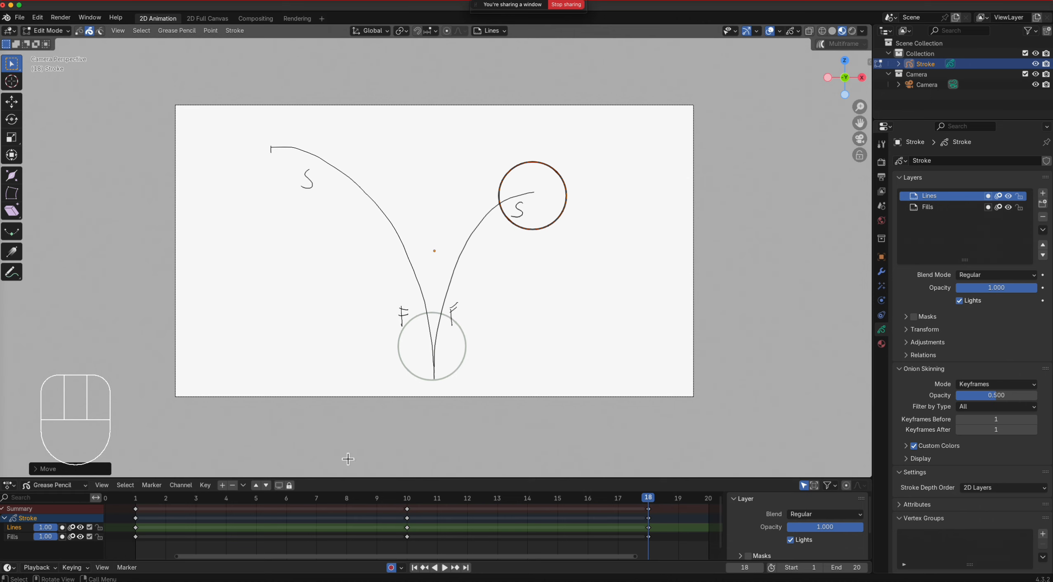
Step: At frame 2, move the circle about 0.04 m along the first arc for slow spacing from its starting position
click(137, 501)
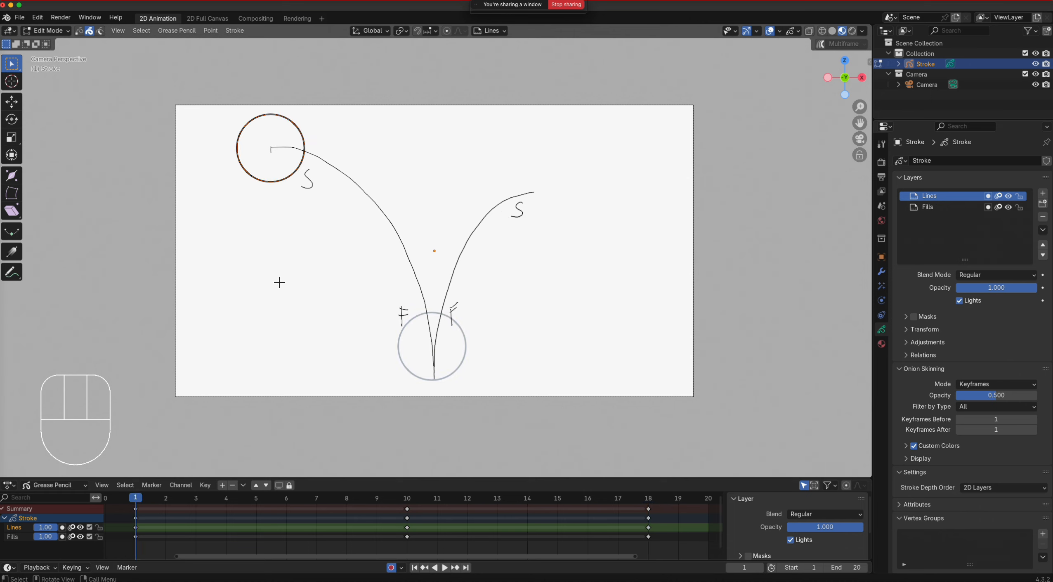
click(166, 499)
scroll(283, 194, up, 3)
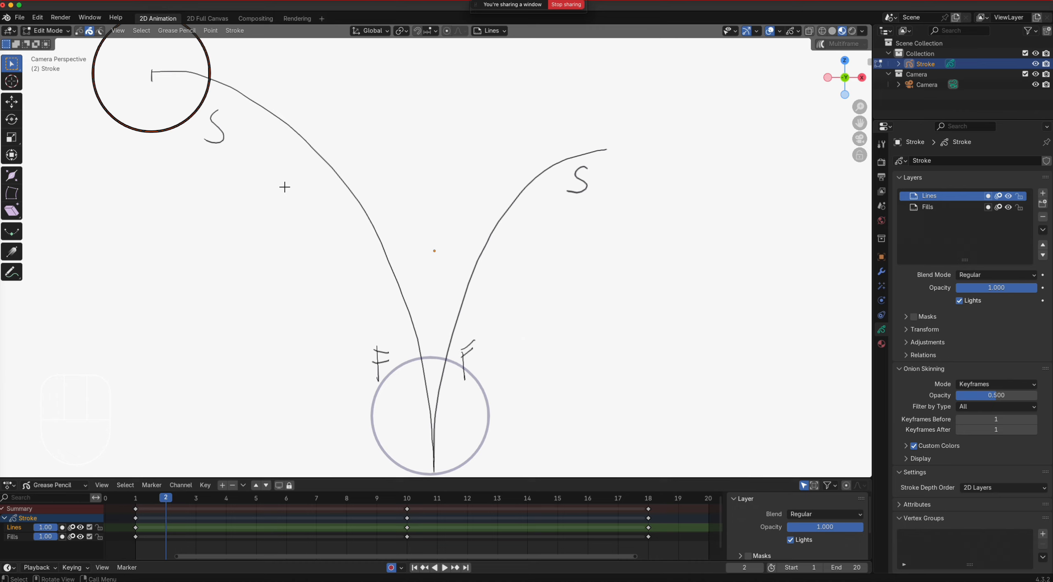
mouse_move(291, 186)
shift+middle_down()
mouse_move(432, 244)
mouse_move(433, 216)
shift+middle_up()
scroll(442, 235, down, 1)
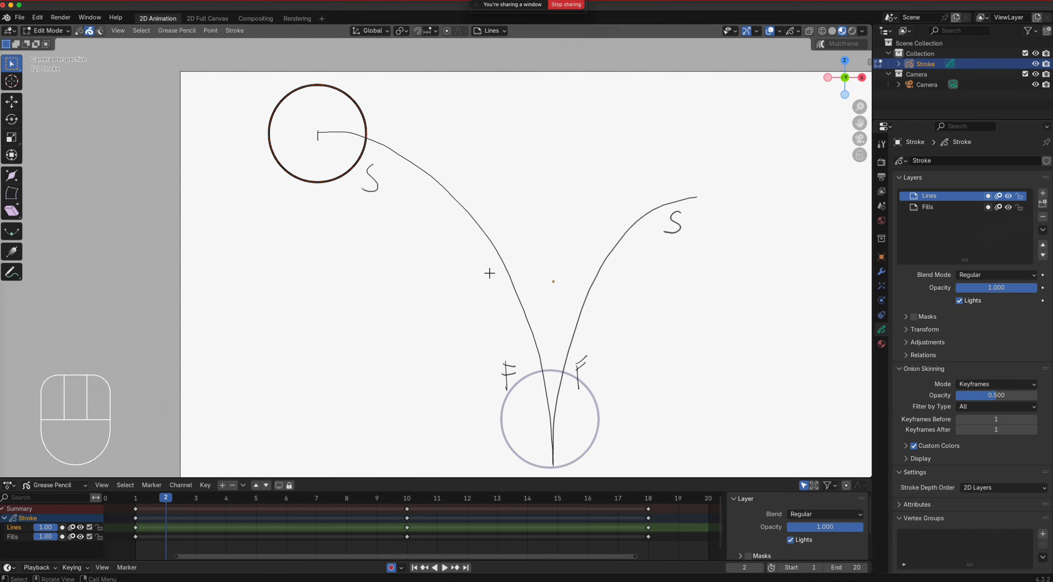
scroll(489, 273, down, 1)
shift+middle_drag(506, 277, 435, 250)
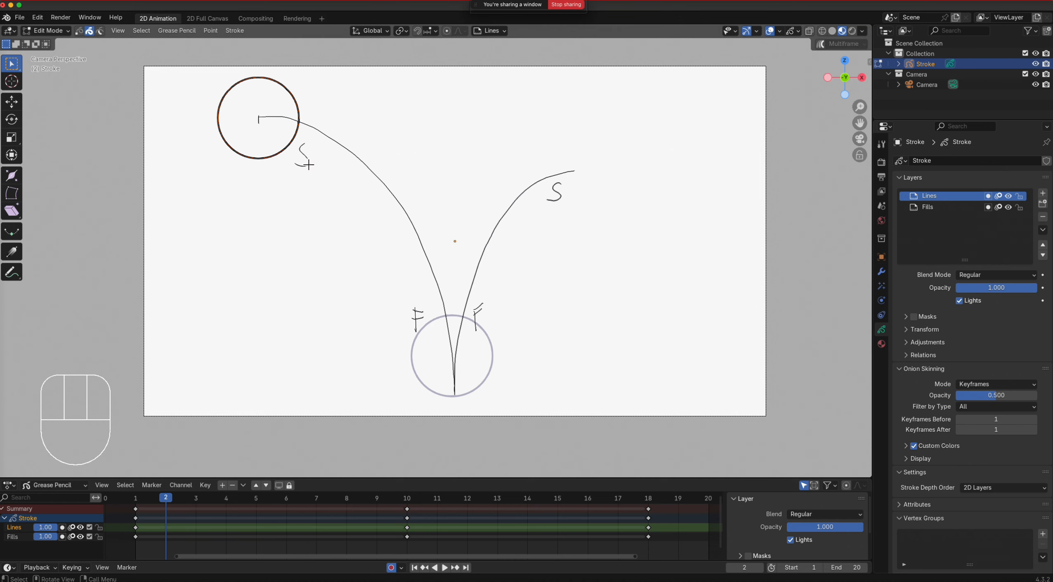
key(g)
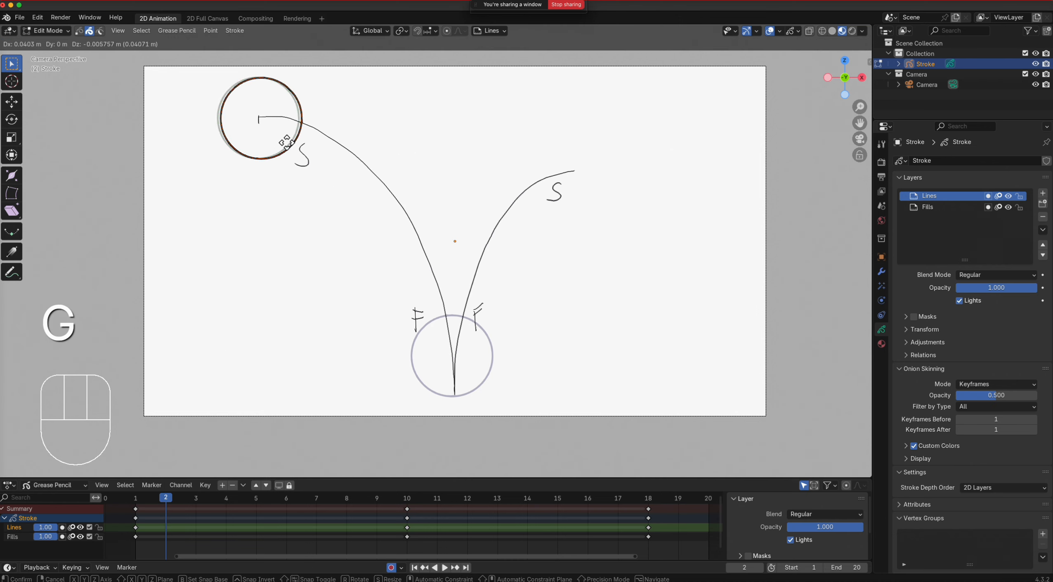
click(286, 142)
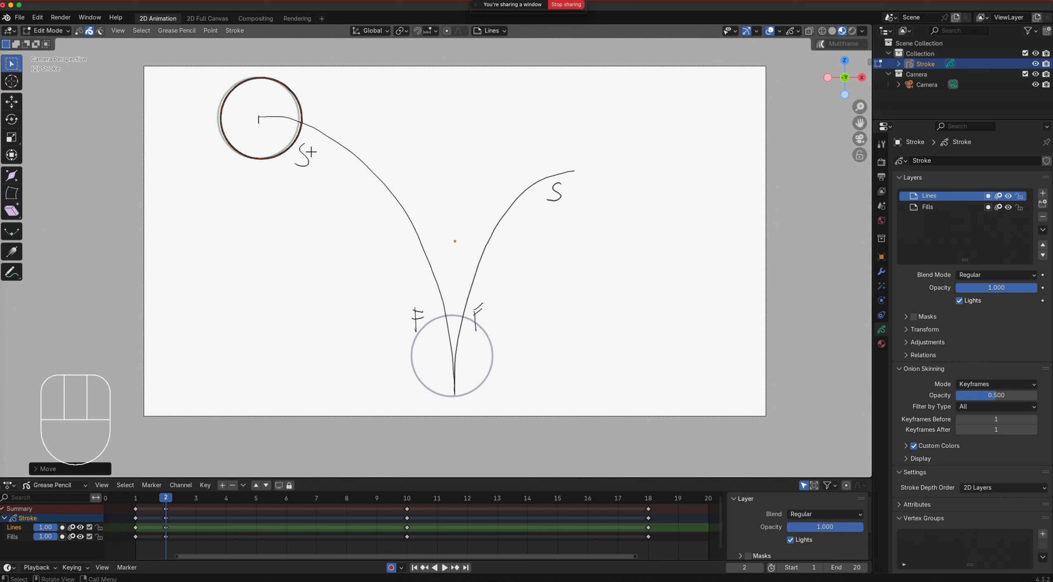
Step: At frame 3, move the circle slightly farther along the first arc, keeping the spacing tight
key(Right)
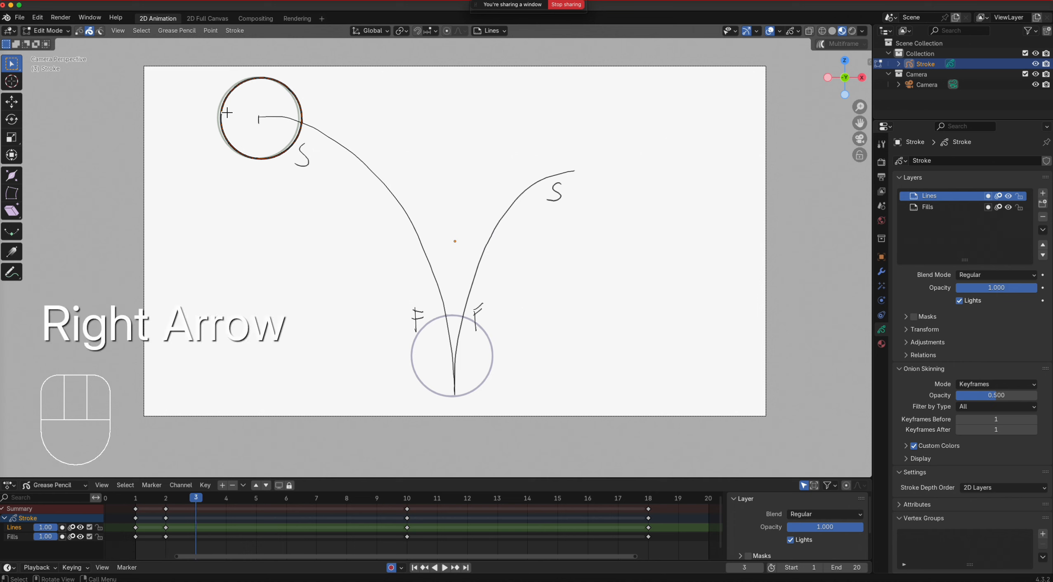
key(g)
click(242, 110)
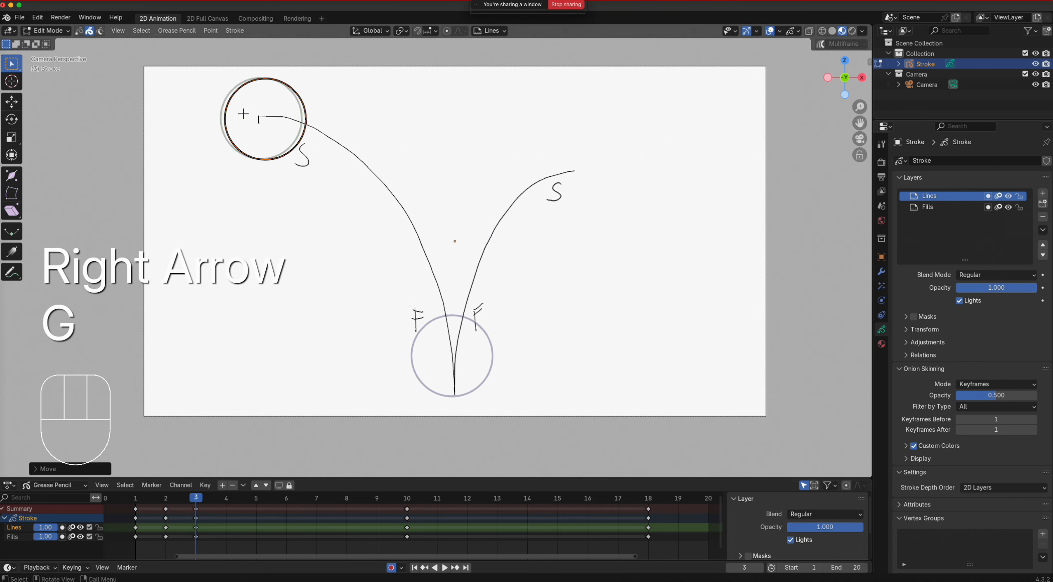
Step: Set onion skinning to 2 keyframes before and after, and at frame 4 move the circle about 0.09 m farther along the first arc
click(1034, 419)
click(1034, 430)
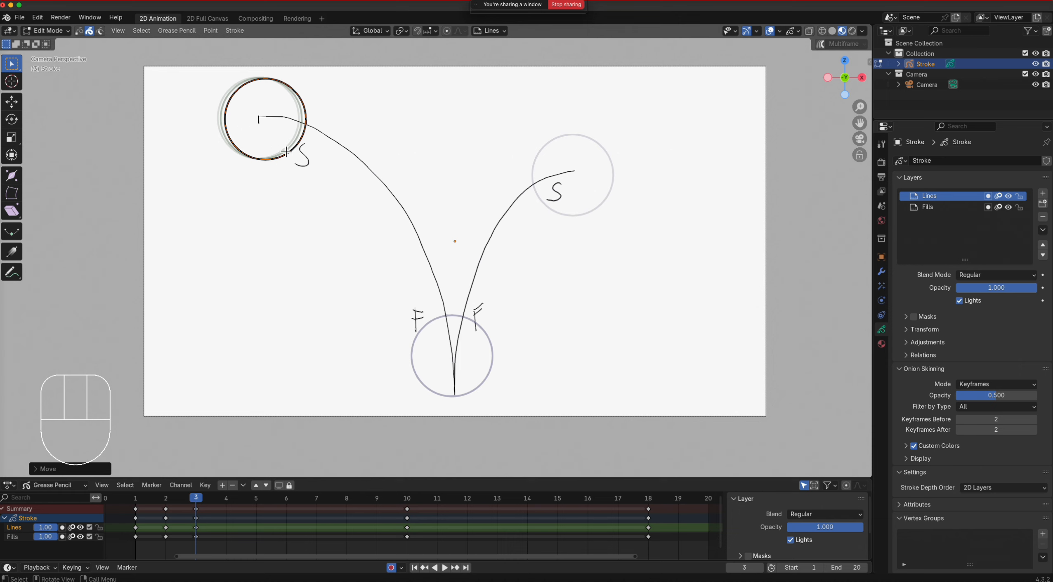
key(Right)
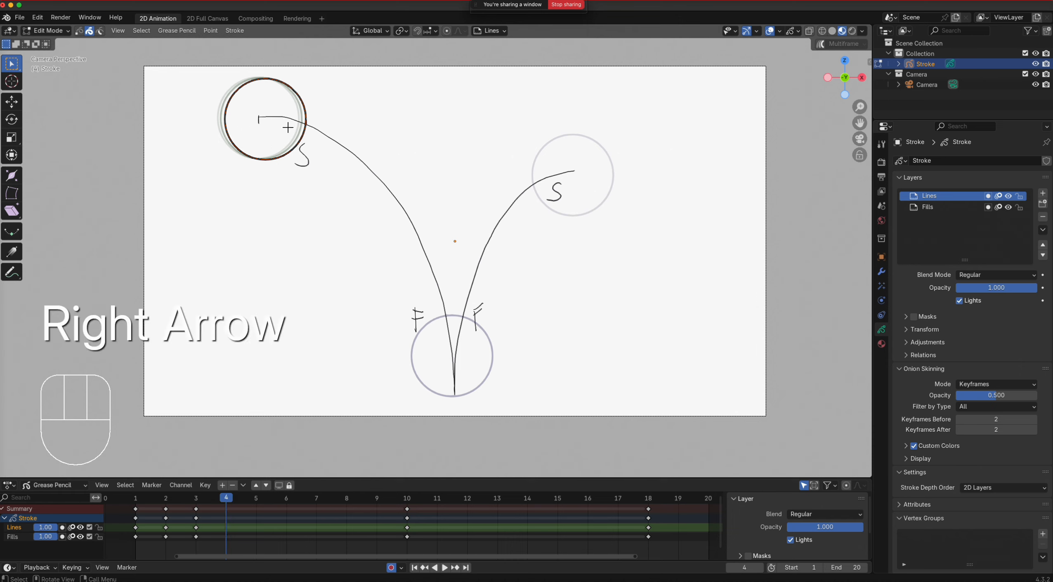
key(g)
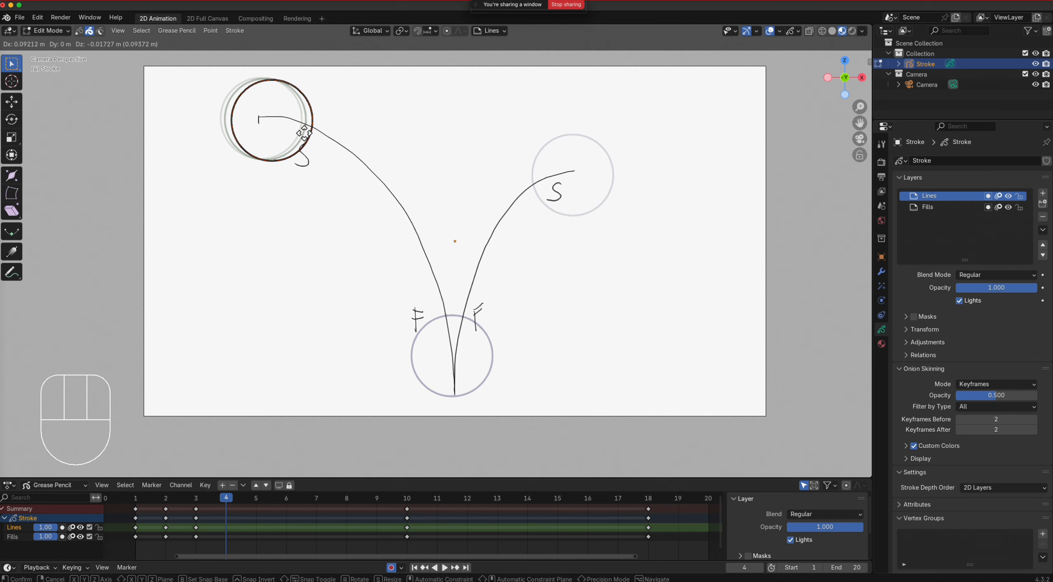
click(304, 132)
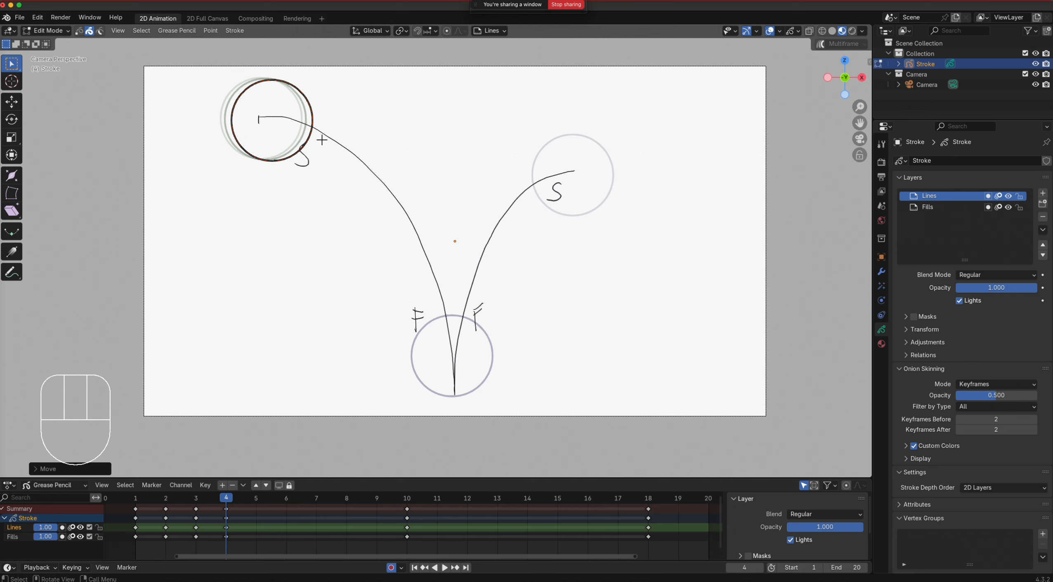
Step: Advance the circle along the first arc by about 0.14 m at frame 5 and about 0.23 m farther at frame 6
key(Right)
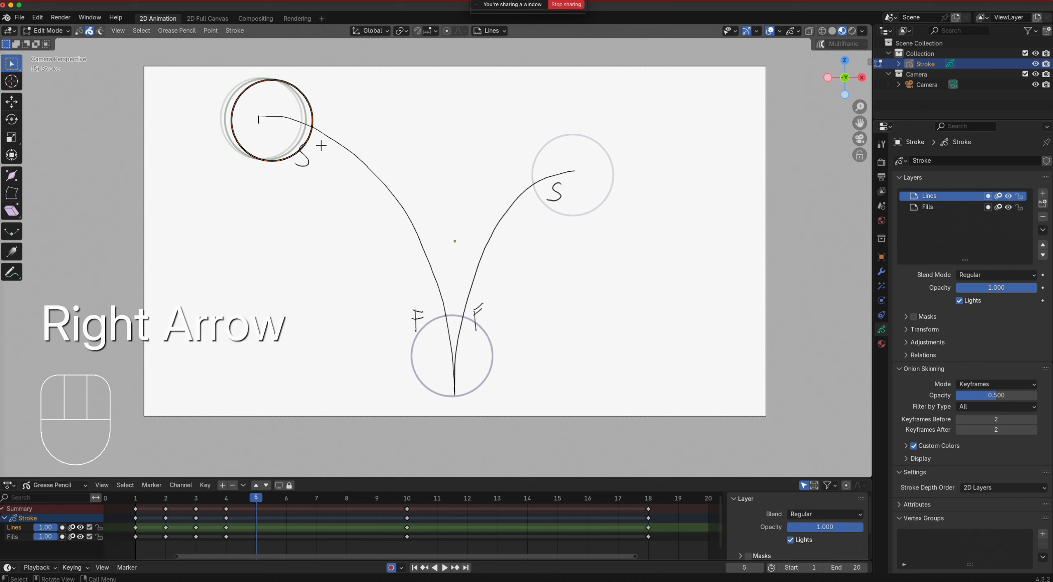
key(g)
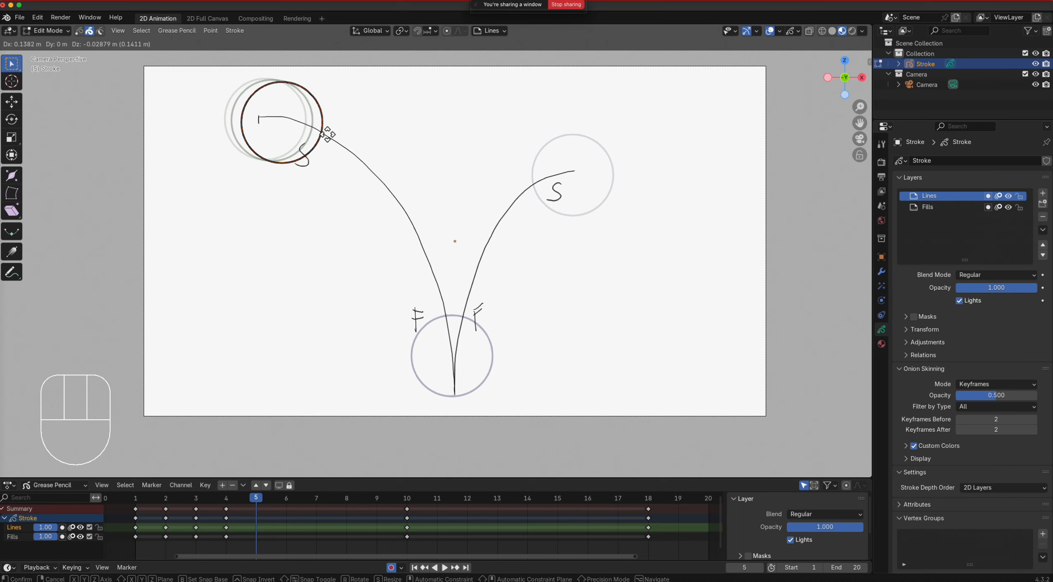
click(328, 134)
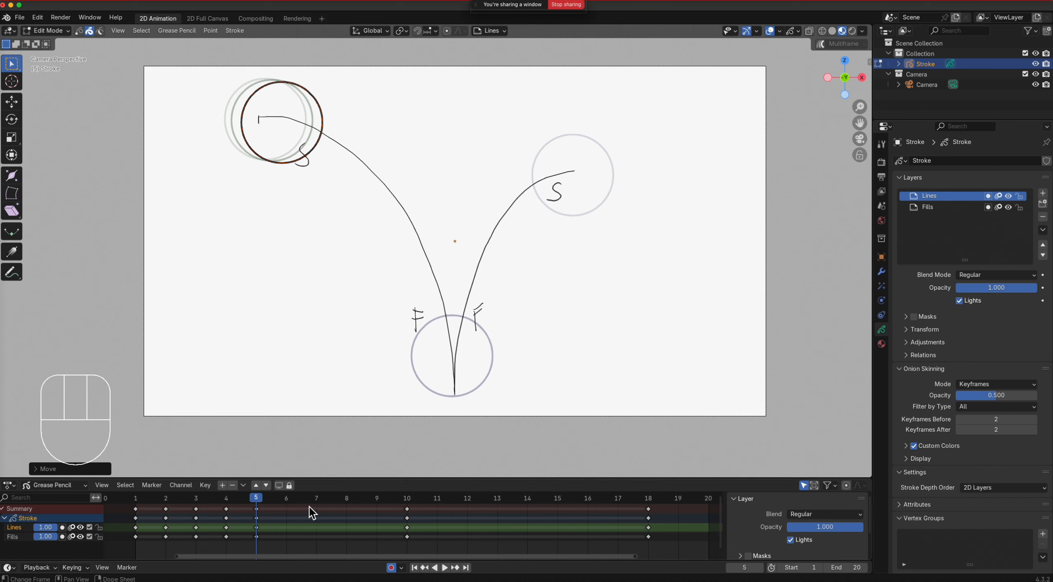
key(Right)
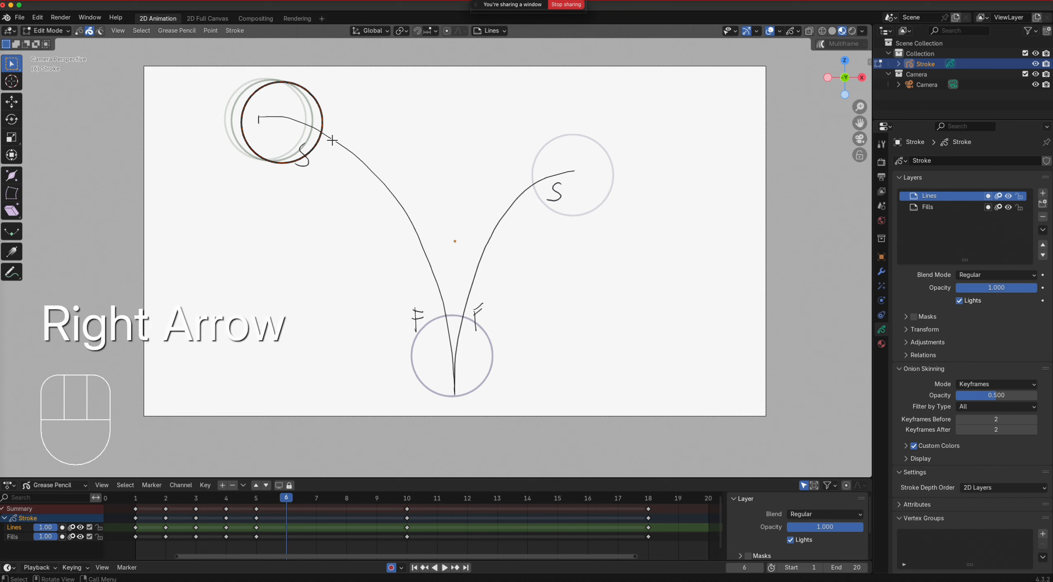
key(g)
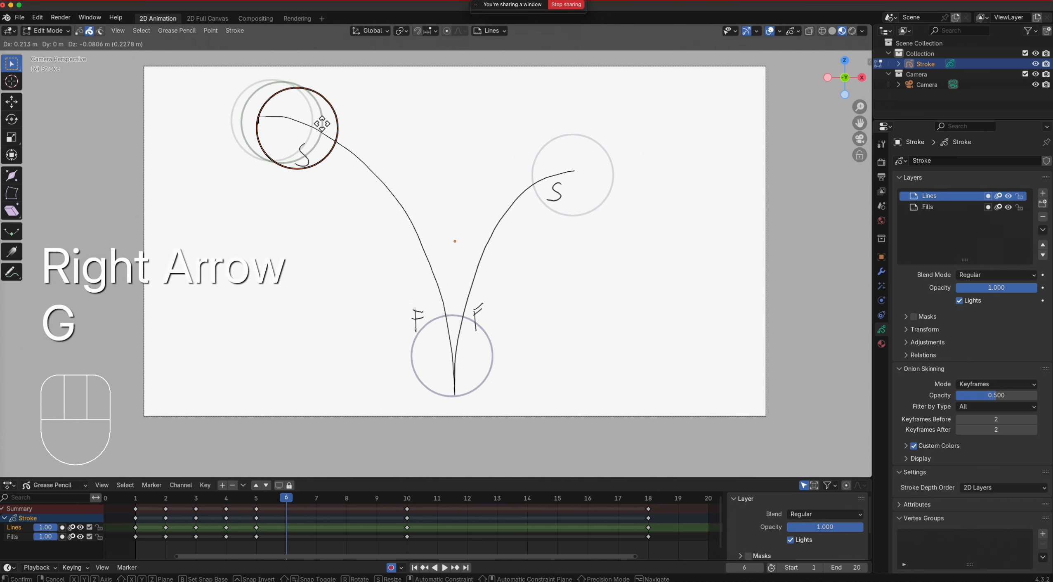
click(320, 122)
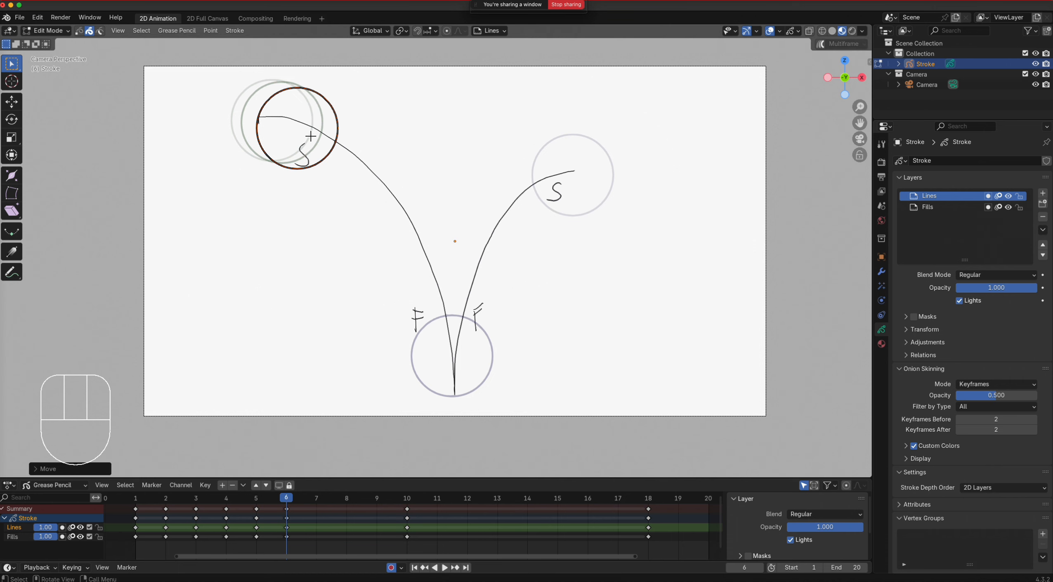
Step: Widen the spacing down the first arc by moving the circle about 0.31 m at frame 7 and about 0.45 m farther at frame 8
key(Right)
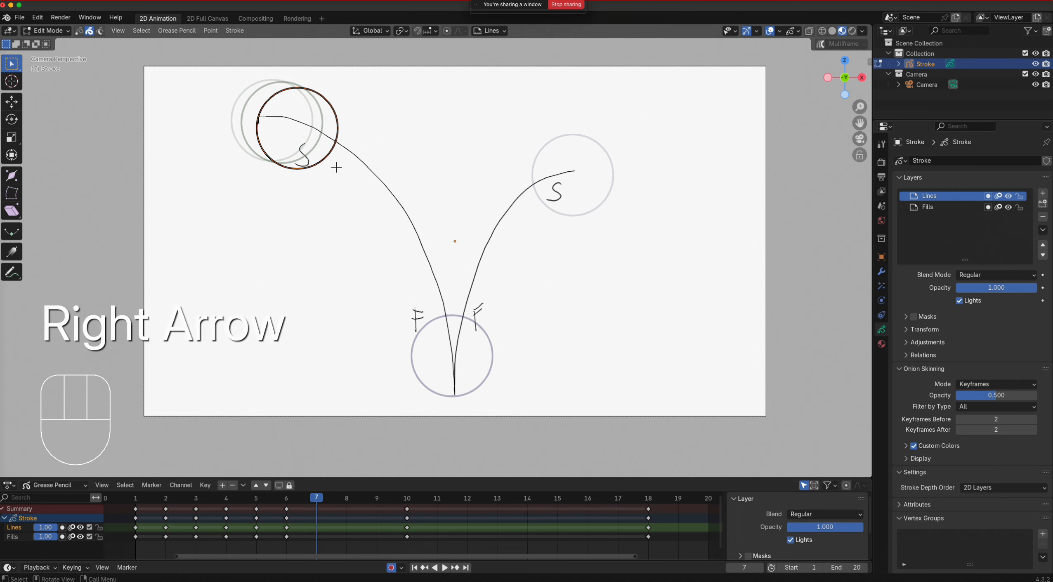
key(g)
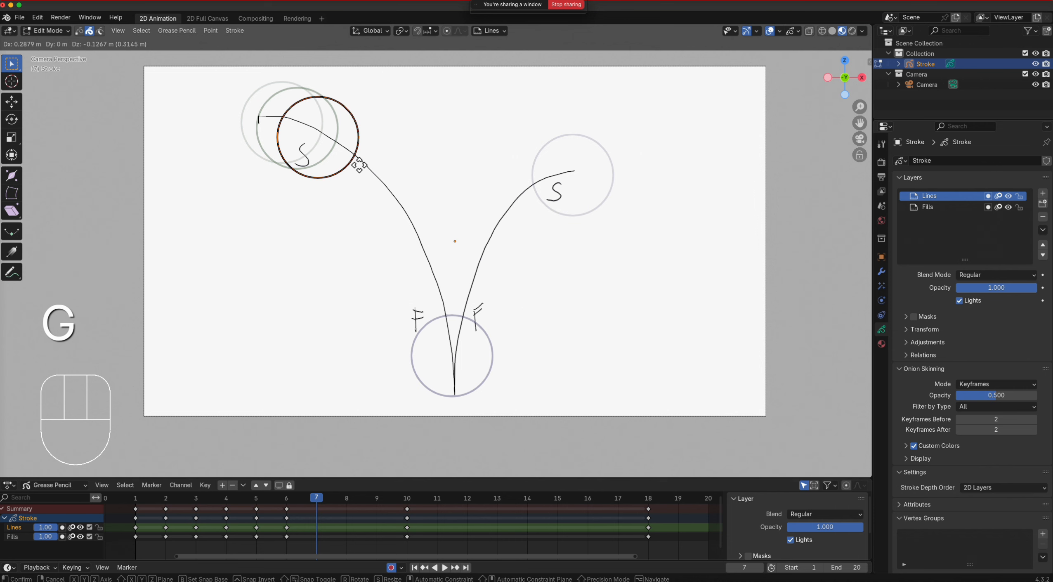
click(359, 165)
key(Right)
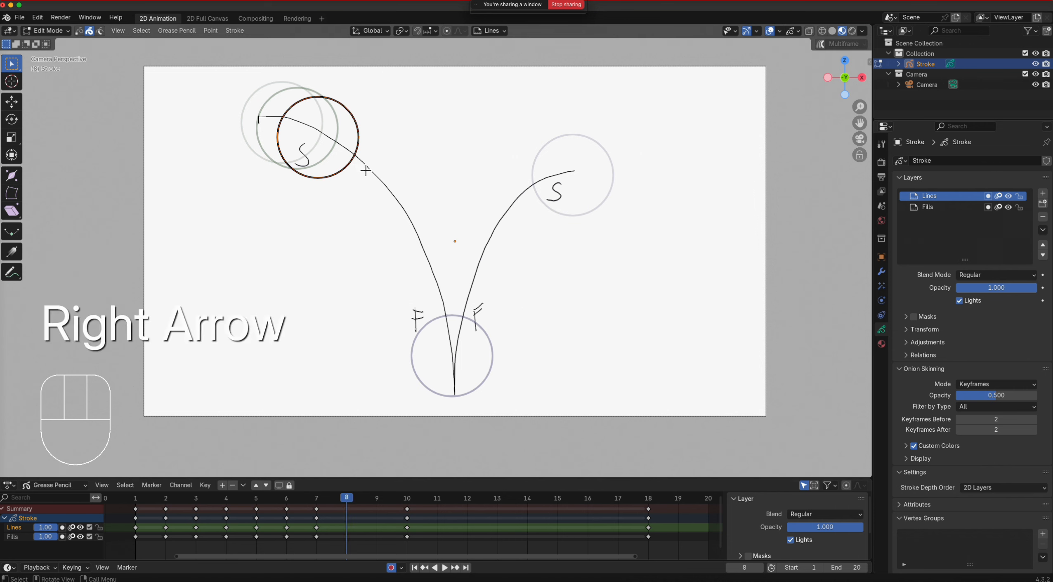
key(g)
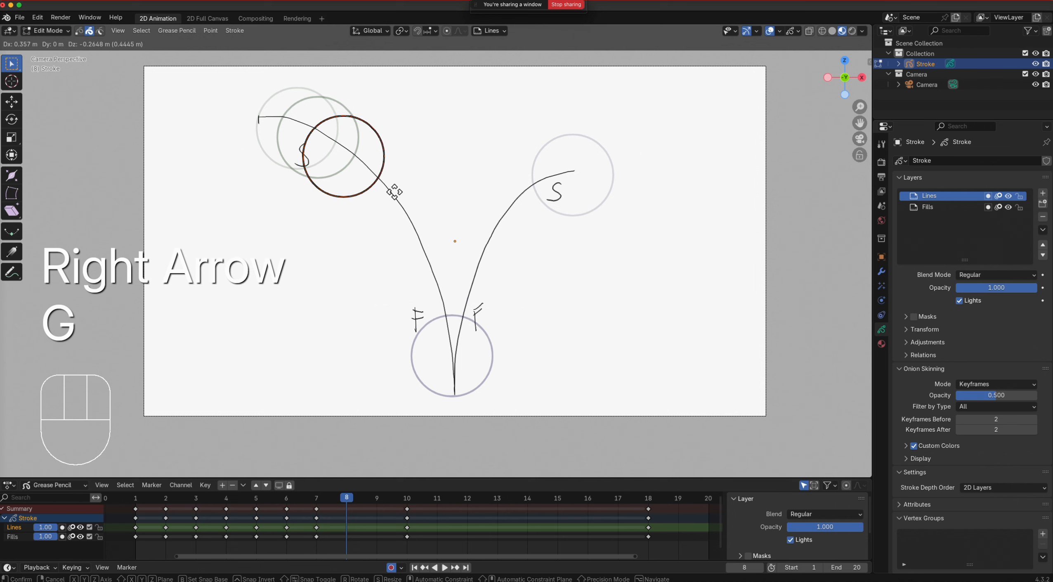
click(395, 187)
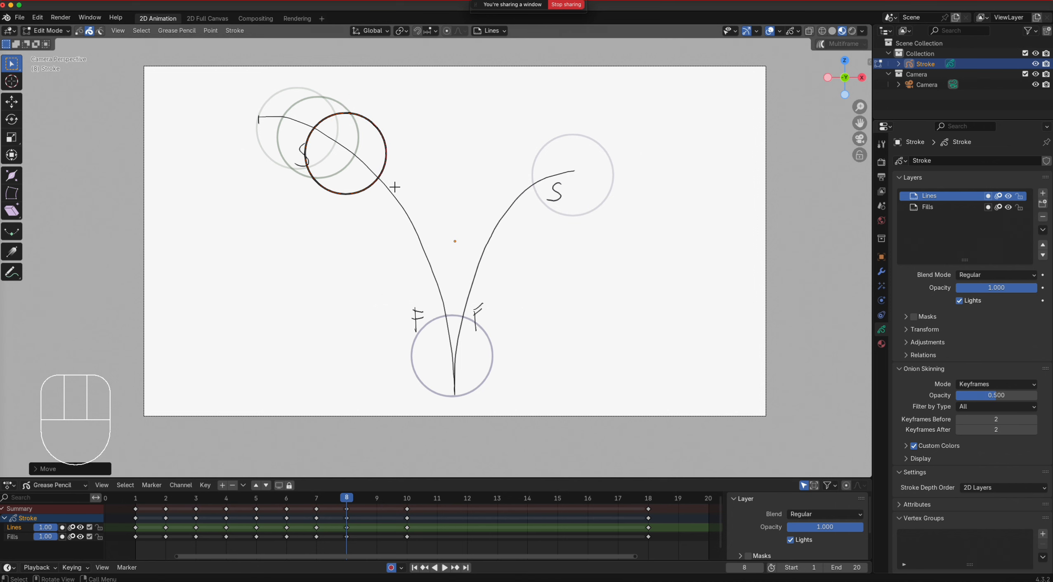
Step: On frame 9, move the circle farther down the left arc between frame 8 and the contact circle, and preview the playback
key(Right)
key(g)
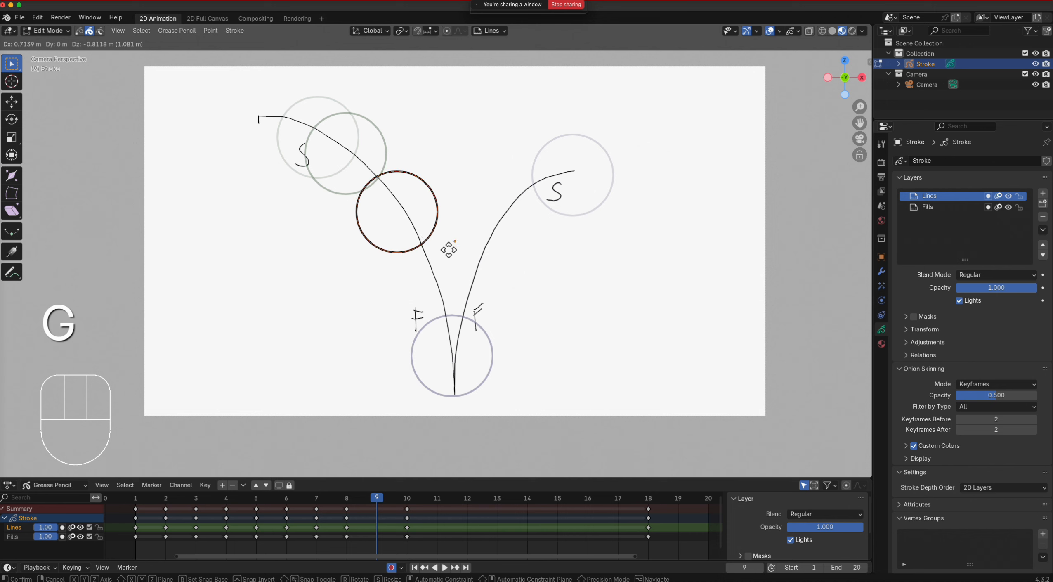
click(454, 250)
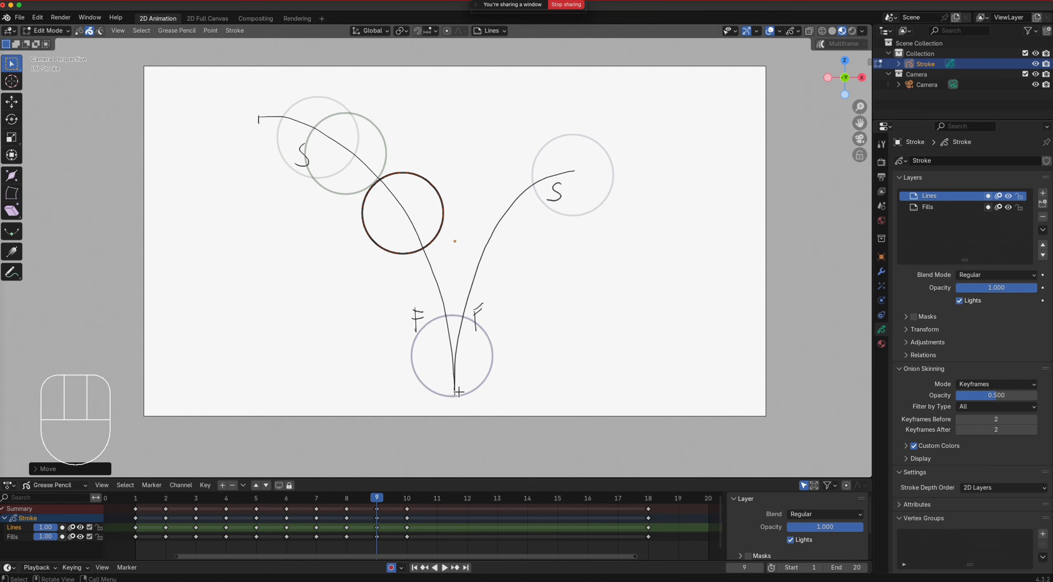
key(space)
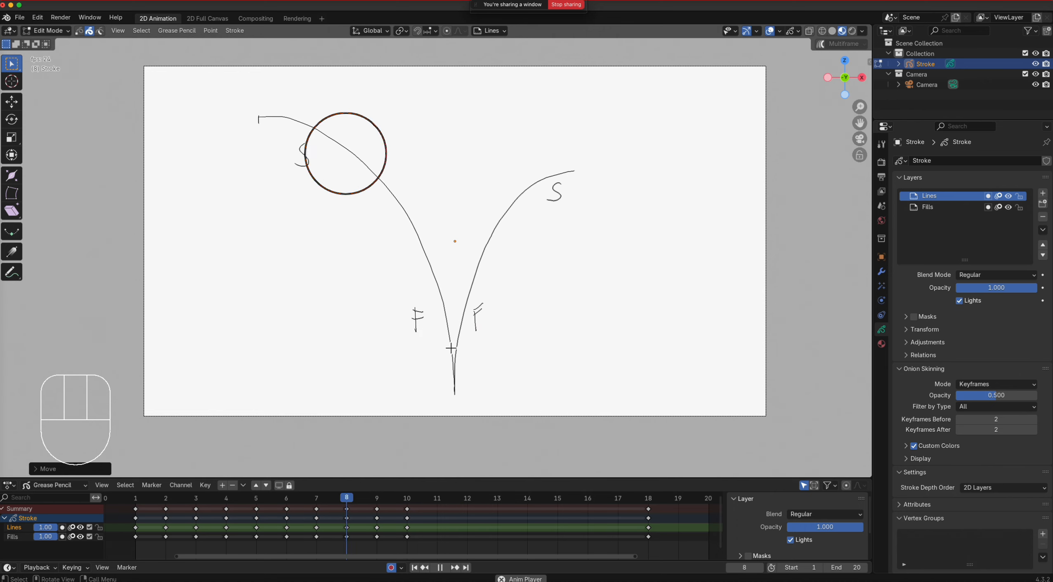
key(space)
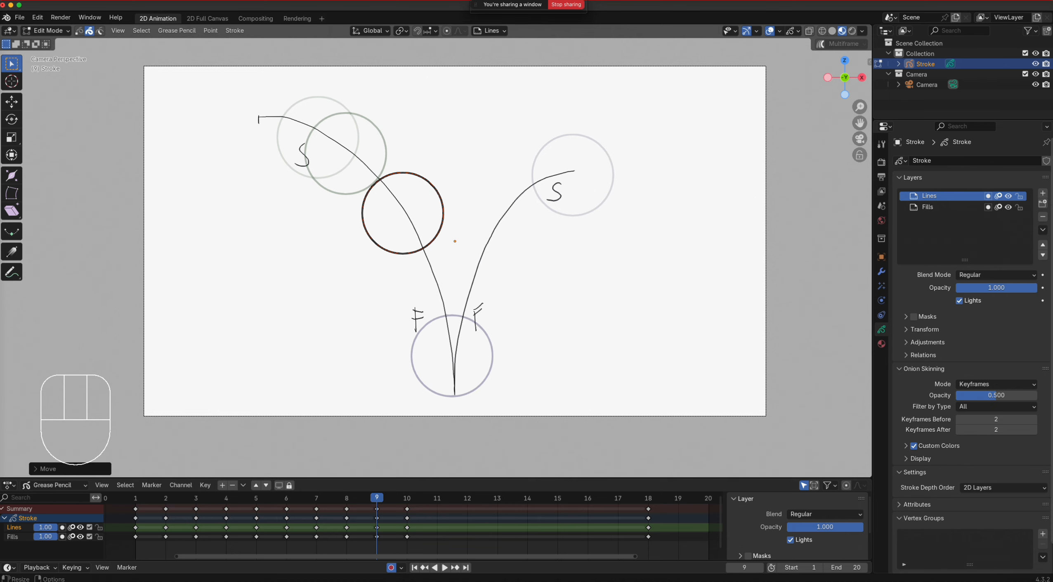
Step: Set the onion skinning to 4 keyframes before and 4 keyframes after
click(1035, 419)
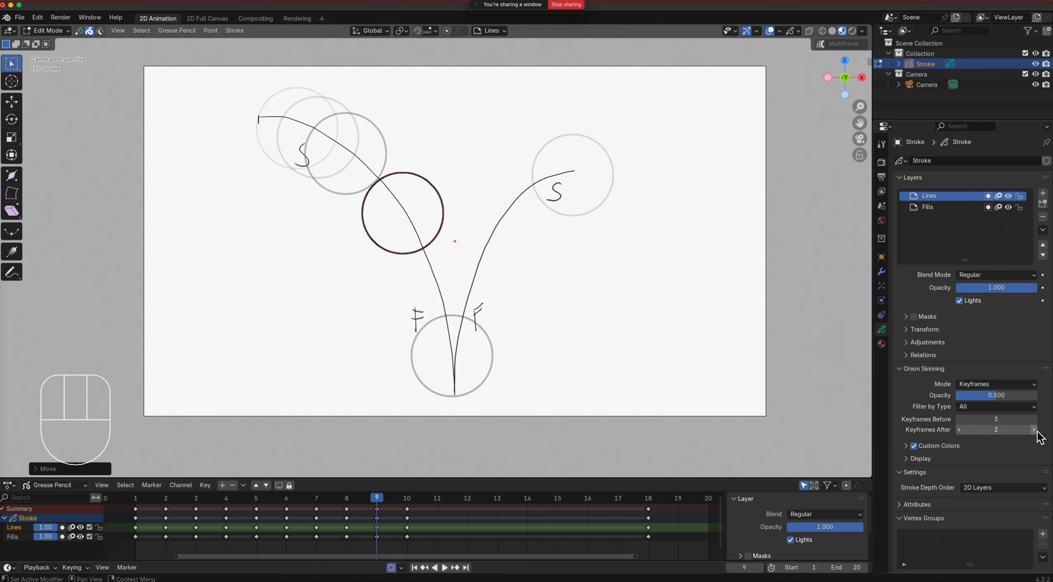
click(1034, 420)
click(1034, 429)
click(1034, 430)
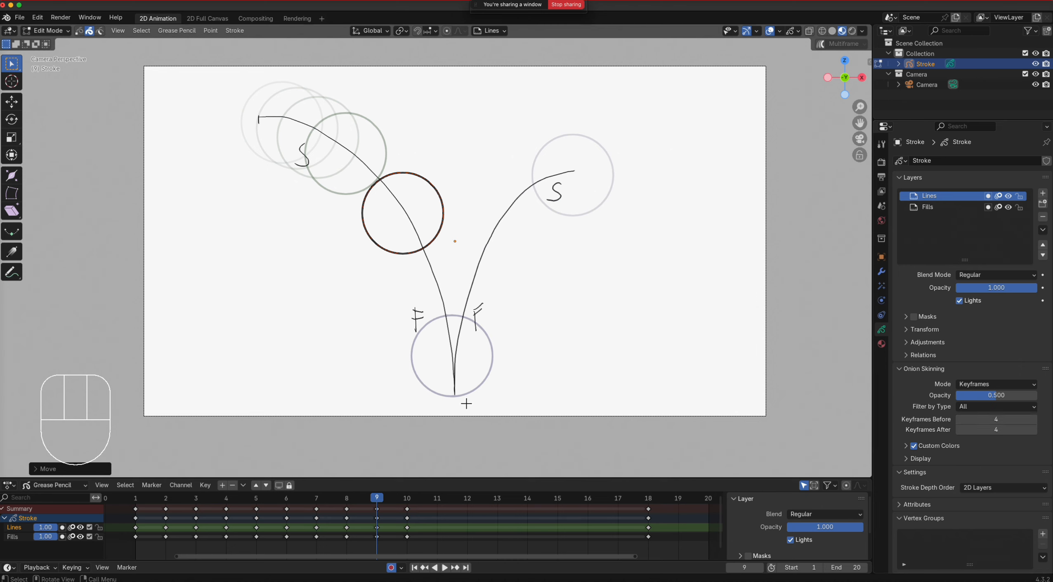
Step: Move the circle up the right arc: on frame 11 about 0.67 m right and 1.83 m up, on frame 12 about 0.3 m farther each way
key(Right)
key(Right)
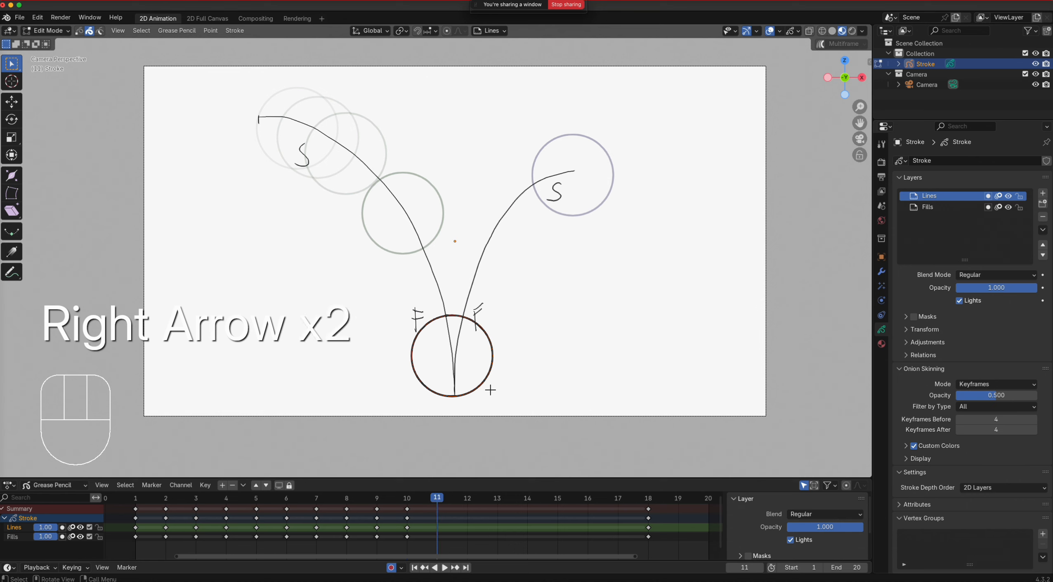
key(g)
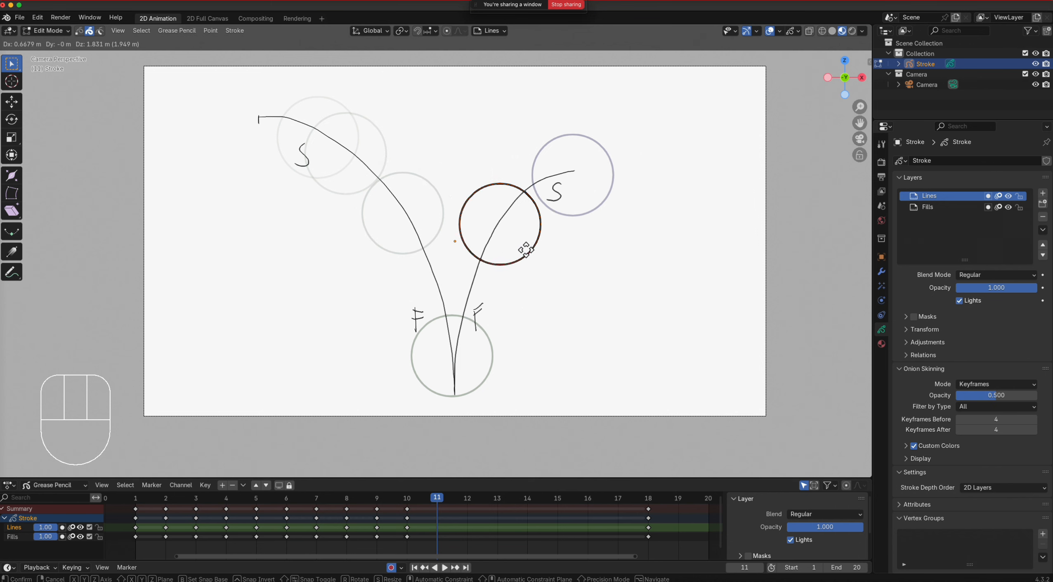
click(526, 250)
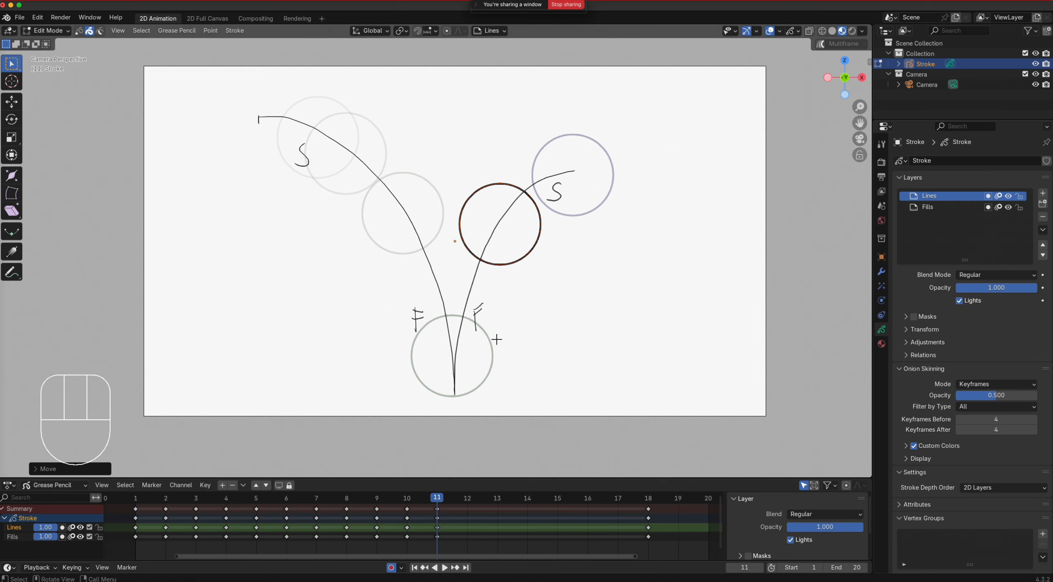
key(Right)
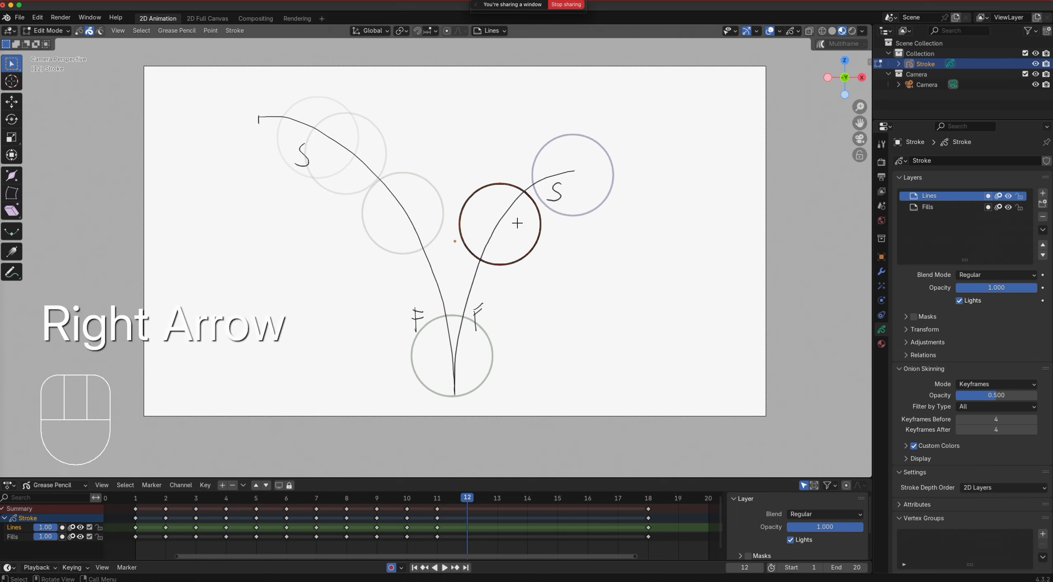
key(g)
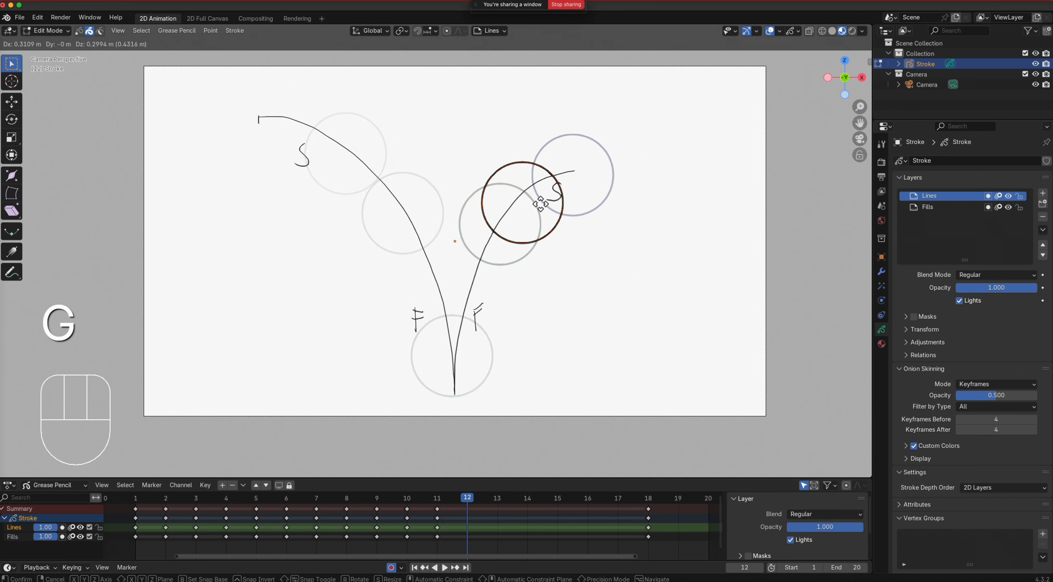
click(540, 203)
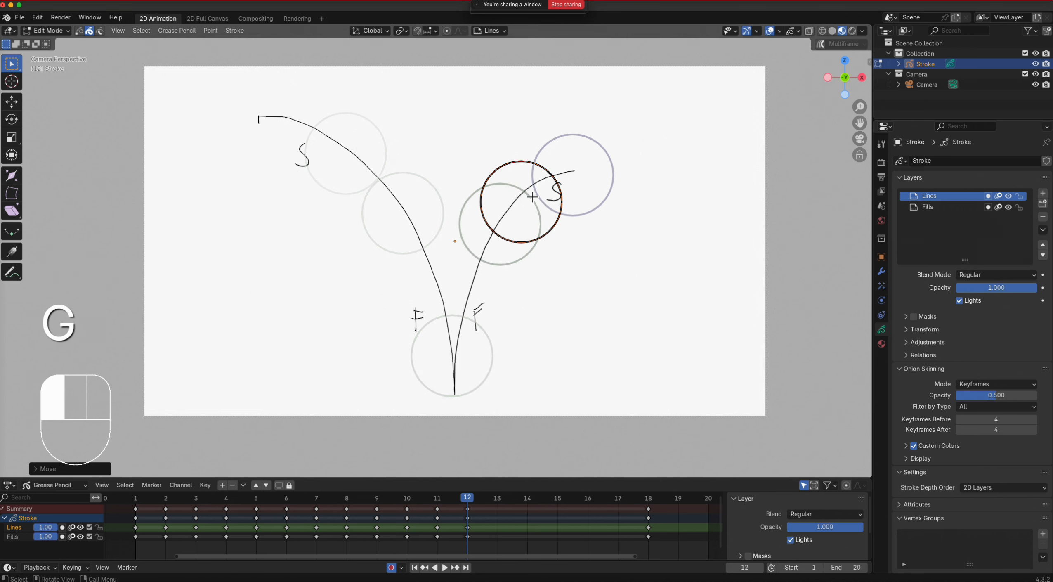
Step: Advance the circle along the right arc on frames 13 and 14 with shrinking spacing, about 0.29 m and 0.22 m
key(Right)
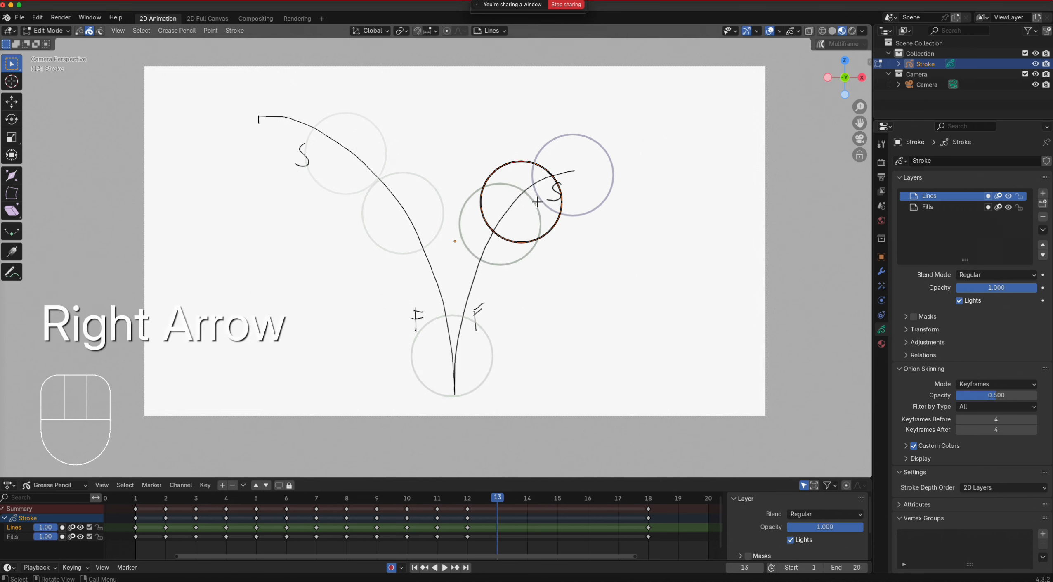
key(g)
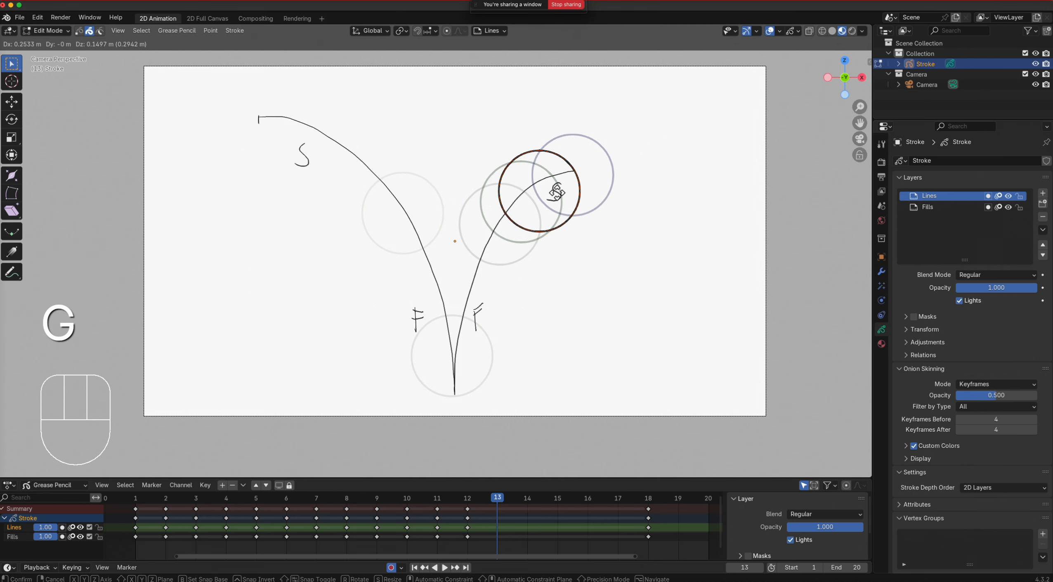
click(556, 192)
key(Right)
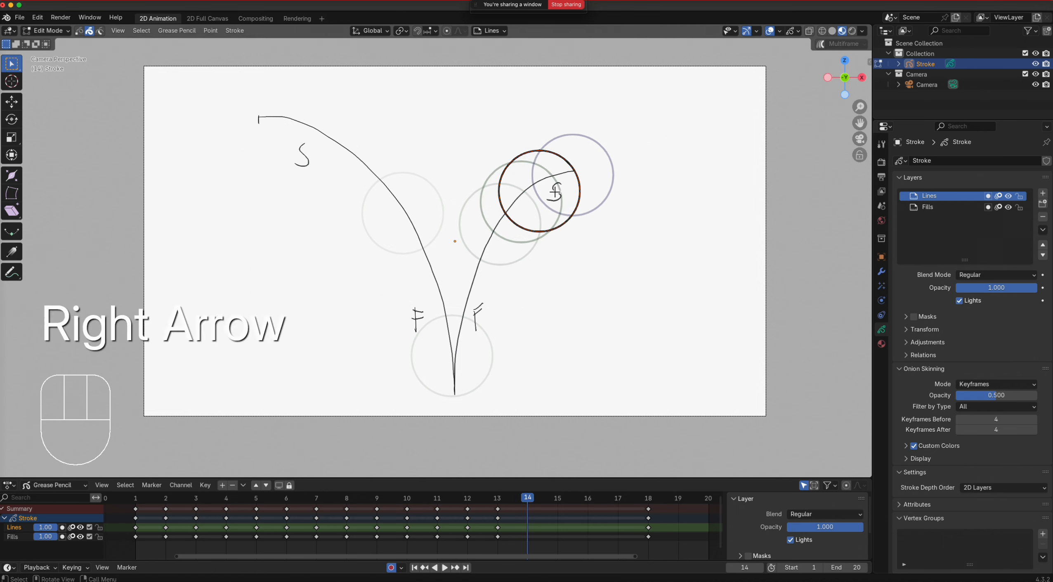
key(g)
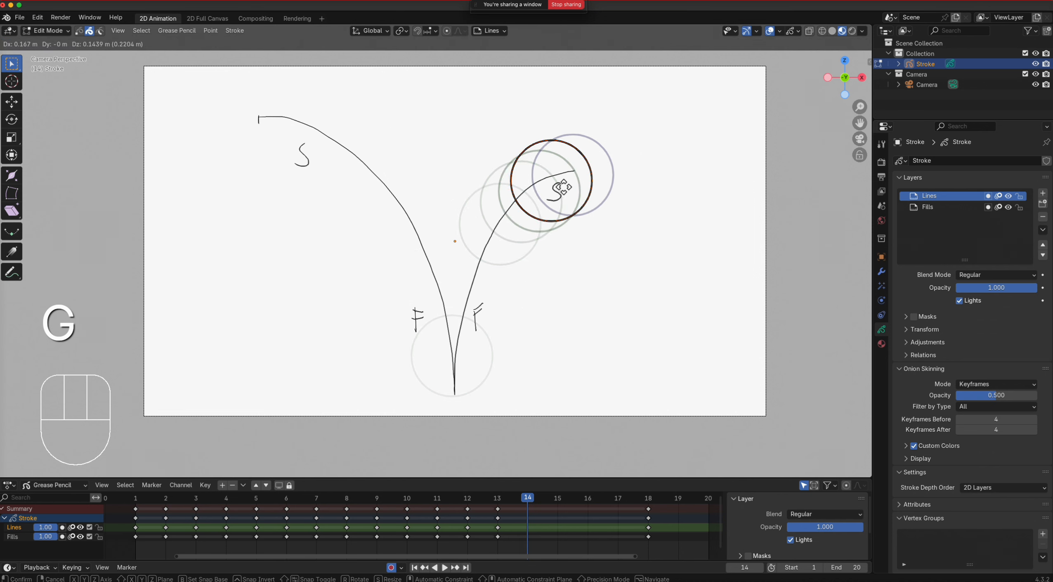
click(561, 187)
Step: On frame 15, move the circle closer to the right arc's end and nudge it about 0.04 m down onto the path
key(Right)
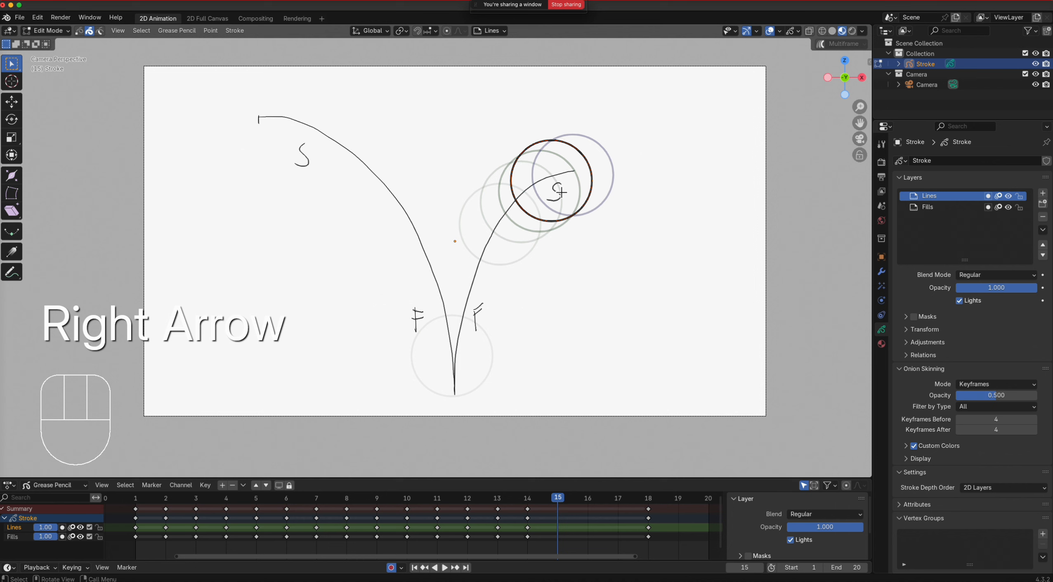
key(g)
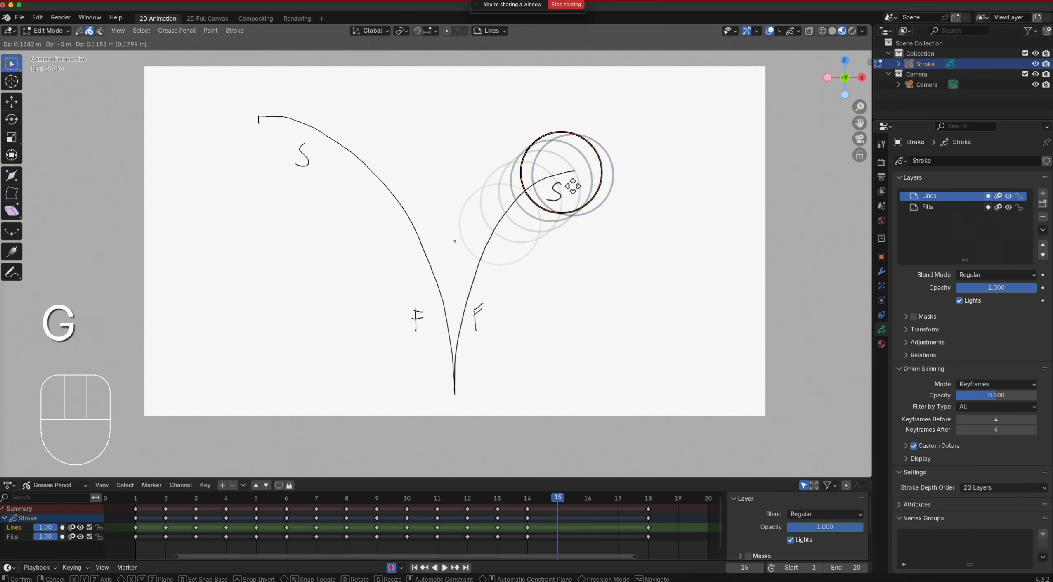
click(571, 187)
key(Right)
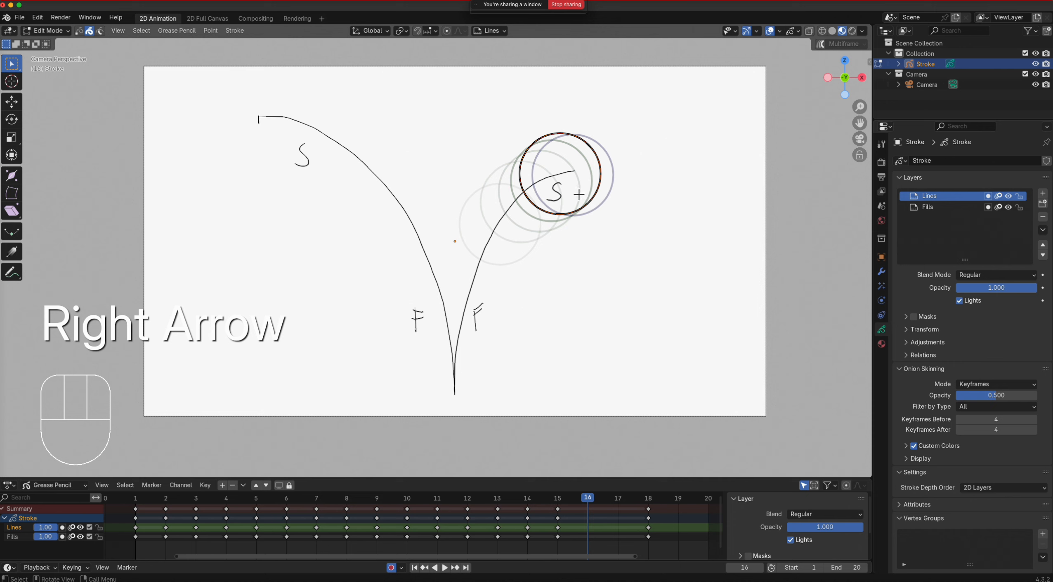
key(Left)
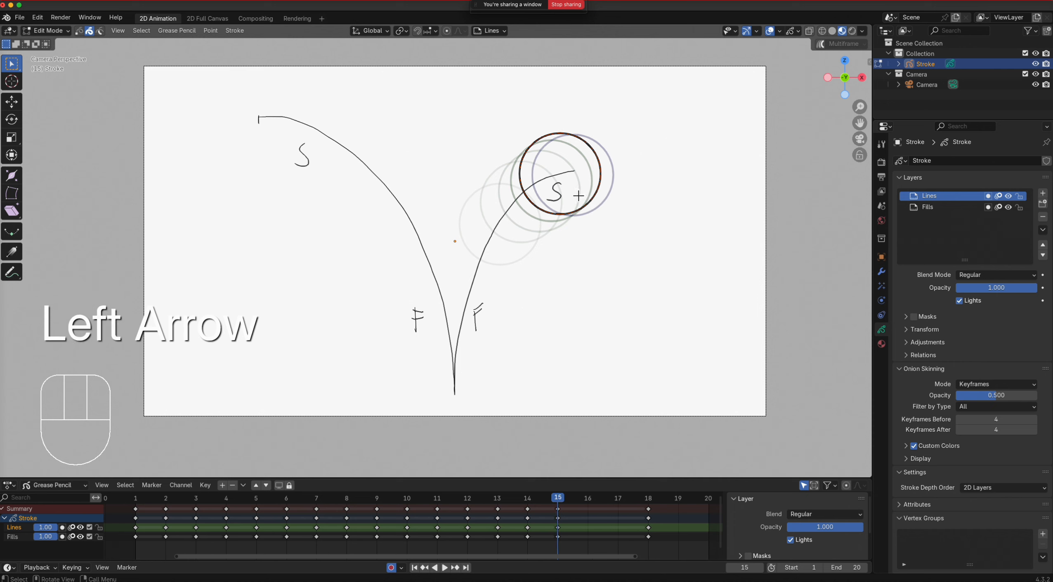
key(g)
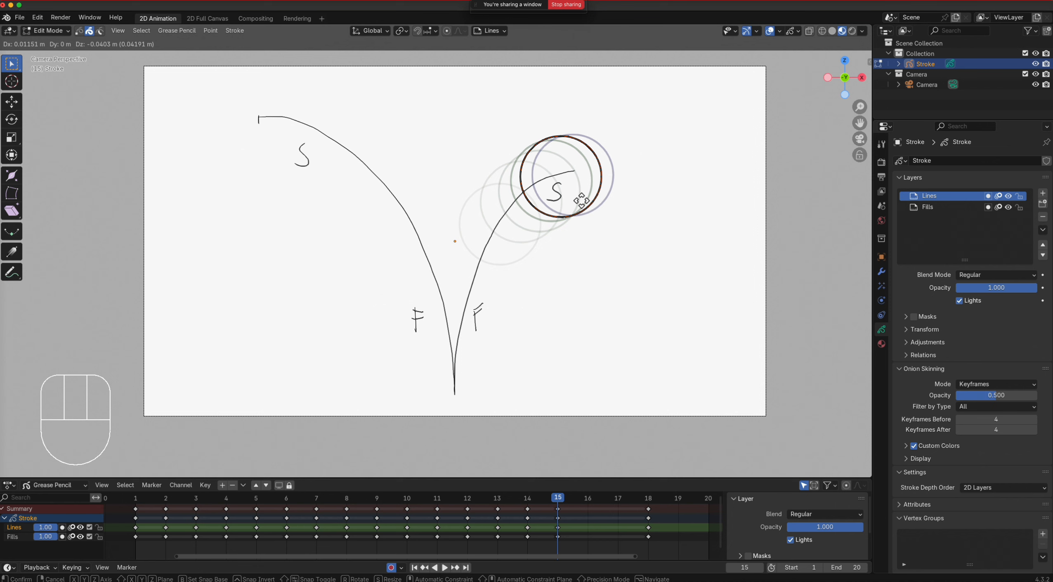
click(580, 199)
Step: Ease the circle toward the right arc's end on frames 16 and 17, moving it about 0.07 m and 0.05 m
key(Right)
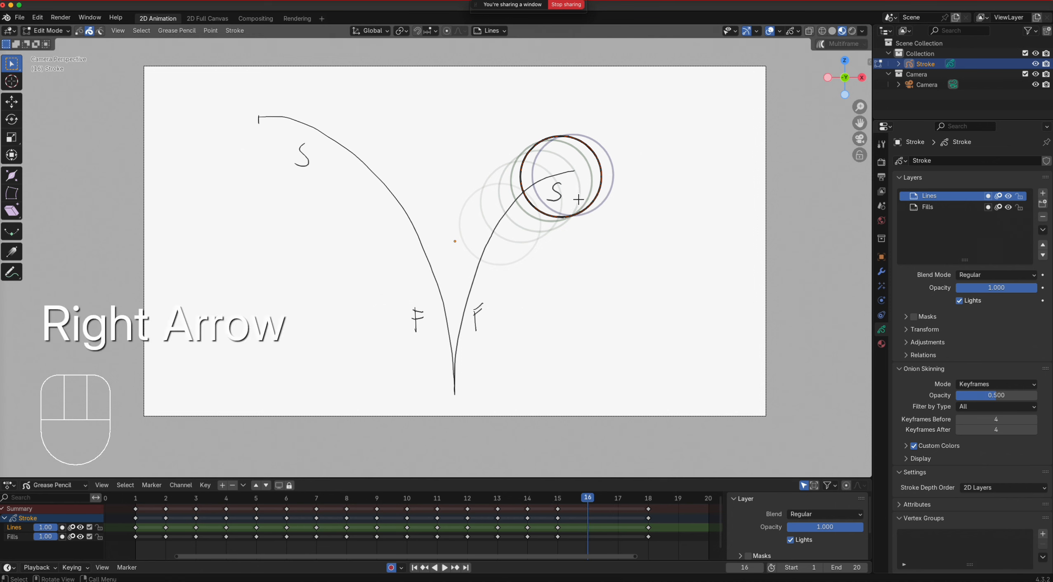
key(g)
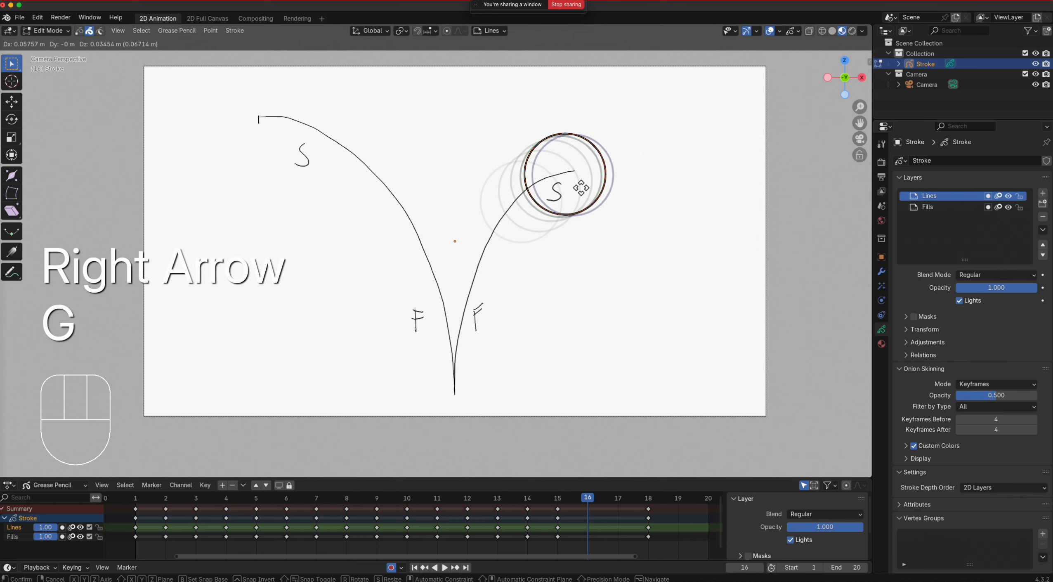
click(581, 188)
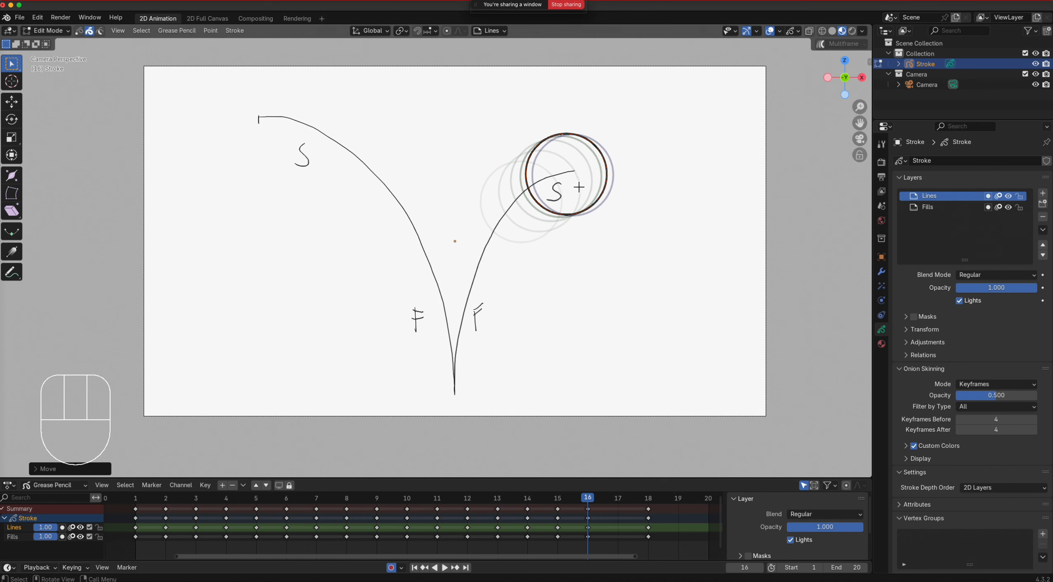
key(Right)
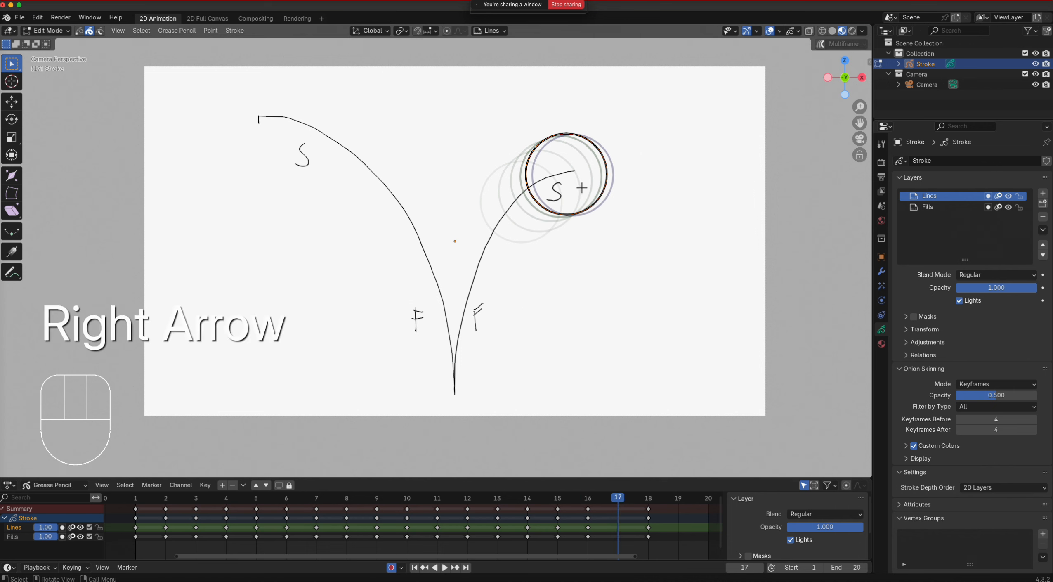
key(g)
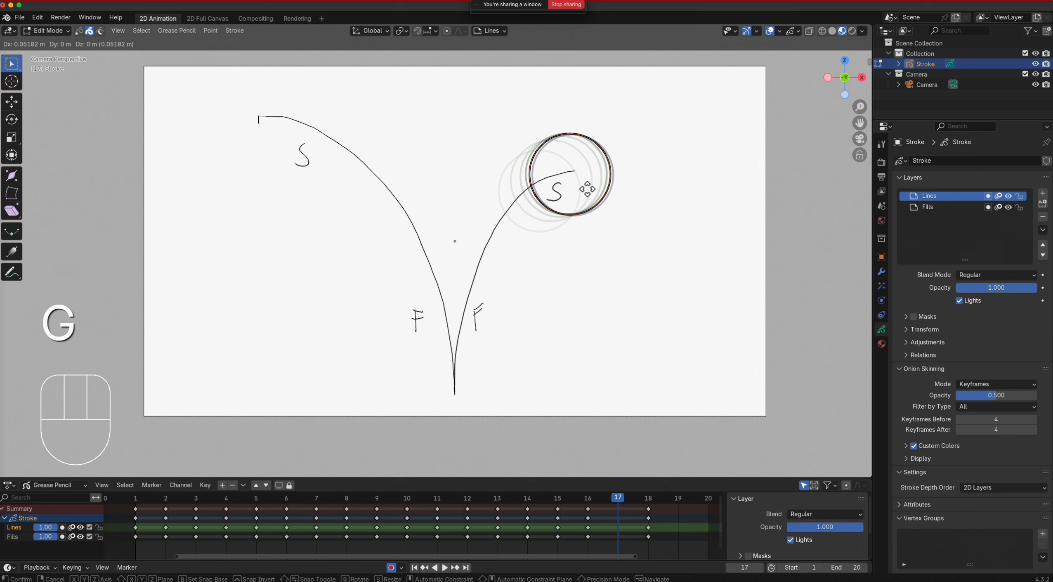
click(587, 188)
Step: Play back the whole bounce, and enable multiframe editing with all keyframes selected to show every circle position
key(space)
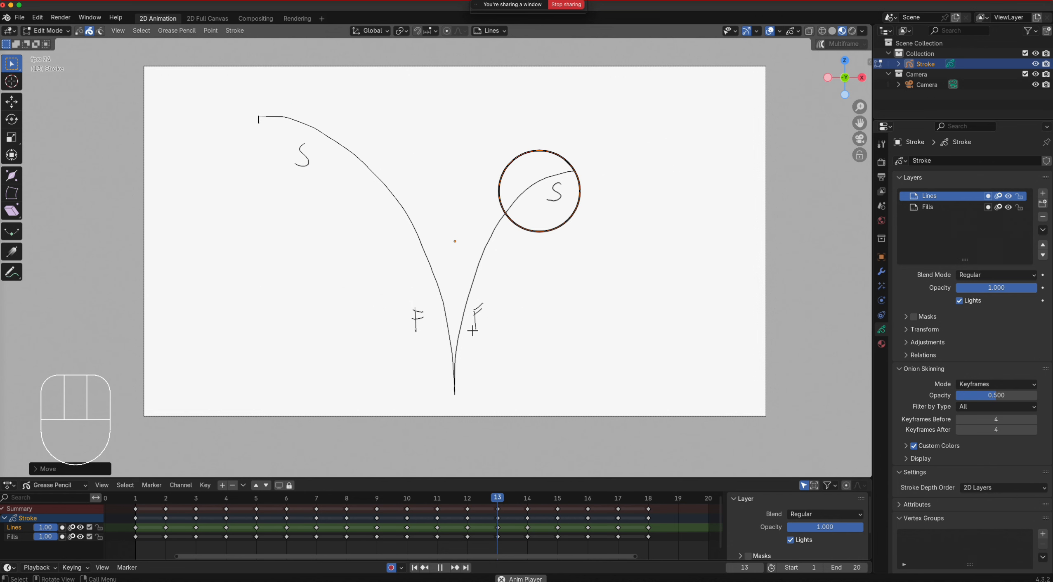
key(space)
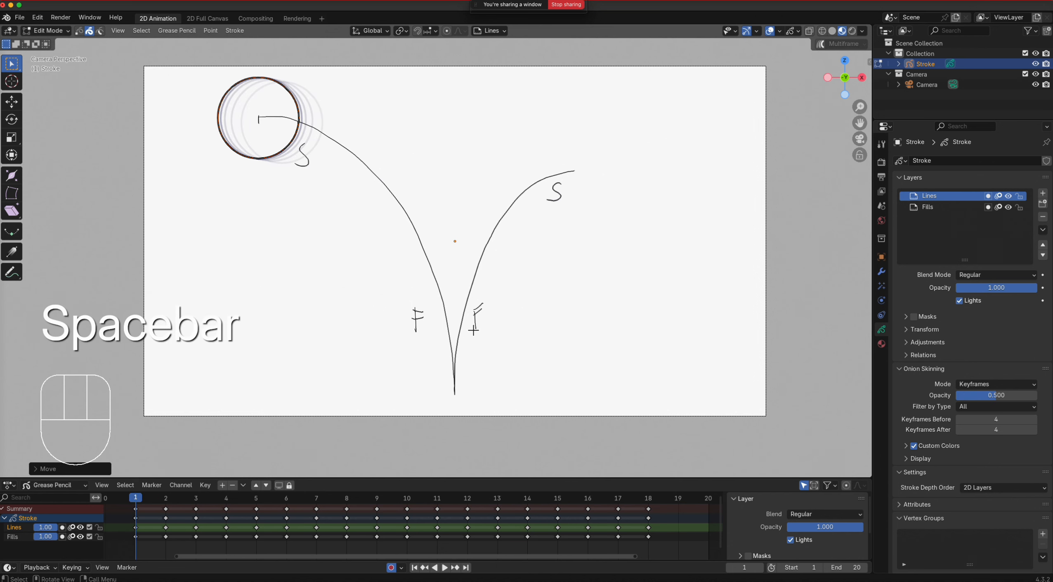
click(820, 45)
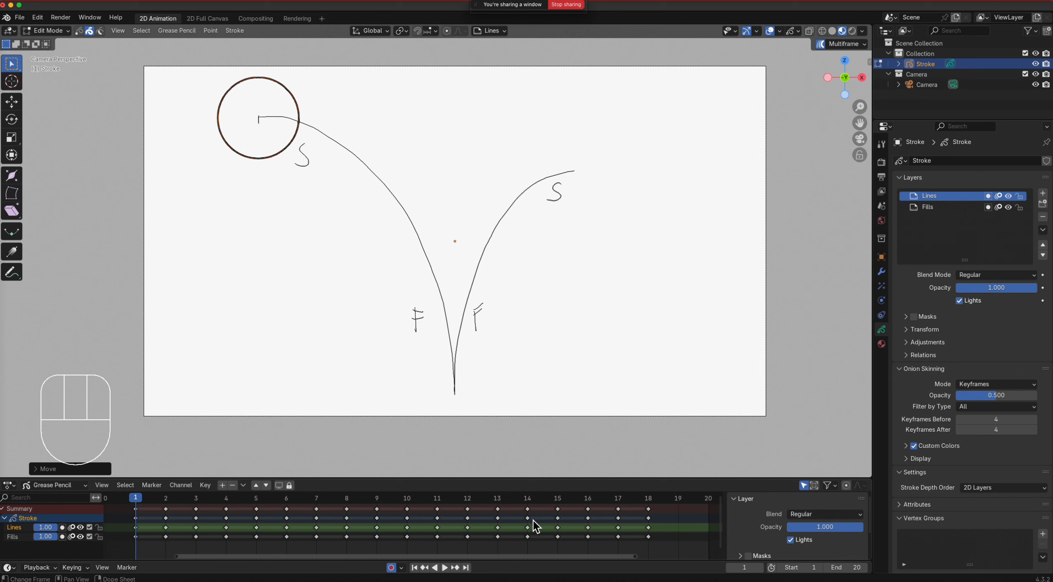
key(a)
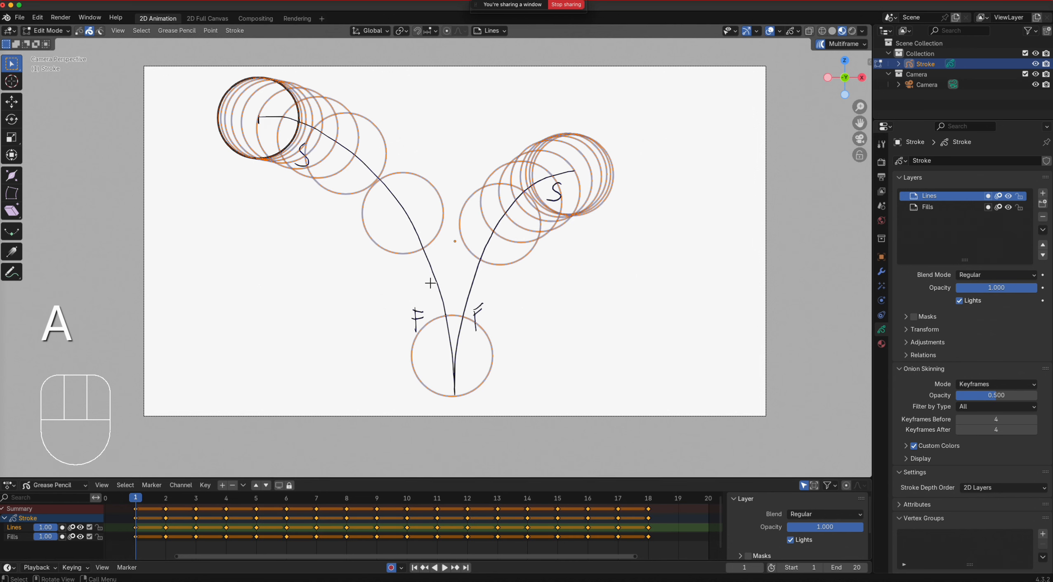
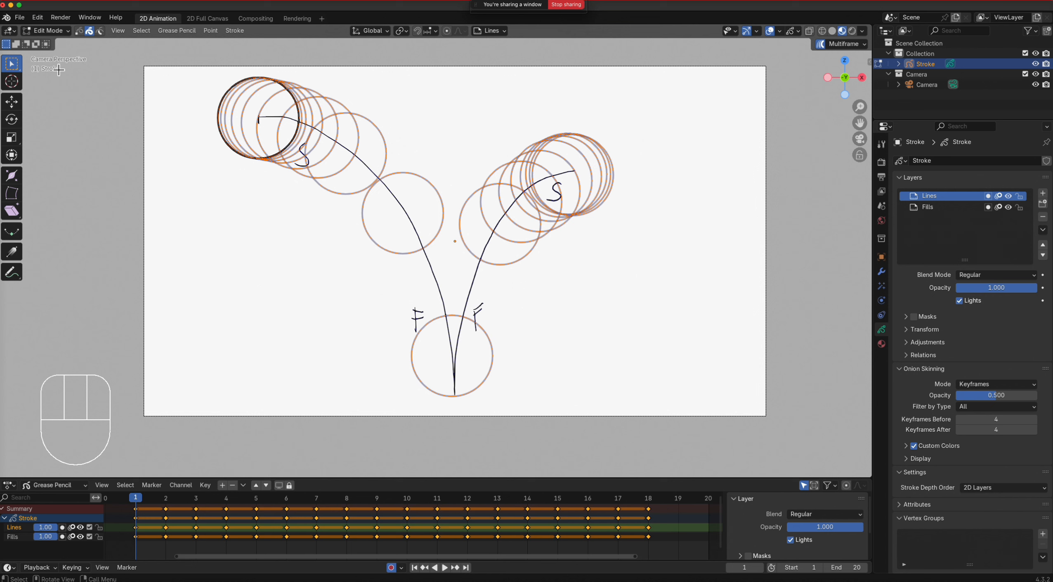
Step: Start a new 2D Animation file without saving the current one, and show the Stroke object's data properties
click(22, 18)
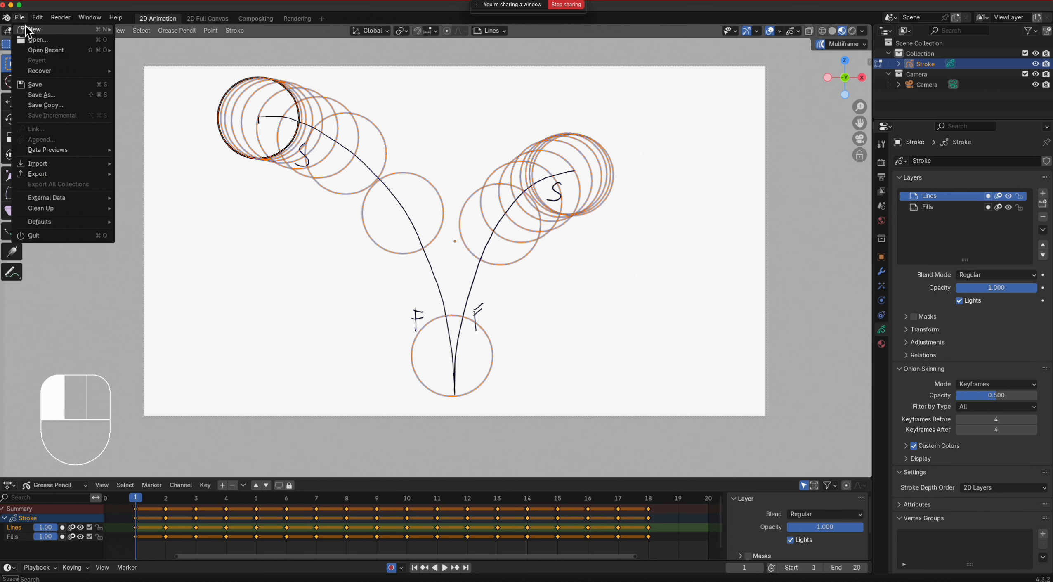
mouse_move(25, 28)
click(141, 29)
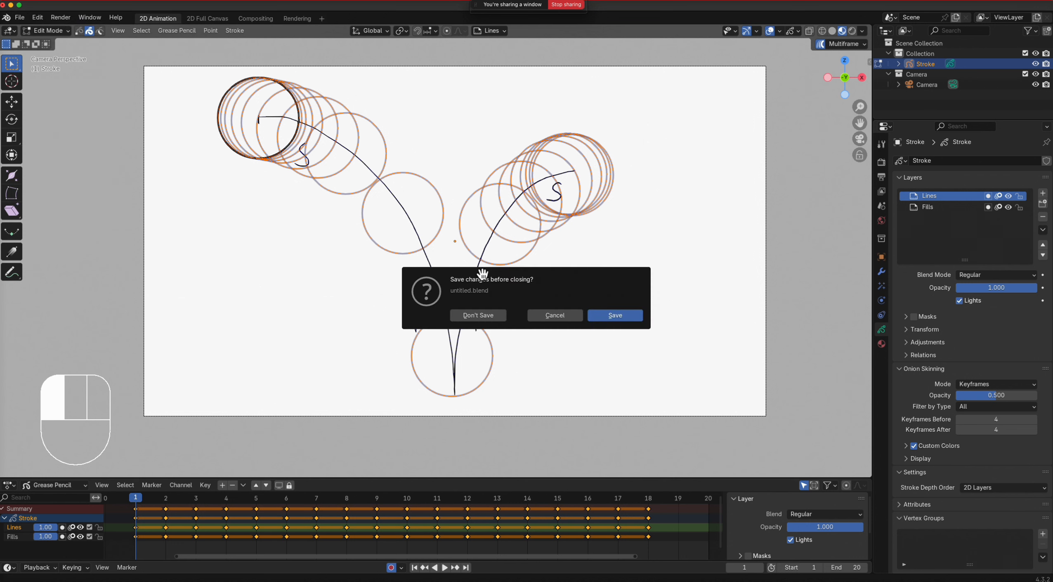
click(479, 315)
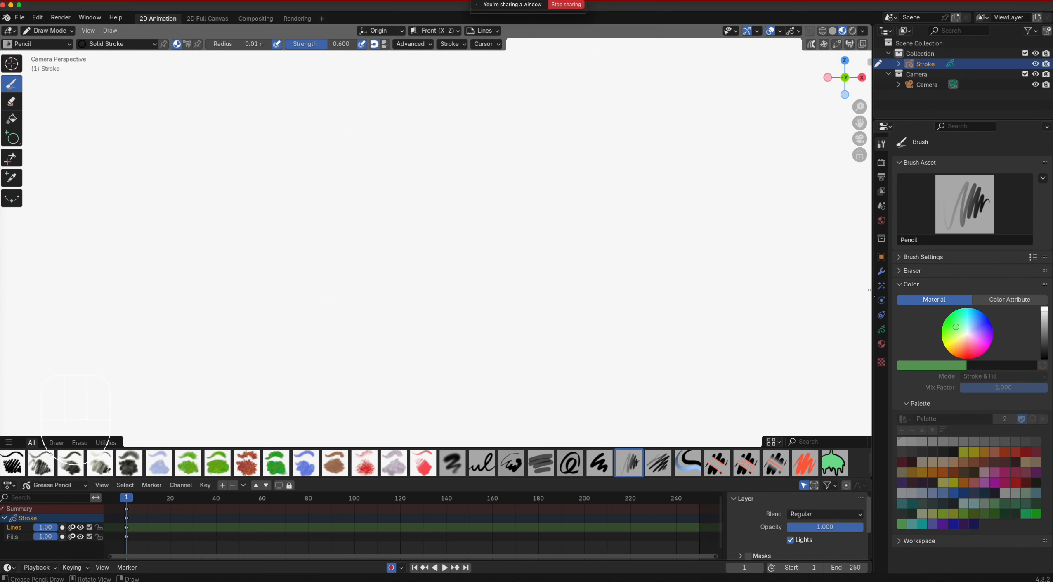
click(882, 329)
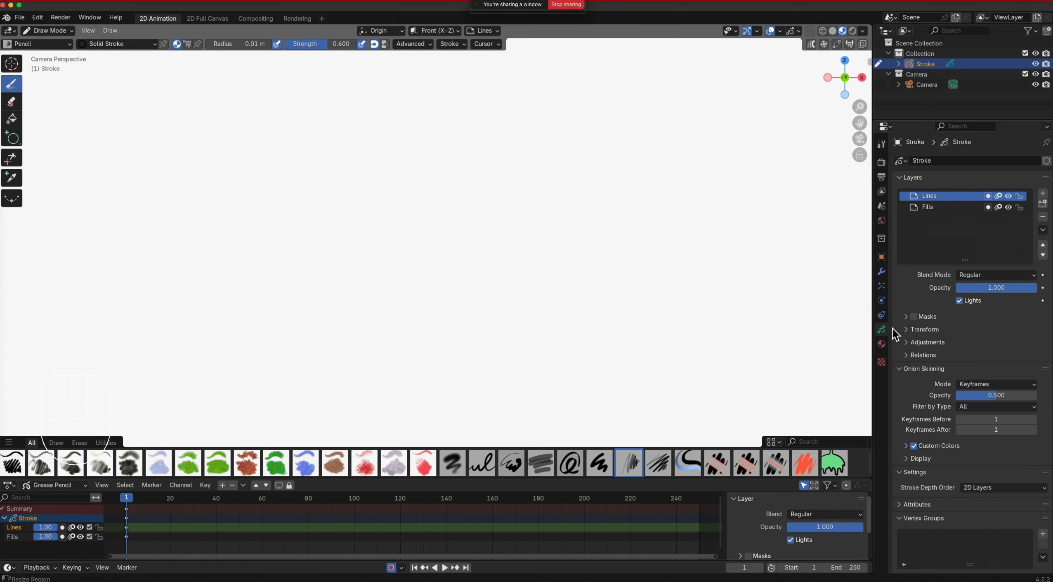
Step: Draw a nearly horizontal ground line across the lower canvas on the Fills layer with the Pencil brush
click(939, 207)
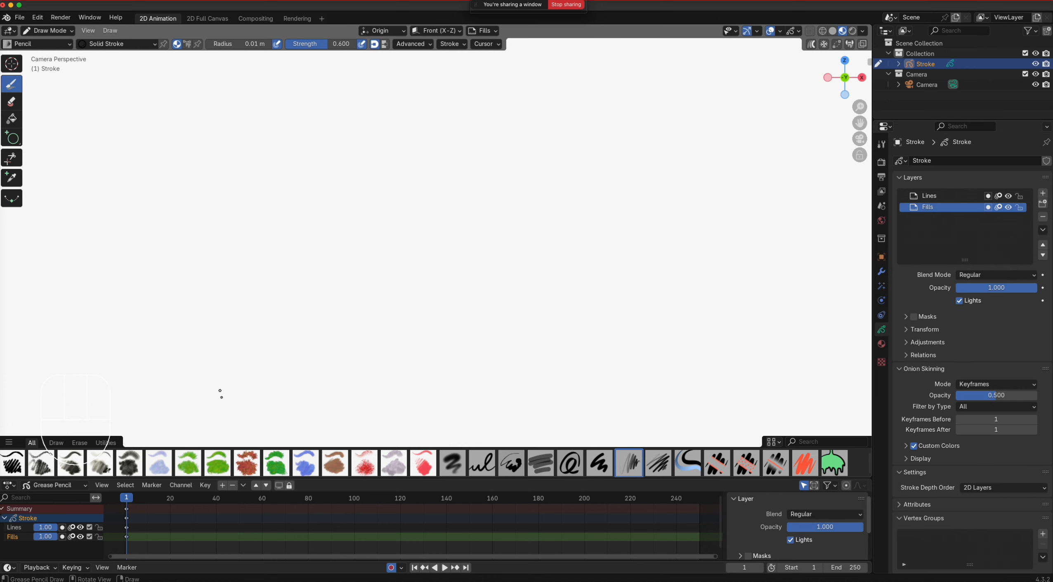
drag(206, 397, 783, 406)
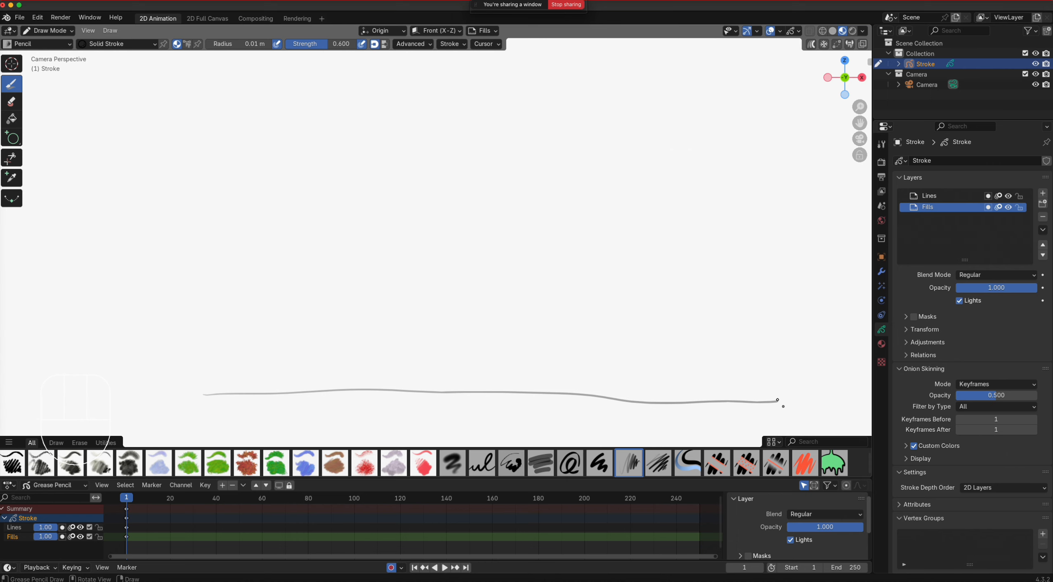
Step: Make Lines the active layer and activate the Circle tool, with the whole camera frame in view
click(957, 198)
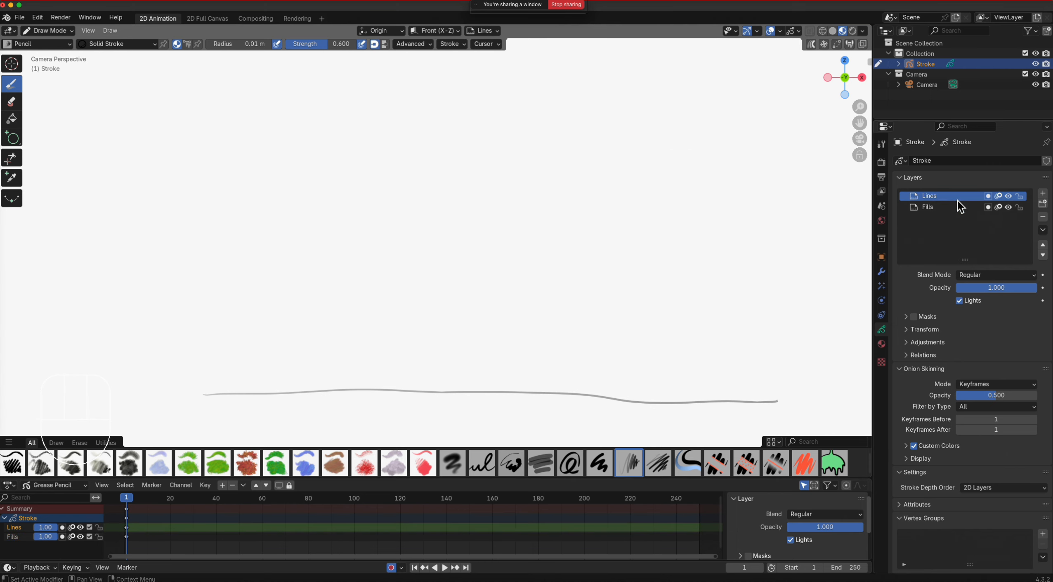
click(608, 467)
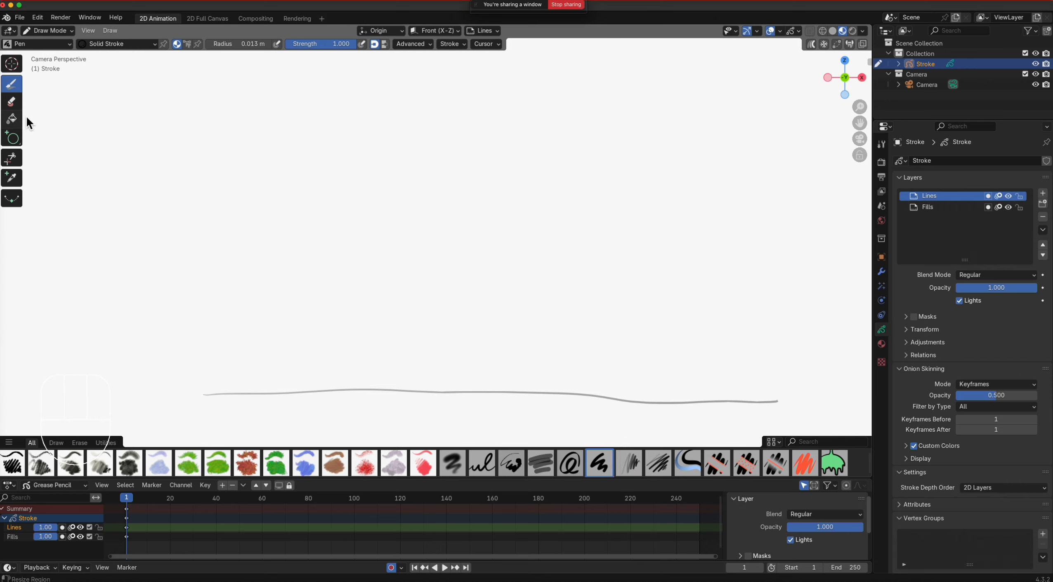
click(14, 139)
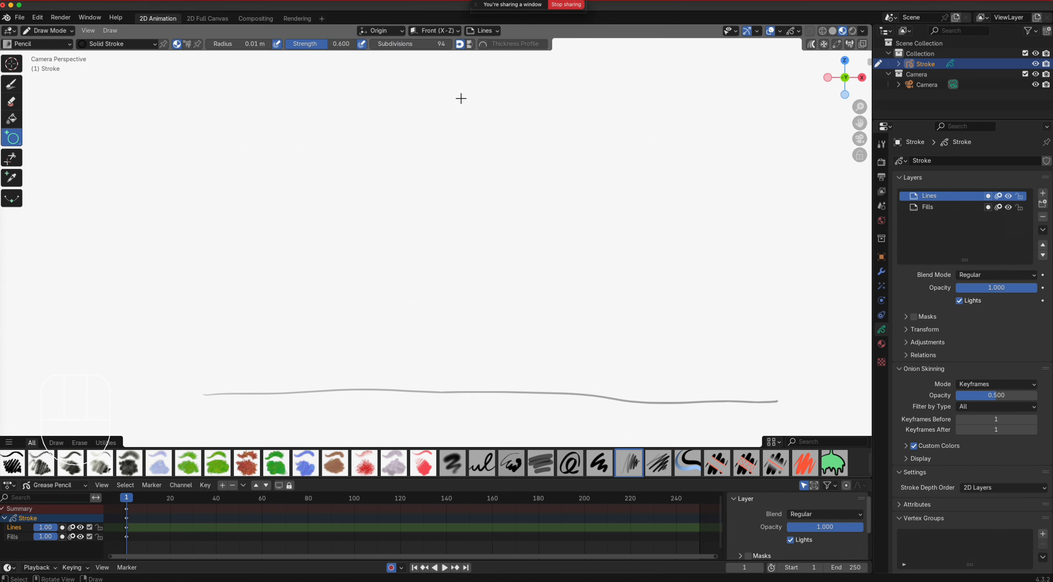
scroll(480, 160, down, 2)
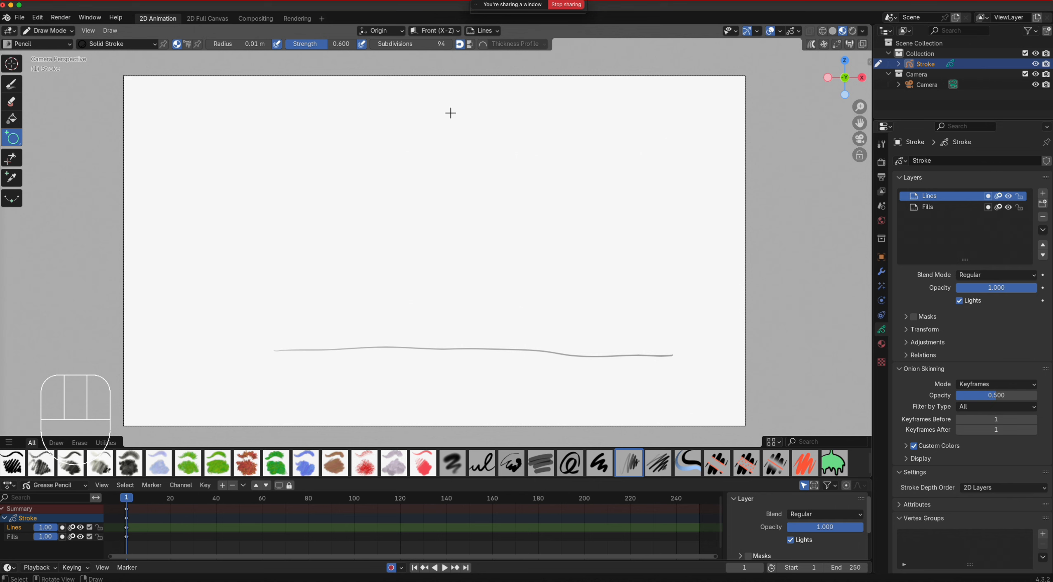
key(shift)
shift+drag(436, 115, 461, 140)
key(Return)
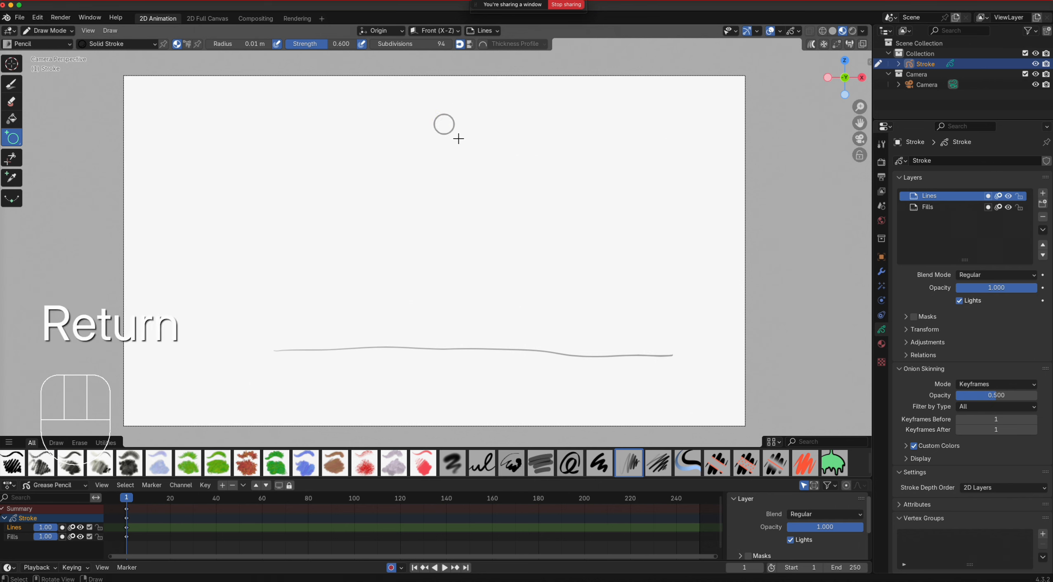
key(super+z)
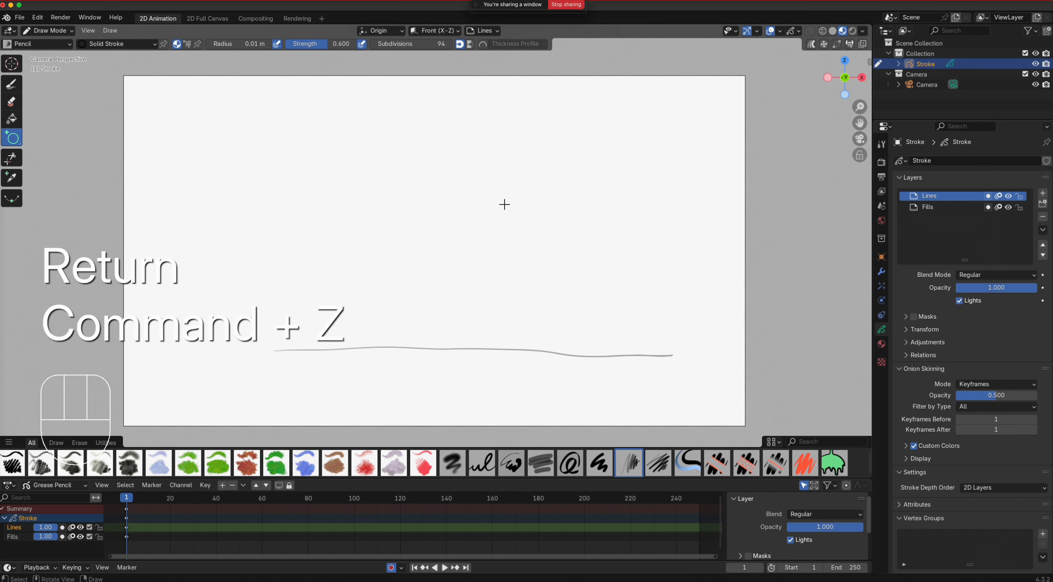
Step: Draw a circle with the Pen brush near the top centre of the camera frame as the ball
click(599, 462)
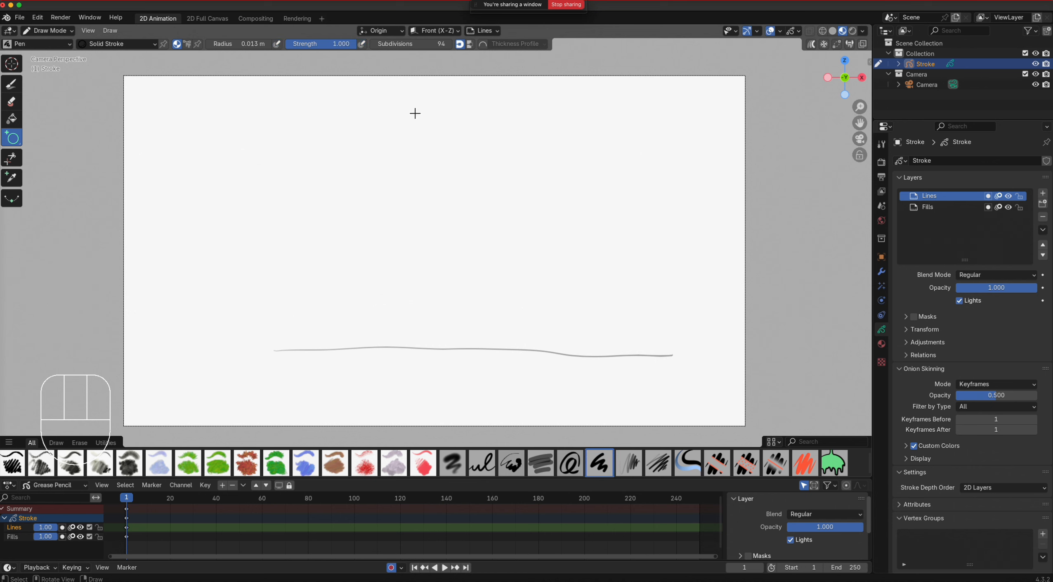
key(shift)
shift+drag(448, 104, 490, 150)
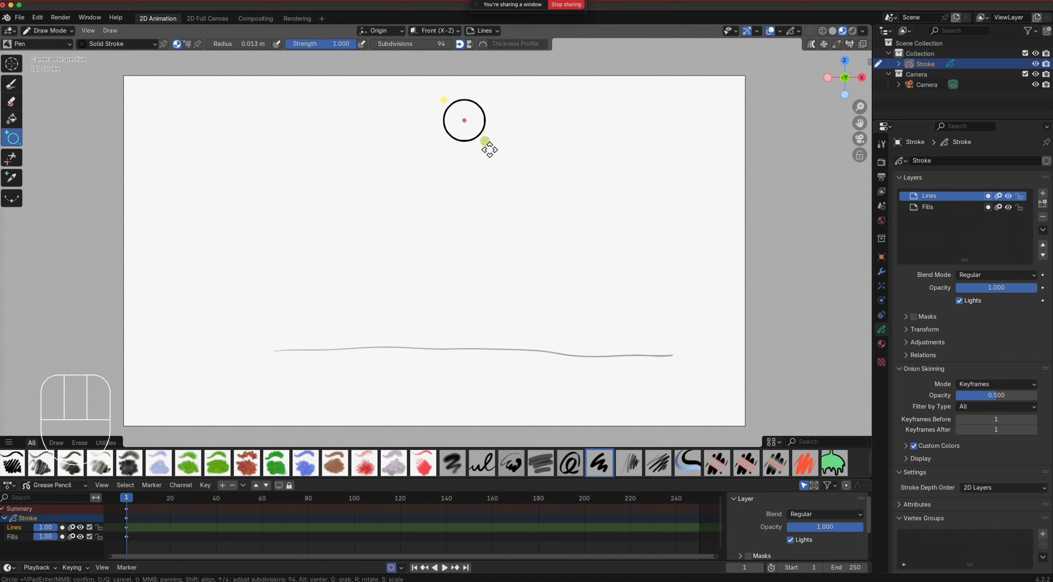
key(Return)
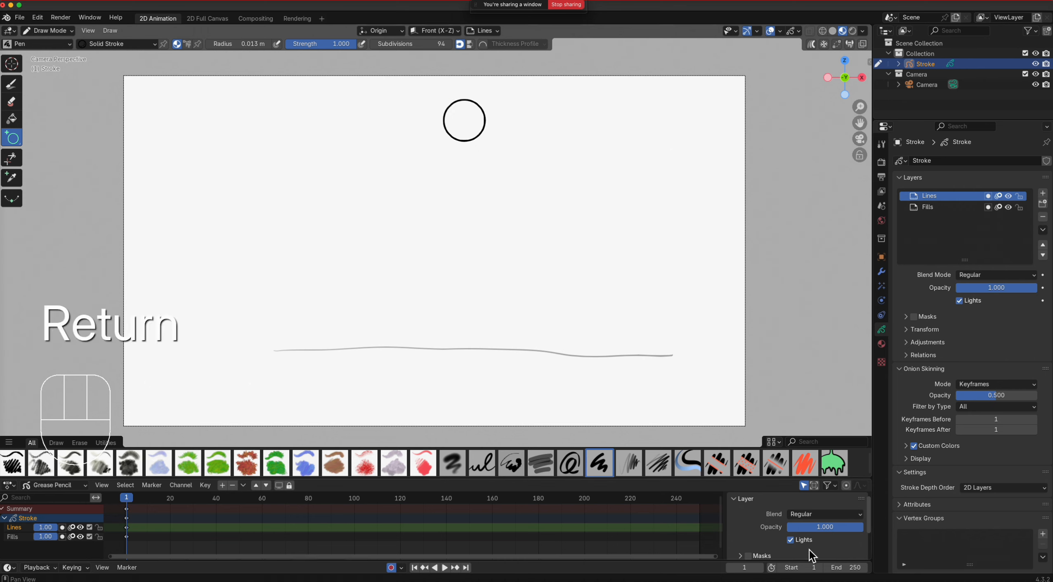
Step: Set the animation's end frame to 24 and fit frames 1 to 24 in the timeline
click(848, 568)
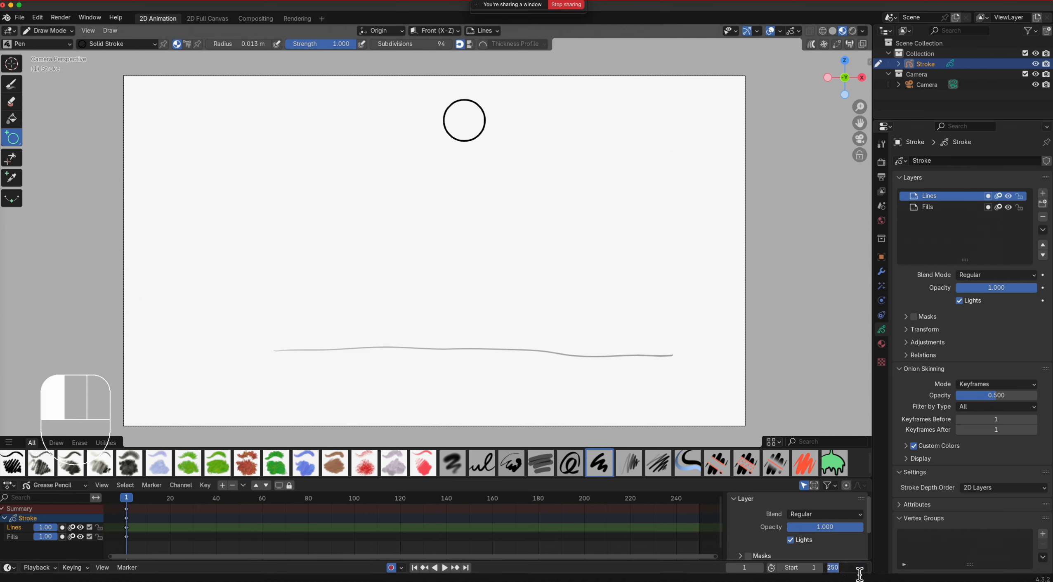
text(24)
key(Return)
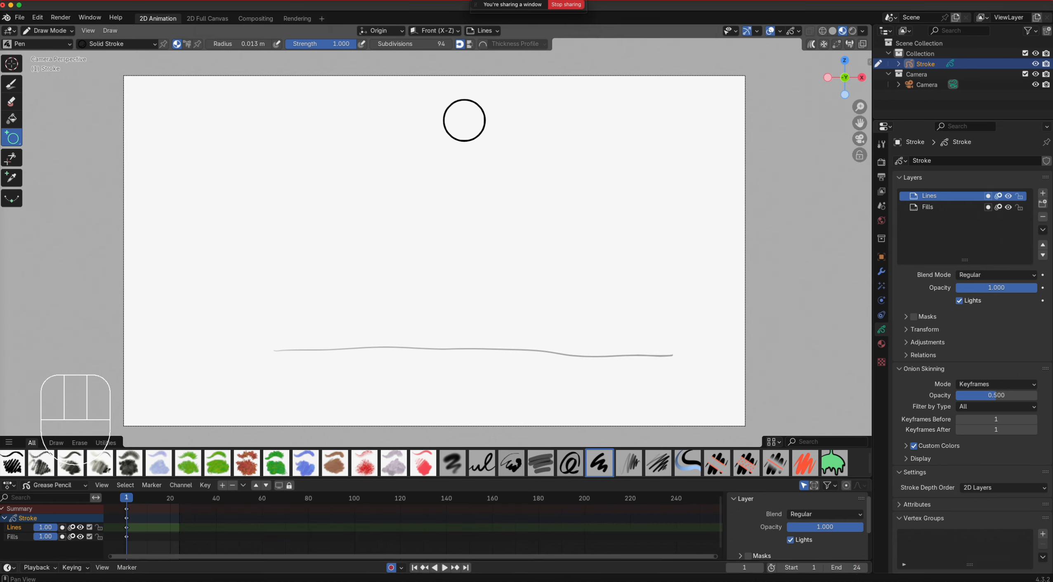
middle_drag(149, 528, 349, 524)
scroll(425, 524, up, 8)
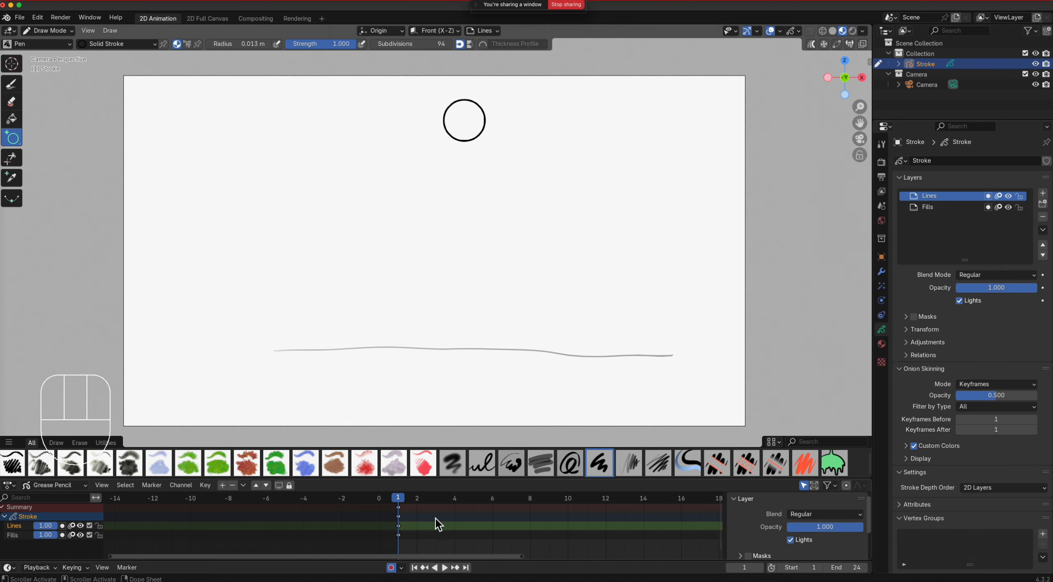
scroll(559, 536, up, 3)
middle_drag(559, 535, 389, 527)
scroll(348, 534, up, 3)
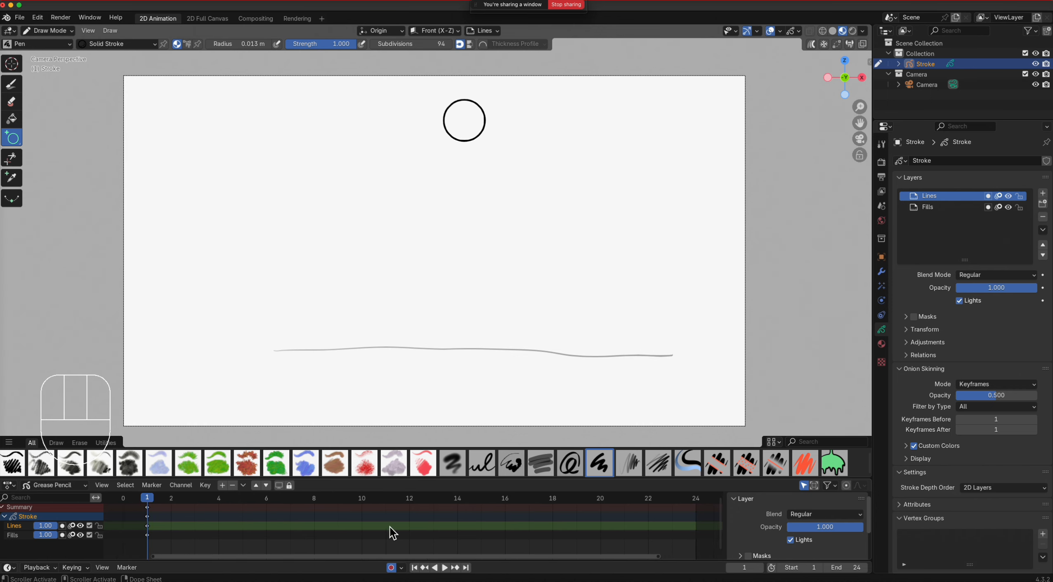
scroll(389, 526, up, 1)
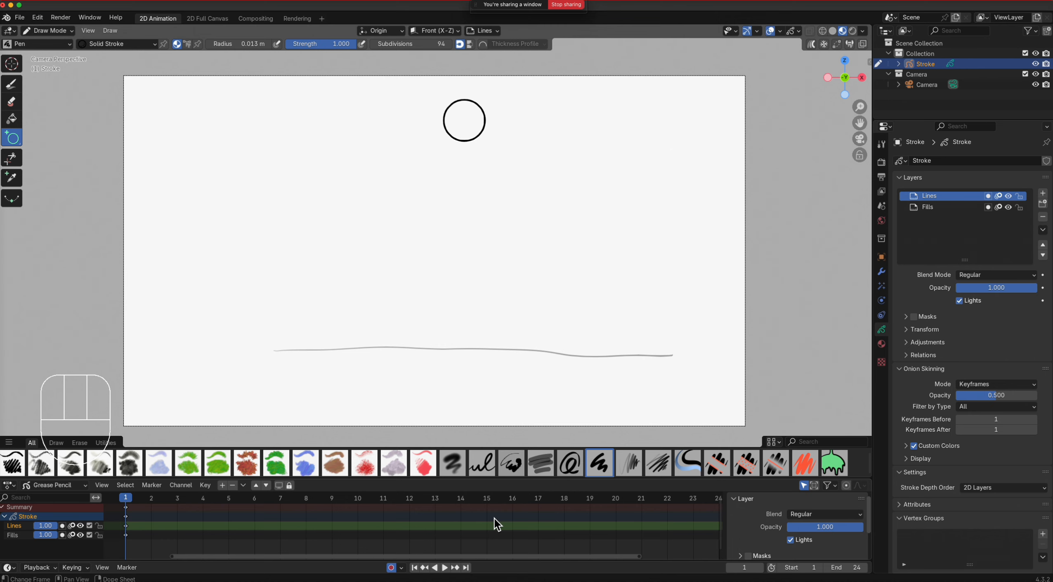
shift+middle_drag(496, 519, 490, 523)
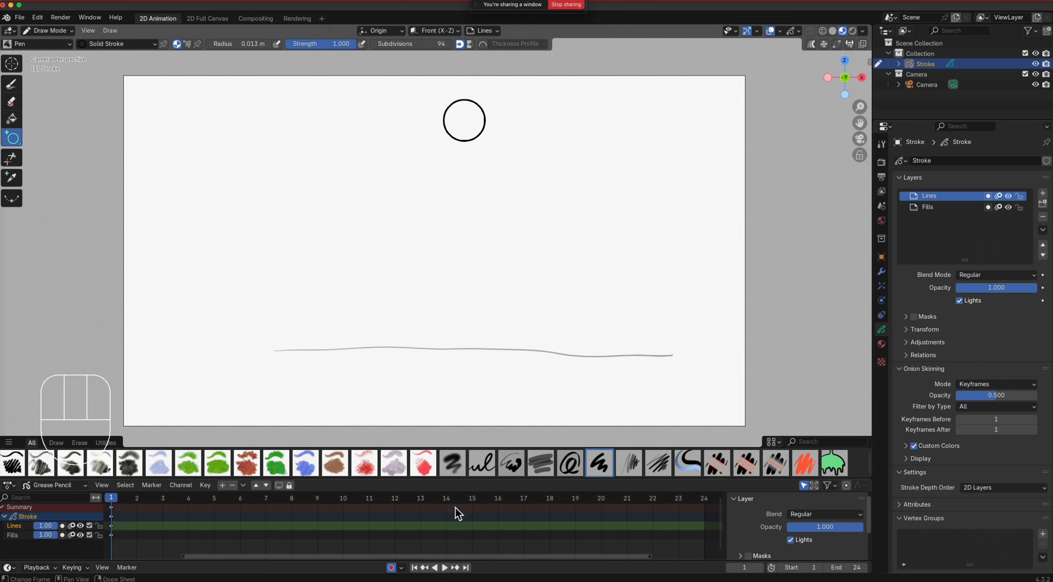
Step: On frame 12, move the circle straight down in Edit Mode until it rests on the ground line
click(425, 509)
drag(424, 499, 390, 507)
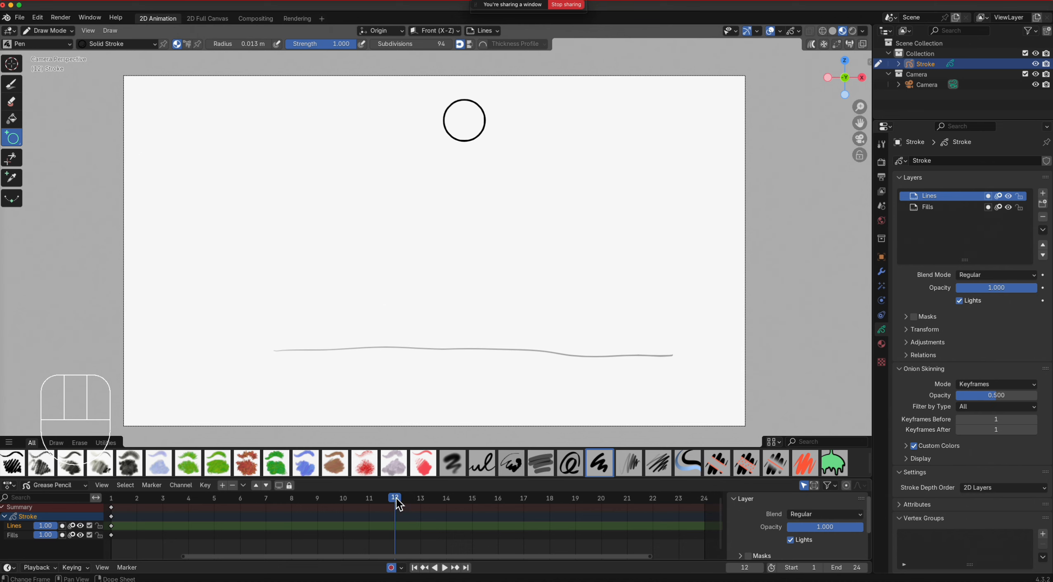
click(59, 33)
click(51, 57)
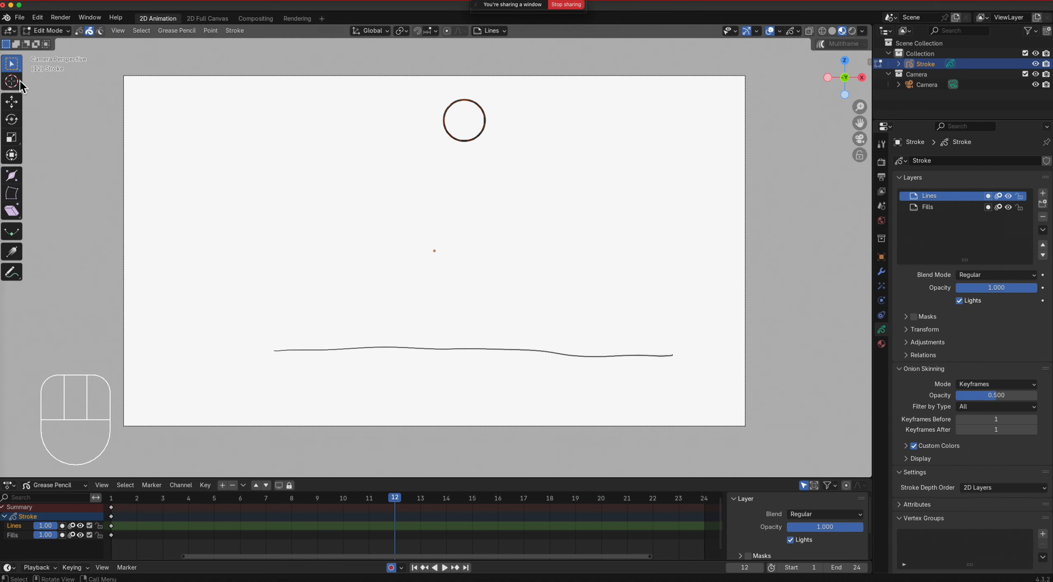
click(12, 107)
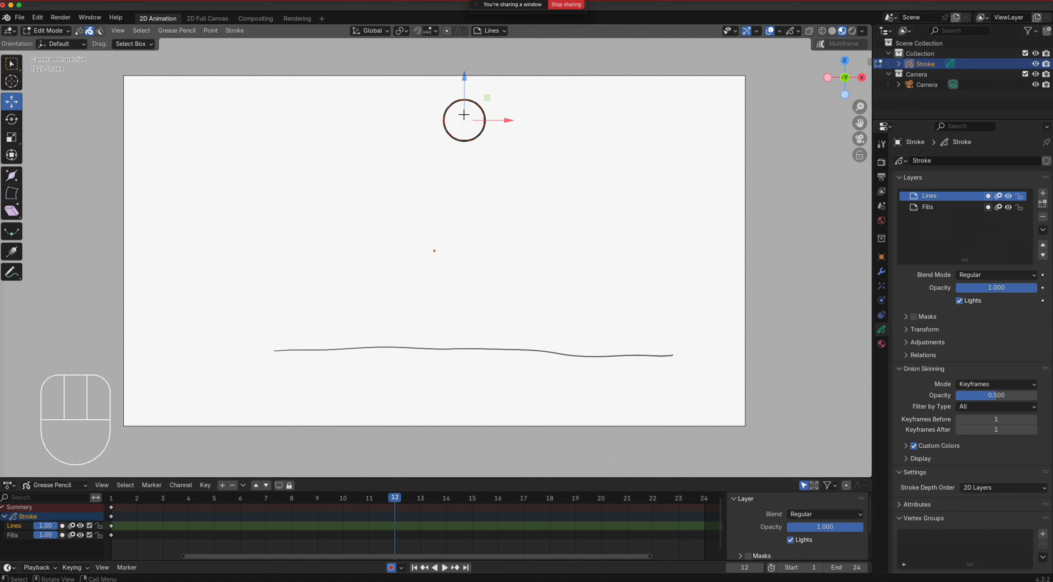
drag(466, 81, 460, 334)
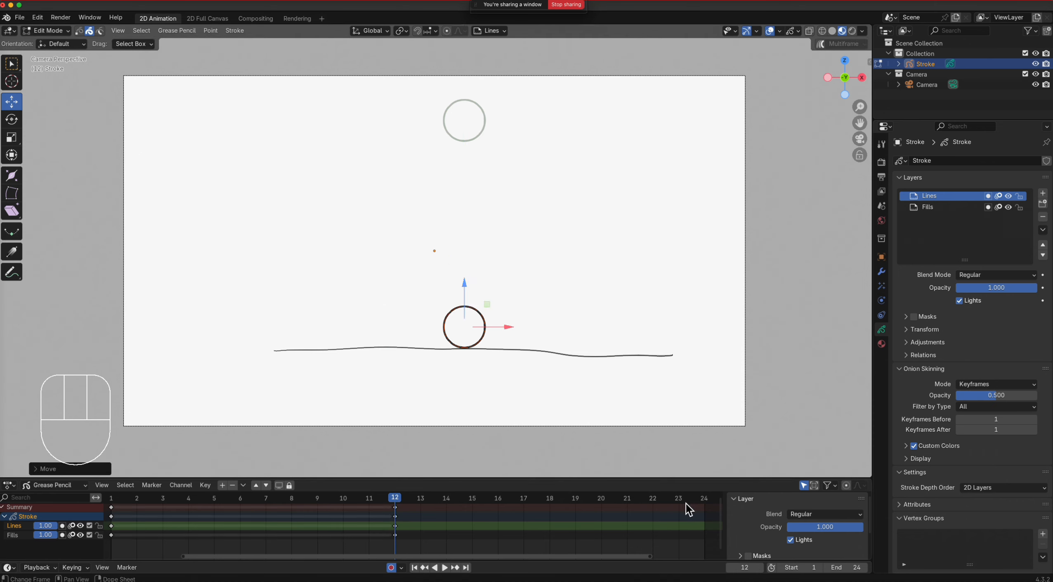
Step: Go to frame 24, lock the Fills layer and make Lines the active layer again
click(706, 504)
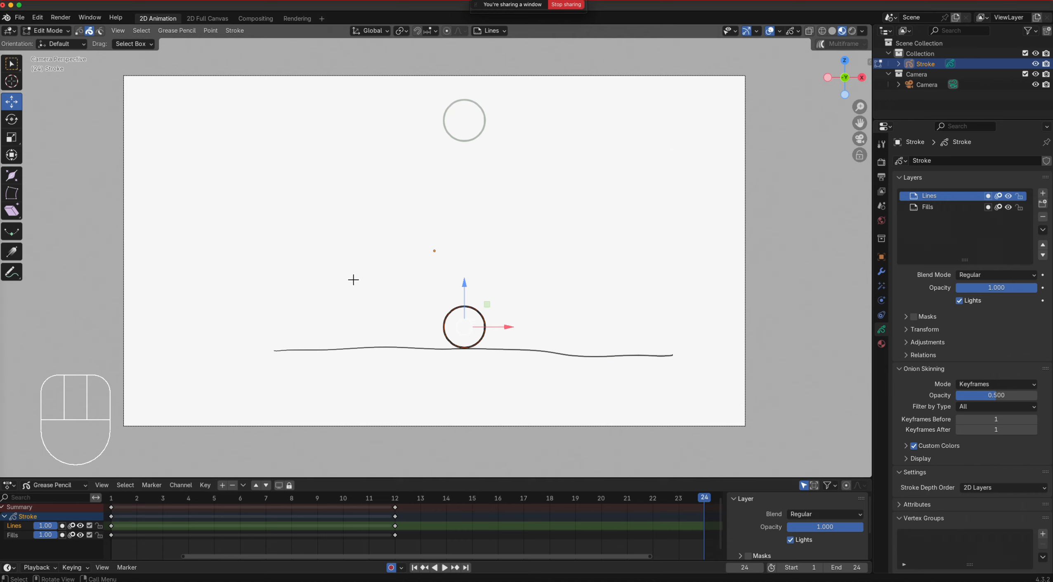
drag(142, 549, 108, 507)
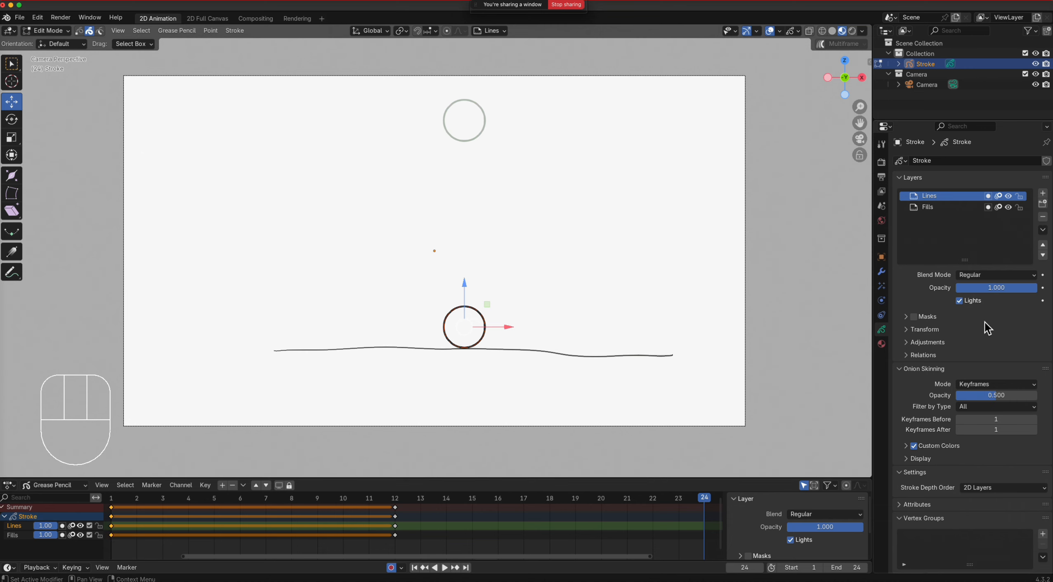
click(950, 208)
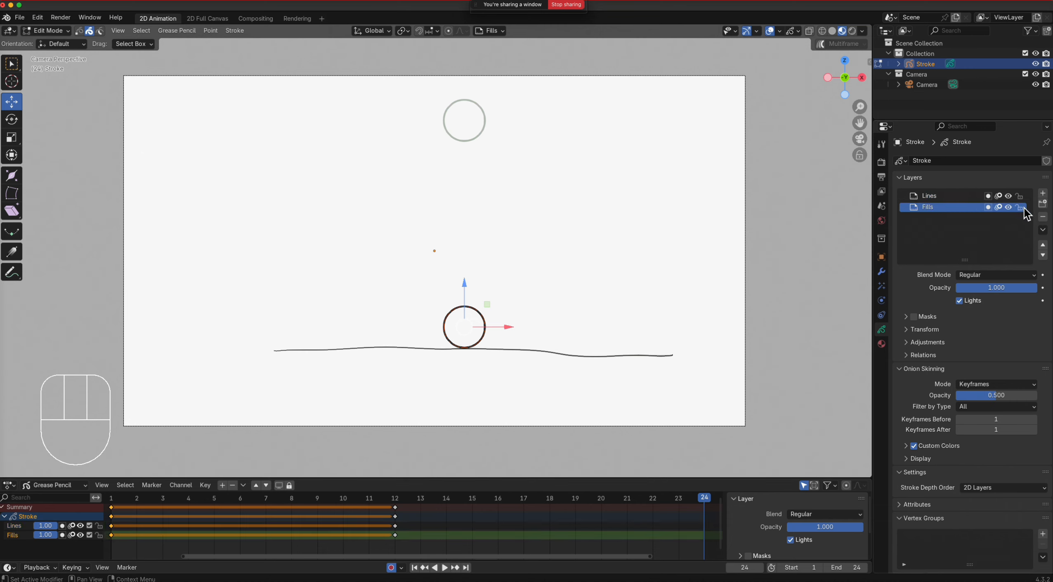
click(1019, 207)
click(970, 198)
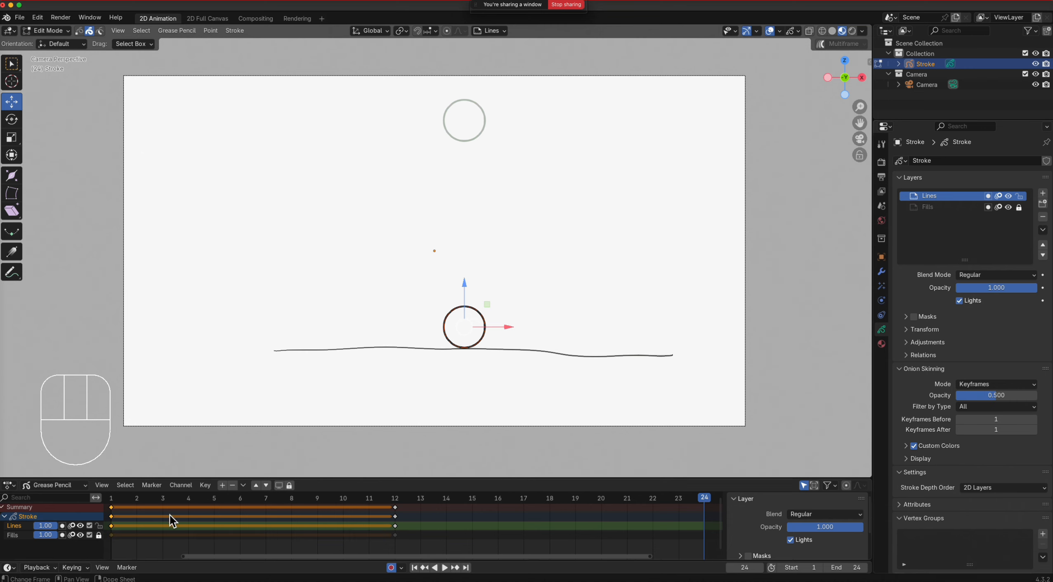
Step: Duplicate the Lines keyframe from frame 1 to frame 24 and play back the animation
click(113, 531)
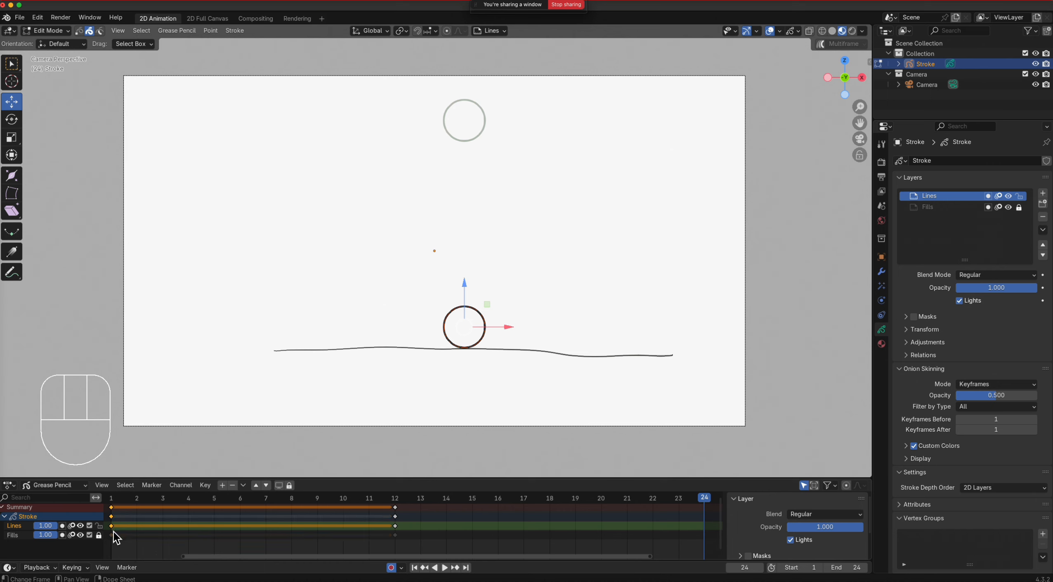
click(116, 546)
drag(116, 542, 109, 523)
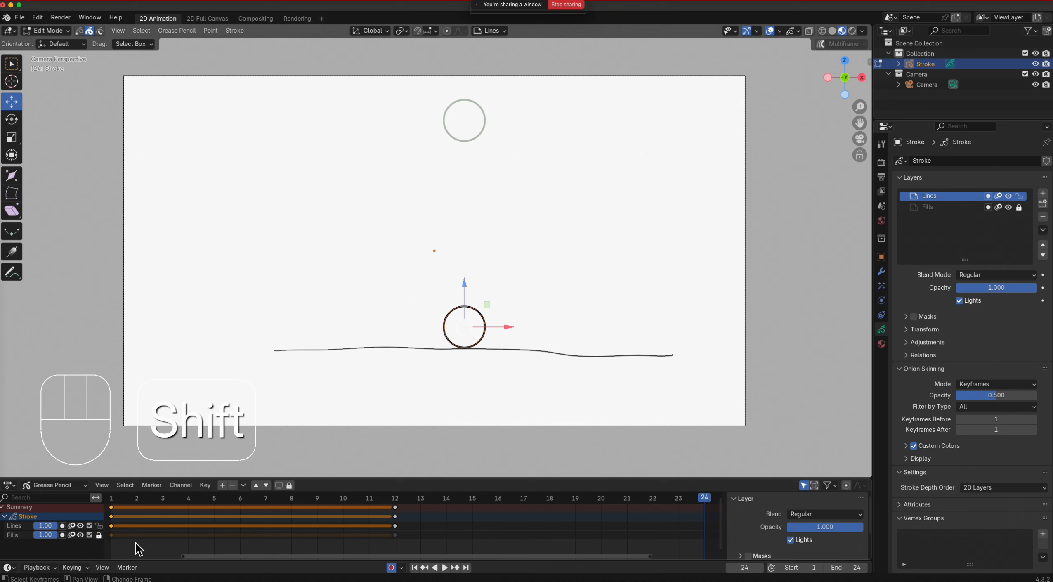
key(shift+d)
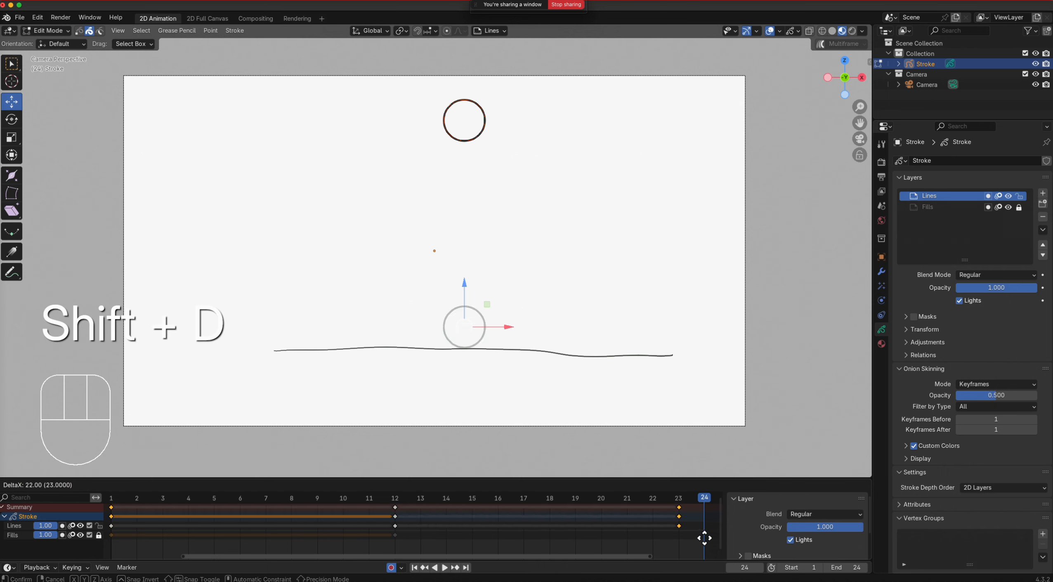
click(727, 539)
key(space)
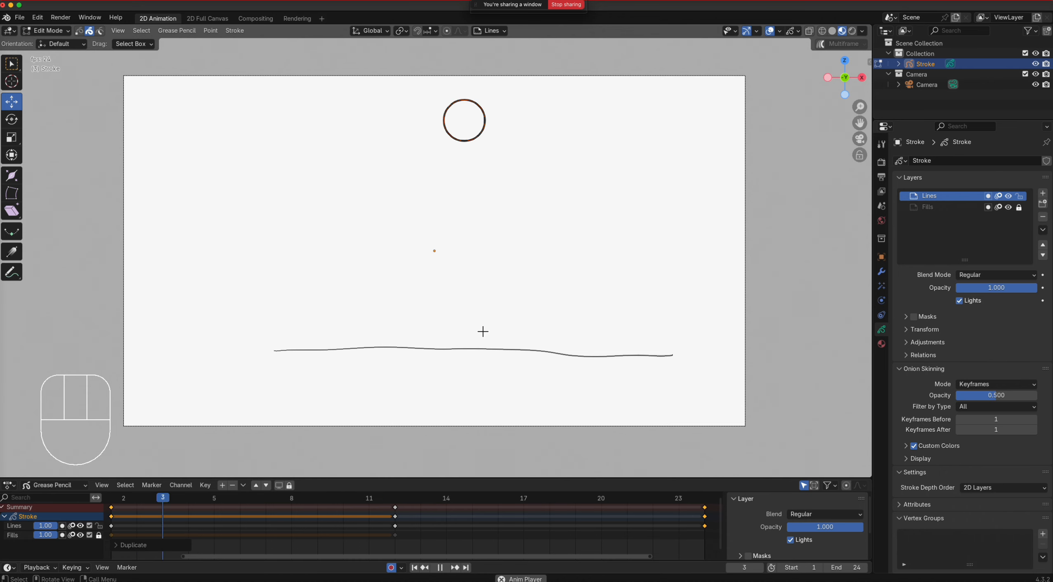
key(space)
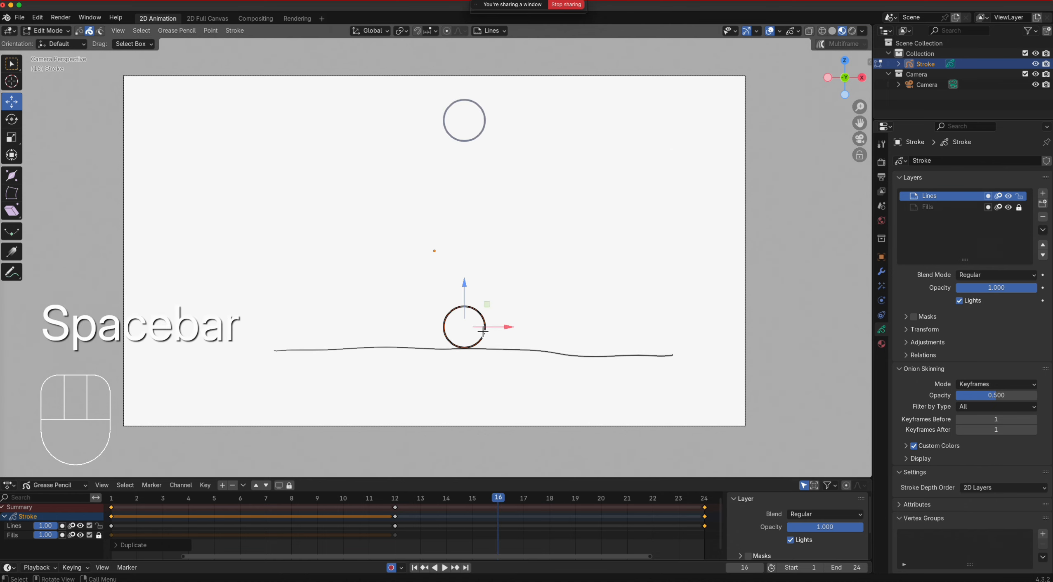
Step: Move the Lines keyframe from frame 12 to frame 8 and play back the animation
click(399, 505)
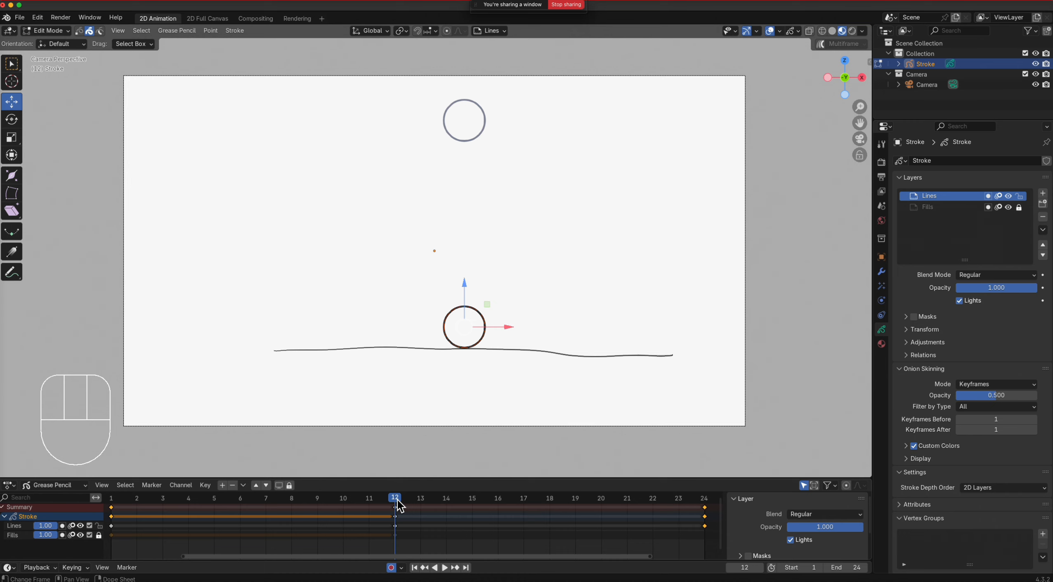
drag(398, 504, 336, 510)
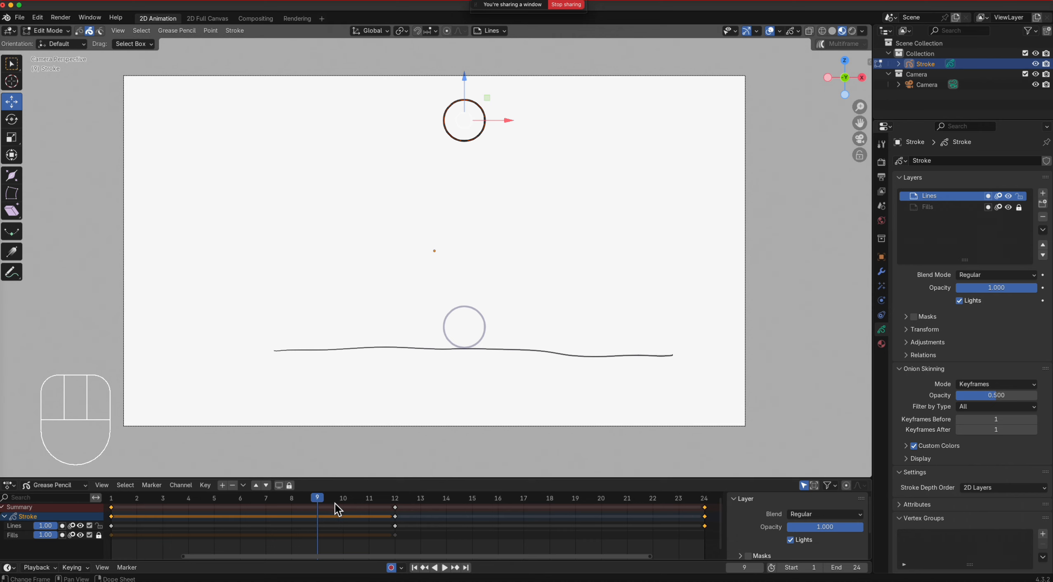
drag(326, 501, 306, 521)
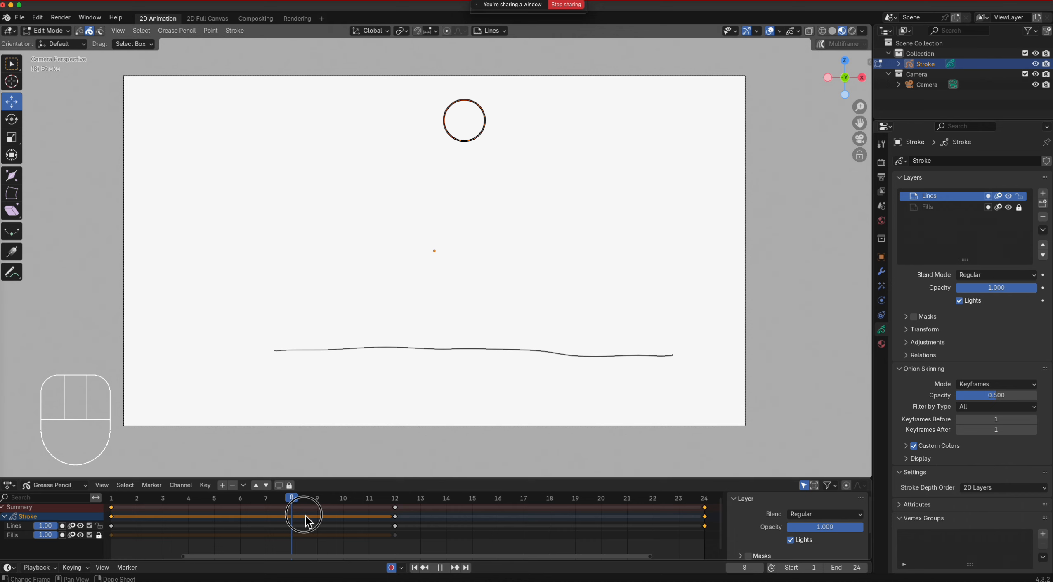
mouse_move(307, 520)
mouse_down()
mouse_move(510, 515)
mouse_move(430, 509)
mouse_move(306, 523)
mouse_up()
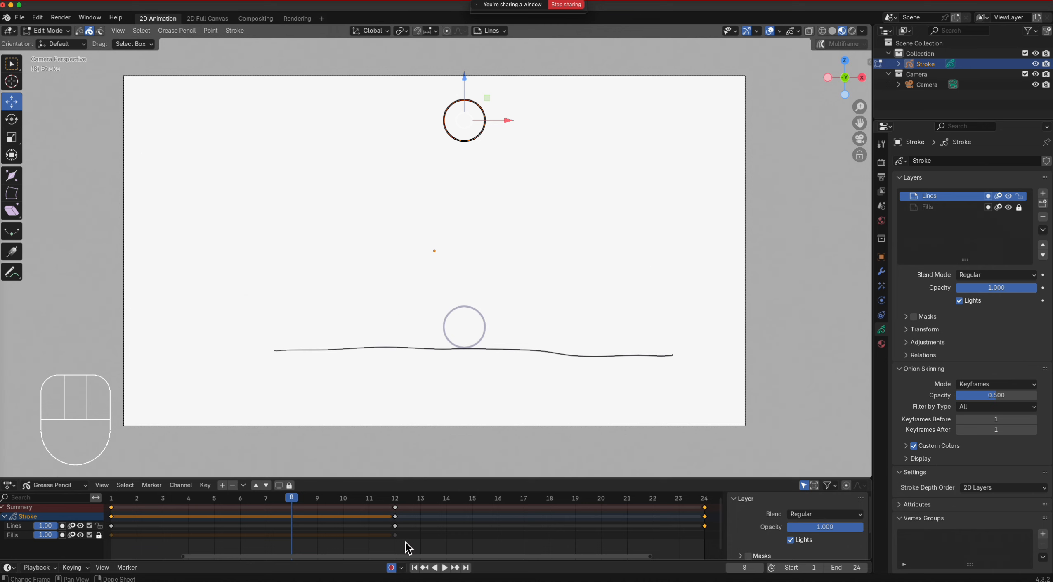
drag(402, 541, 384, 504)
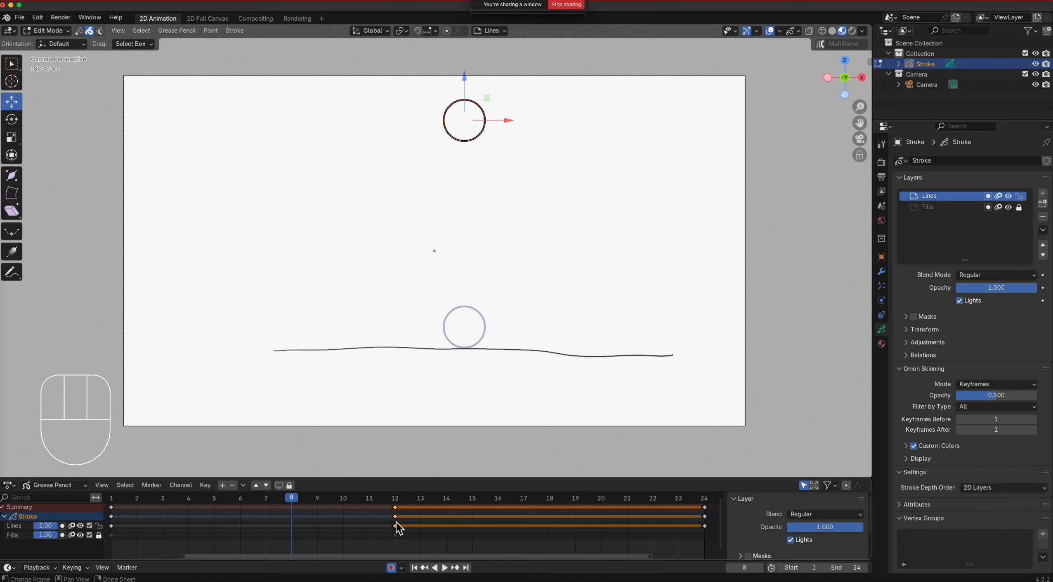
key(g)
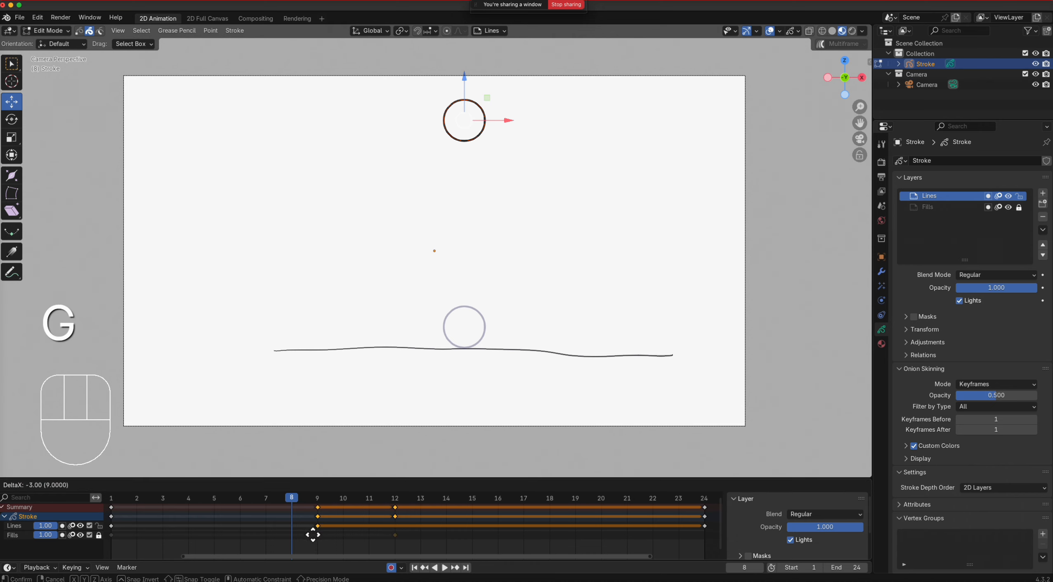
click(306, 536)
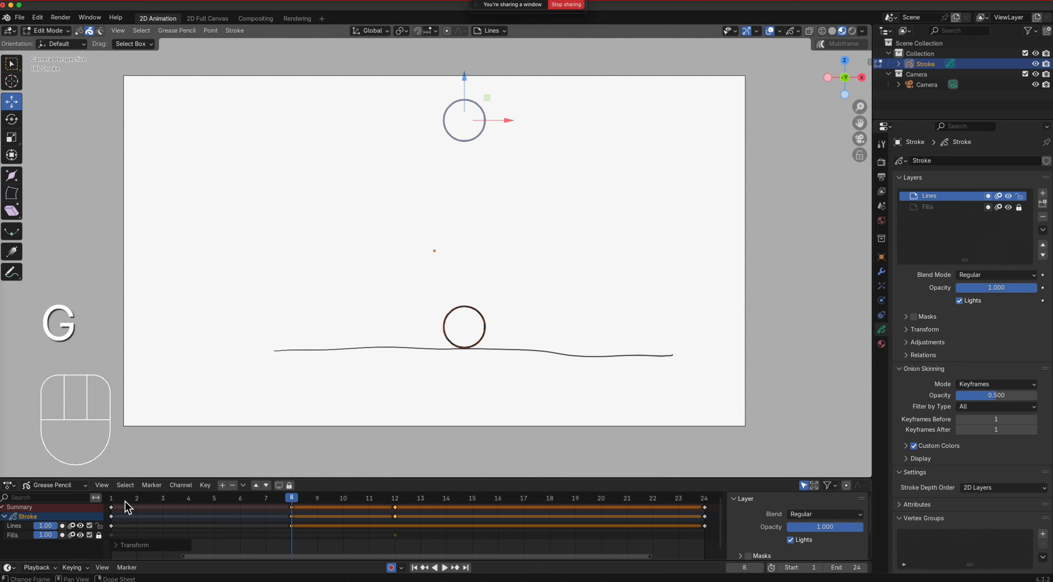
key(space)
key(space)
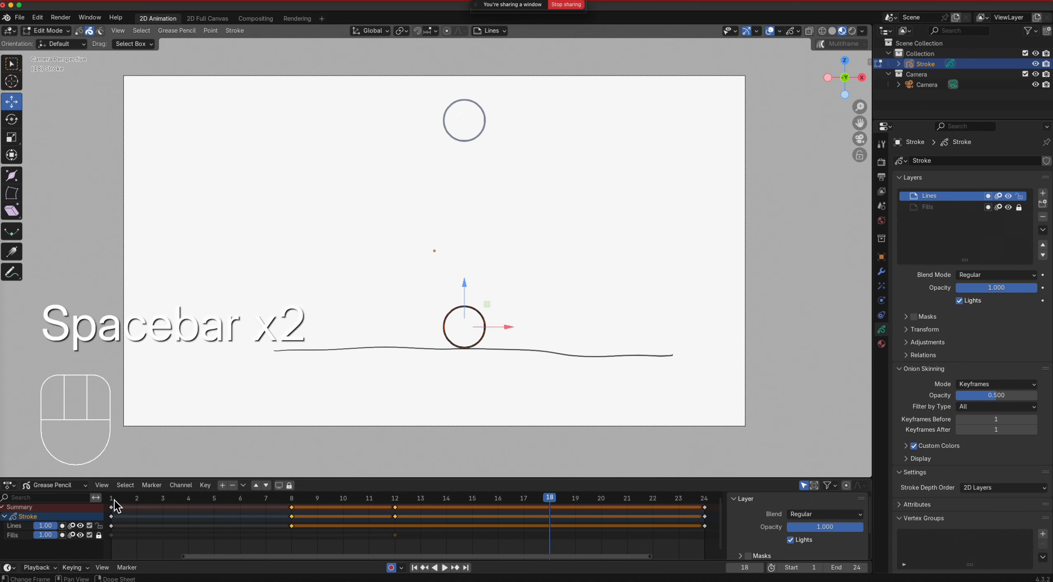
Step: Duplicate the Lines keyframe from frame 8 to frame 16 and play back the animation
drag(293, 501, 406, 514)
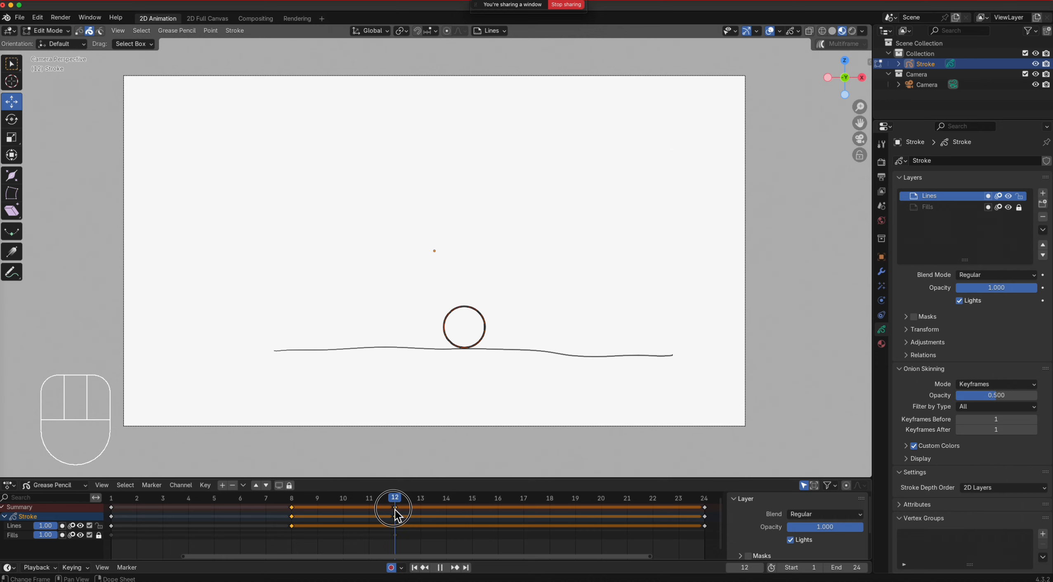
drag(395, 510, 297, 539)
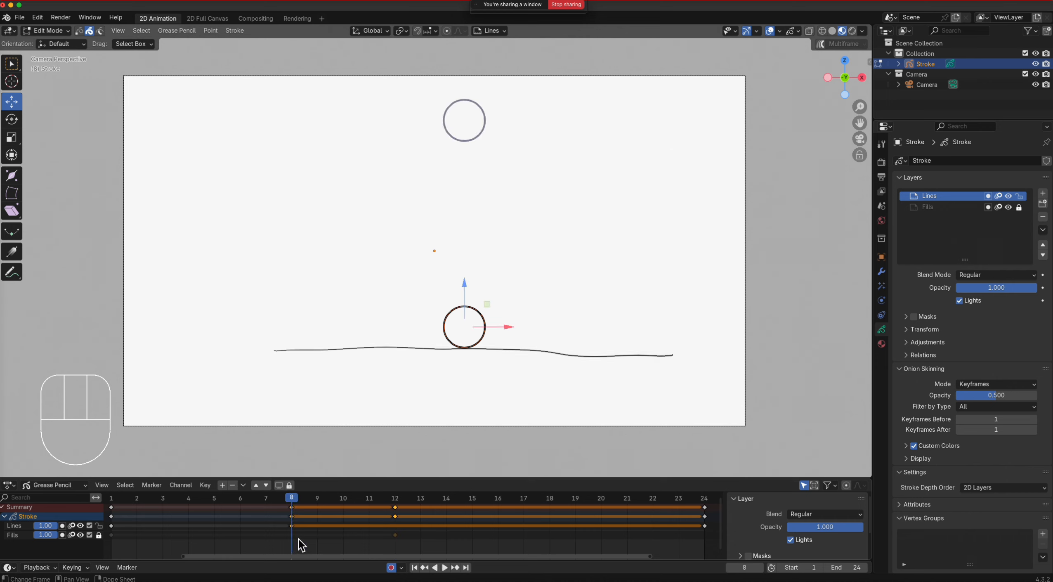
click(295, 533)
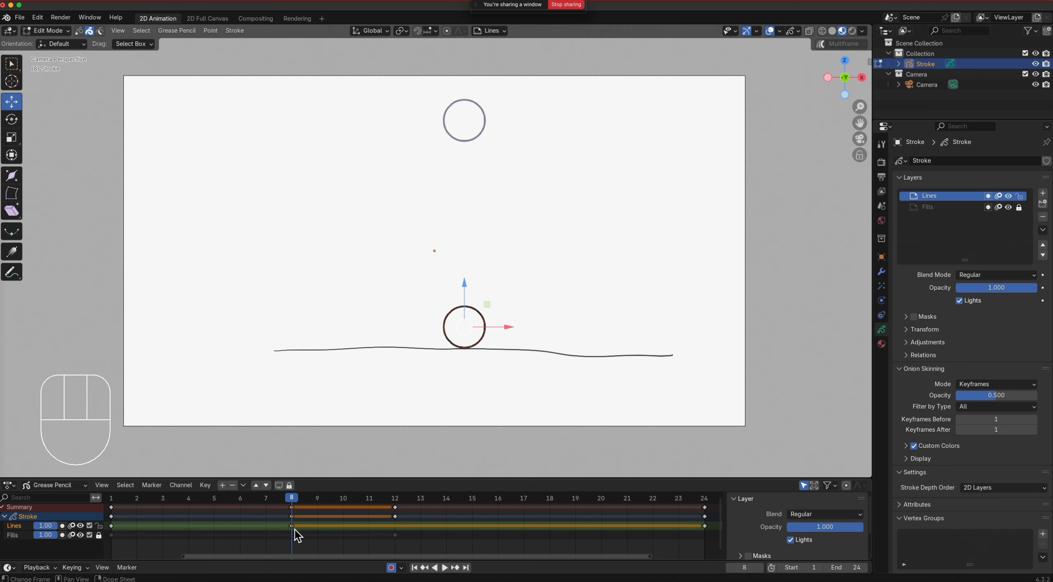
key(shift+d)
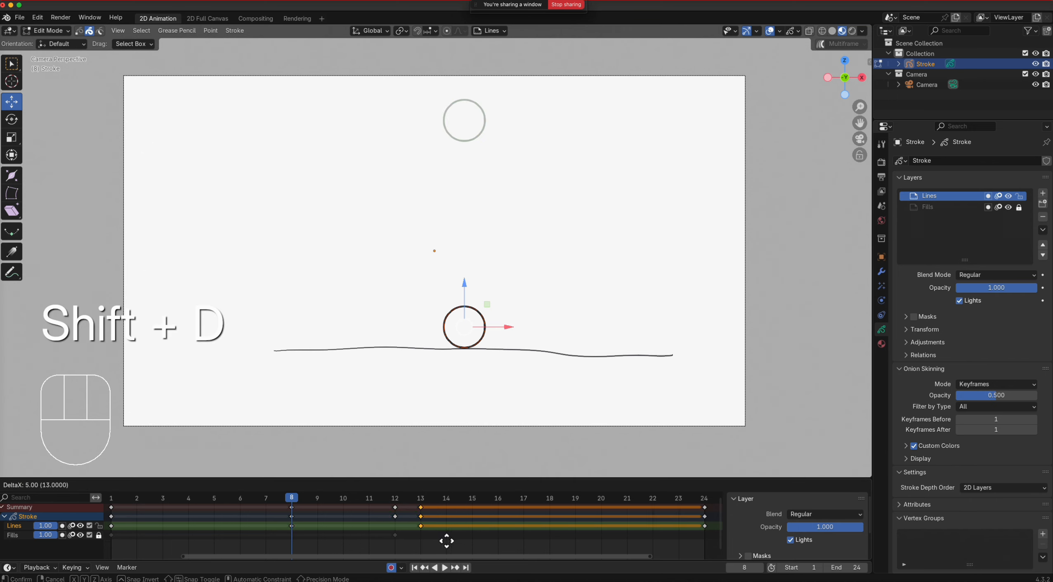
click(499, 540)
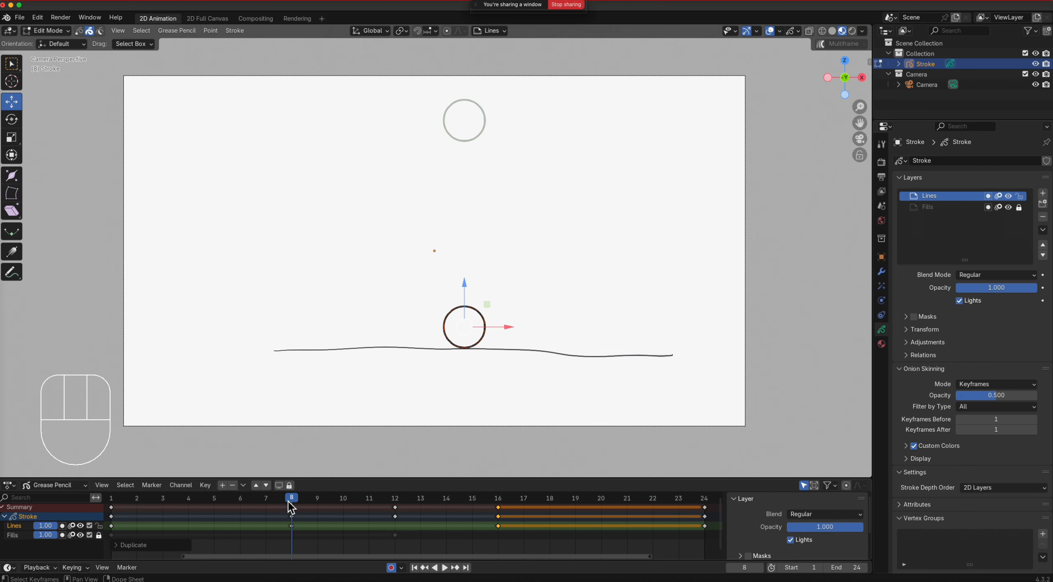
key(space)
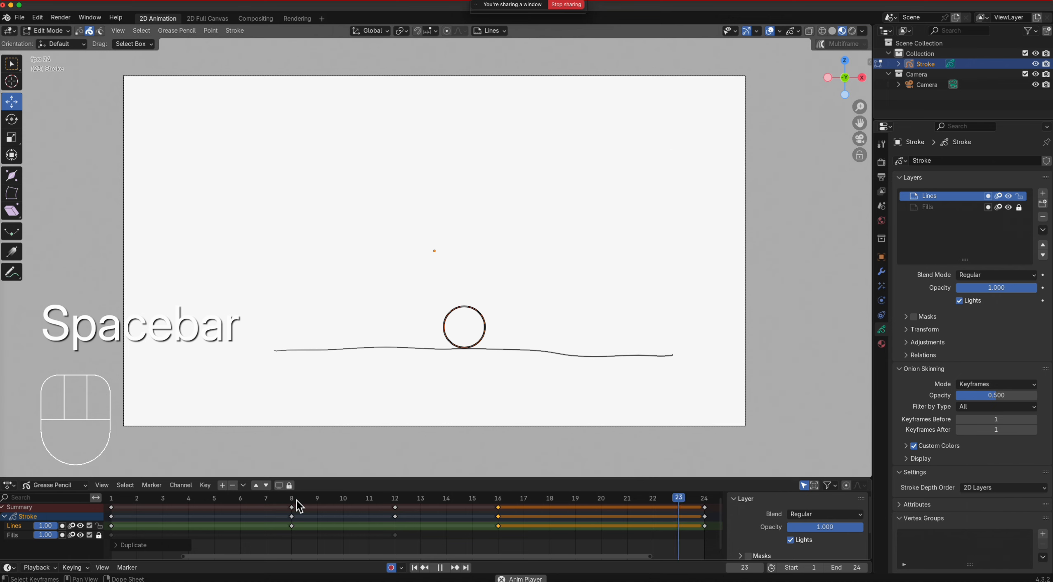
key(space)
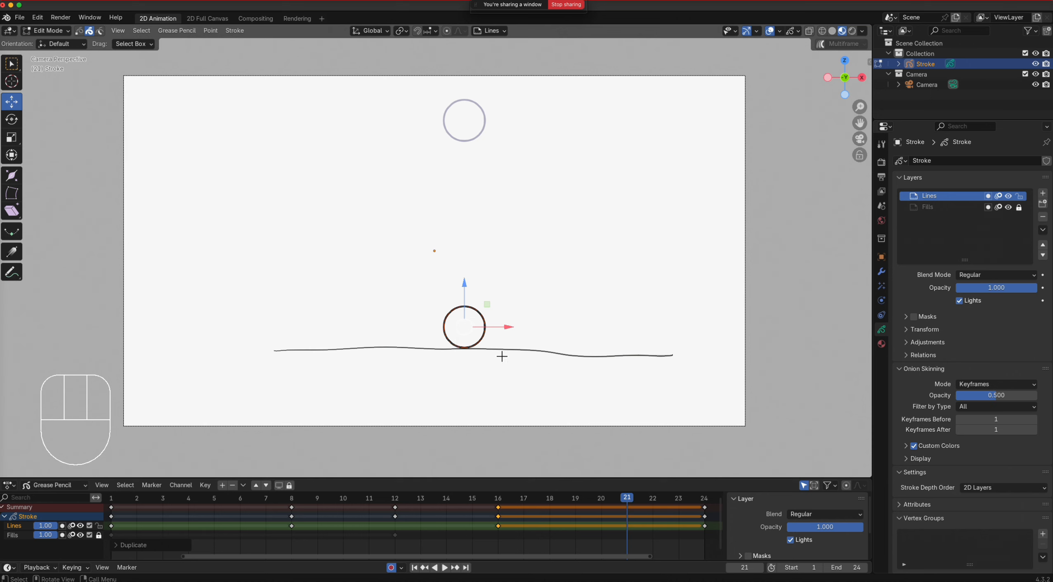
Step: On frames 2 and 3, move the raised circle slightly straight down to create the first in-betweens of the fall
drag(633, 506, 698, 523)
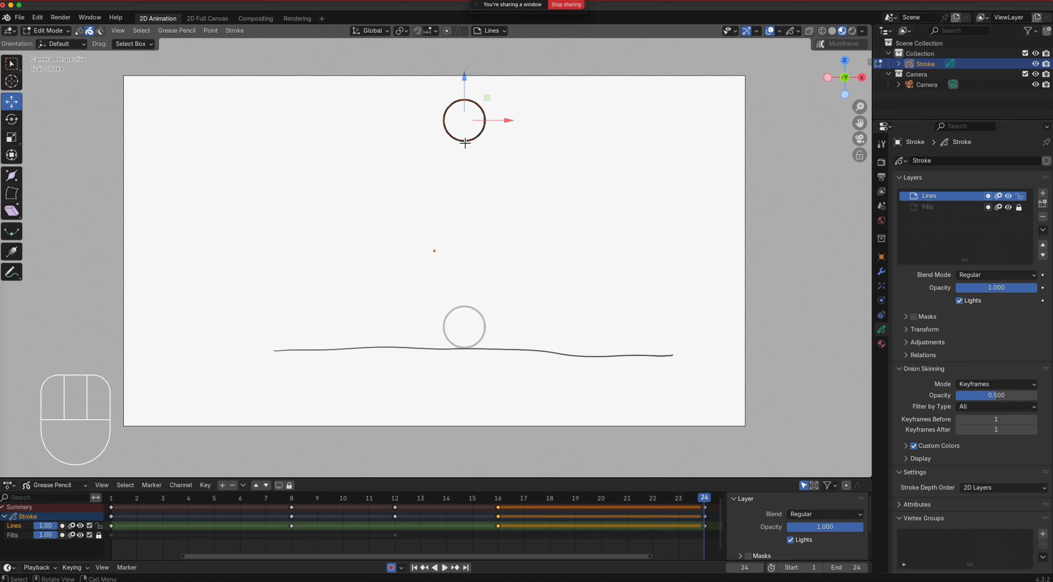
click(137, 499)
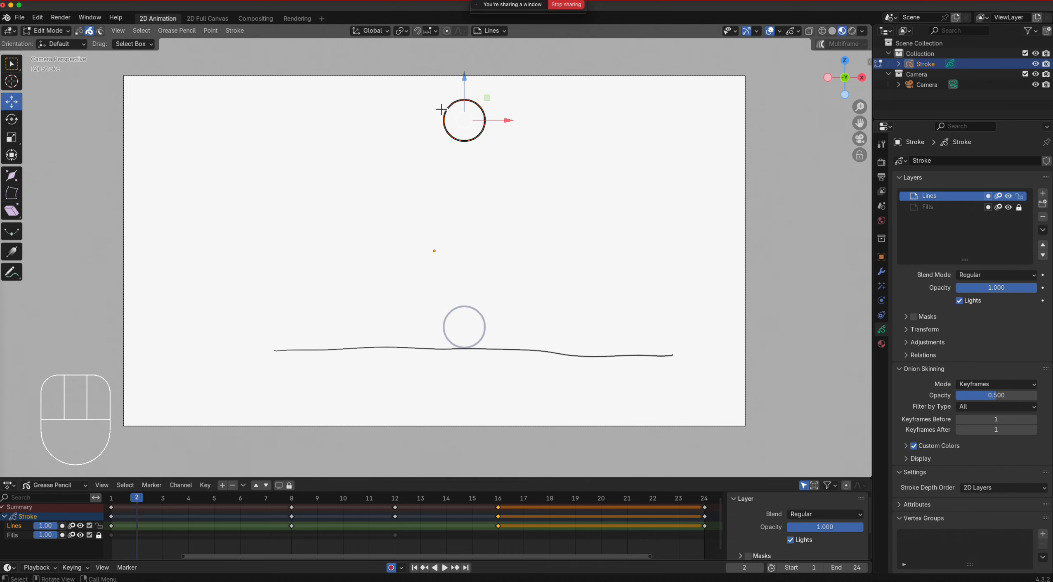
scroll(469, 131, down, 2)
scroll(469, 131, up, 4)
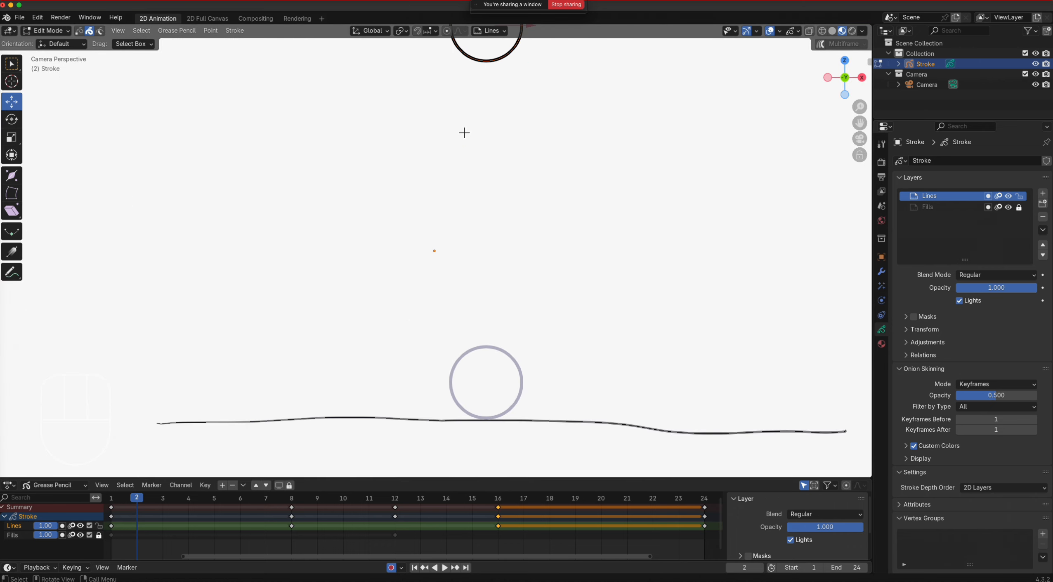
shift+middle_drag(514, 228, 494, 383)
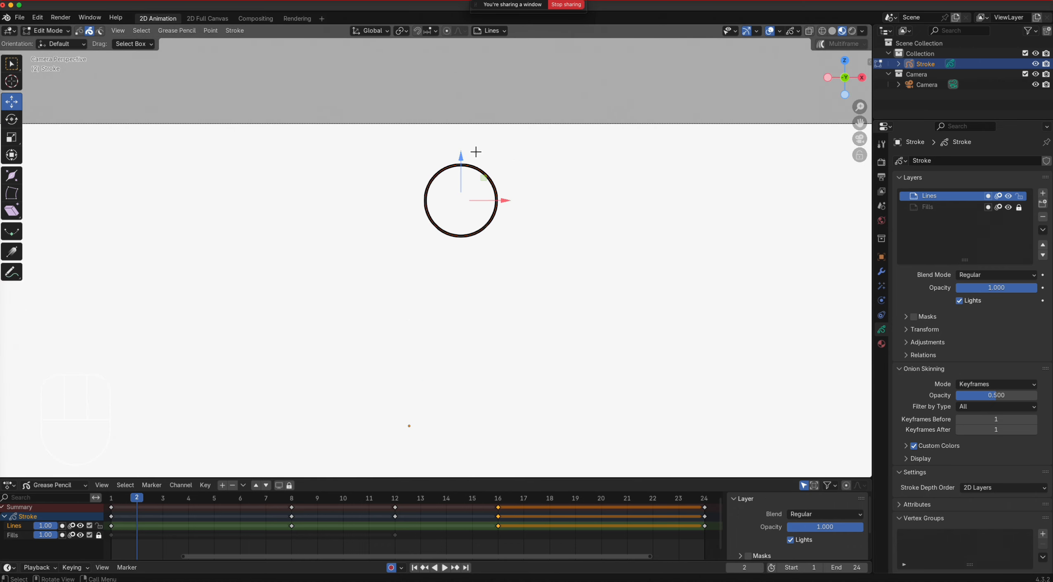
drag(462, 159, 466, 169)
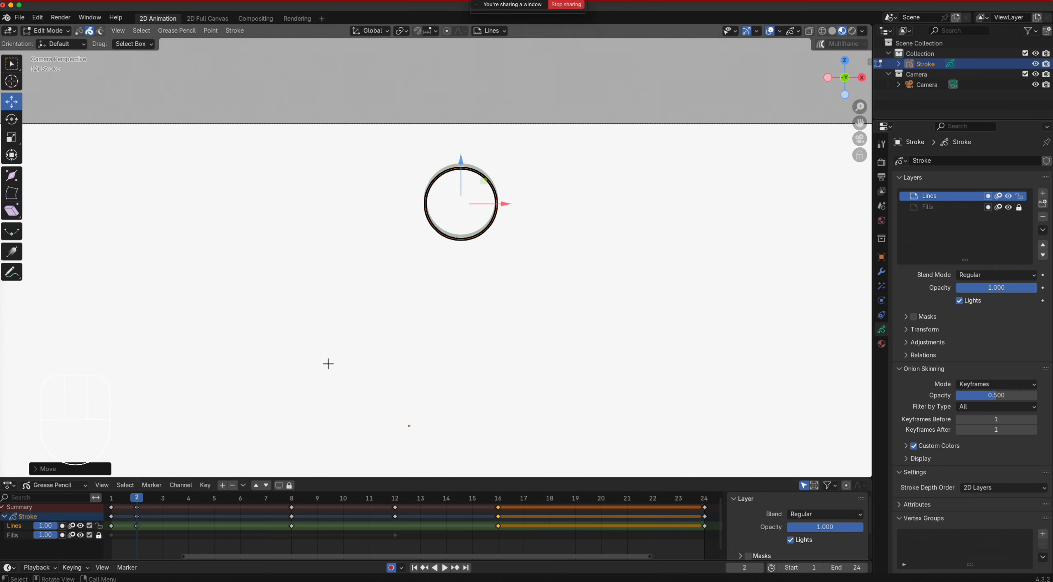
key(Right)
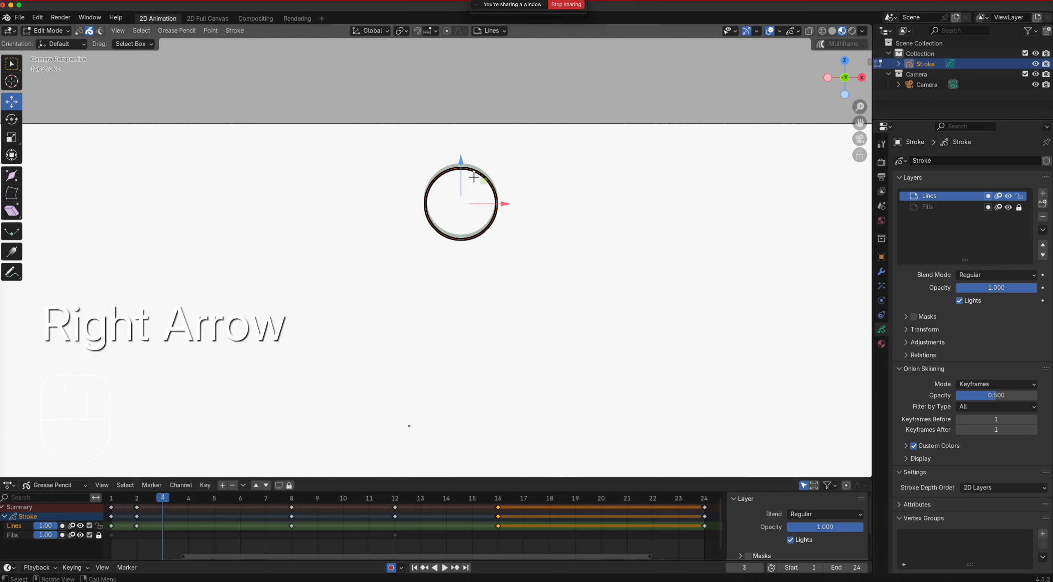
drag(462, 167, 467, 179)
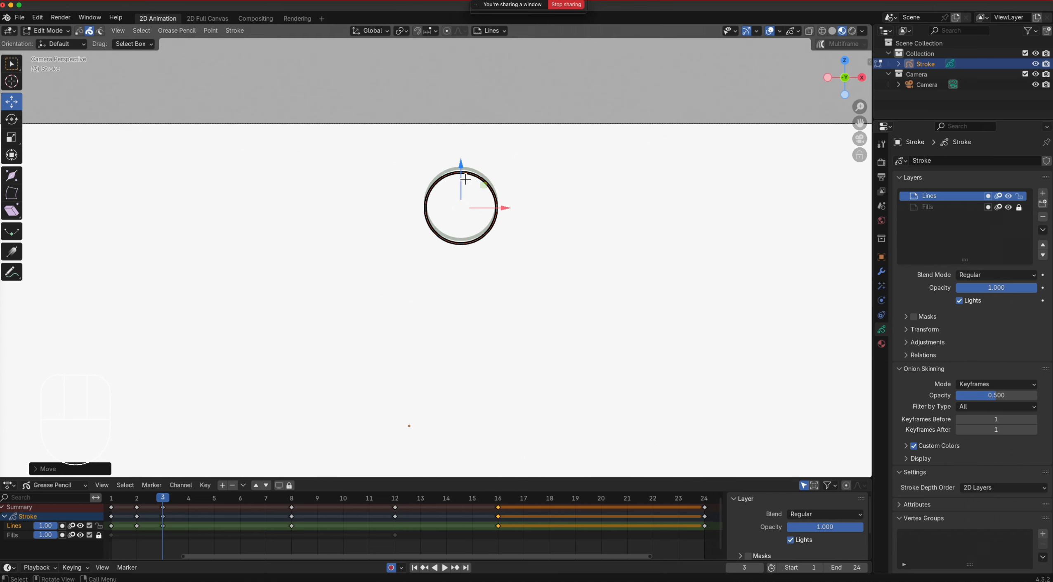
Step: Set onion skinning to show 3 keyframes before and 3 keyframes after
click(1034, 422)
click(1034, 422)
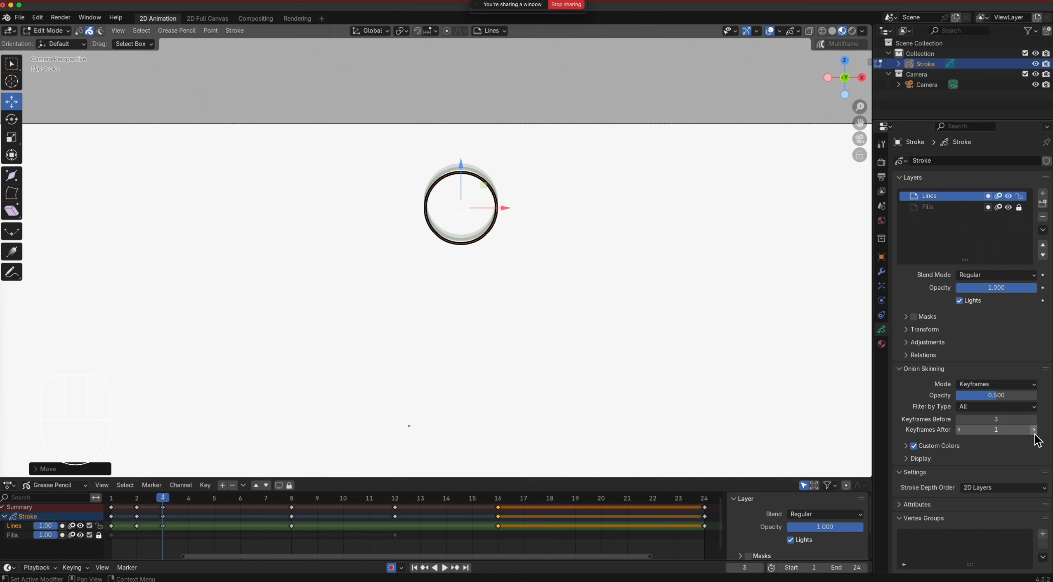
click(1034, 429)
click(1034, 429)
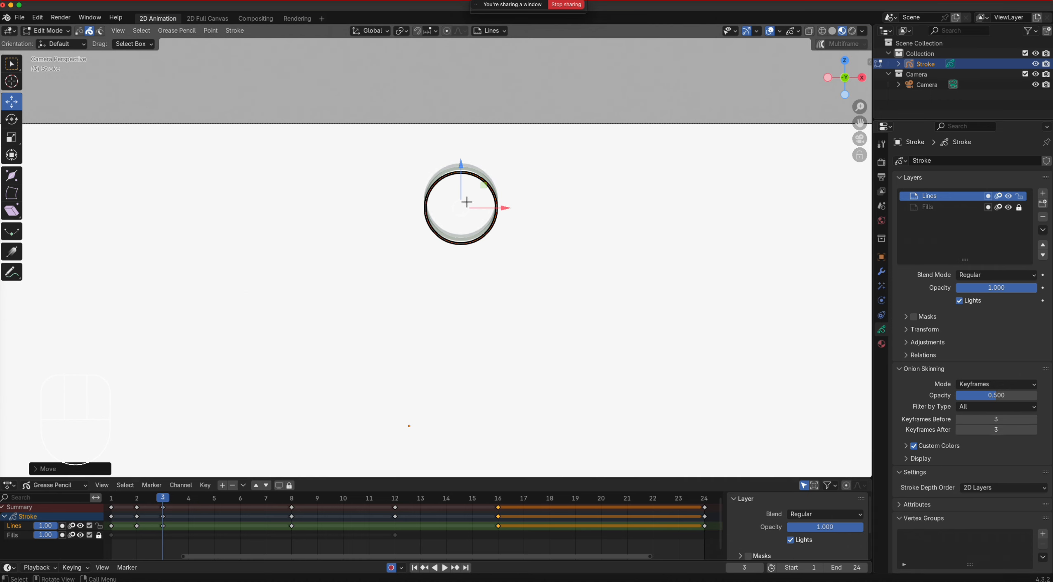
Step: On frames 4 to 7, move the circle straight down by increasingly larger distances, and play back the animation
key(Right)
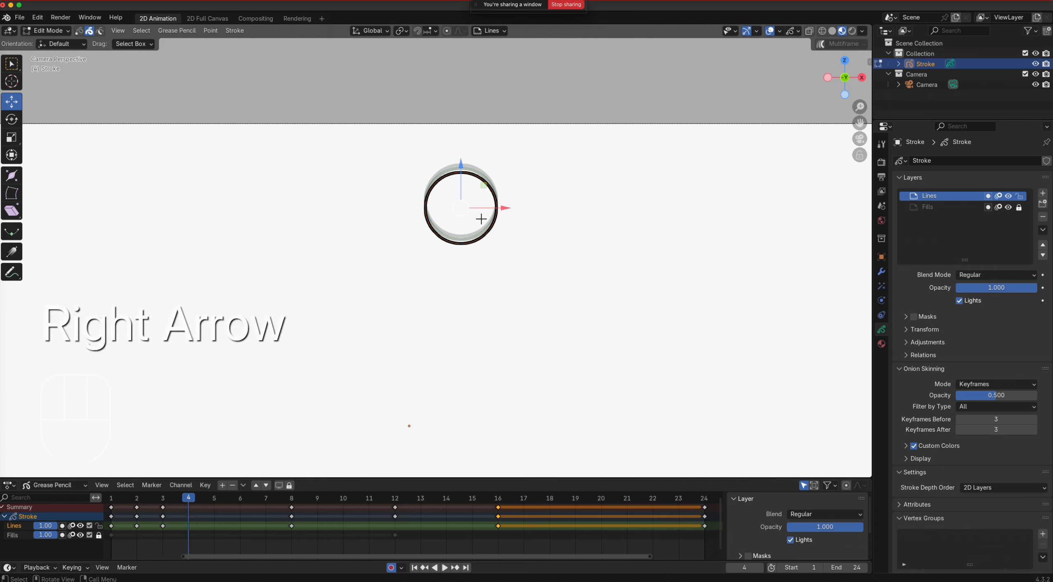
drag(462, 181, 467, 178)
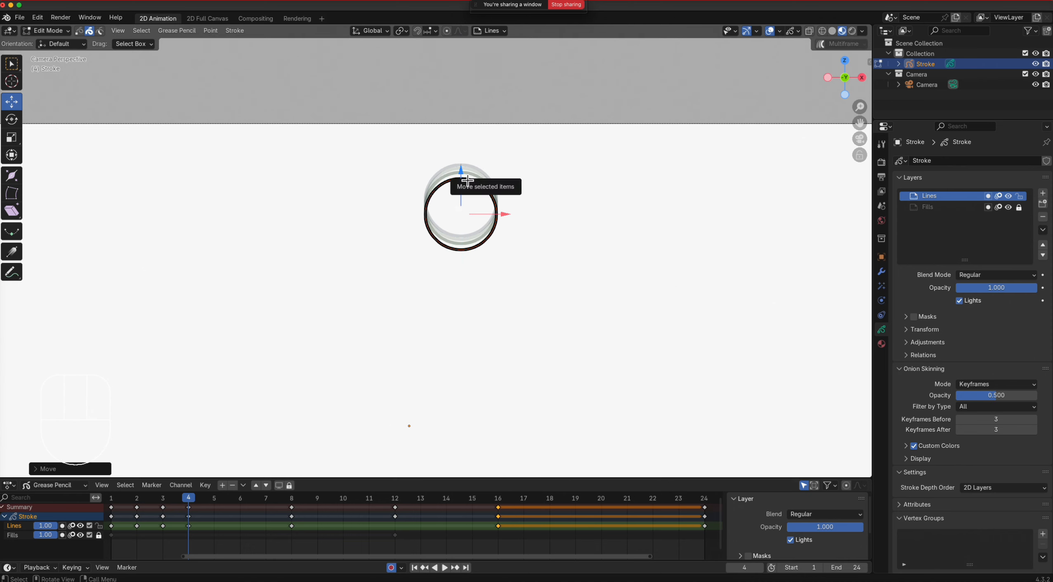
key(Right)
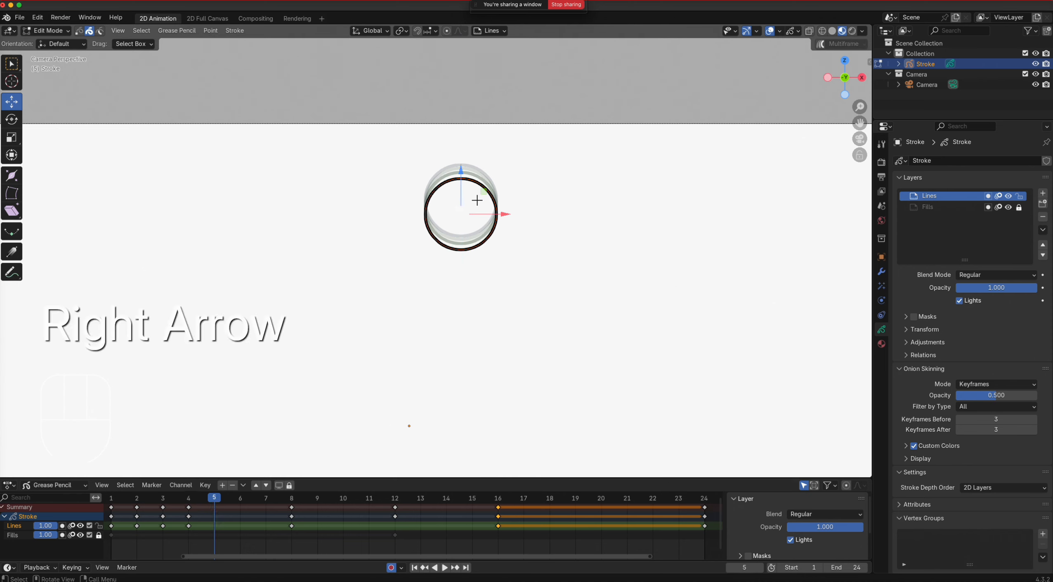
drag(468, 178, 467, 193)
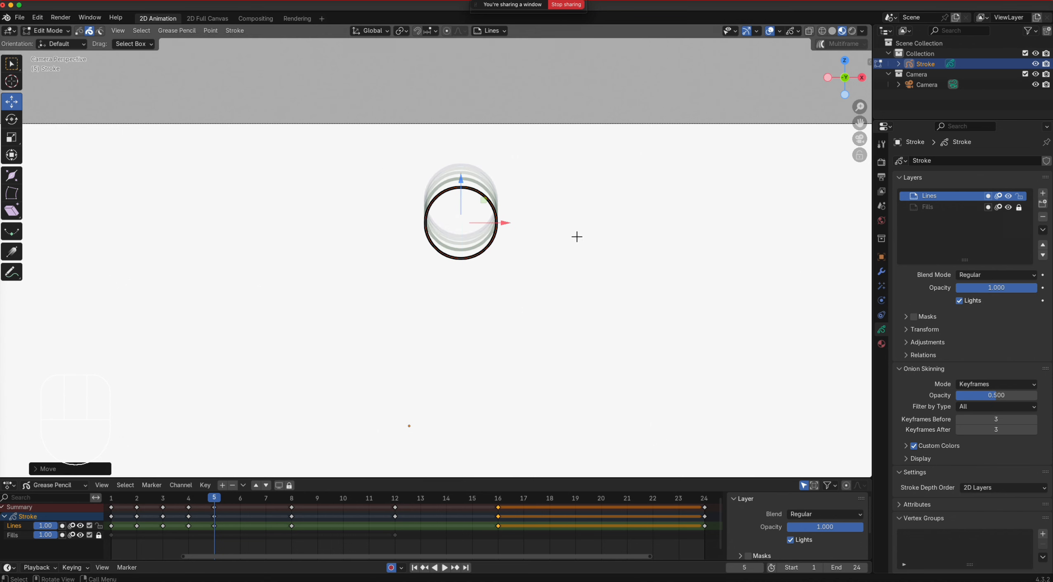
key(Right)
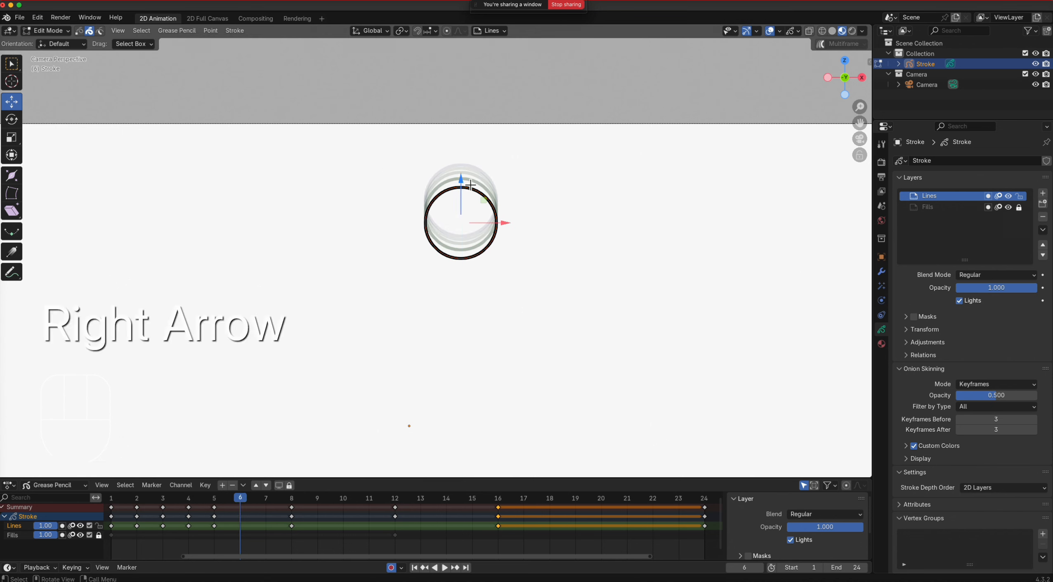
drag(467, 184, 467, 203)
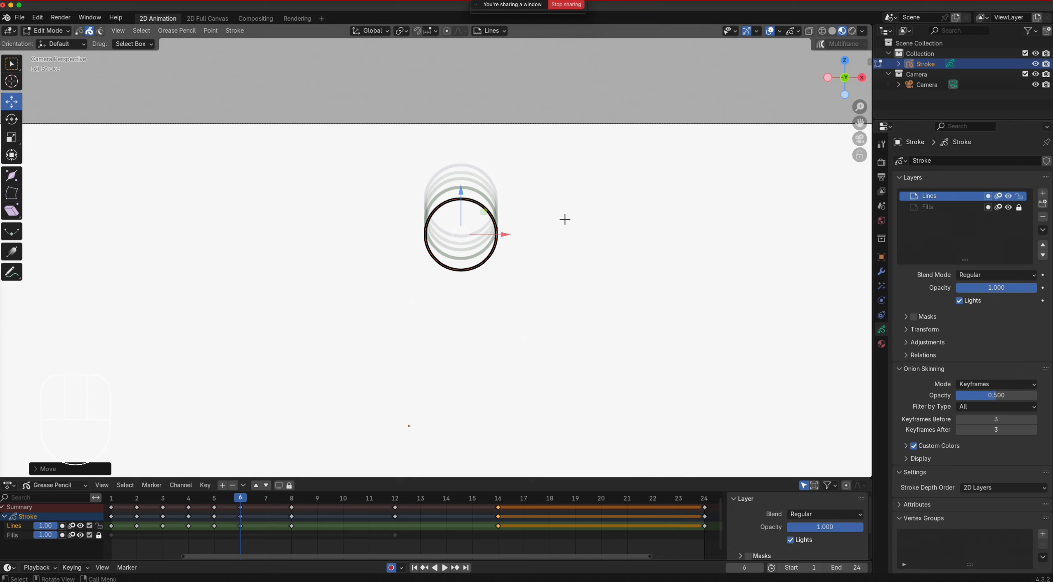
key(Right)
drag(468, 203, 469, 259)
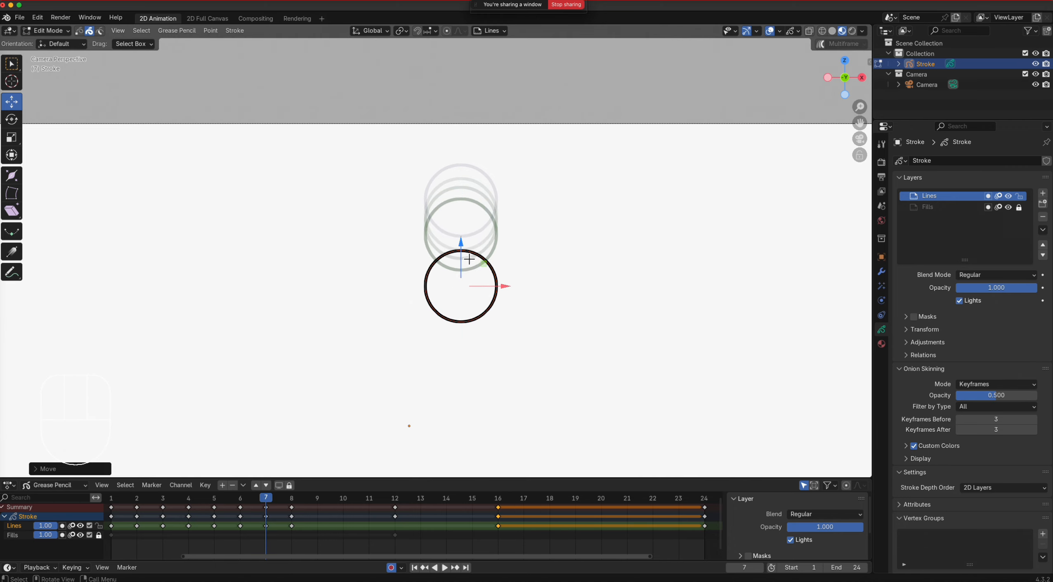
scroll(578, 284, down, 3)
key(Right)
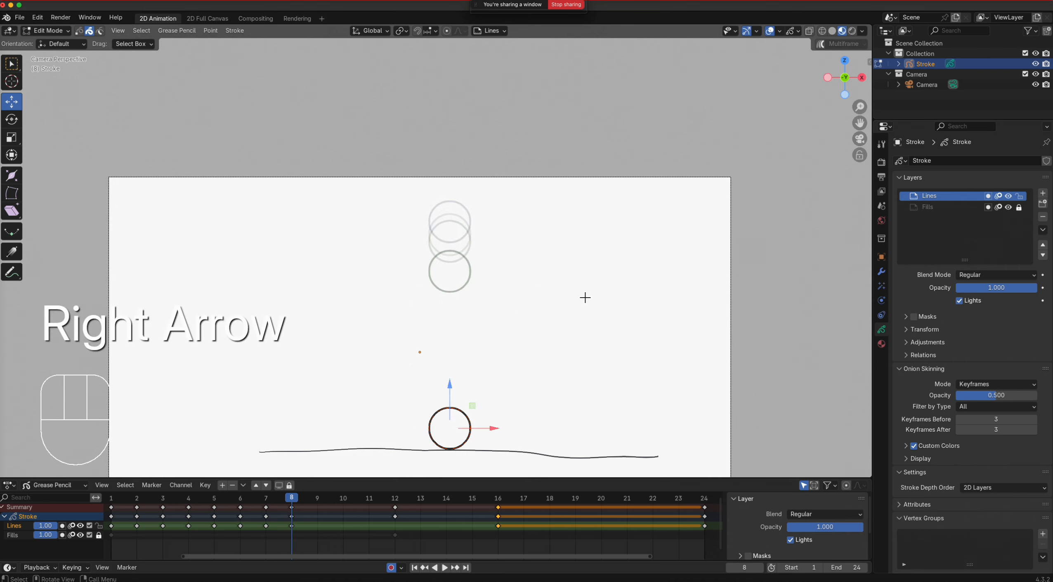
key(space)
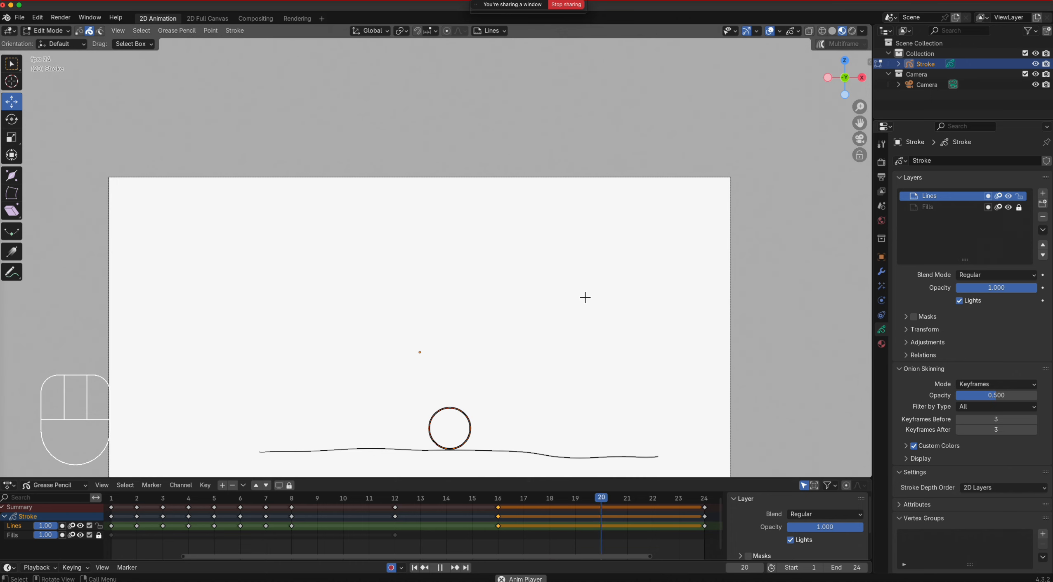
key(space)
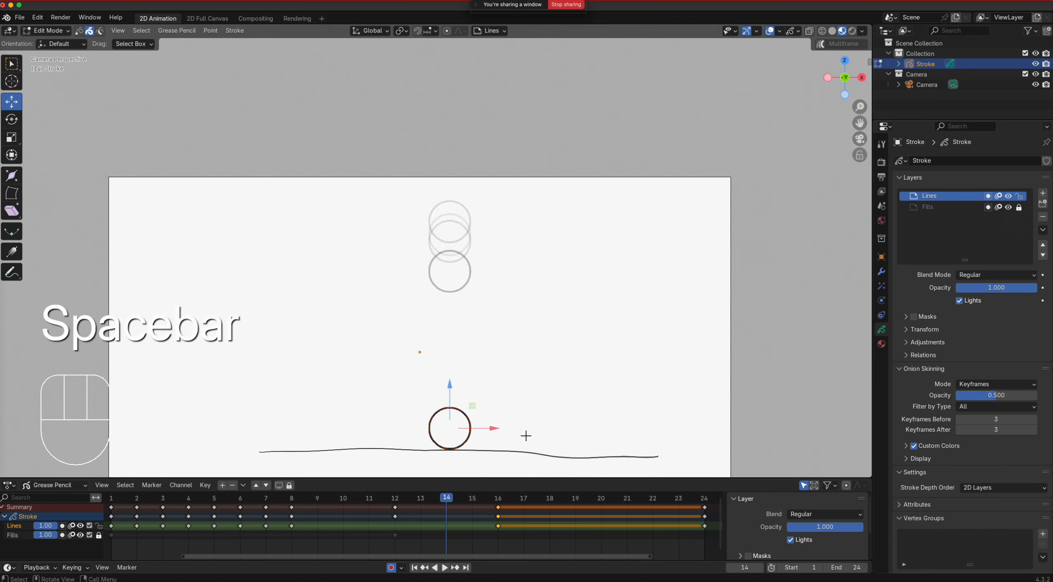
Step: Set onion skinning to show 5 keyframes before and 5 keyframes after
click(499, 432)
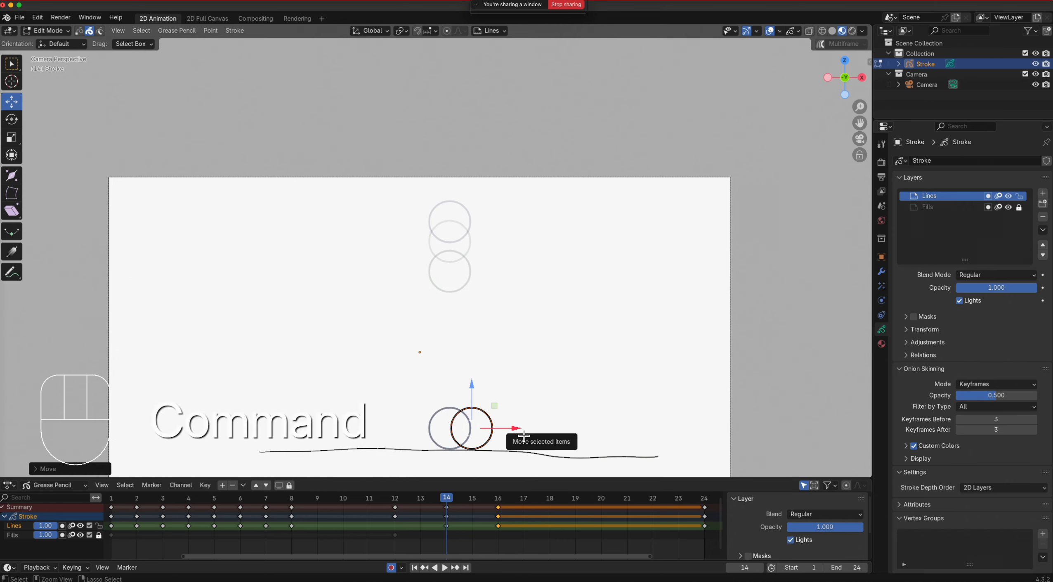
key(super+z)
drag(450, 510, 509, 500)
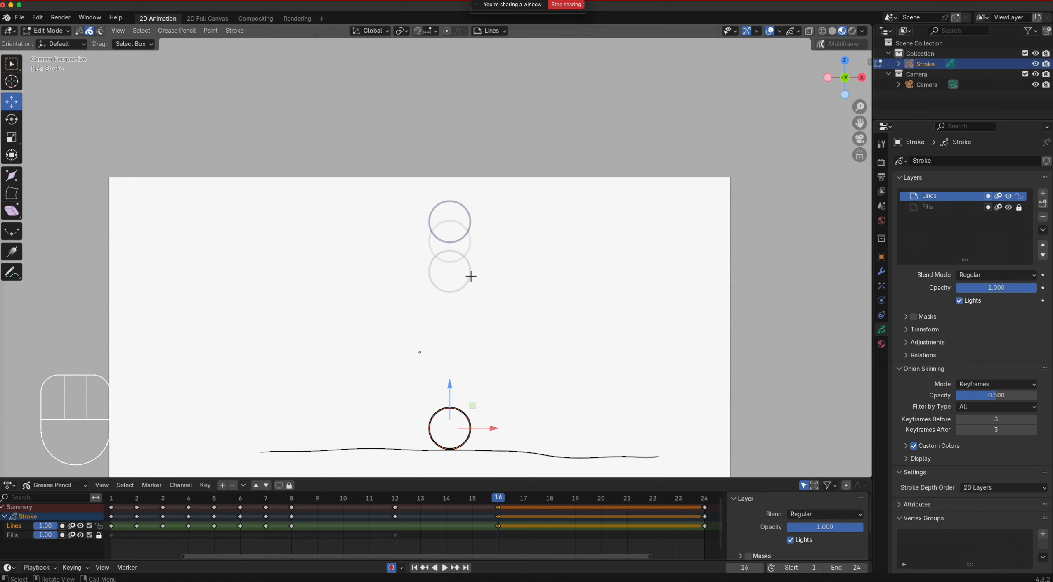
click(1035, 431)
click(1036, 431)
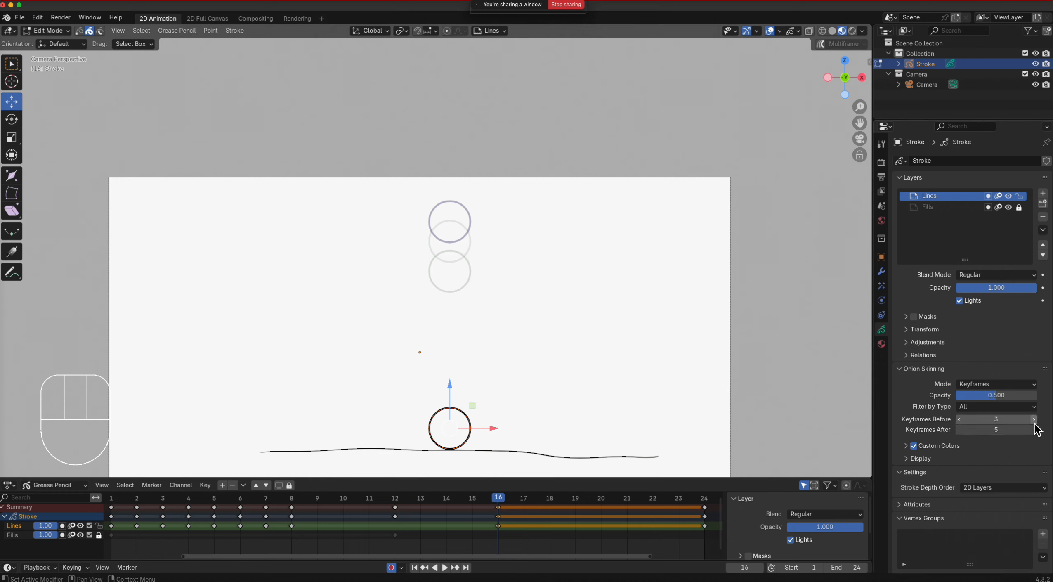
click(1035, 421)
click(1035, 420)
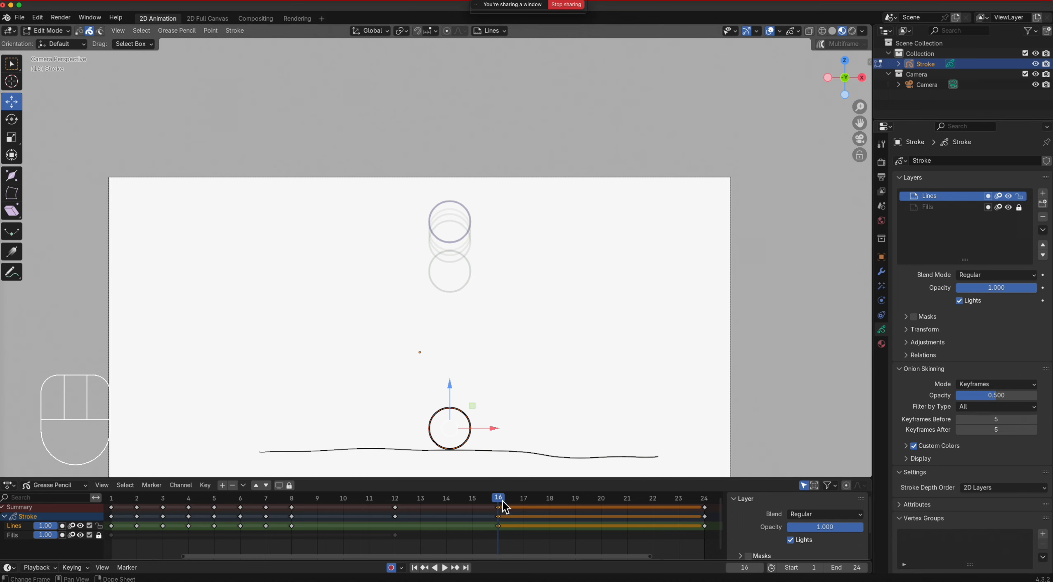
Step: On frames 17 and 18, move the circle straight up, by a large distance on 17 and a much smaller one on 18
drag(504, 507, 523, 502)
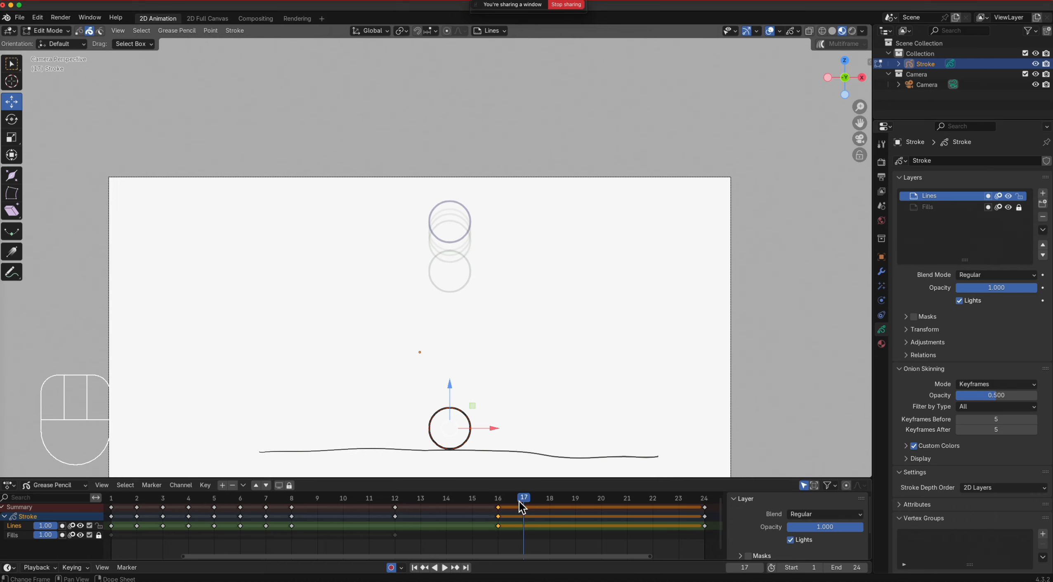
drag(455, 387, 448, 223)
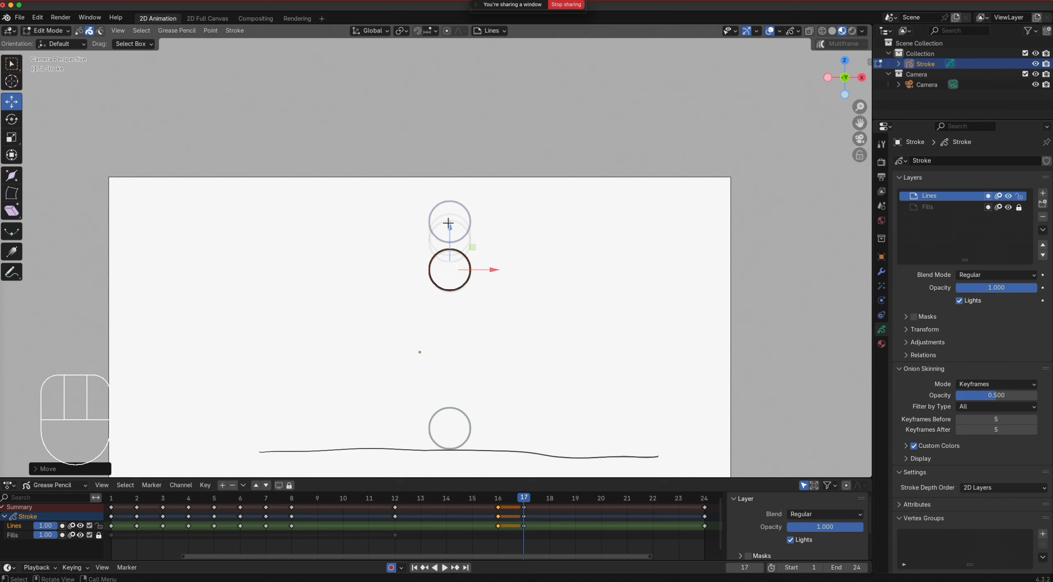
key(Right)
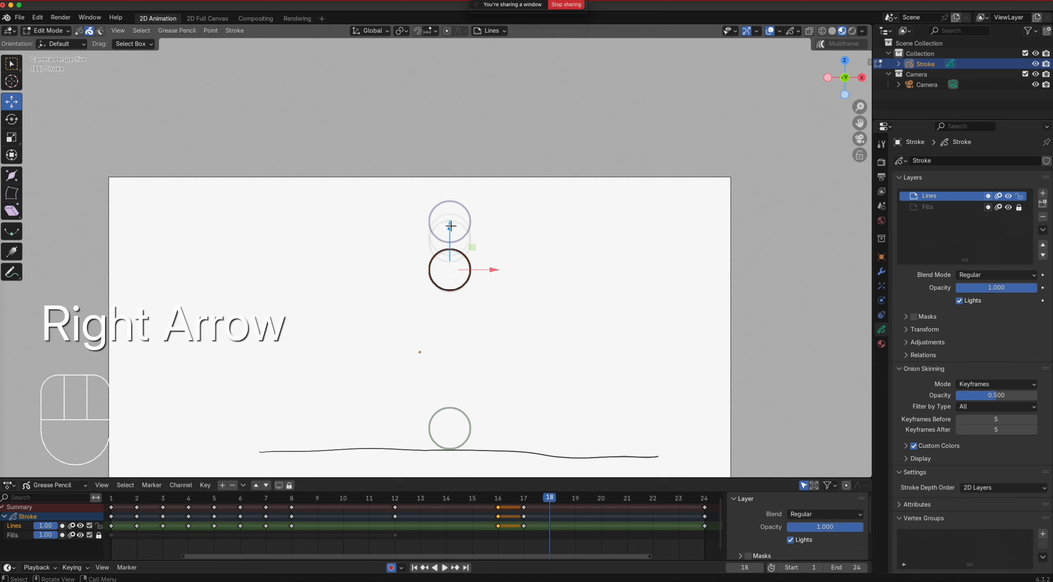
drag(453, 230, 458, 191)
Step: On frames 19 to 22, move the circle straight up by increasingly smaller distances to ease into the top position
key(Right)
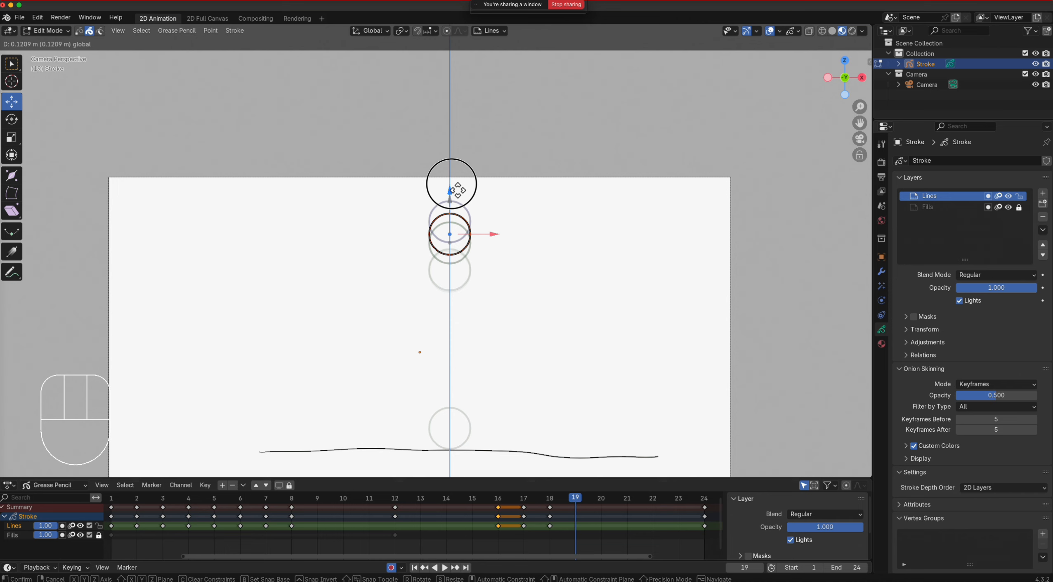
drag(457, 191, 459, 180)
key(Right)
key(Right)
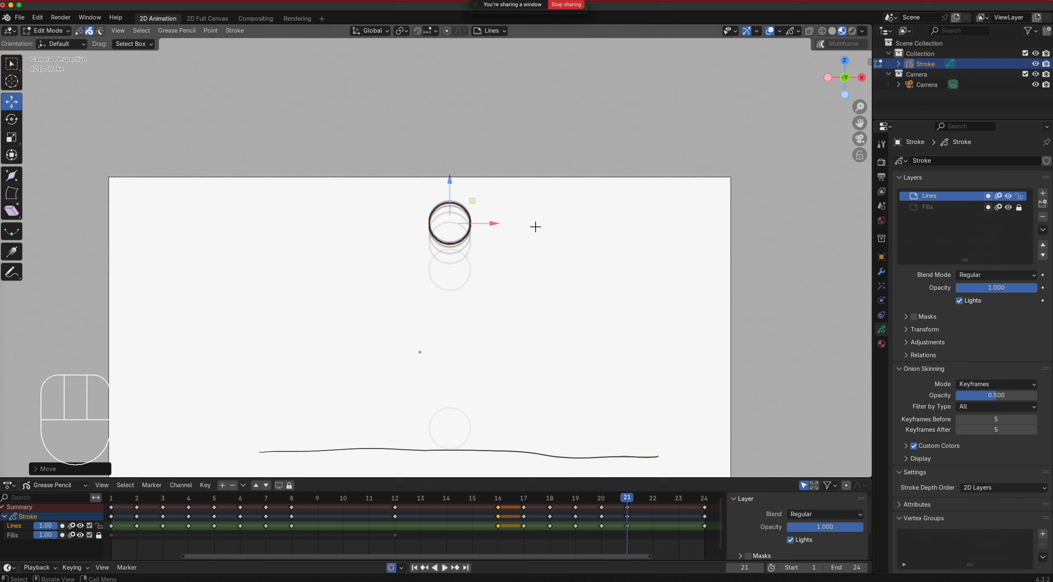
key(Right)
key(c)
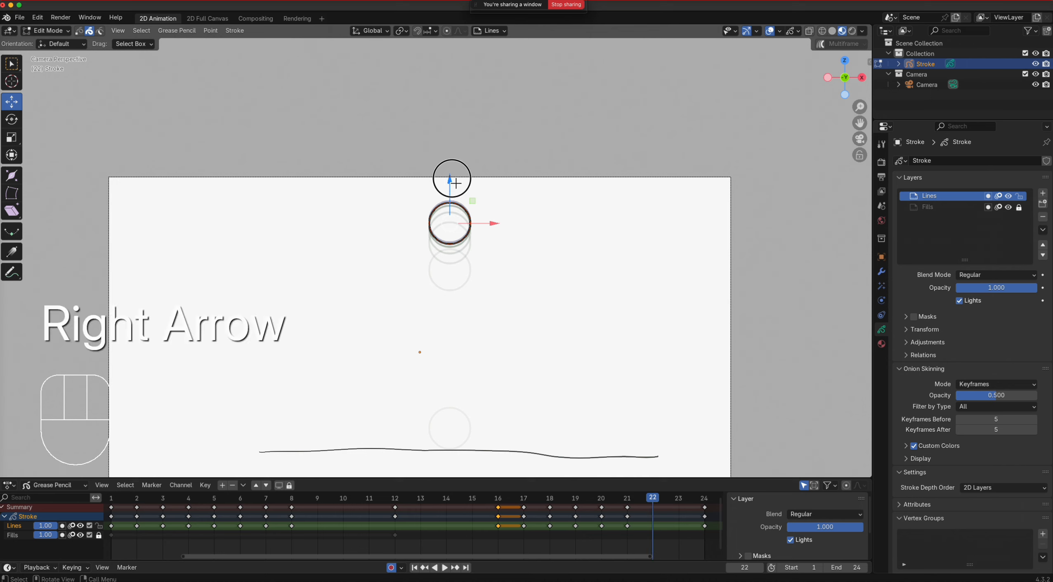
drag(454, 179, 455, 178)
scroll(438, 254, down, 3)
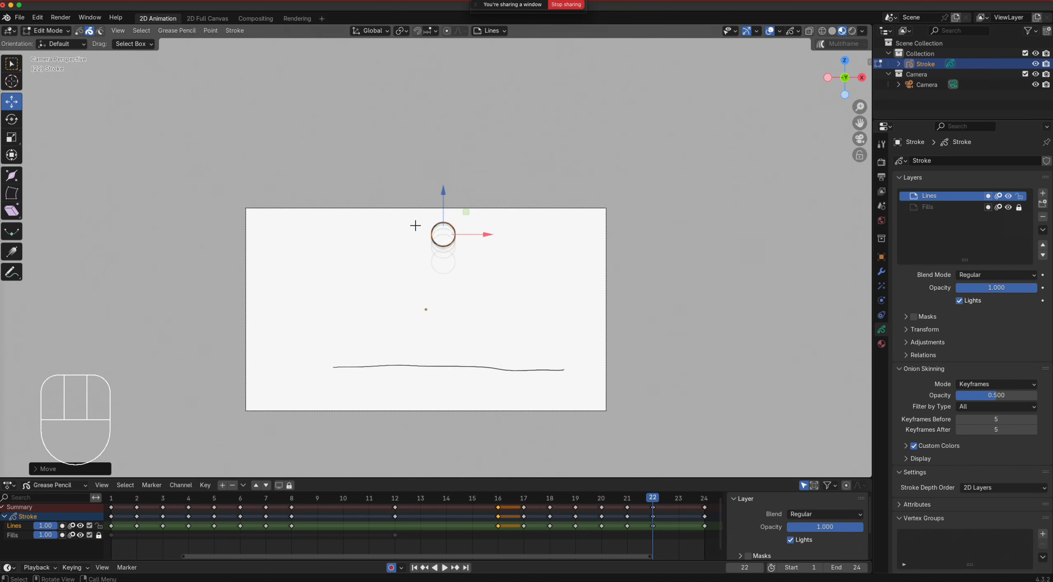
Step: On frame 23, raise the circle very slightly toward its frame 24 position, and play back the whole animation
scroll(418, 230, up, 10)
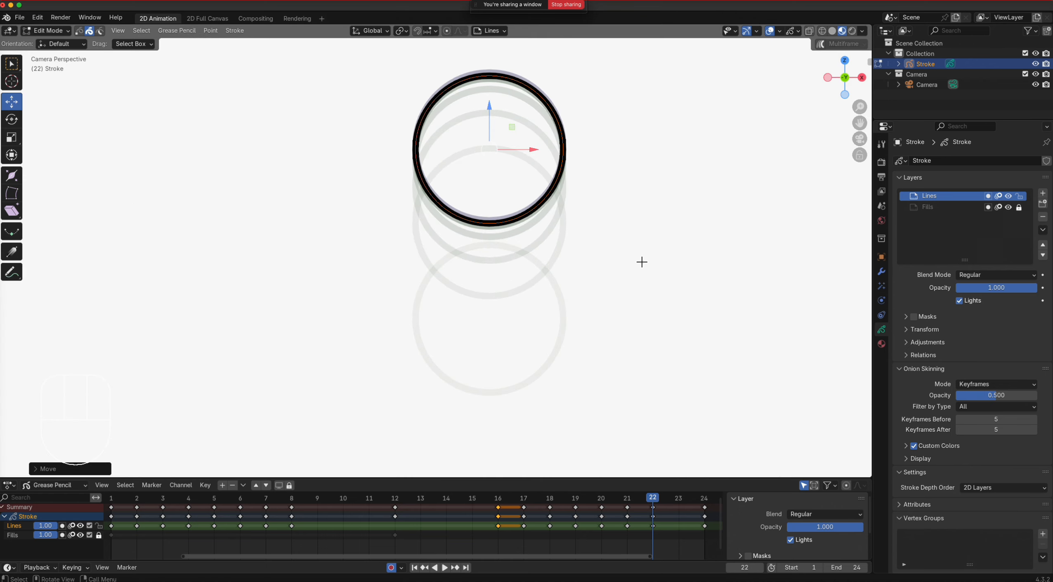
key(Right)
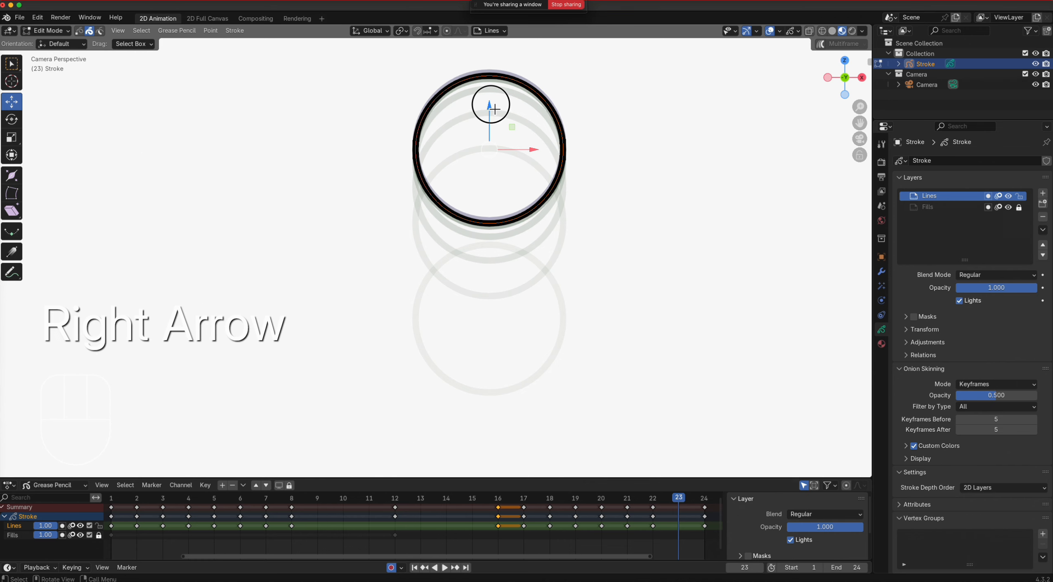
drag(492, 107, 494, 103)
key(Right)
scroll(636, 307, up, 4)
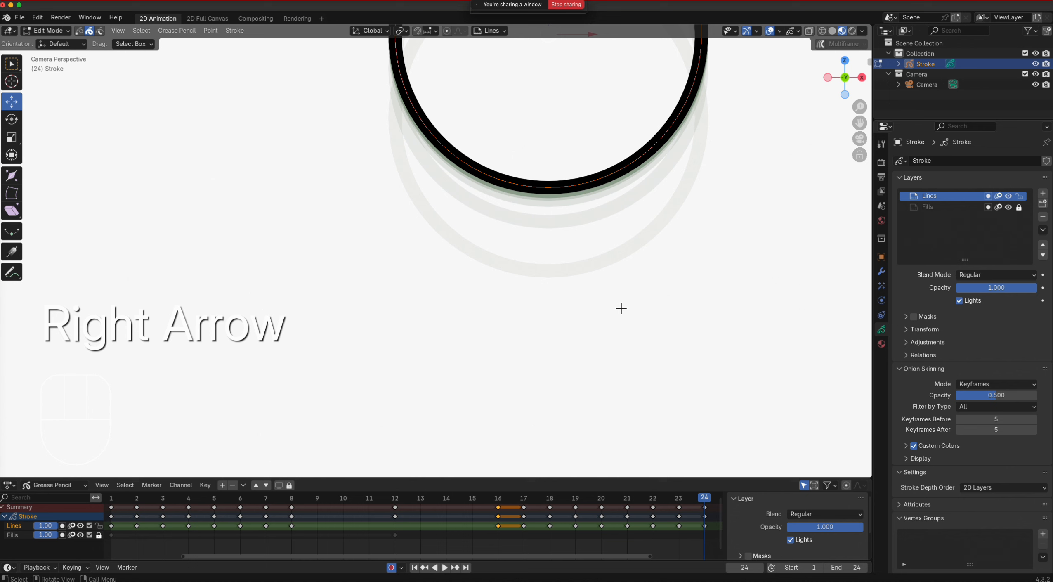
scroll(620, 308, down, 12)
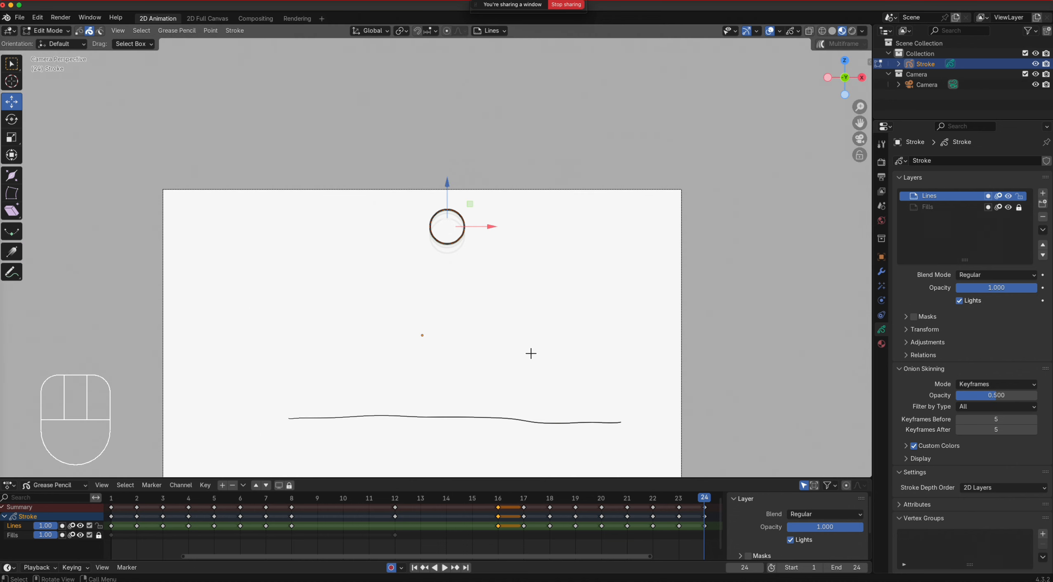
key(space)
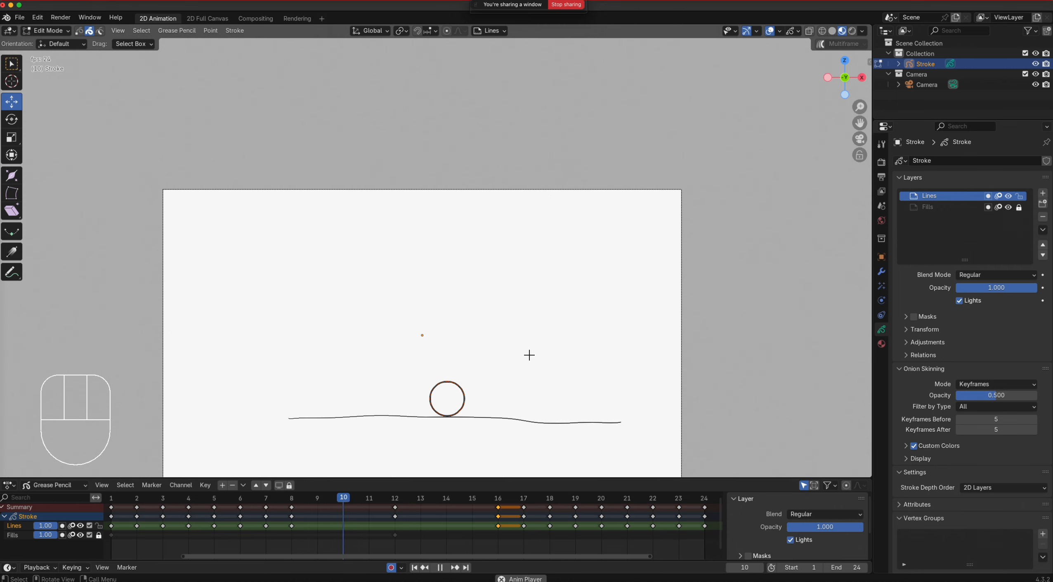
key(space)
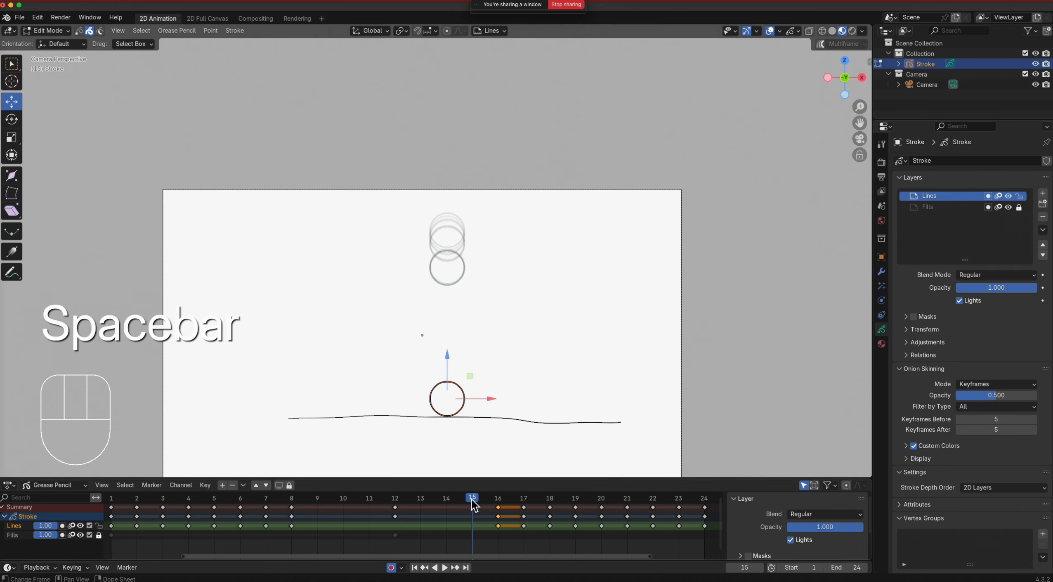
Step: On frame 12, scale the circle into a flat, wide ellipse, lower it onto the ground line, and play back the animation
drag(472, 506, 406, 518)
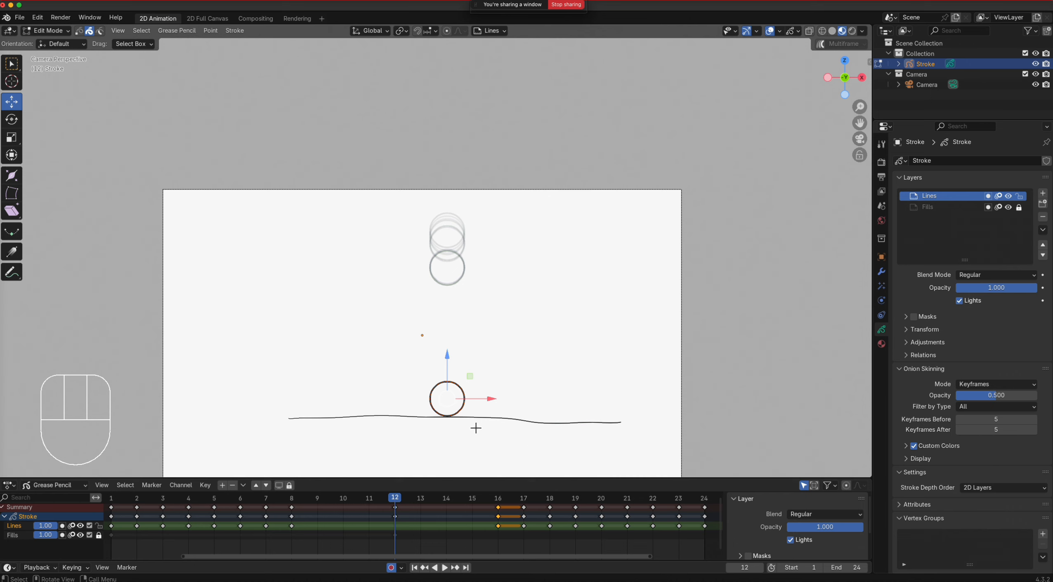
click(9, 140)
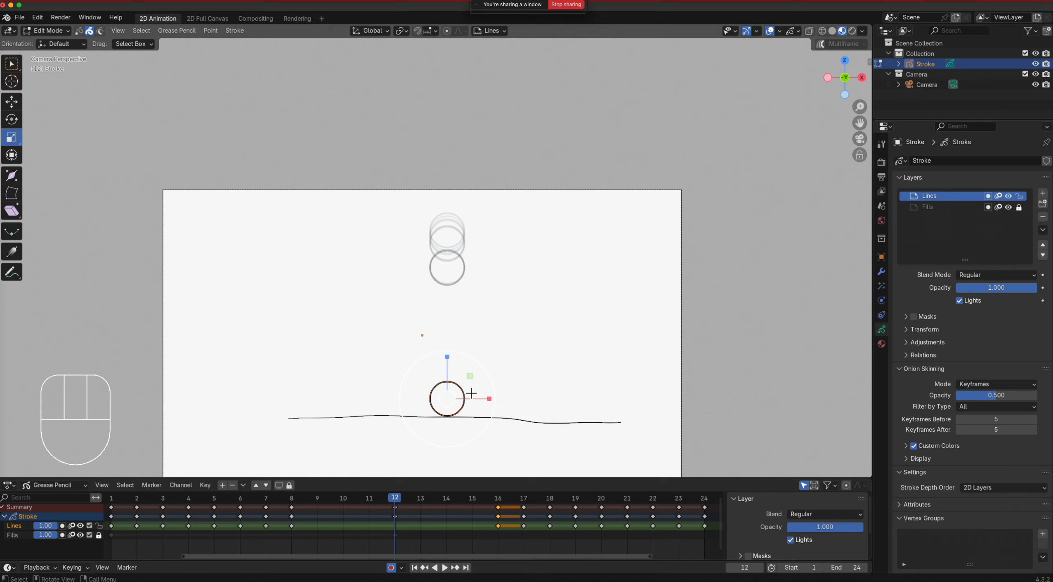
drag(450, 359, 559, 398)
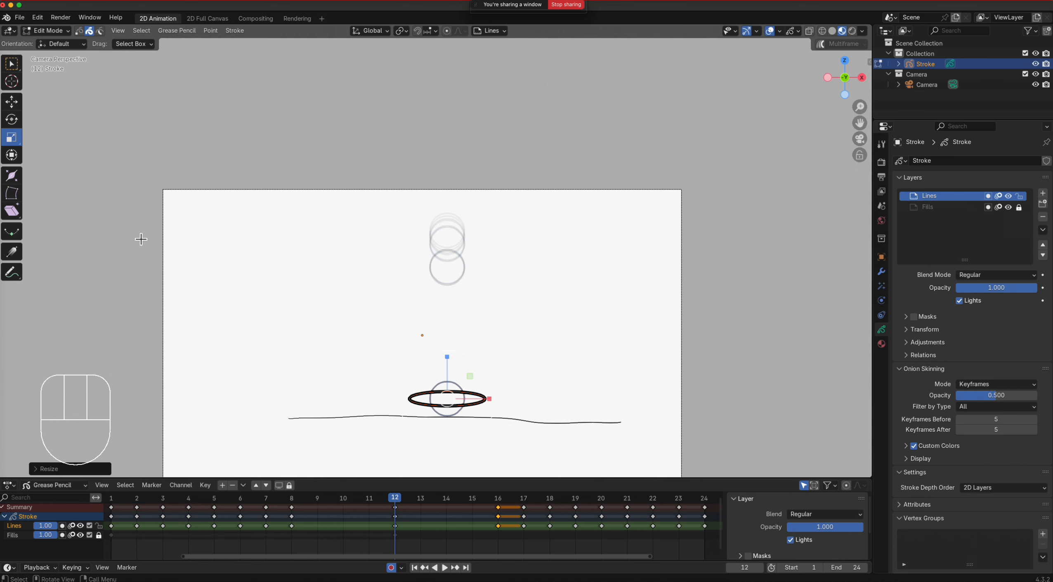
click(11, 101)
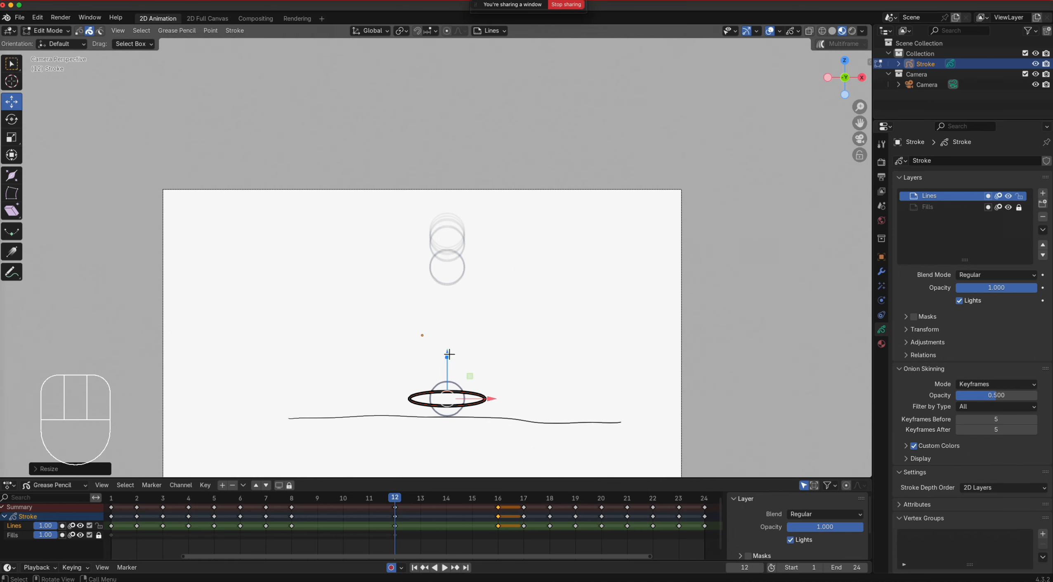
drag(448, 355, 455, 375)
key(space)
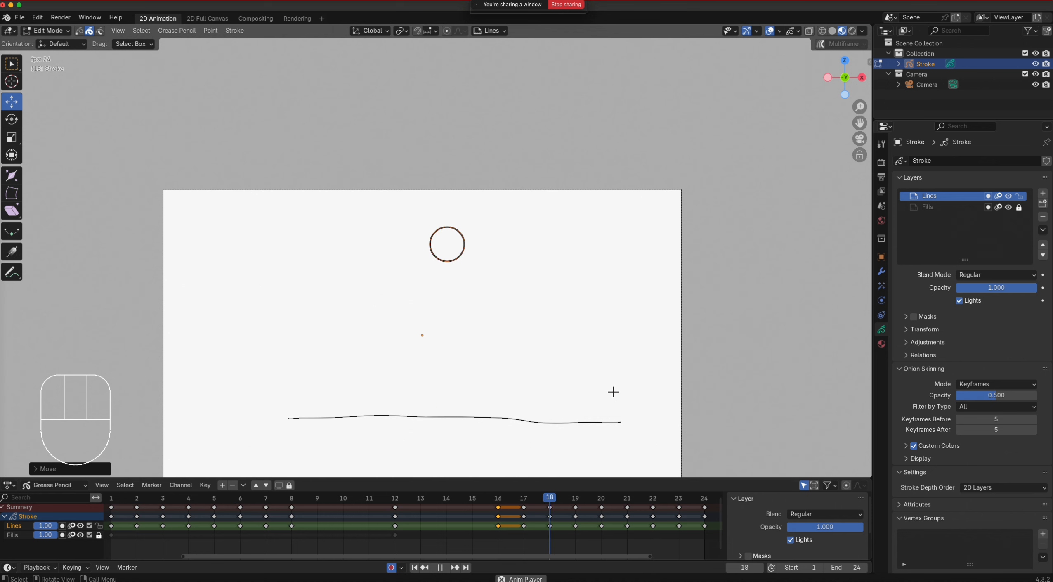
key(space)
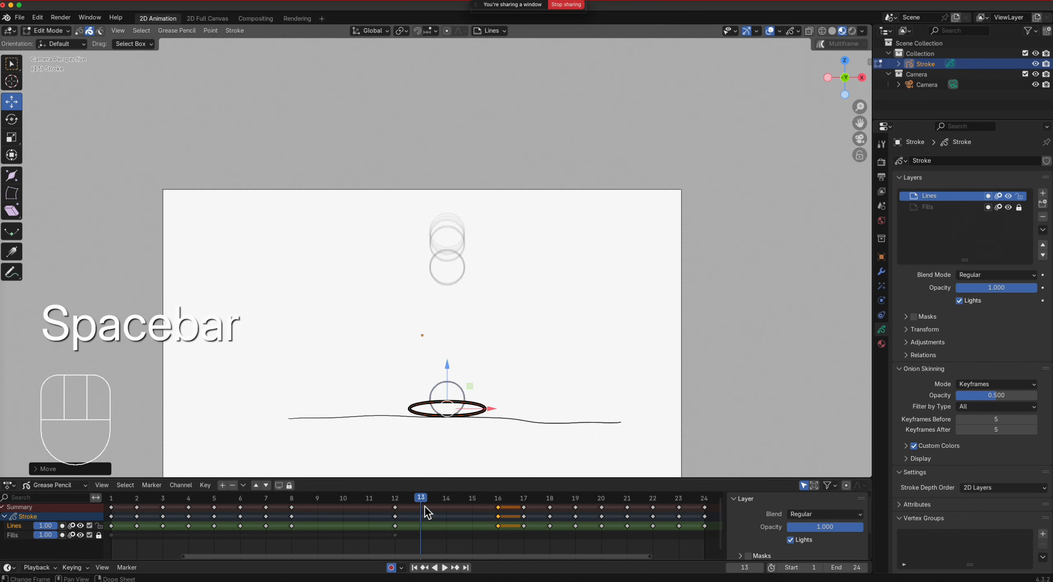
Step: On frame 9, widen and flatten the circle slightly, and move it straight down onto the ground line
drag(427, 511, 321, 522)
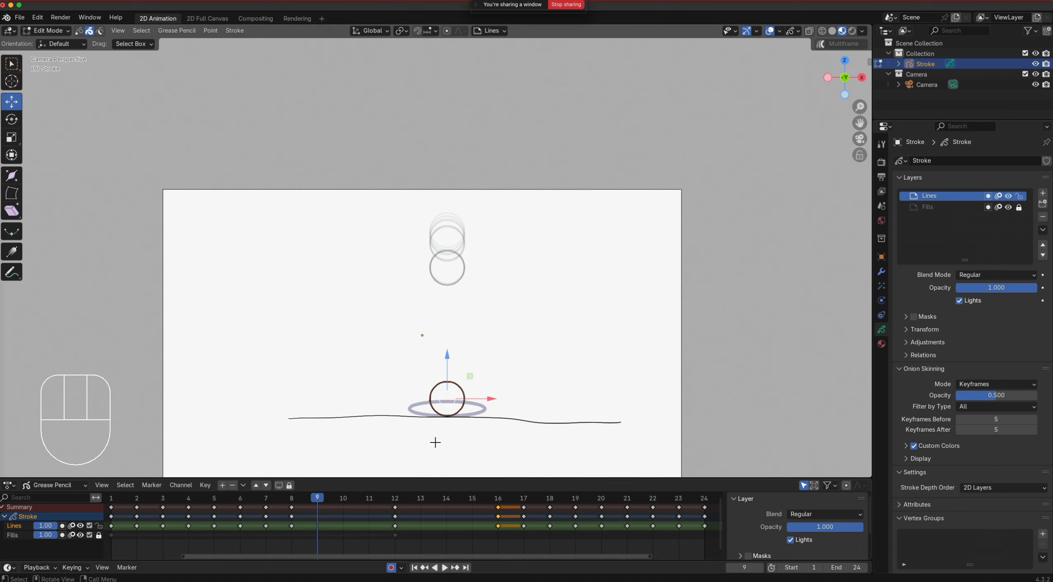
click(11, 138)
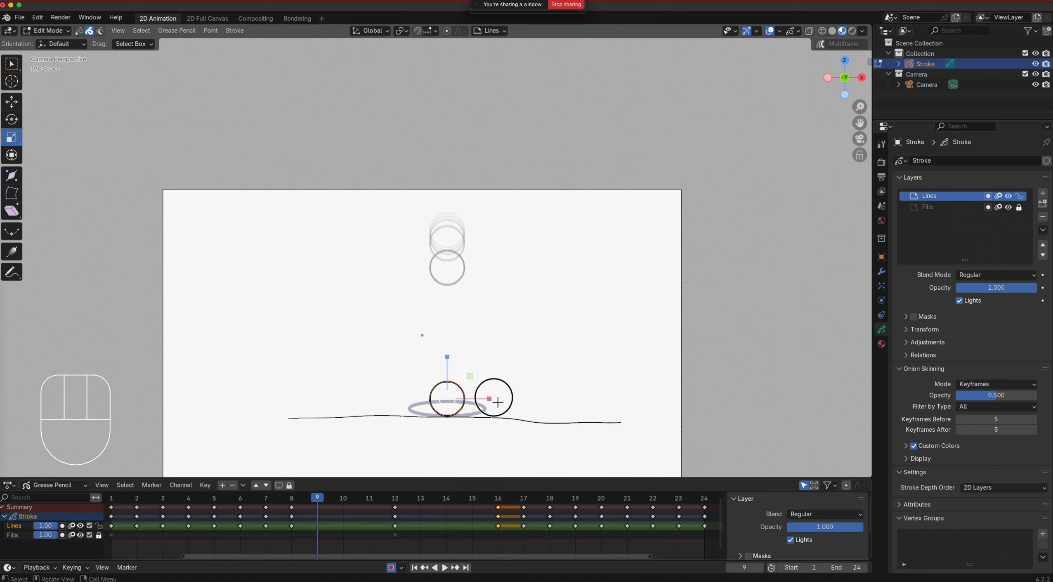
drag(495, 399, 514, 398)
drag(446, 357, 448, 364)
key(g)
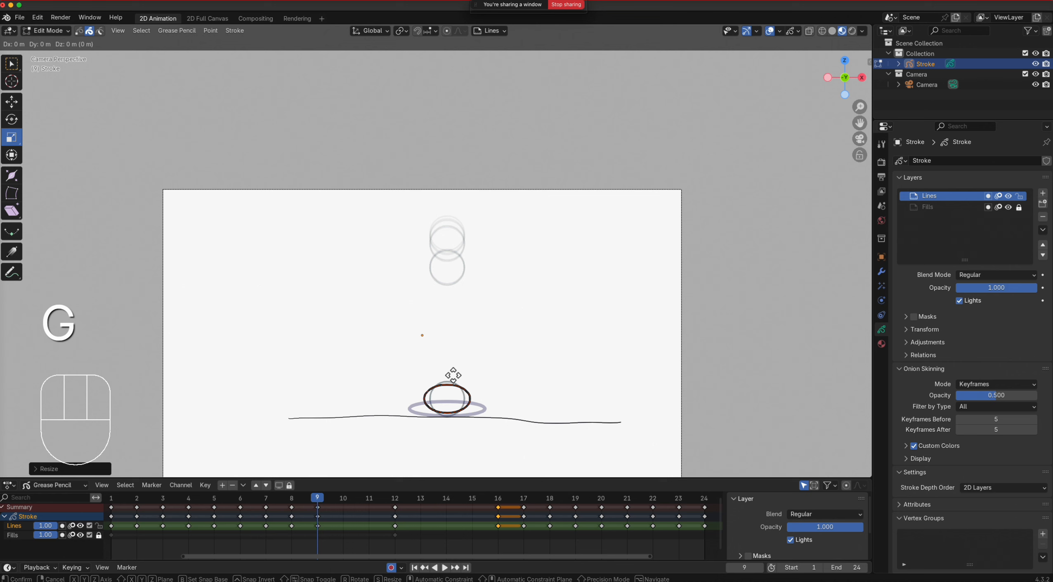
key(z)
click(455, 378)
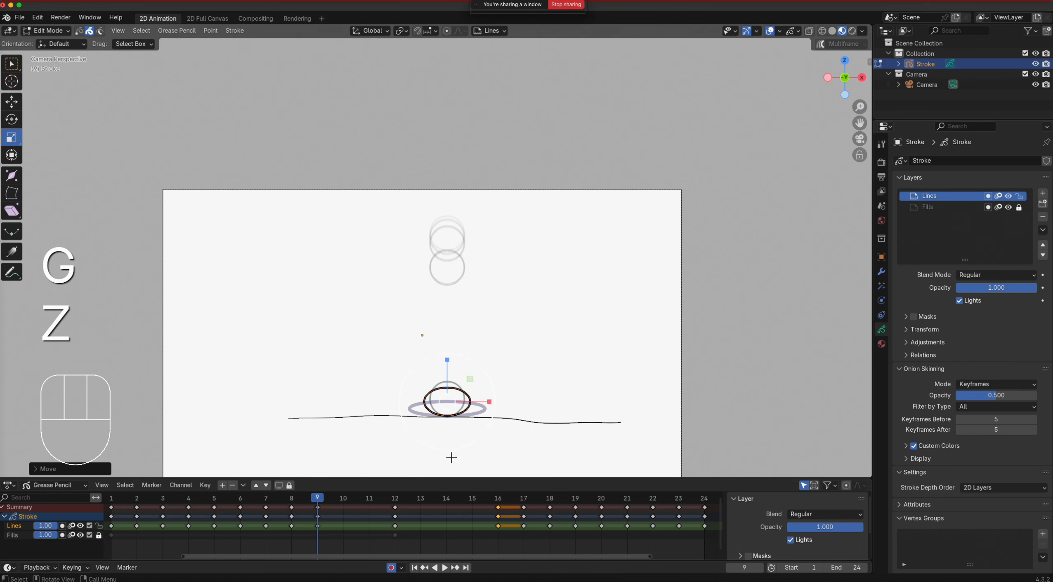
Step: On frame 10, widen and flatten the ellipse a little further, and move it straight down onto the ground line
click(348, 499)
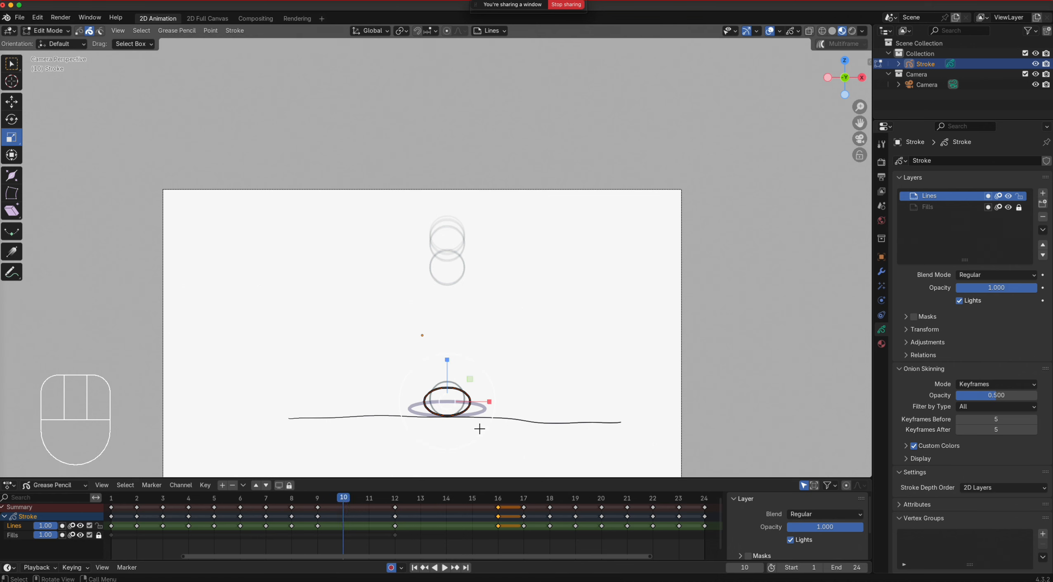
click(497, 406)
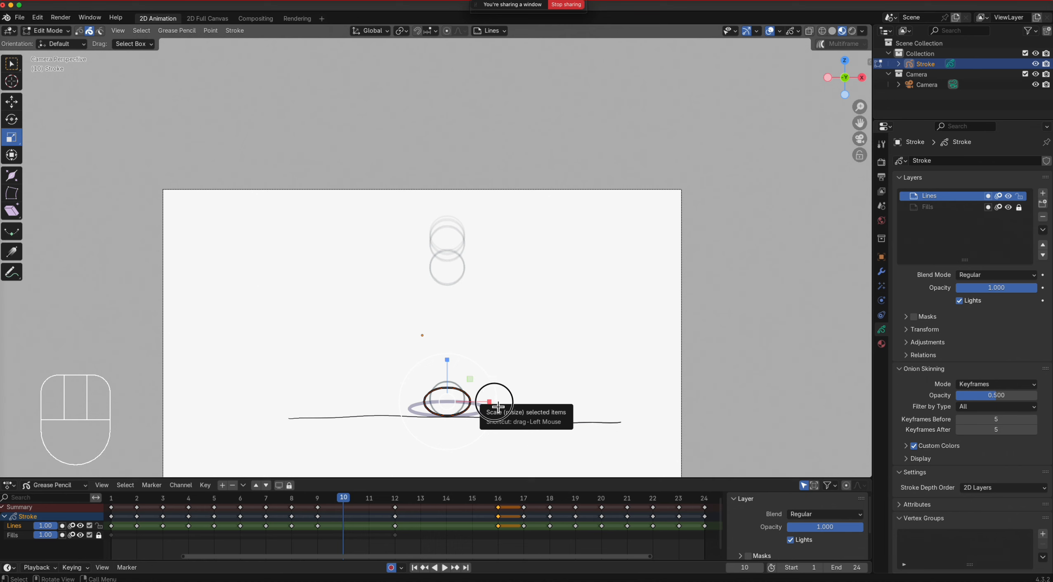
click(500, 402)
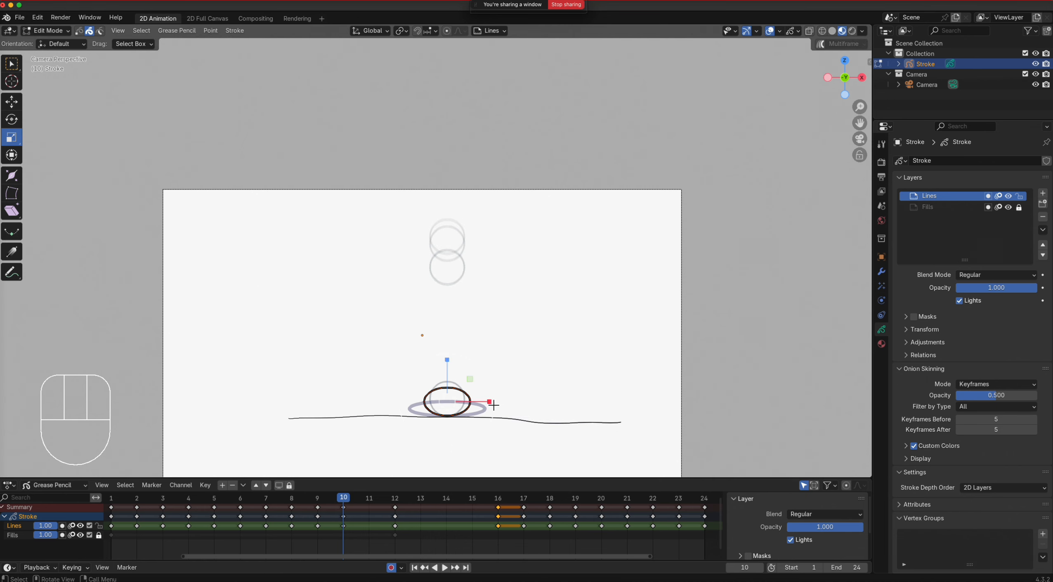
drag(490, 402, 509, 401)
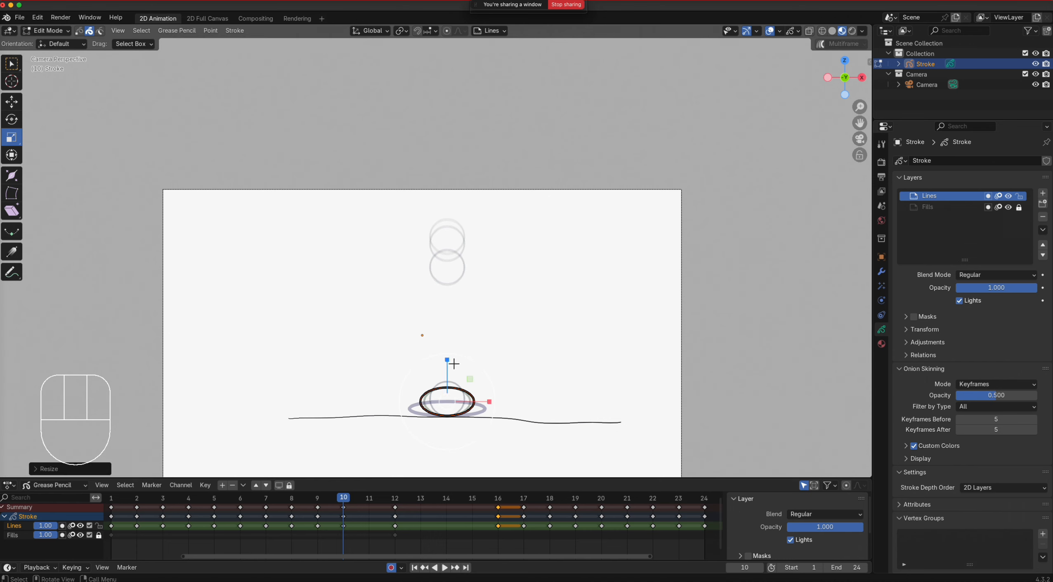
drag(447, 359, 448, 367)
key(g)
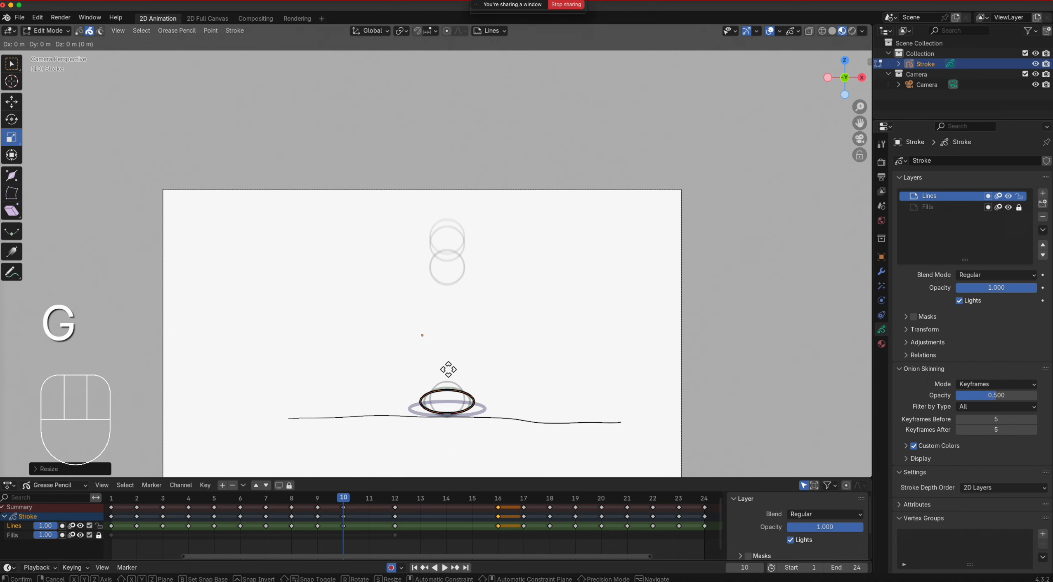
key(z)
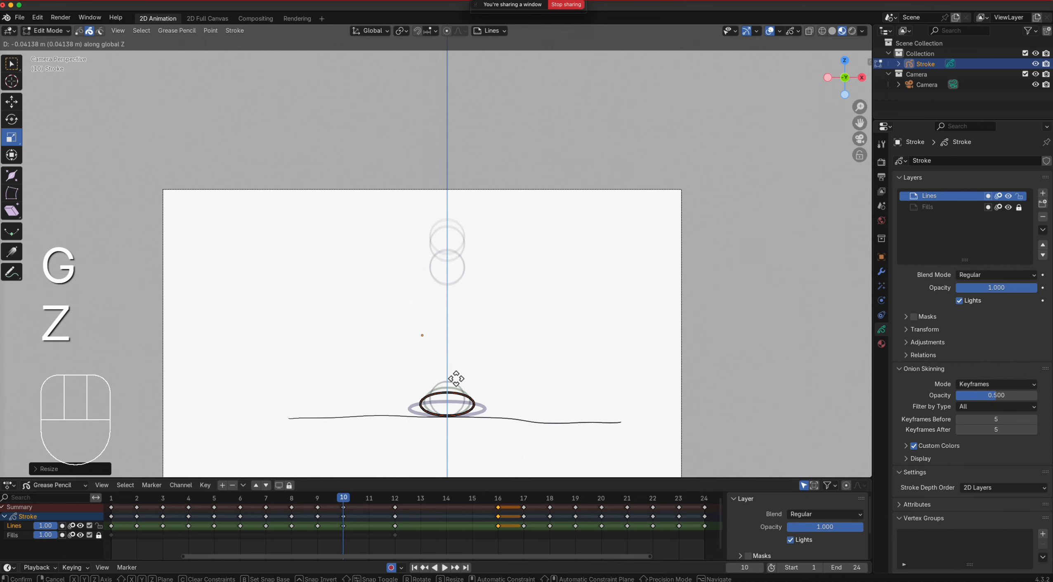
click(456, 379)
Step: On frame 11, widen and flatten the ellipse to fit between the frame 10 and 12 shapes, and move it straight down onto the ground line
click(369, 499)
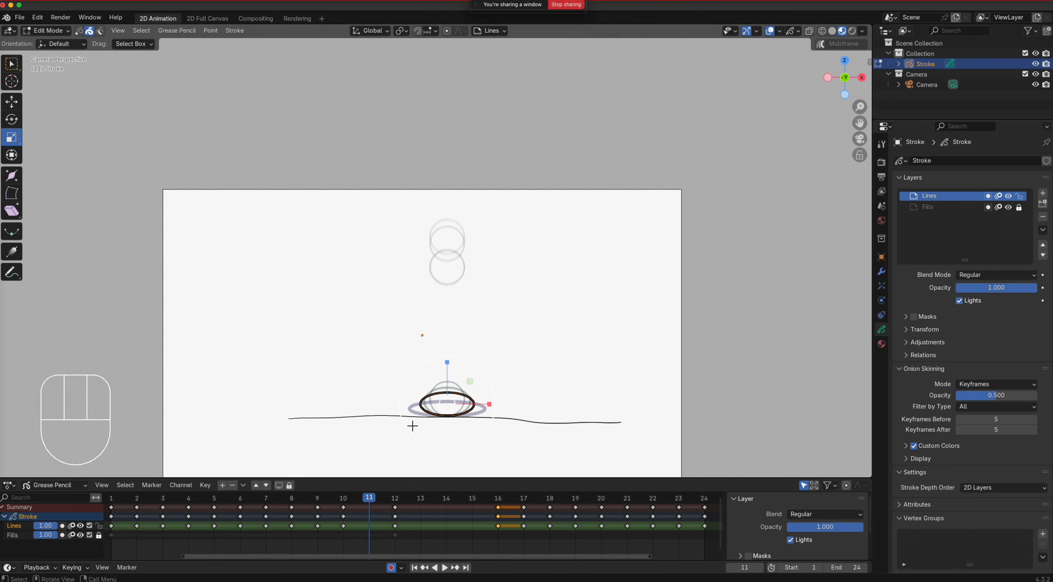
scroll(484, 415, up, 3)
shift+middle_drag(484, 415, 507, 255)
scroll(507, 255, up, 3)
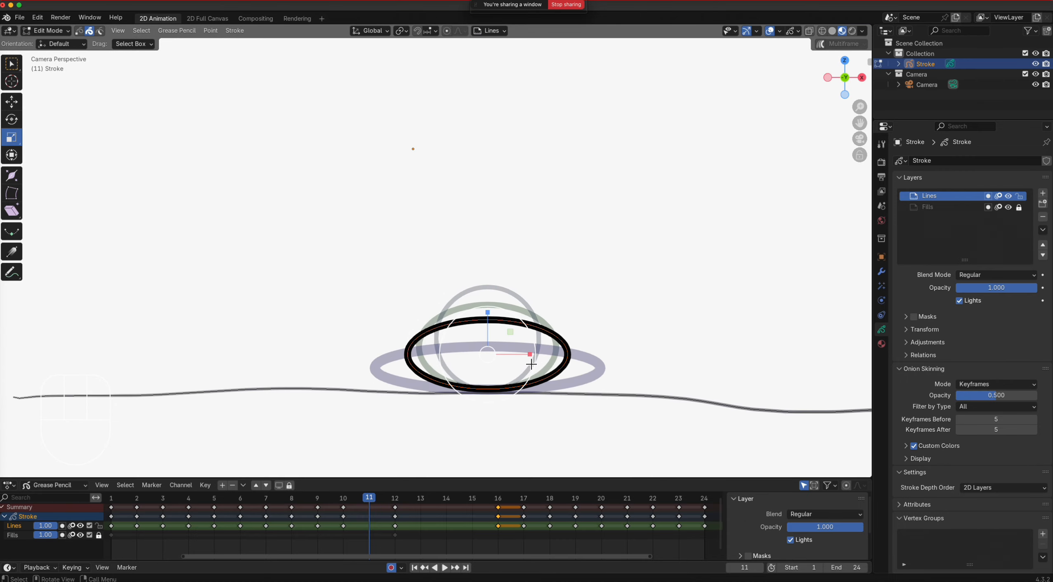
drag(531, 354, 548, 354)
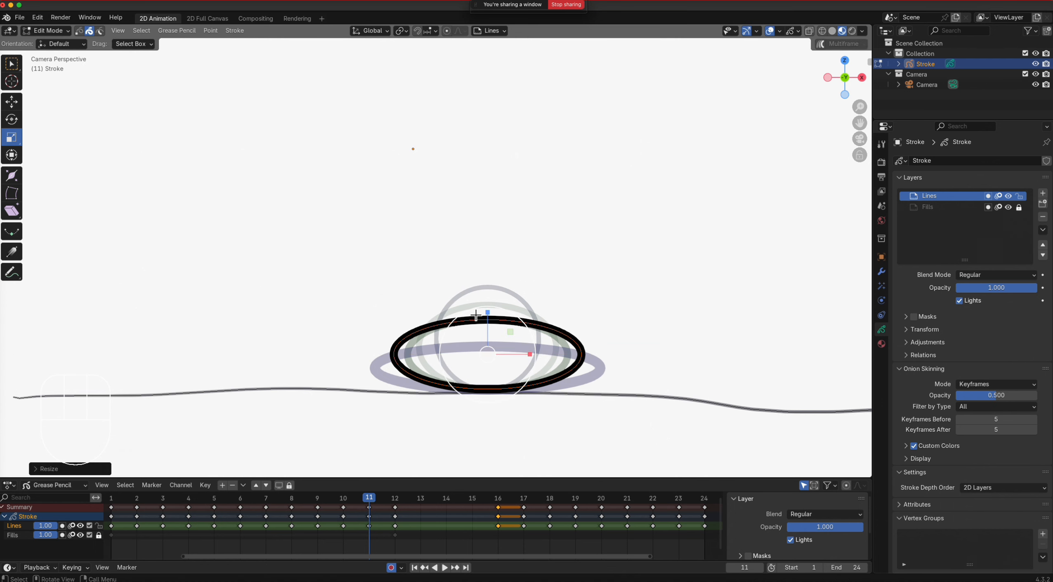
drag(488, 313, 494, 330)
key(g)
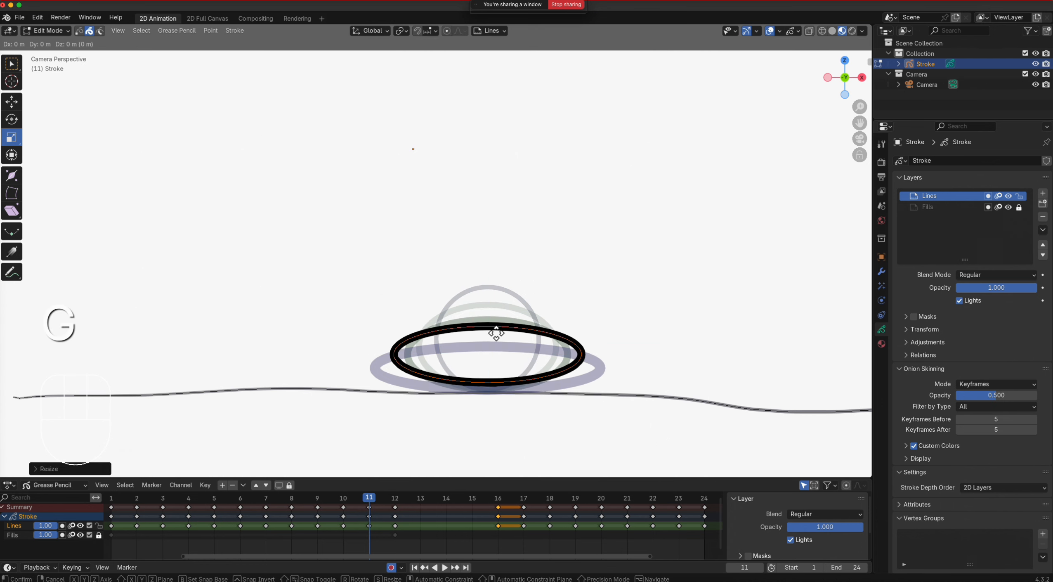
key(z)
click(497, 340)
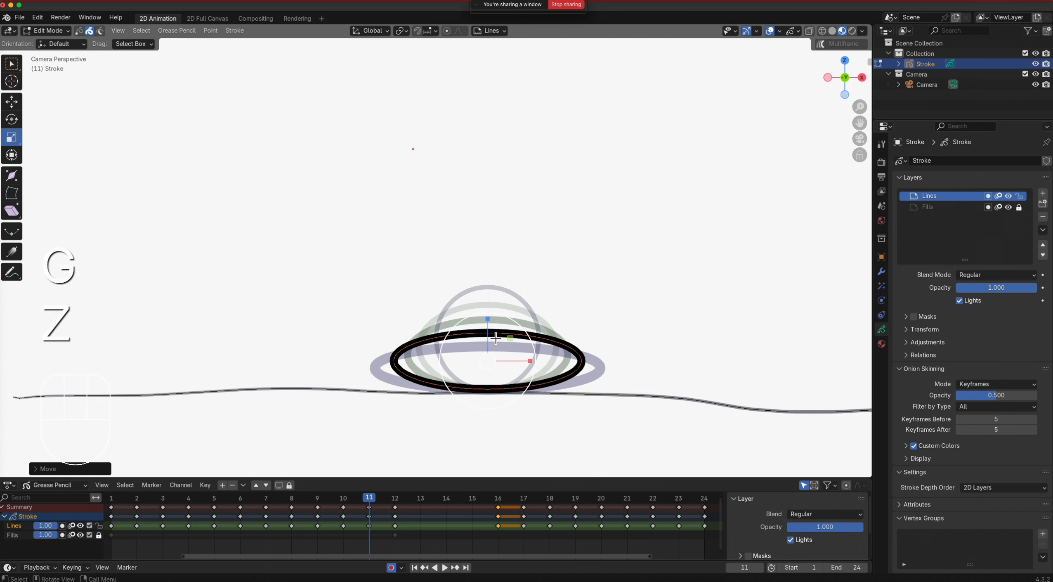
Step: On frames 10 and 9, nudge the ellipse straight down very slightly so its base rests on the ground line
click(342, 498)
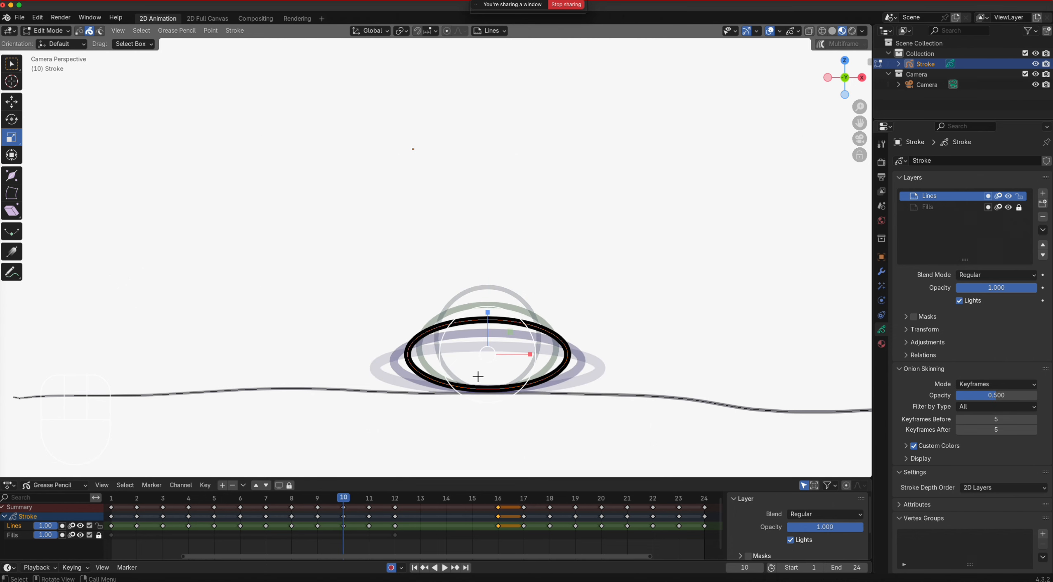
key(g)
key(z)
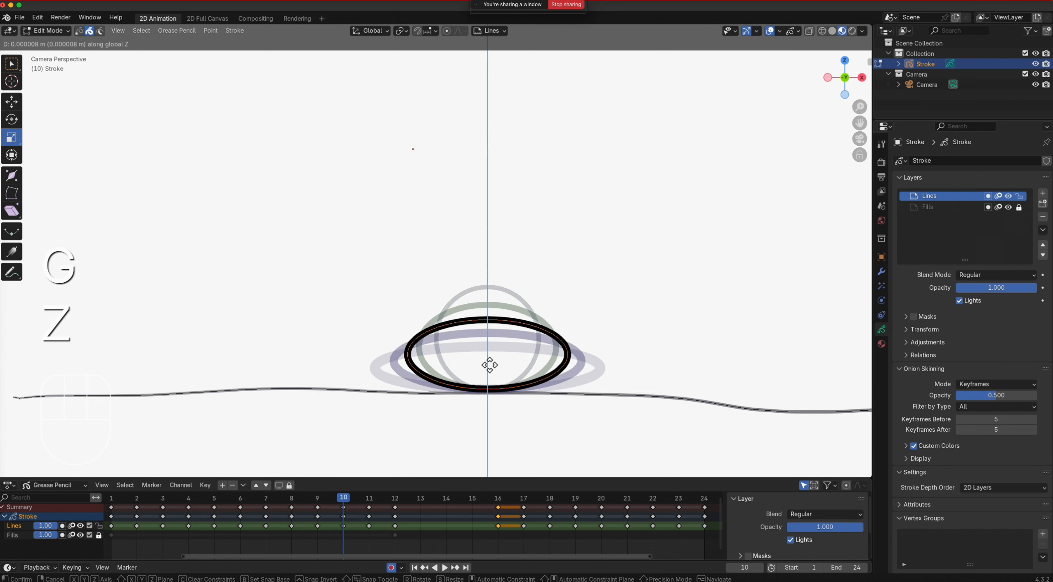
click(482, 359)
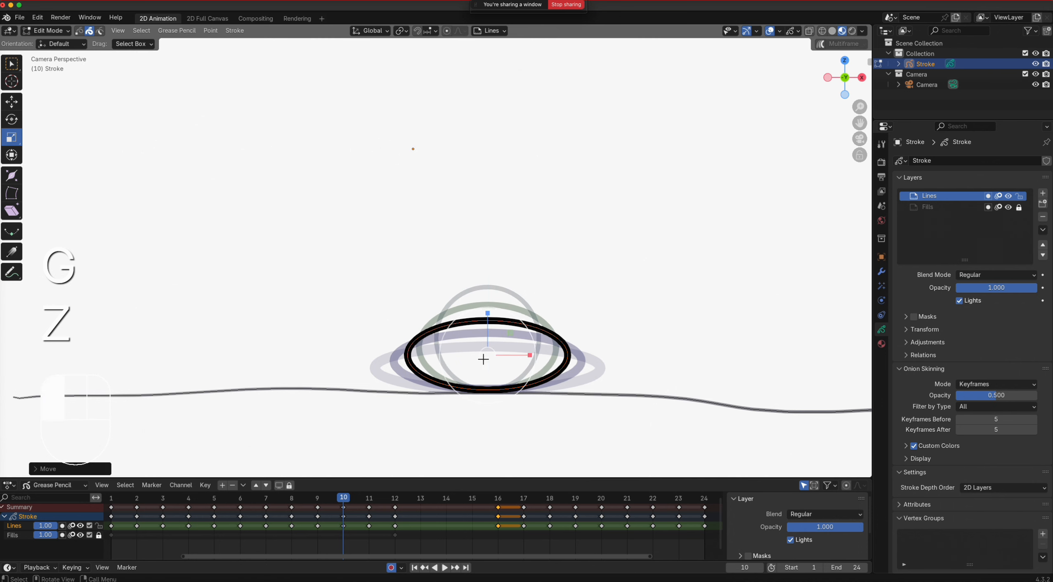
click(321, 501)
key(g)
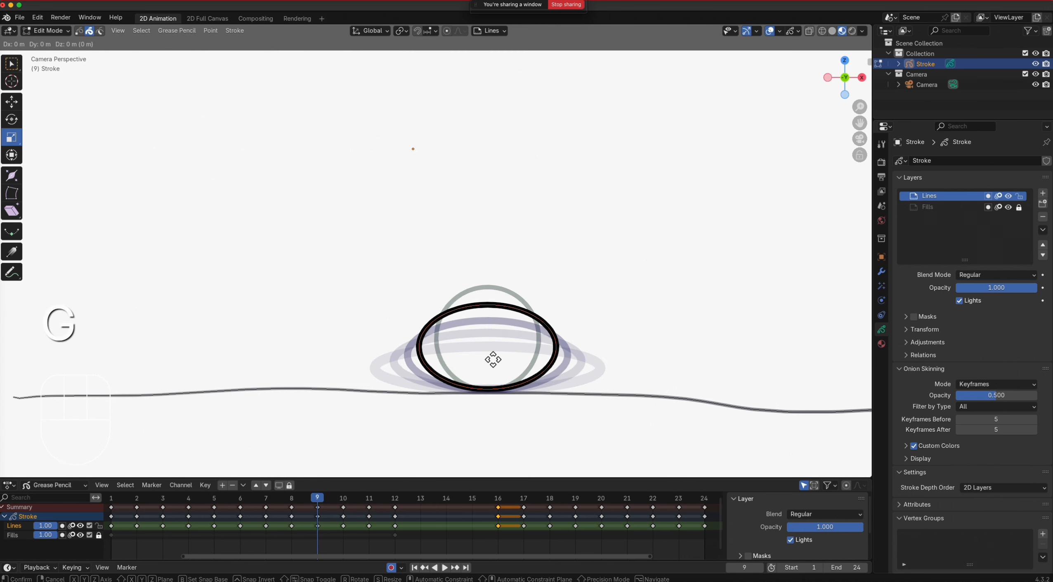
key(z)
click(499, 367)
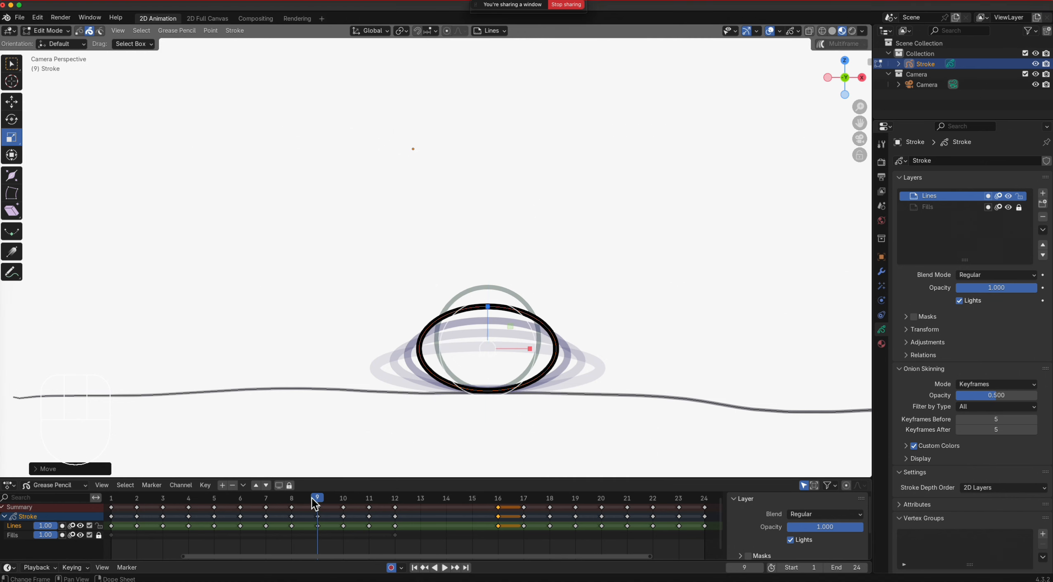
Step: Duplicate the squash keyframes of frames 11, 10 and 9 onto frames 13, 14 and 15 respectively
drag(316, 499, 395, 517)
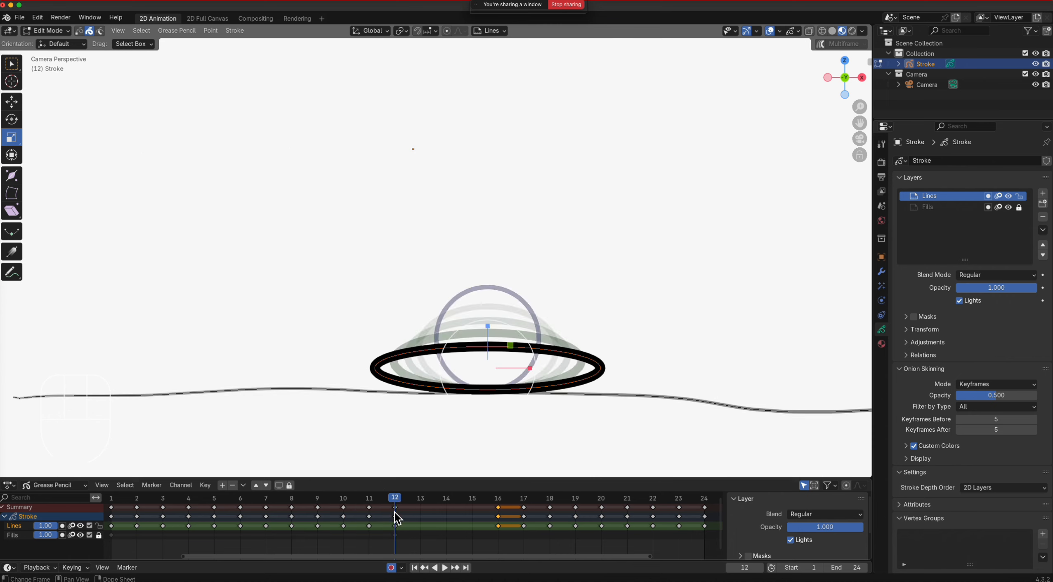
click(374, 534)
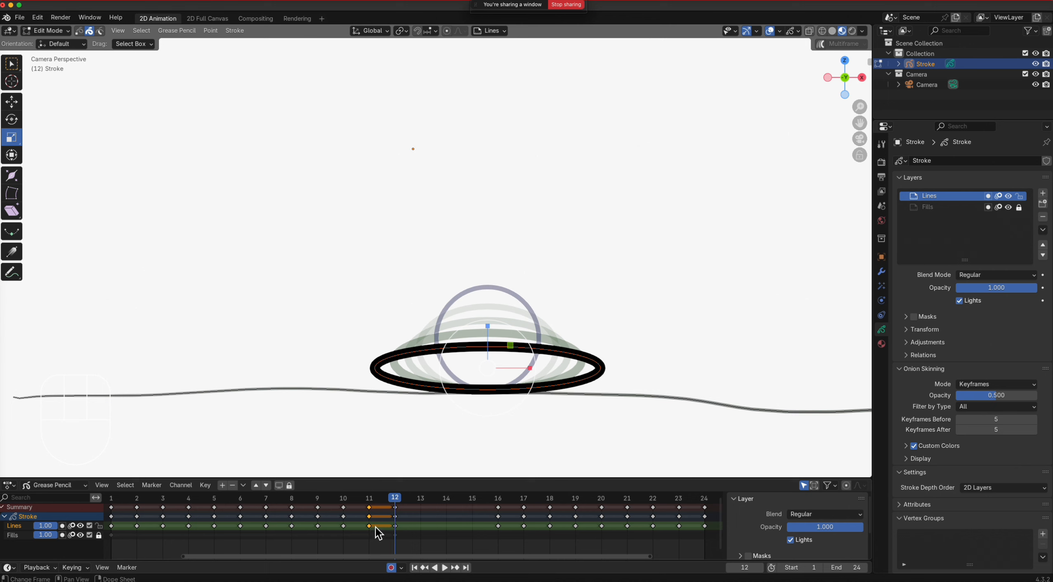
key(shift+d)
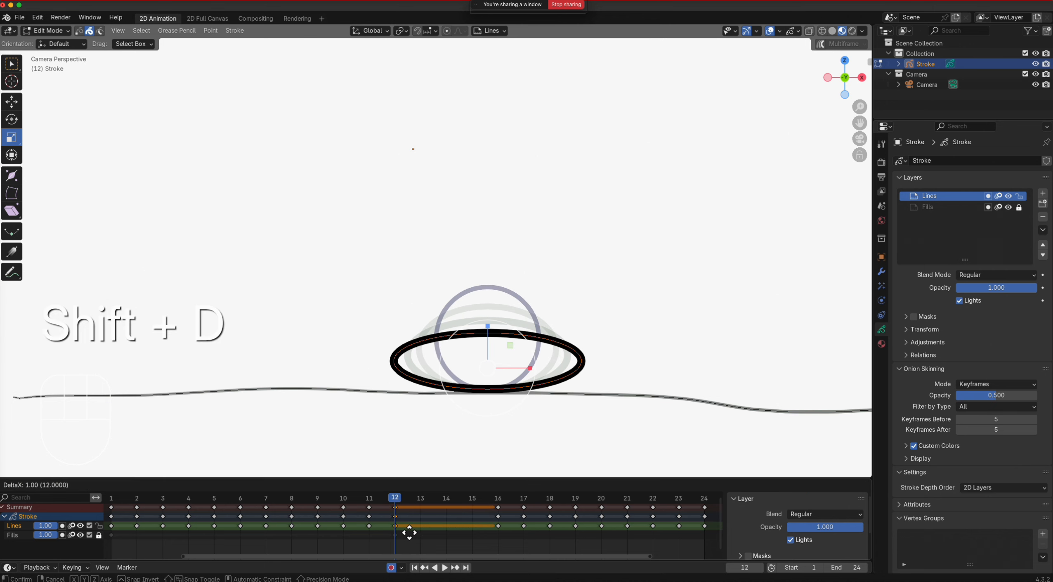
click(425, 532)
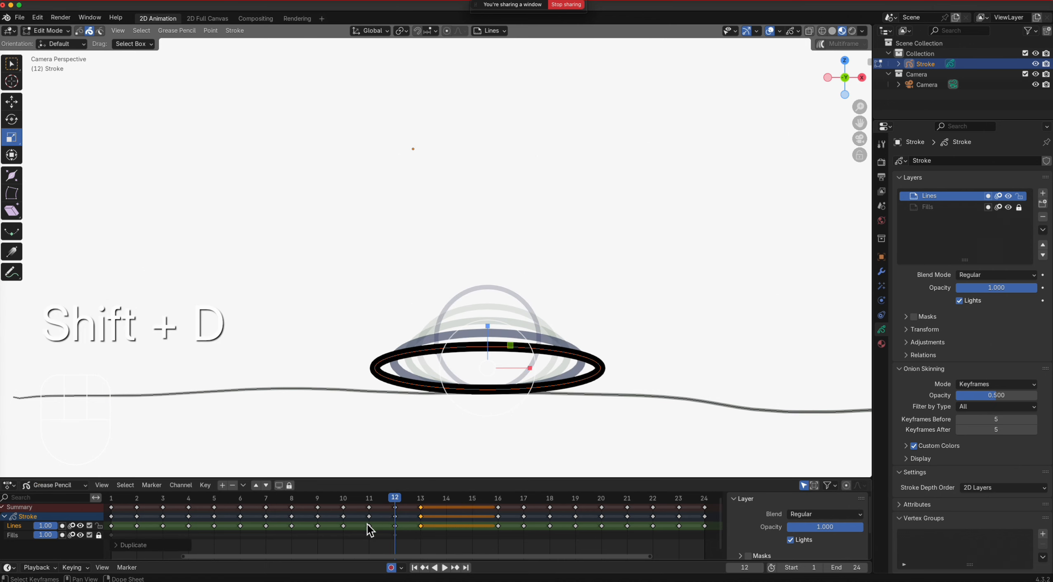
click(345, 526)
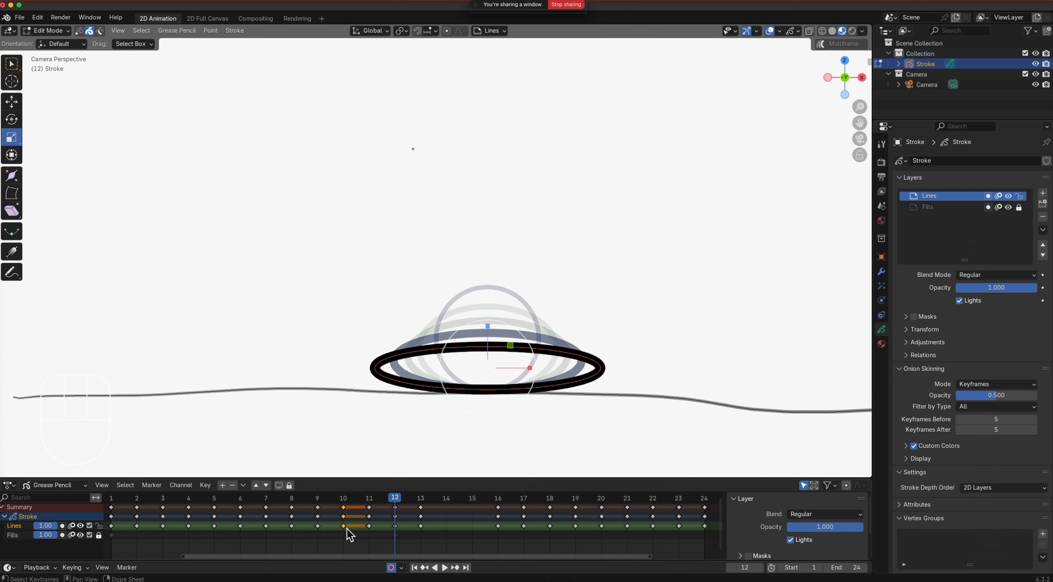
key(shift+d)
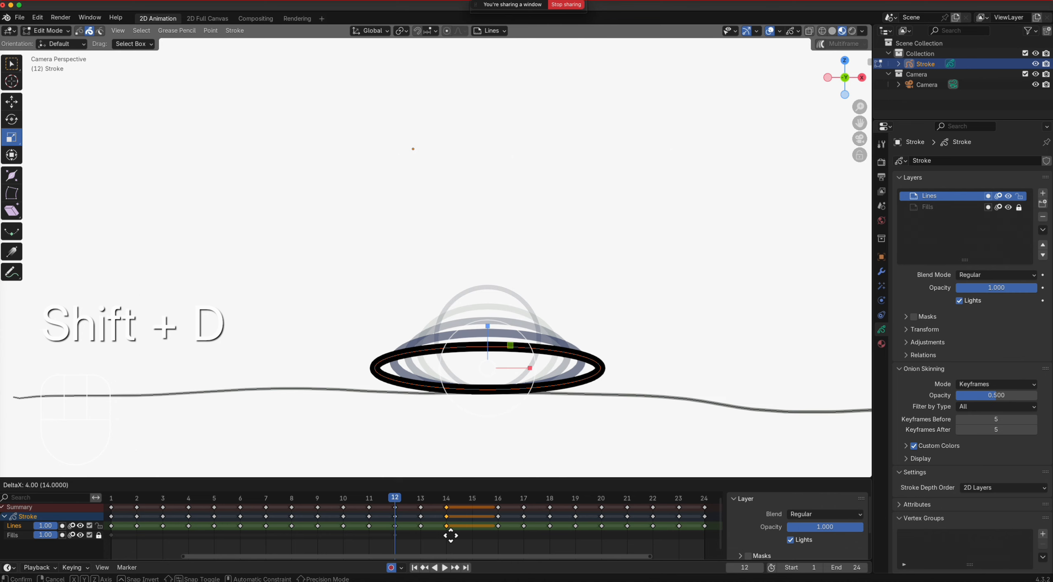
click(447, 535)
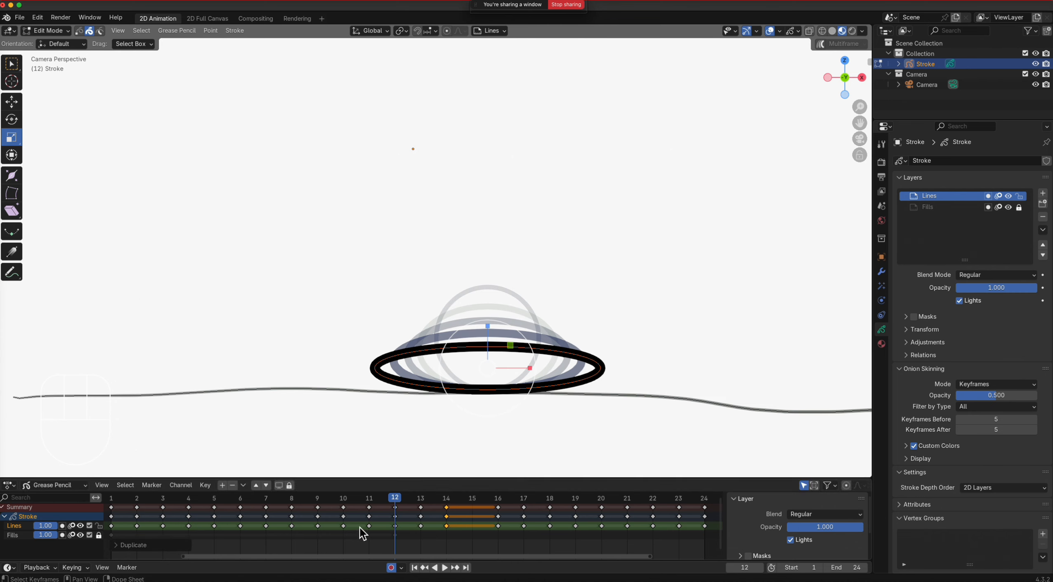
click(320, 528)
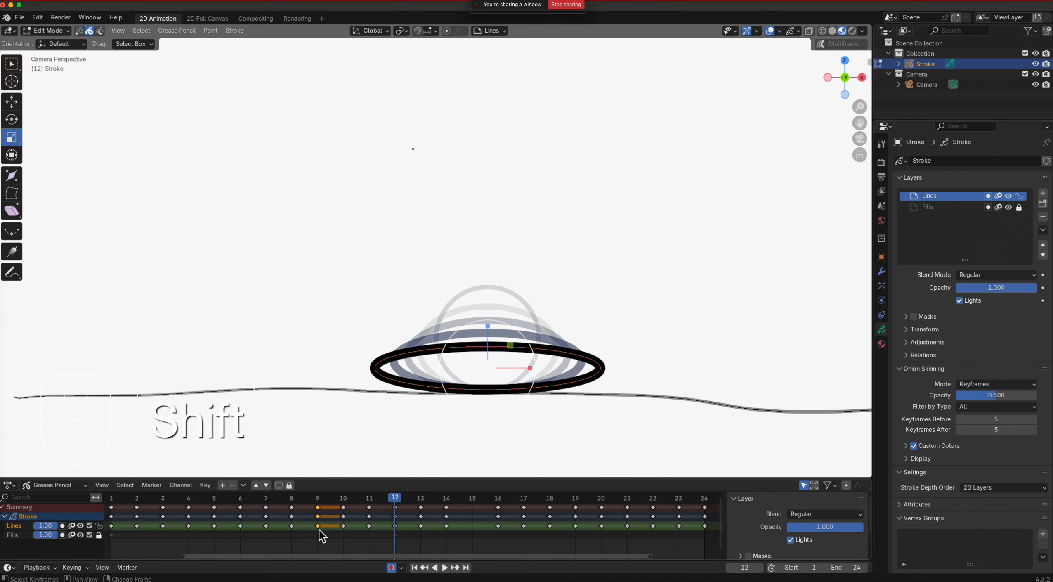
key(shift+d)
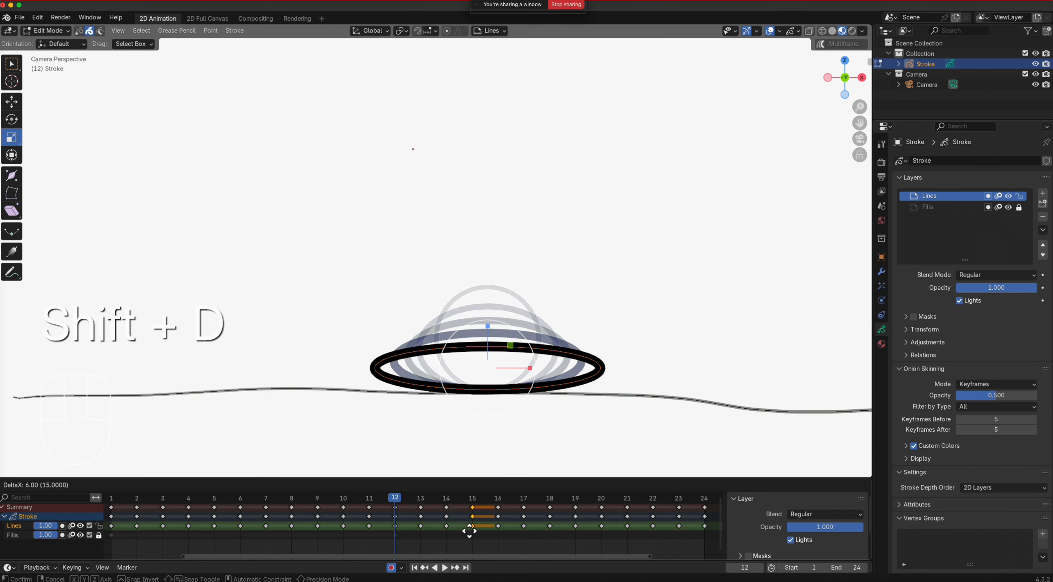
click(471, 530)
Step: Scrub from frame 12 to frame 15, and play back the whole animation in full camera view to check the squash and recovery
click(395, 498)
key(space)
mouse_move(395, 500)
mouse_down()
mouse_move(498, 500)
mouse_move(402, 502)
mouse_move(469, 502)
mouse_up()
scroll(560, 366, down, 4)
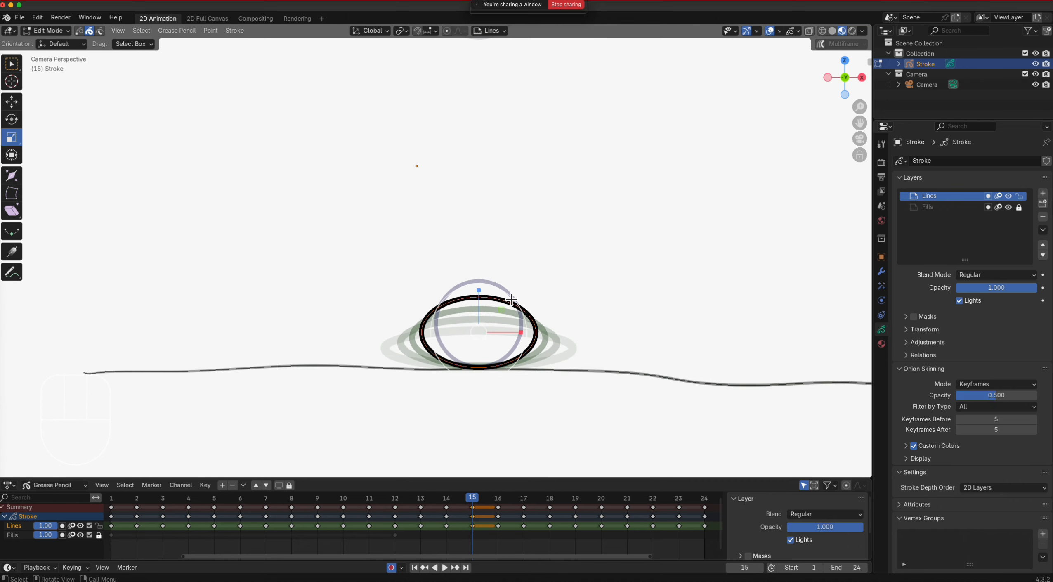
scroll(546, 277, down, 3)
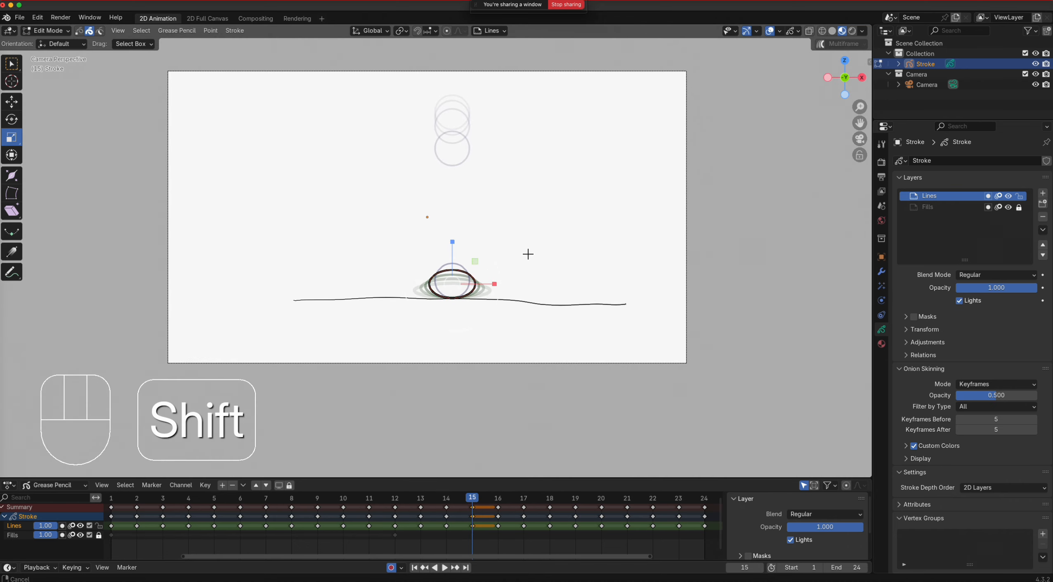
shift+middle_drag(526, 254, 524, 315)
key(space)
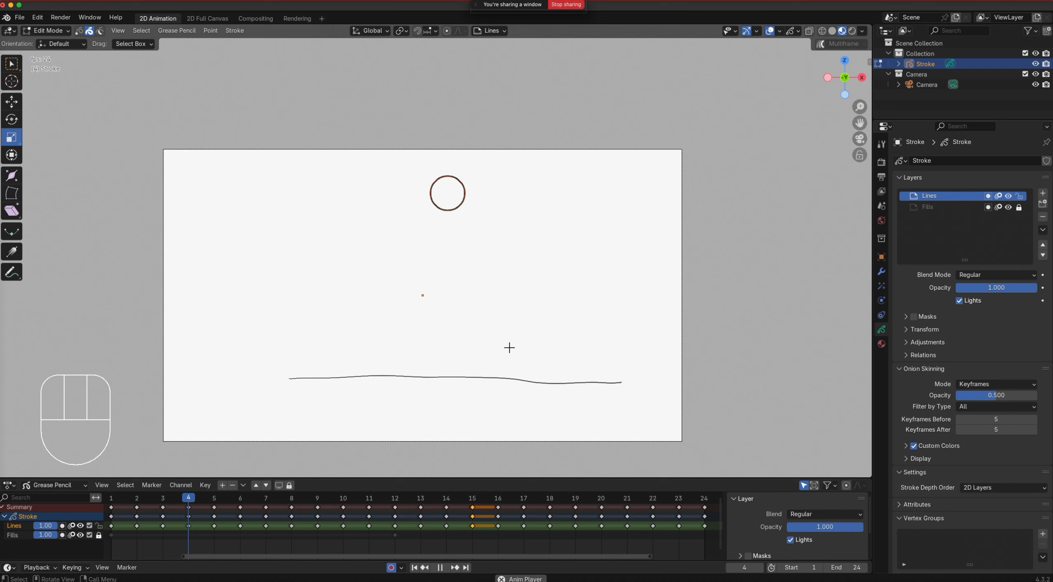
key(space)
Step: Examine the squash pose on frame 12 with its onion skins, and replay the animation to check the bounce timing
click(398, 501)
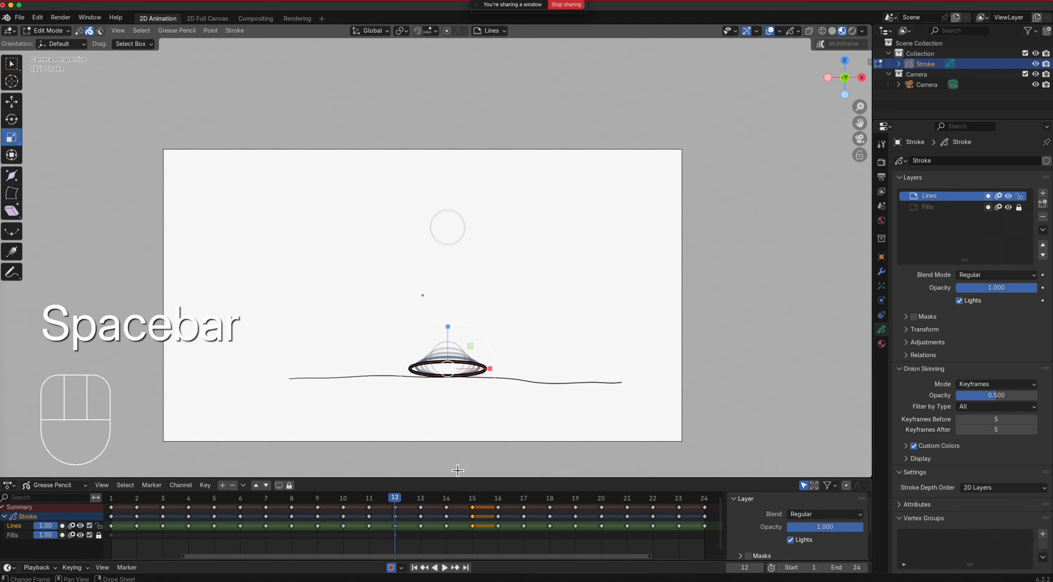
scroll(456, 383, up, 2)
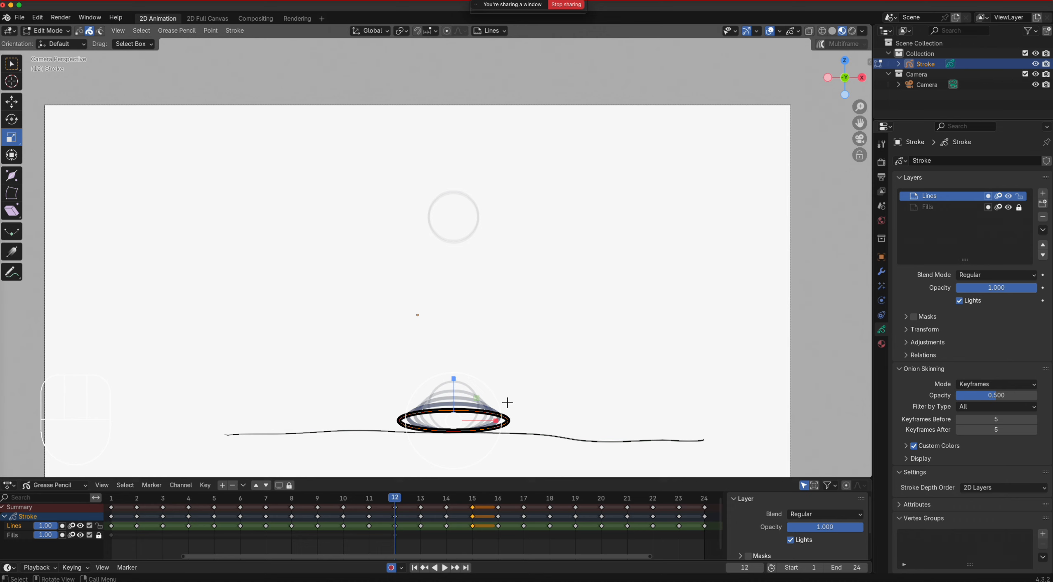
click(534, 359)
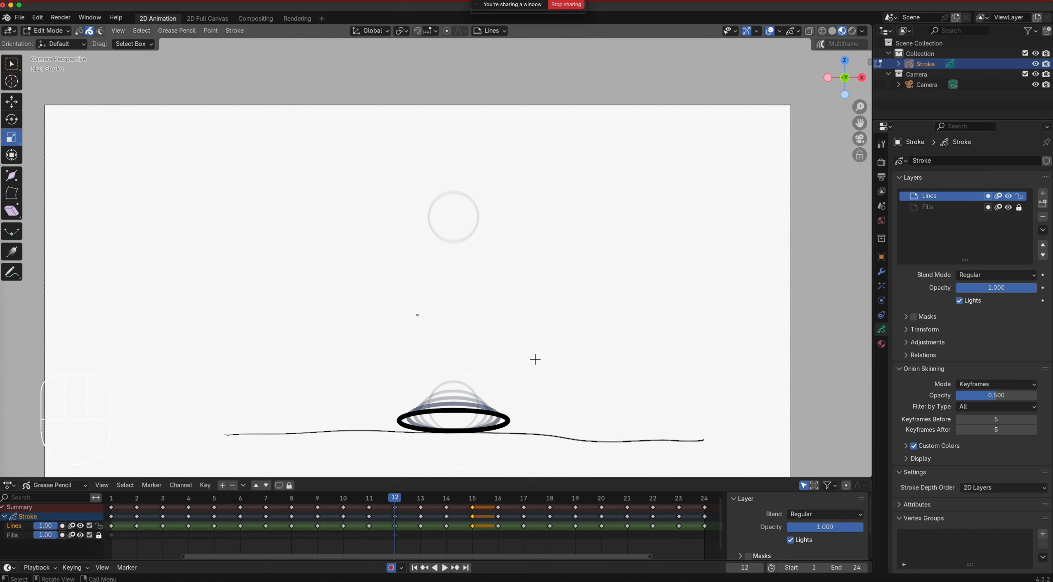
key(space)
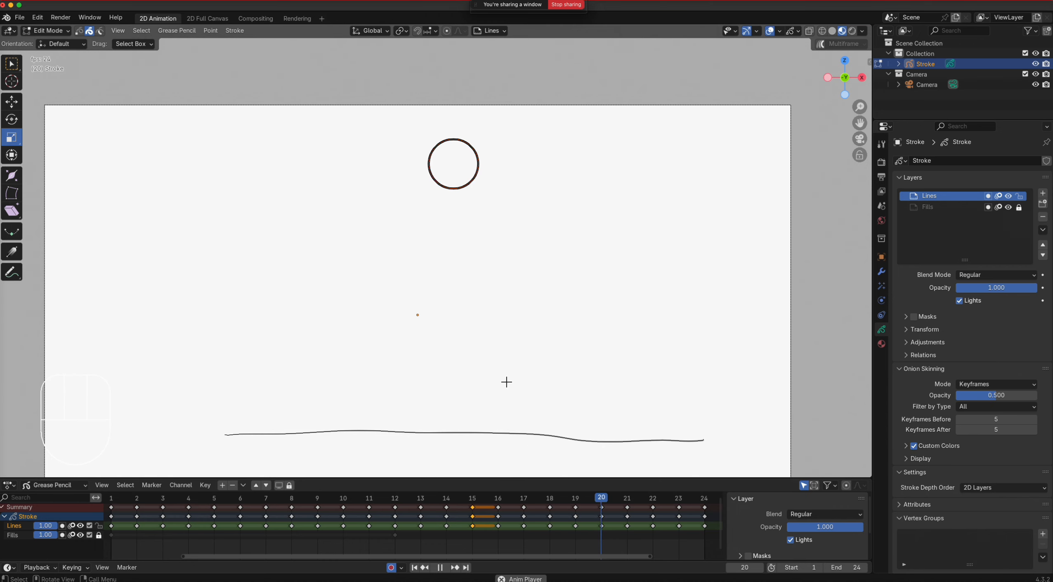
scroll(506, 382, down, 2)
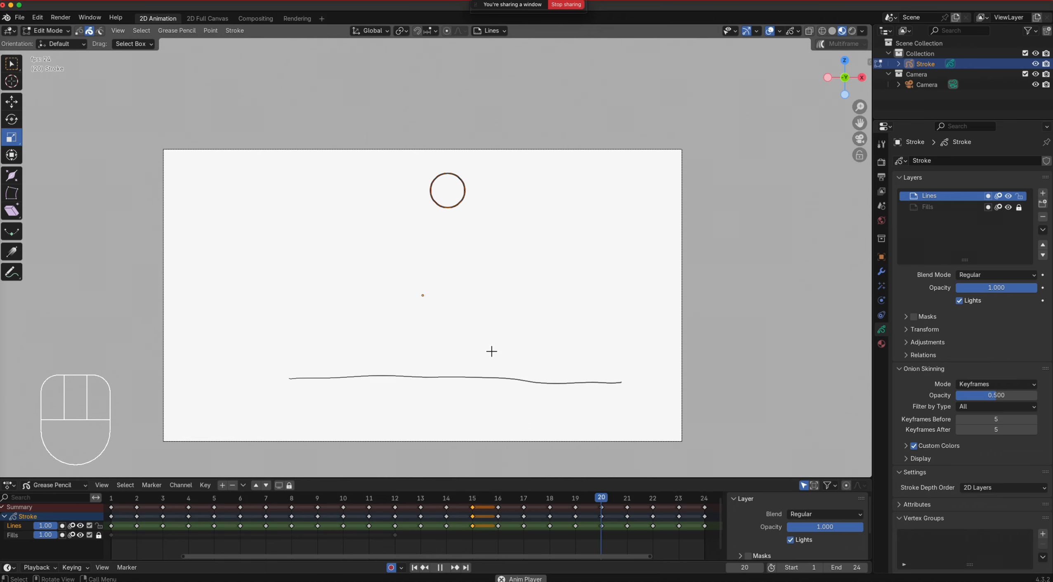
key(space)
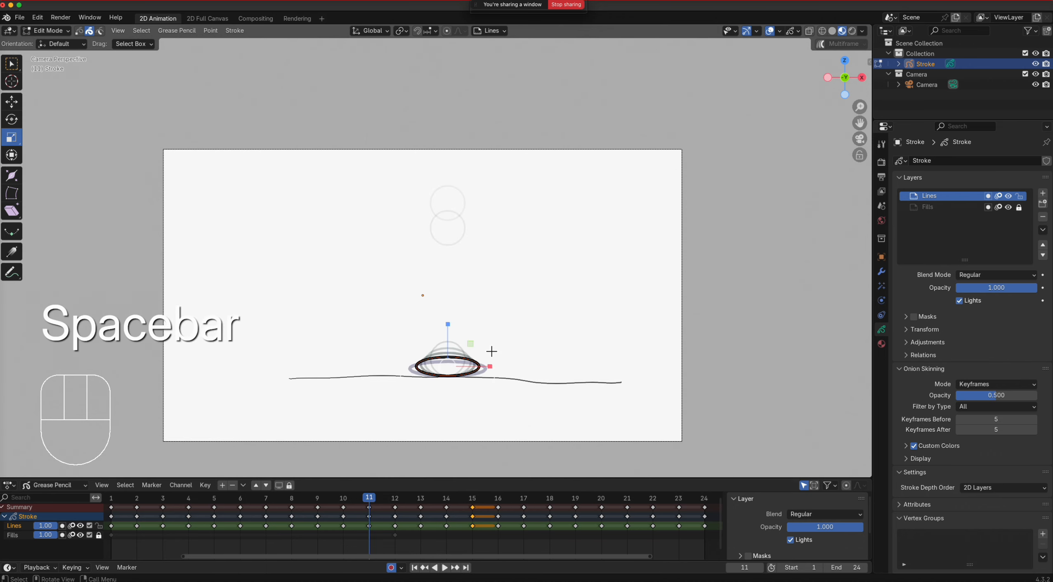
Step: On frame 7, move the circle straight down to roughly midway between its frame 6 and frame 8 positions
drag(383, 502, 260, 521)
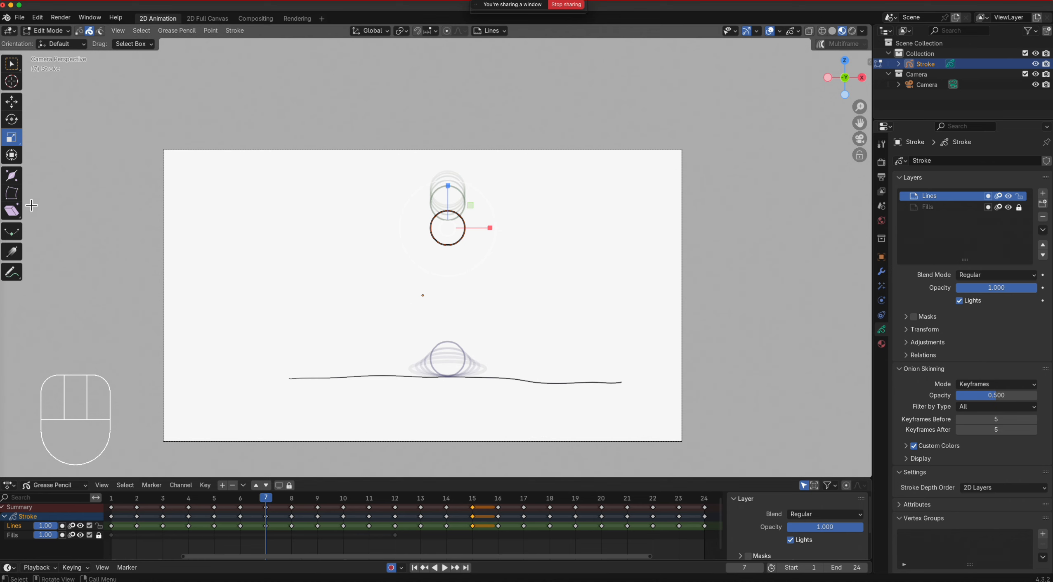
click(13, 104)
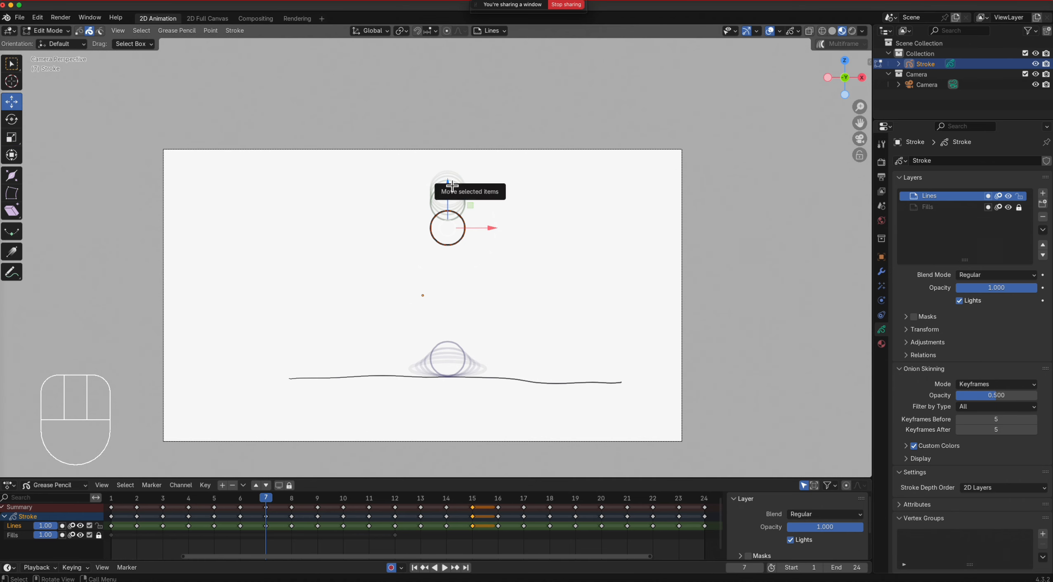
drag(451, 183, 453, 234)
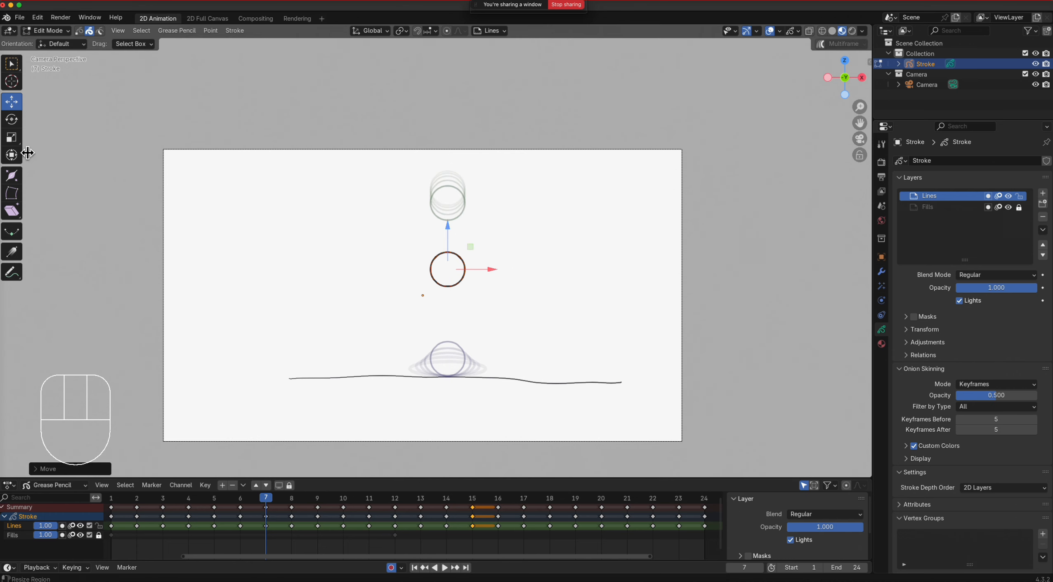
Step: Stretch the frame 7 circle vertically and narrow it into a tall, slim ellipse, and play back the animation
click(12, 137)
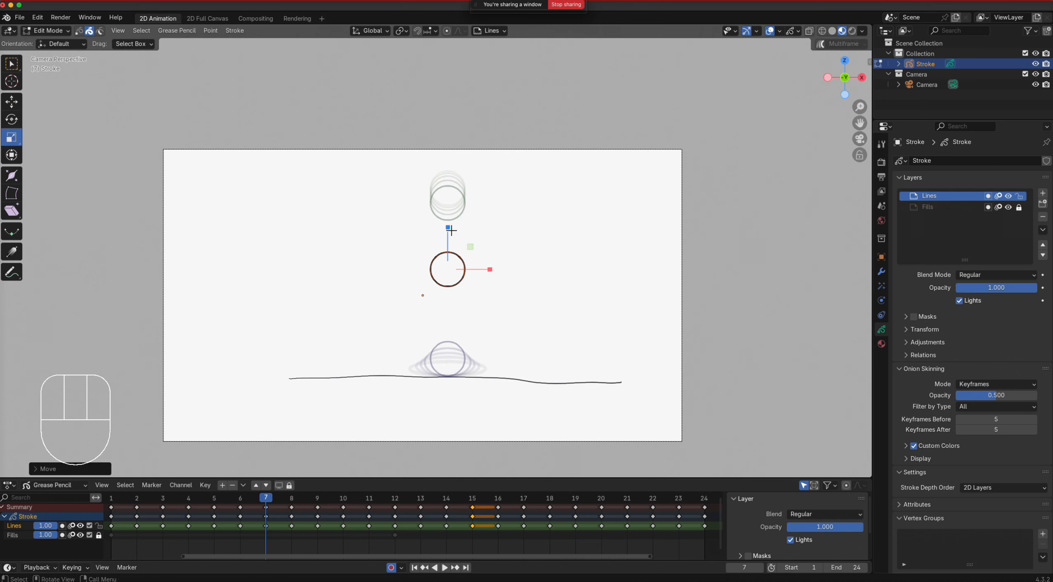
drag(451, 230, 448, 187)
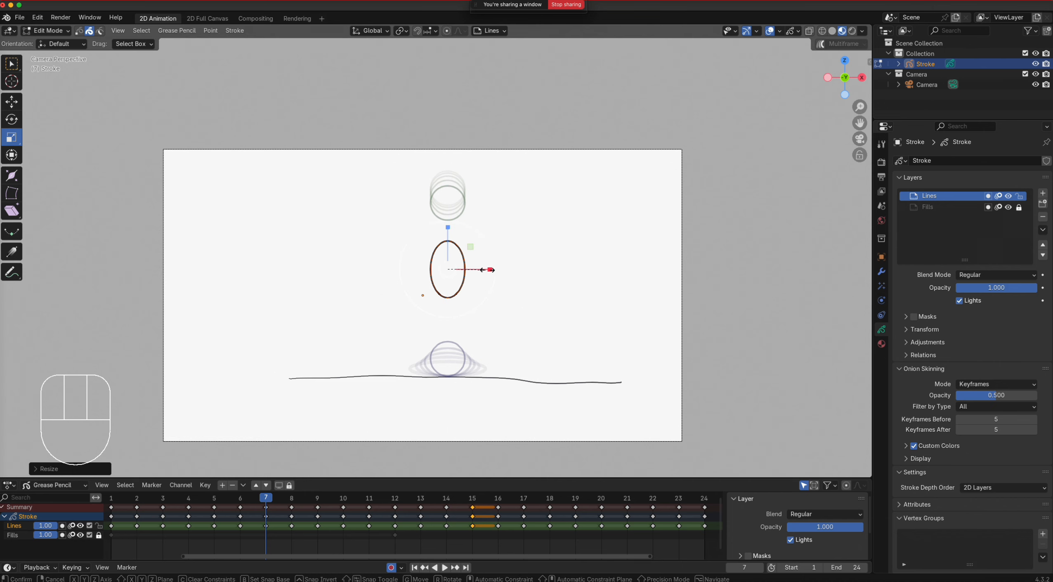
drag(490, 269, 479, 269)
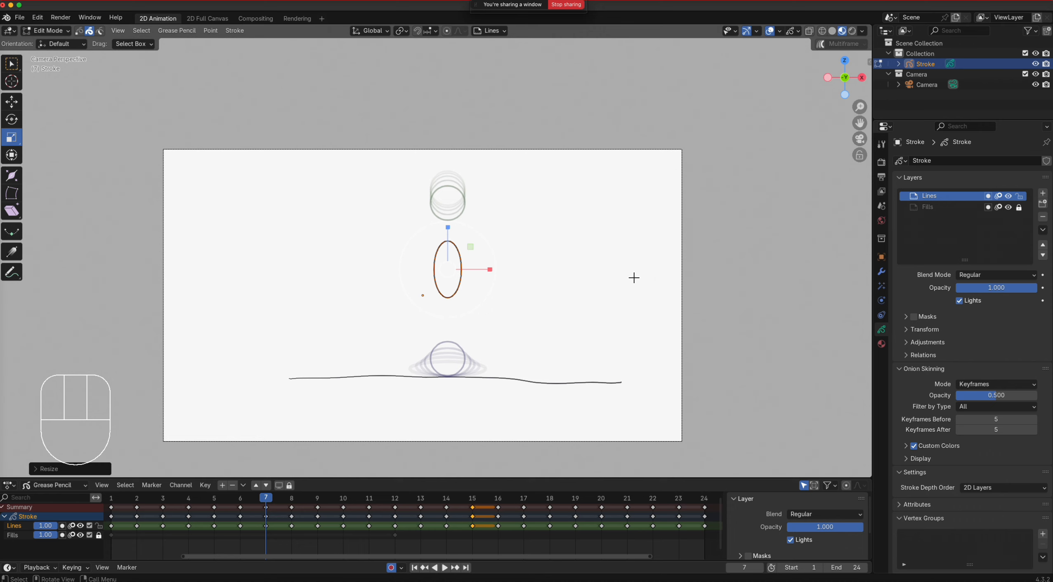
key(space)
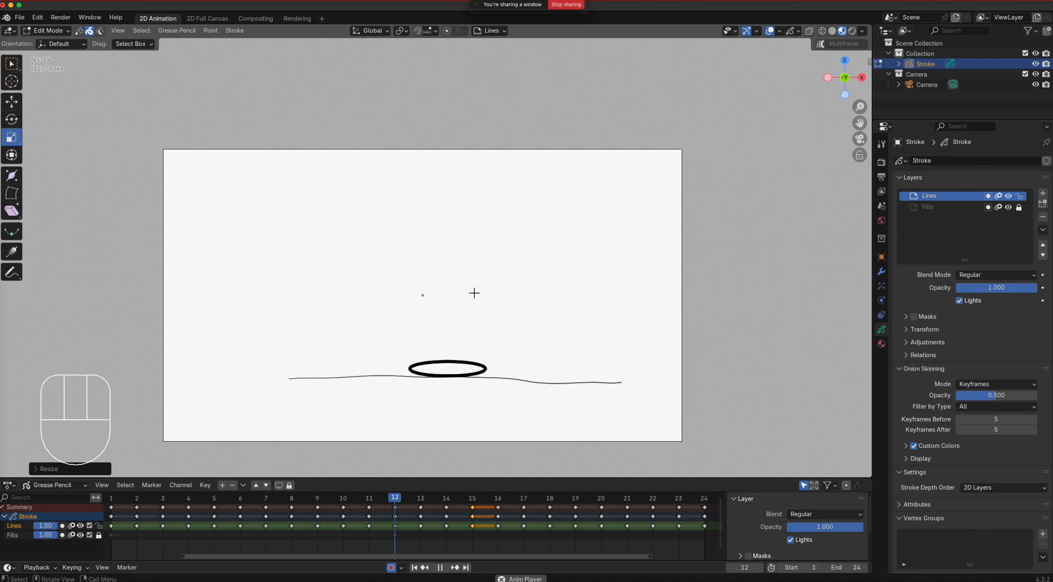
Step: On frame 6, move the circle slightly down, narrow it and stretch it vertically into a slight oval
key(space)
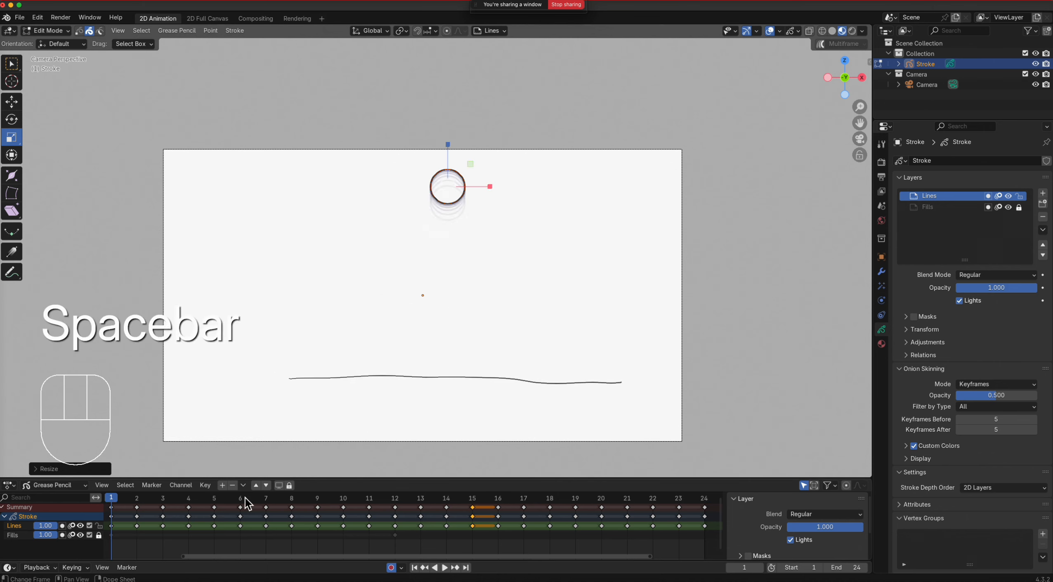
drag(244, 499, 264, 510)
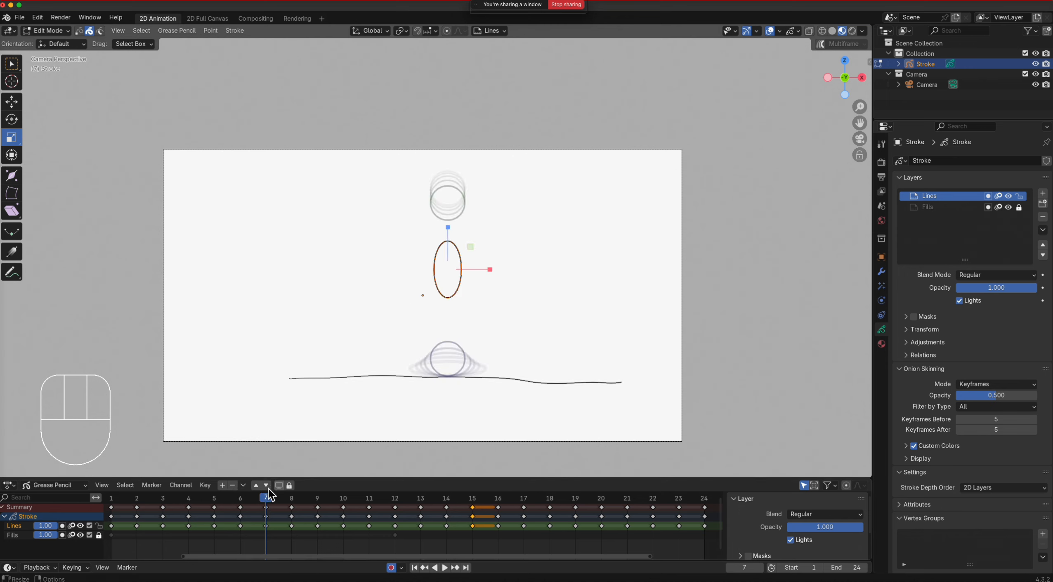
click(242, 500)
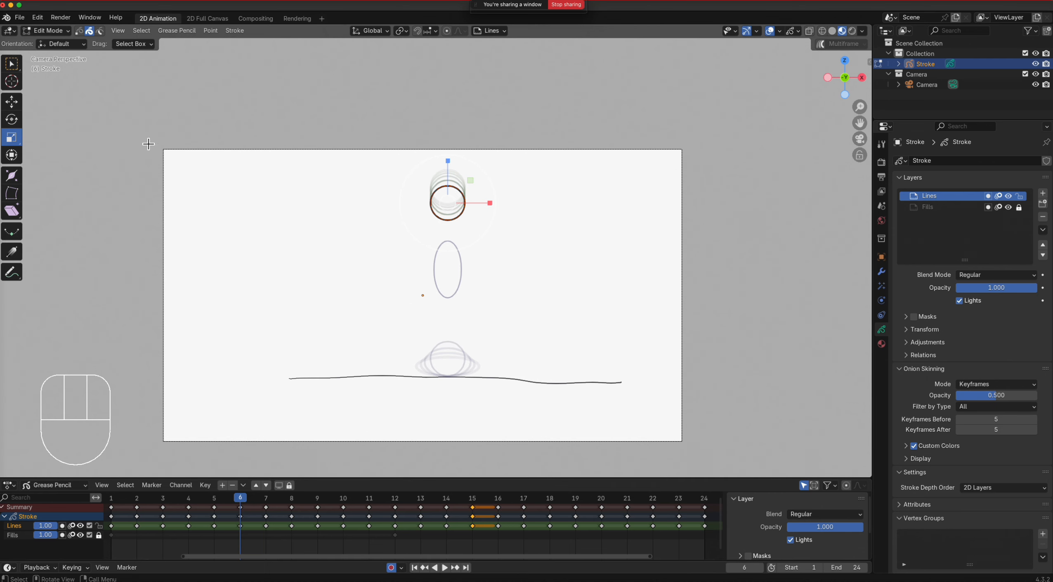
click(12, 102)
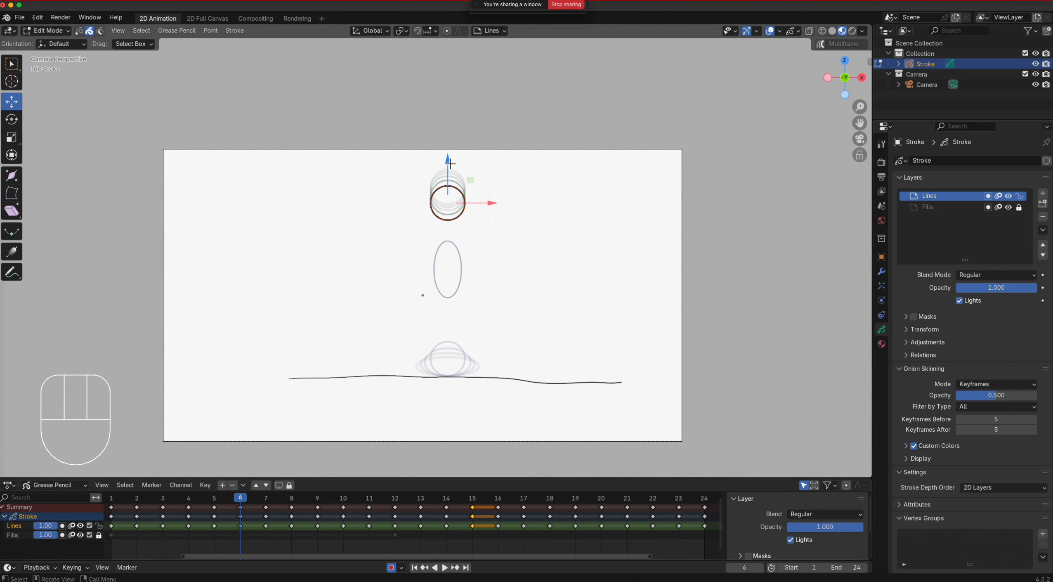
drag(453, 164, 453, 168)
click(16, 141)
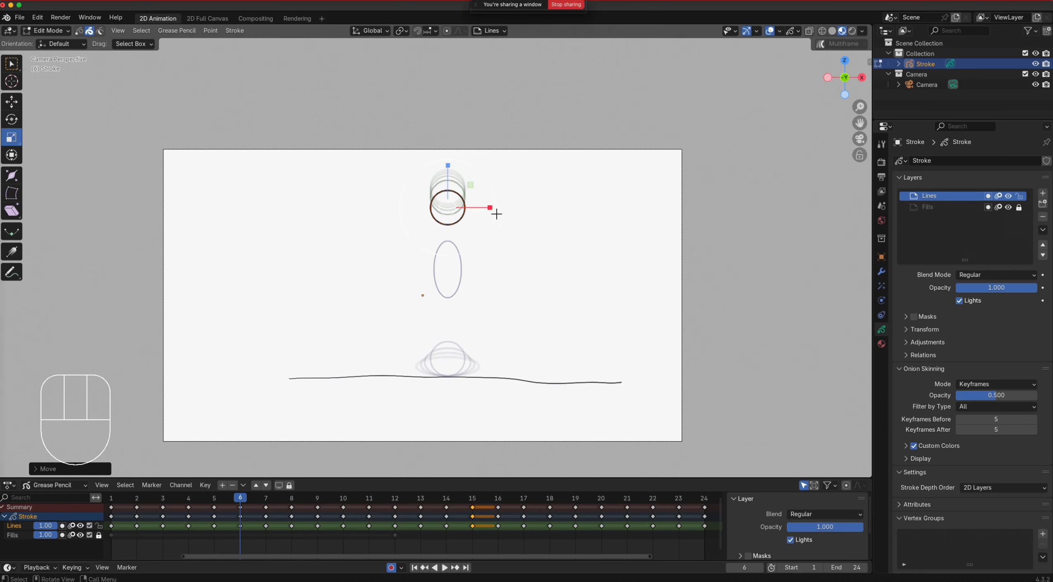
drag(489, 207, 487, 207)
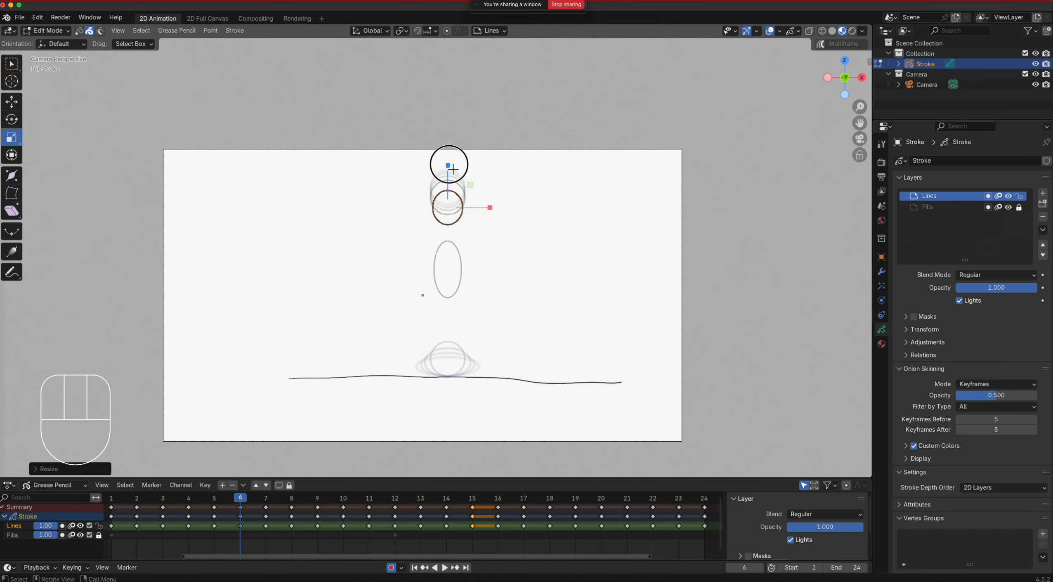
drag(448, 165, 448, 153)
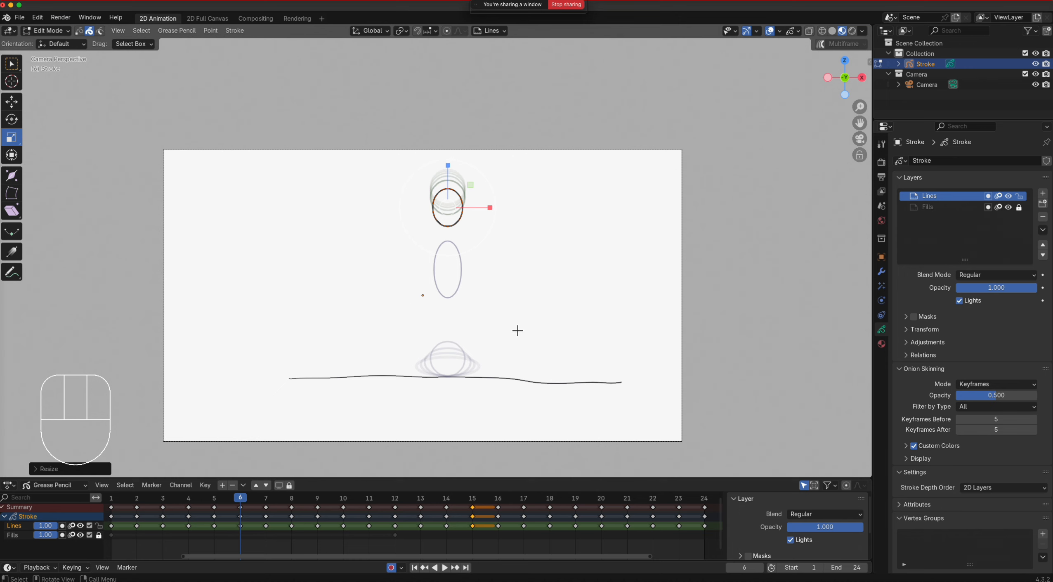
Step: On frame 8, reshape the circle into a tall, slim ellipse and raise it so its base rests on the ground line
drag(244, 498, 288, 501)
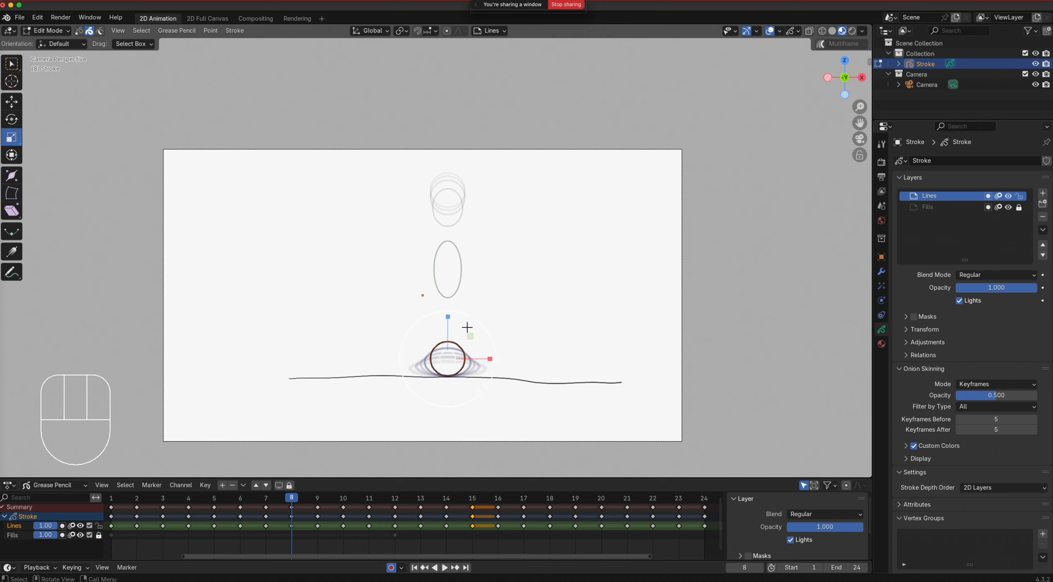
click(450, 315)
drag(449, 316, 451, 270)
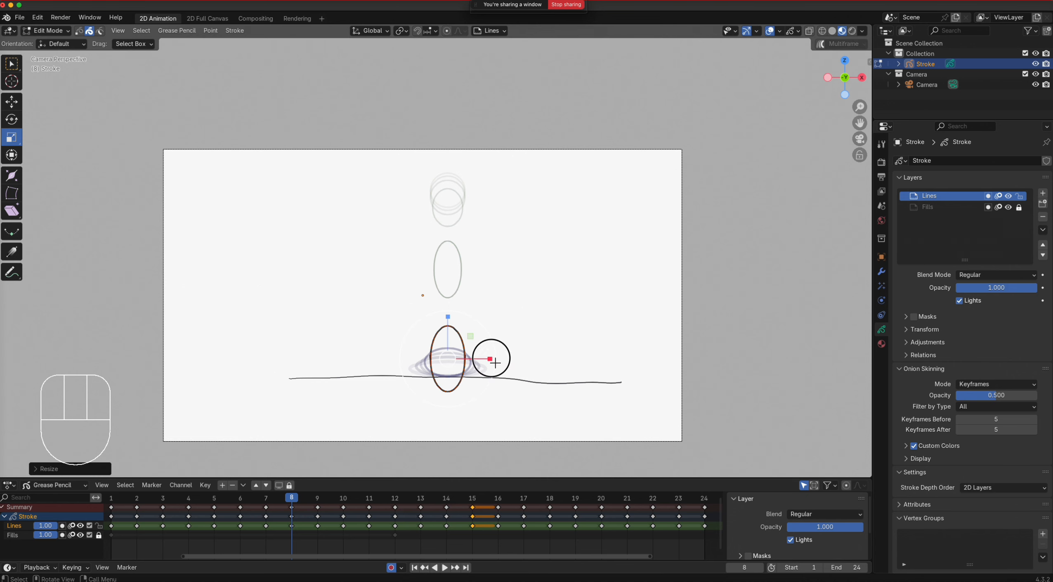
drag(489, 359, 473, 359)
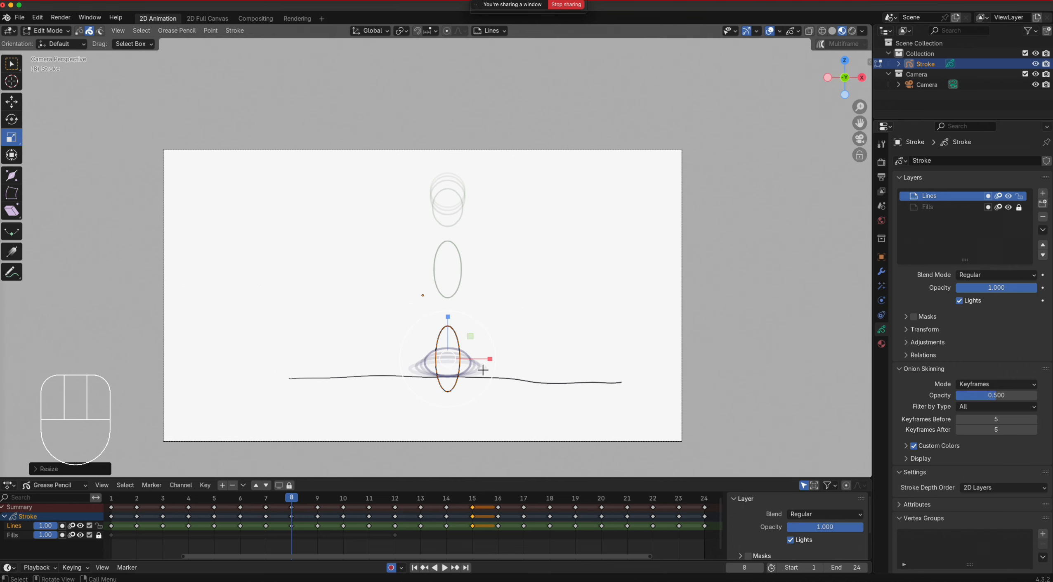
click(13, 102)
drag(452, 320, 451, 298)
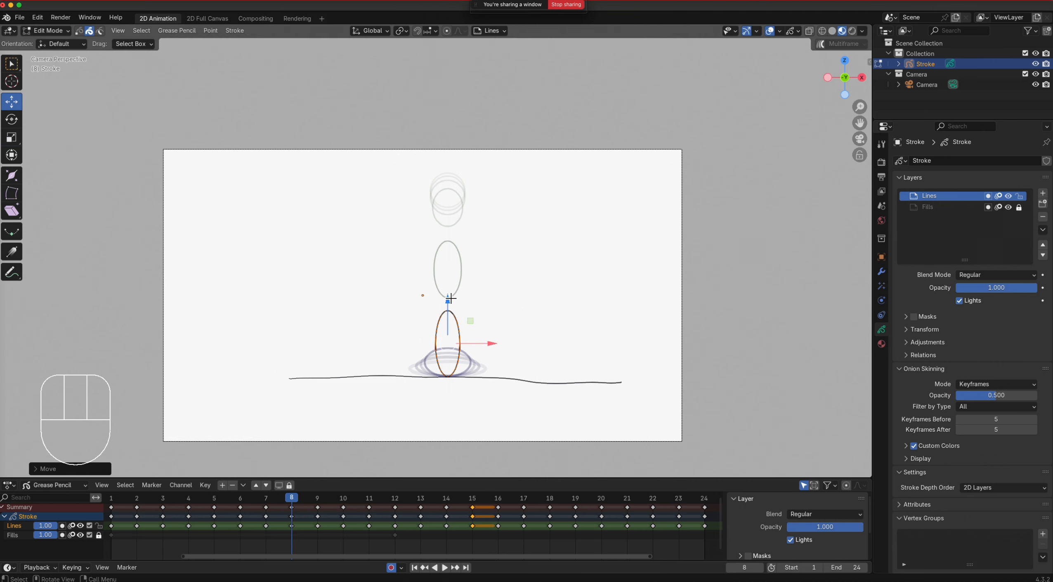
Step: On frame 7, move the ellipse up until its top meets the bottom of the frame 6 oval, and play back the fall
click(270, 499)
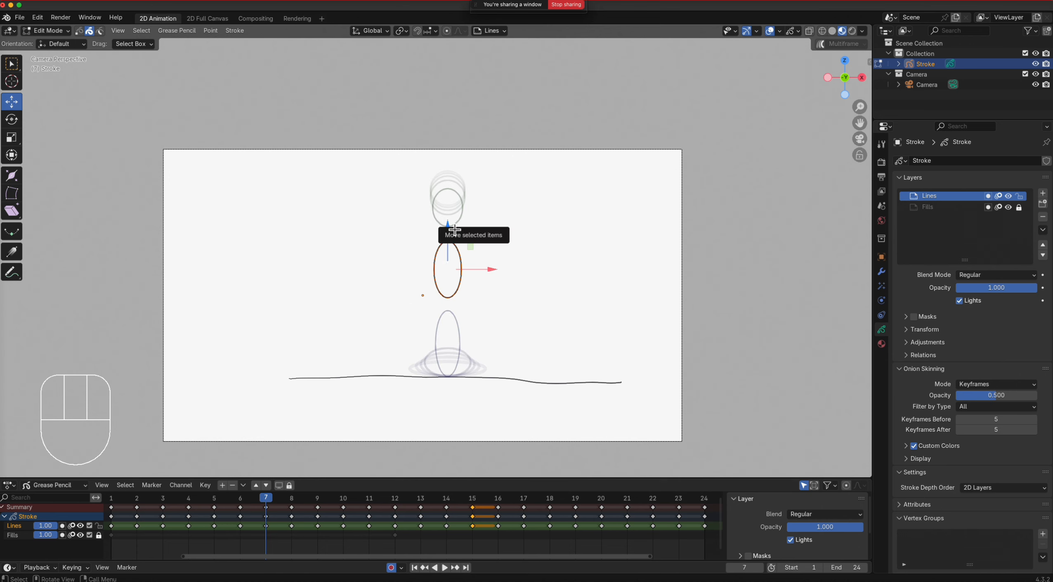
drag(450, 226, 450, 208)
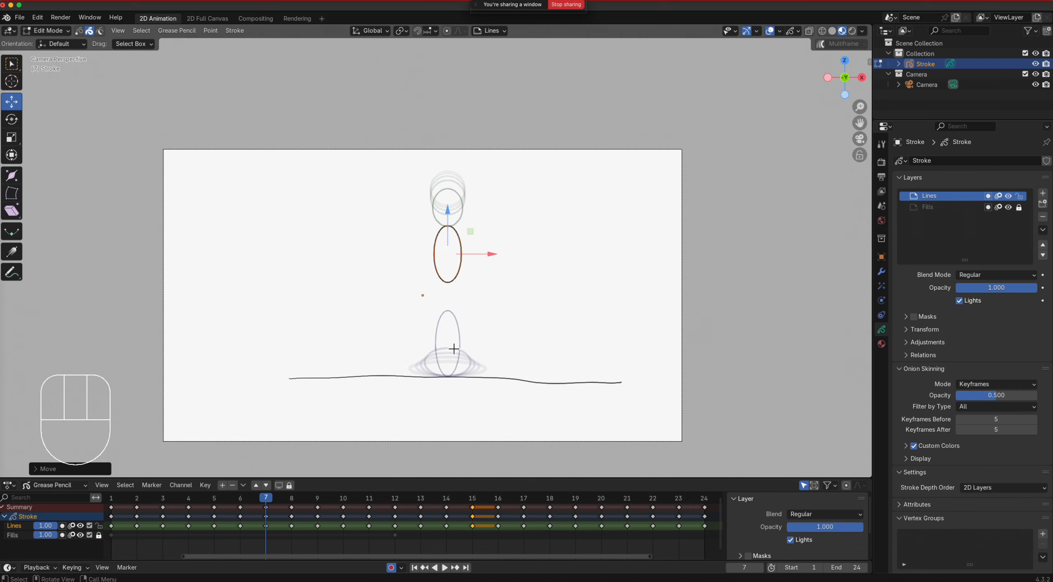
key(space)
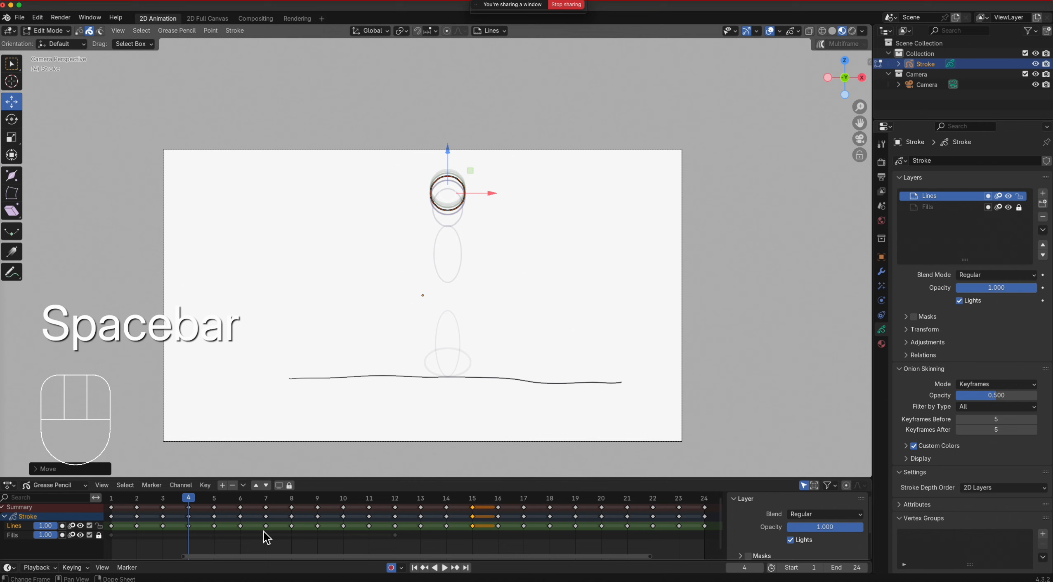
key(space)
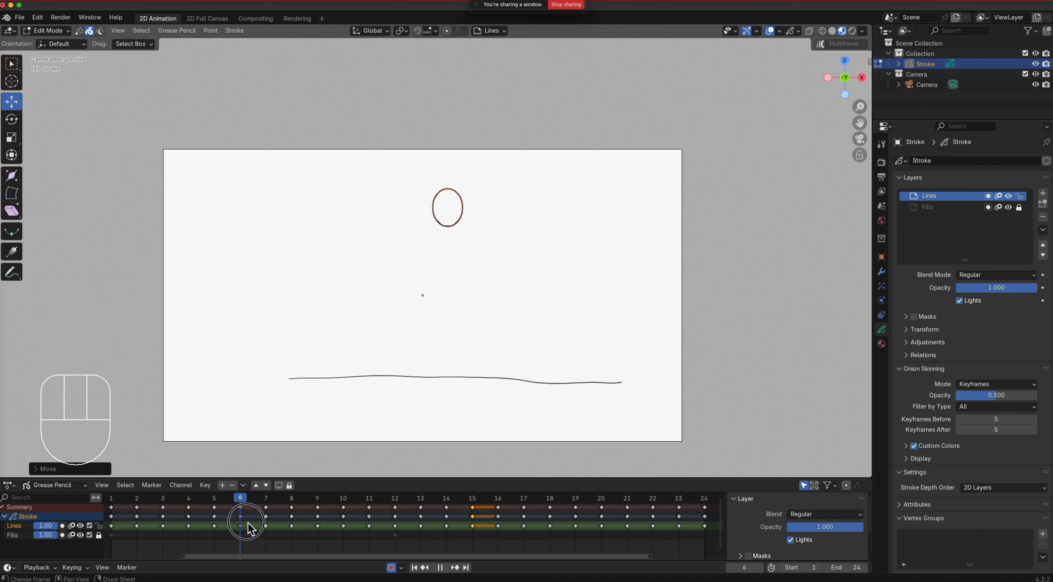
key(space)
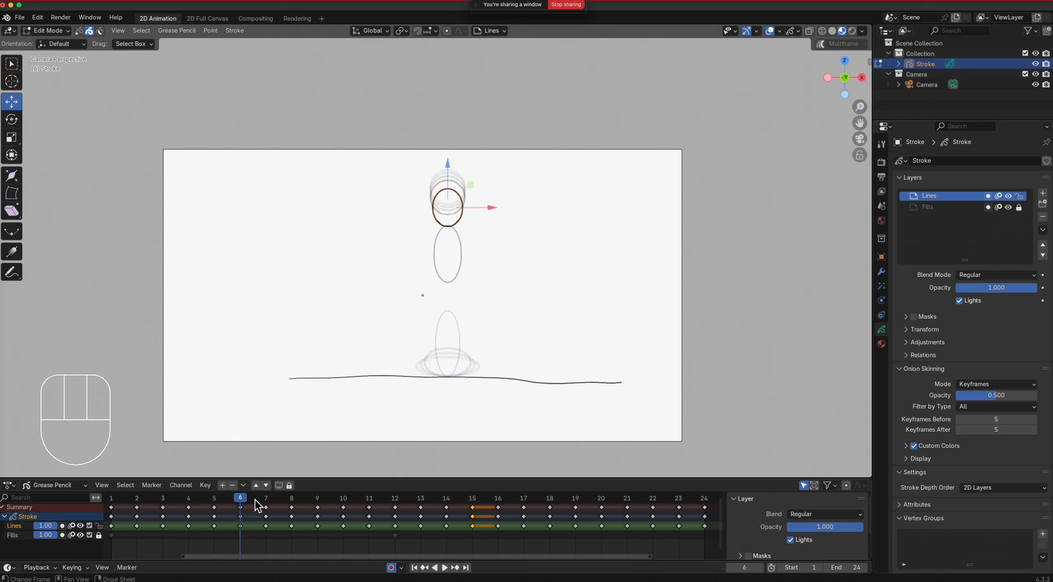
Step: On frame 19, narrow the circle, stretch it vertically into an oval and move it slightly down
click(241, 501)
drag(234, 502, 578, 506)
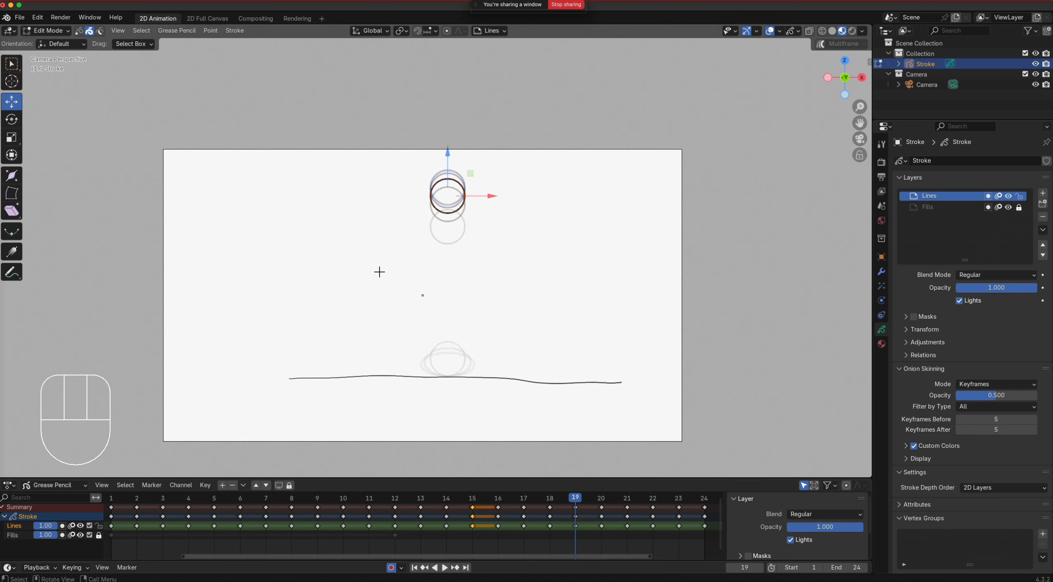
click(12, 137)
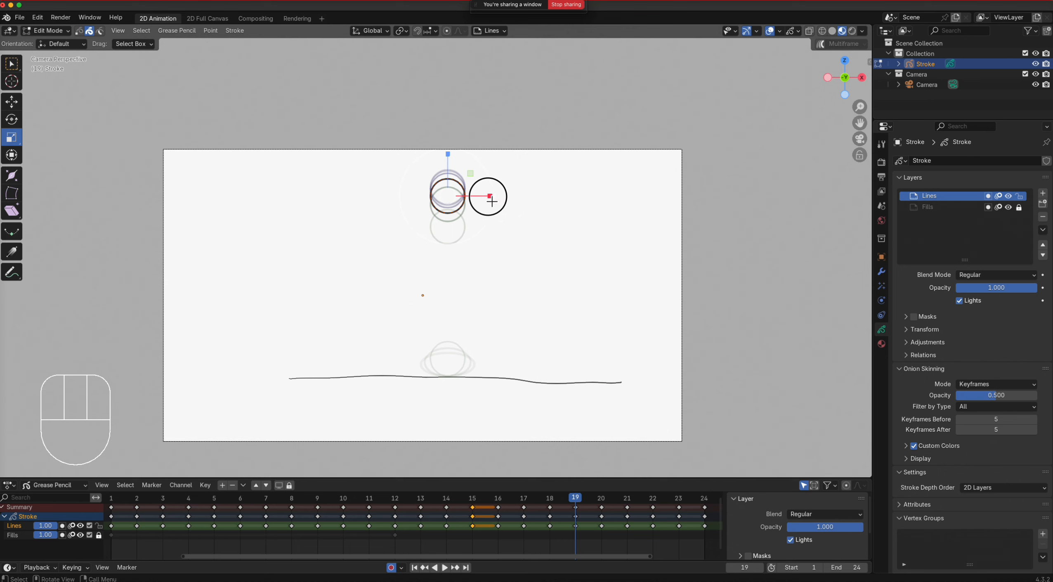
drag(491, 197, 470, 196)
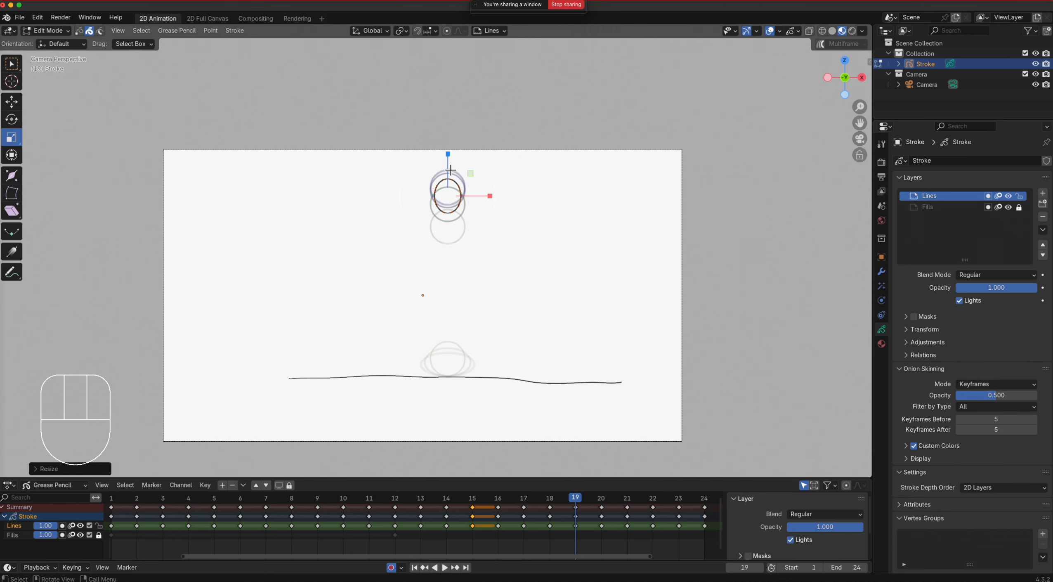
drag(448, 153, 446, 133)
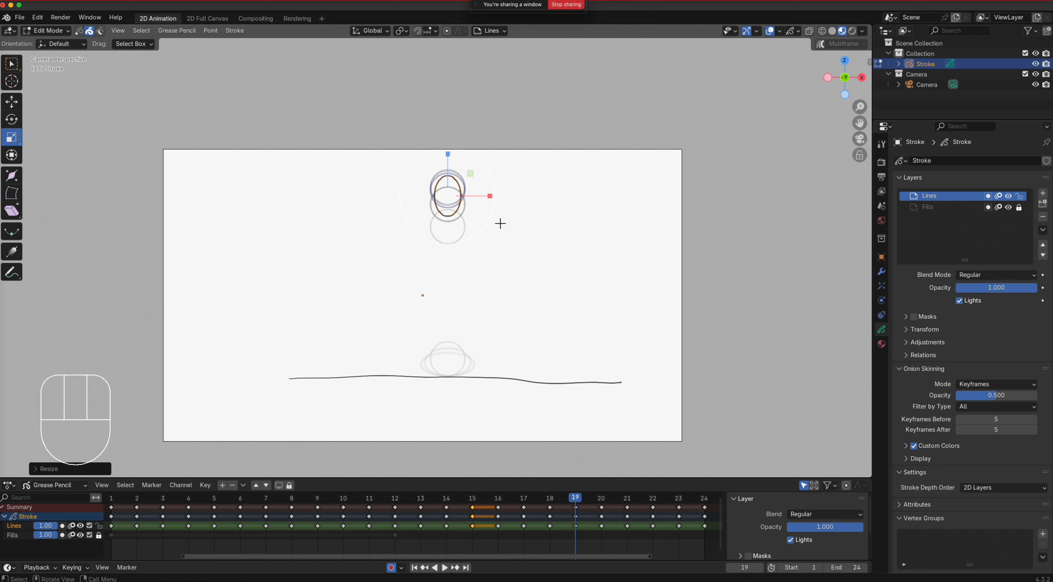
click(18, 103)
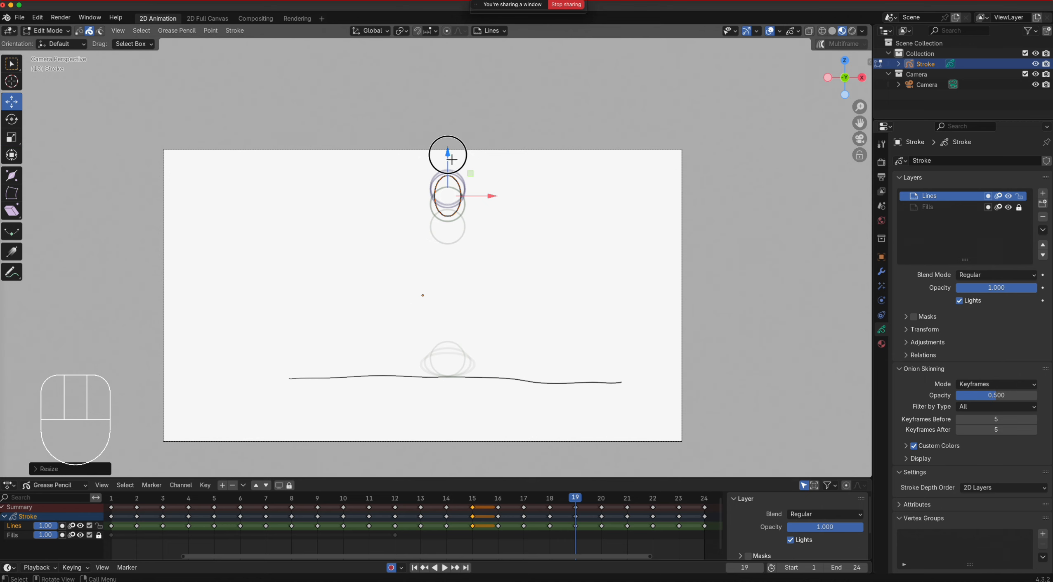
drag(450, 162, 453, 171)
Step: On frame 18, move the circle down and narrow it, and widen the frame 19 oval slightly
drag(550, 503, 550, 502)
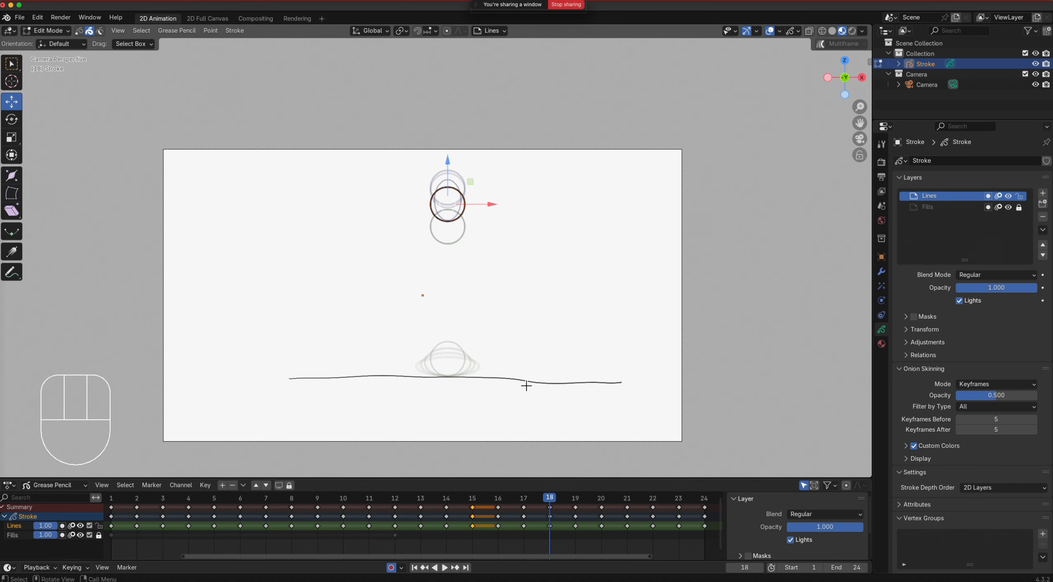
drag(455, 165, 455, 182)
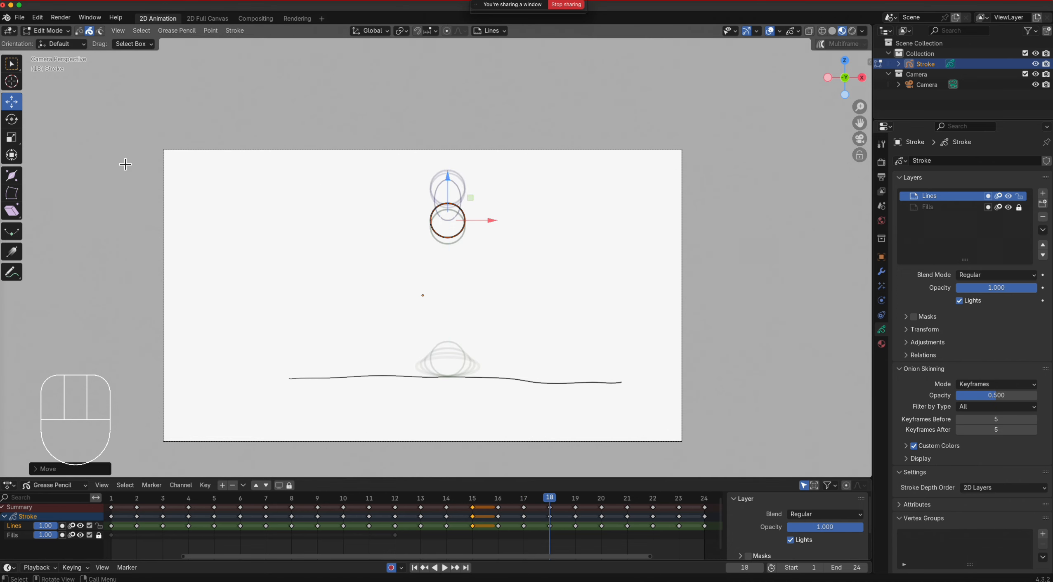
click(12, 137)
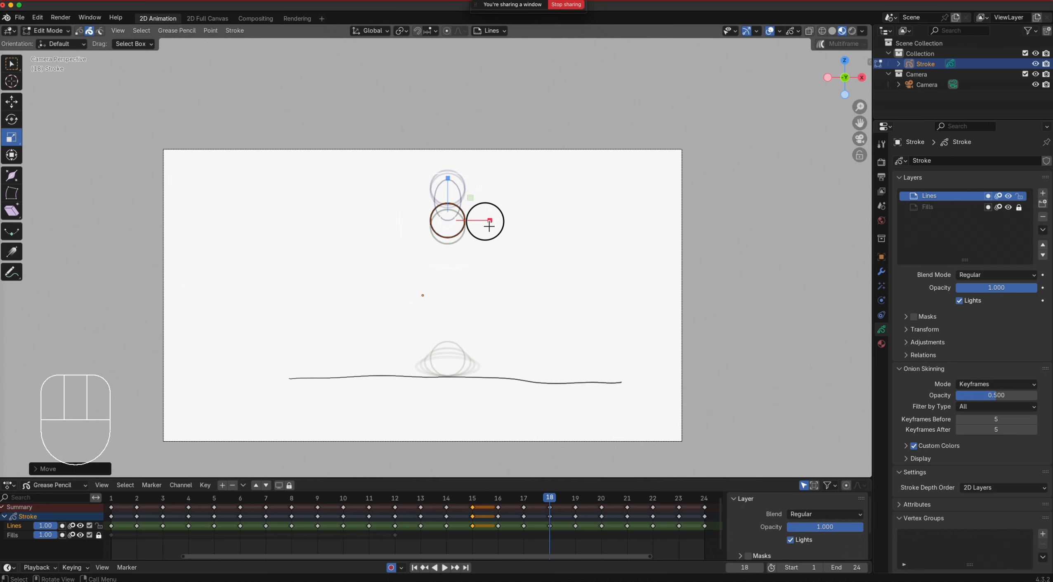
drag(490, 221, 481, 221)
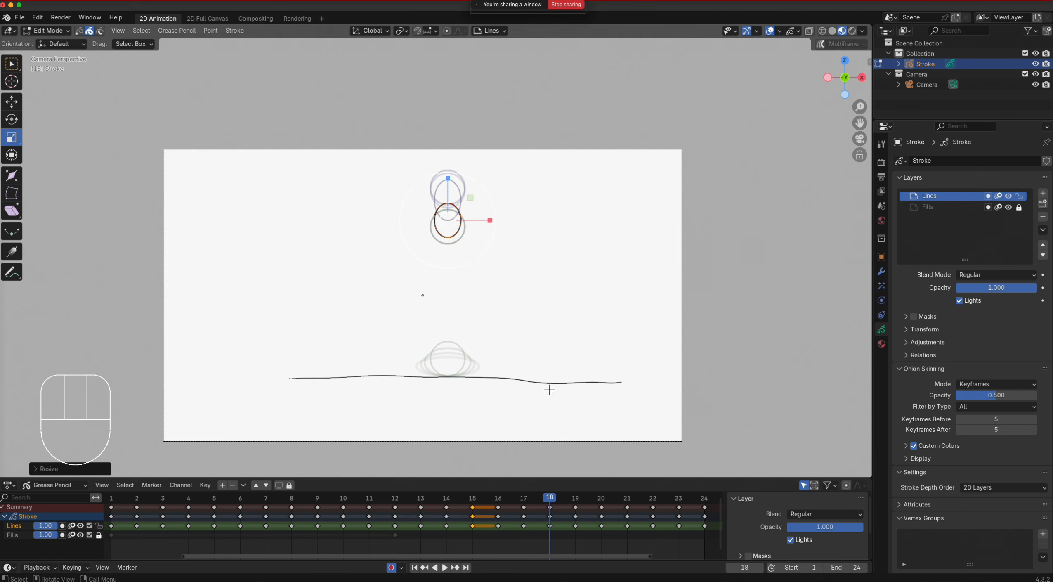
click(576, 498)
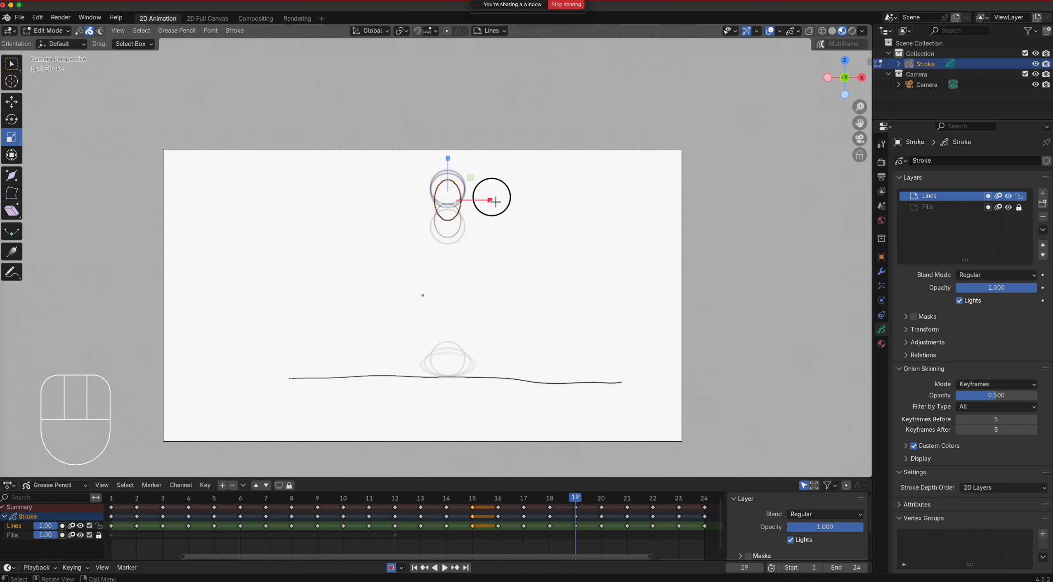
drag(494, 200, 508, 201)
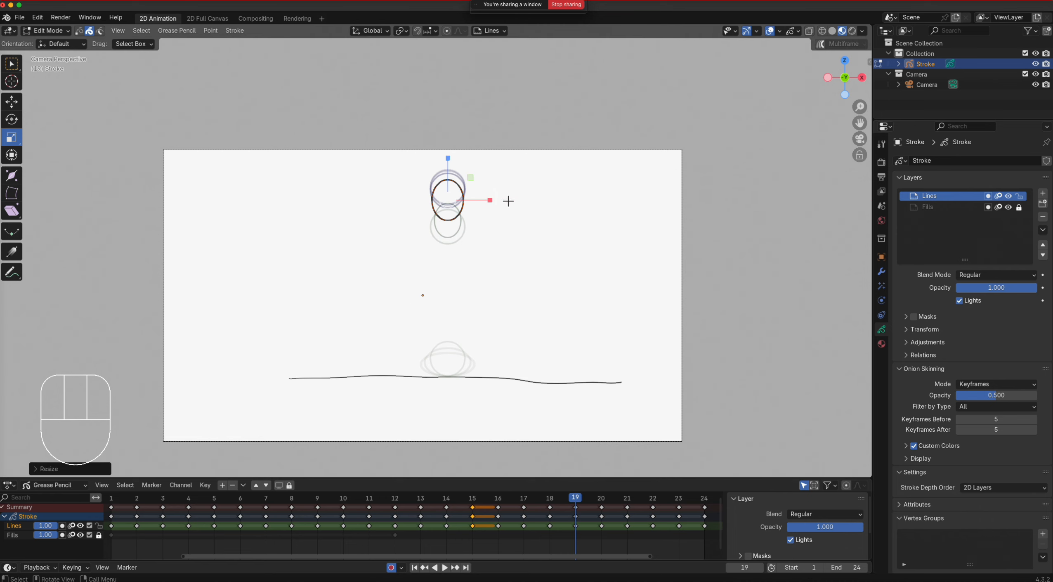
Step: On frame 18, widen the oval slightly, stretch it taller and move it a little further down
click(555, 498)
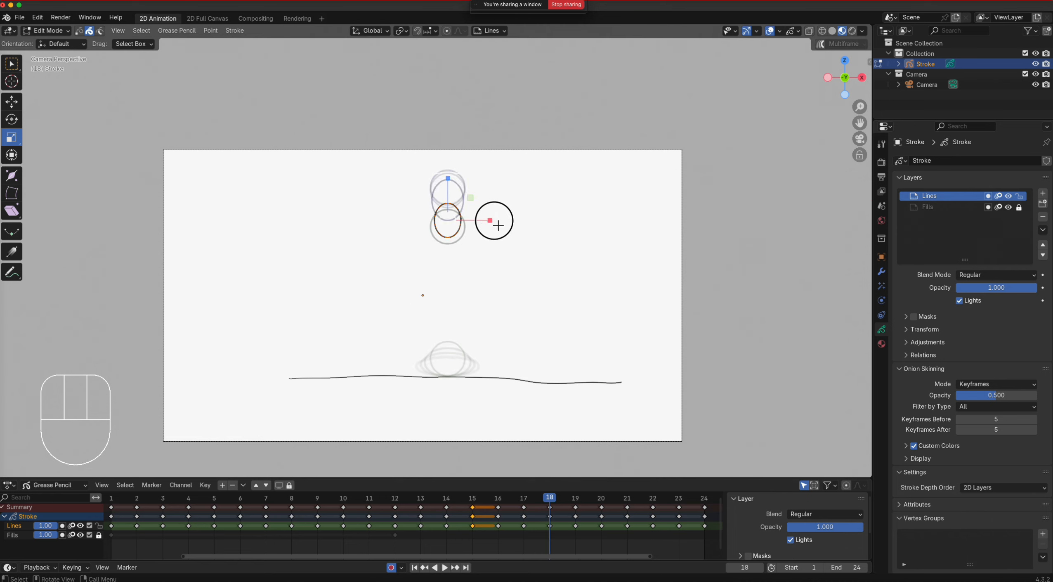
drag(489, 220, 505, 223)
drag(448, 177, 449, 155)
click(18, 106)
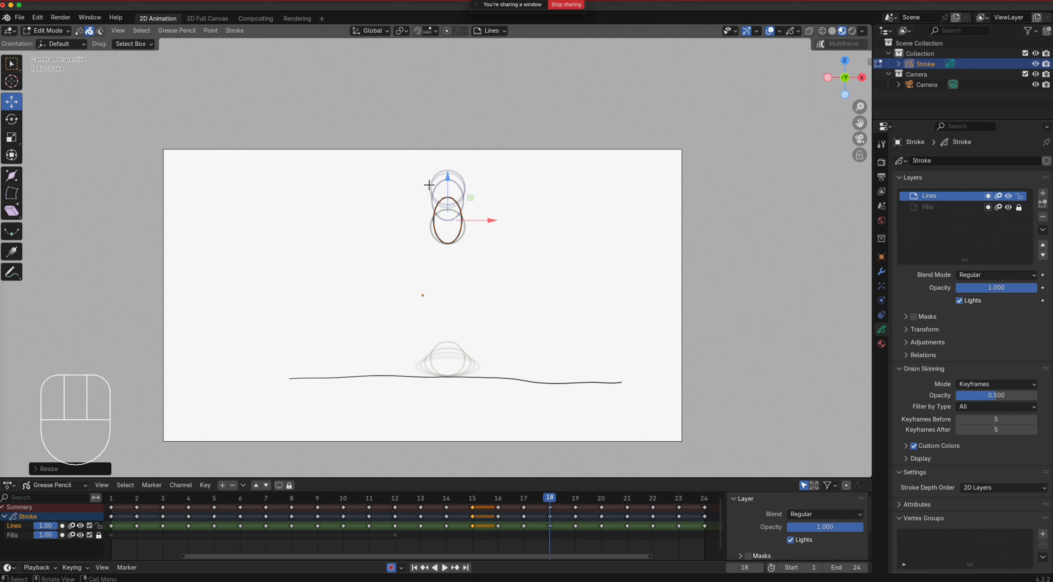
drag(449, 185, 450, 190)
Step: On frame 17, move the circle down below the frame 18 oval and reshape it into a tall, slim ellipse
click(524, 498)
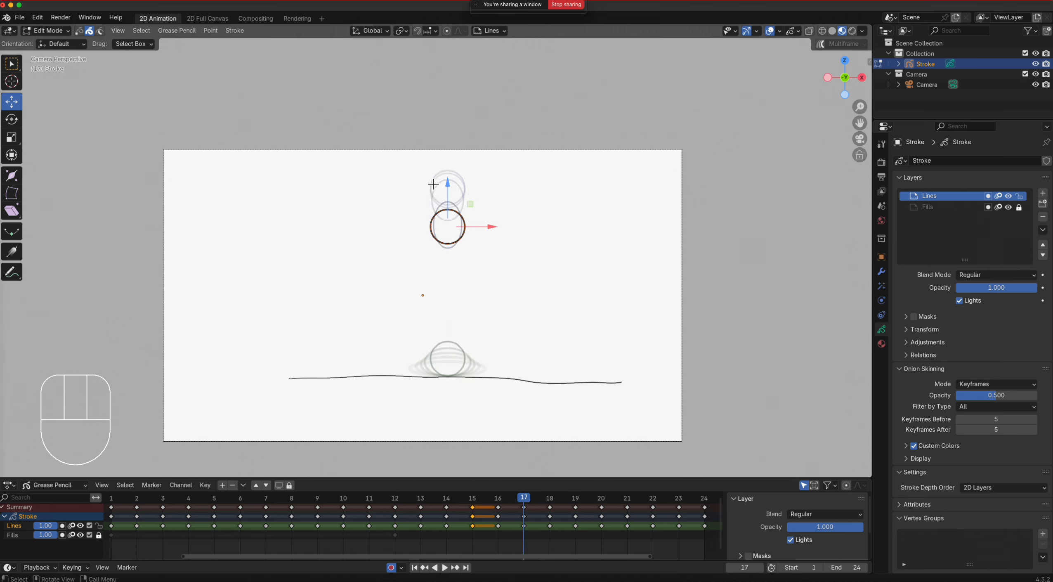
drag(454, 192, 468, 259)
click(14, 139)
right_click(474, 260)
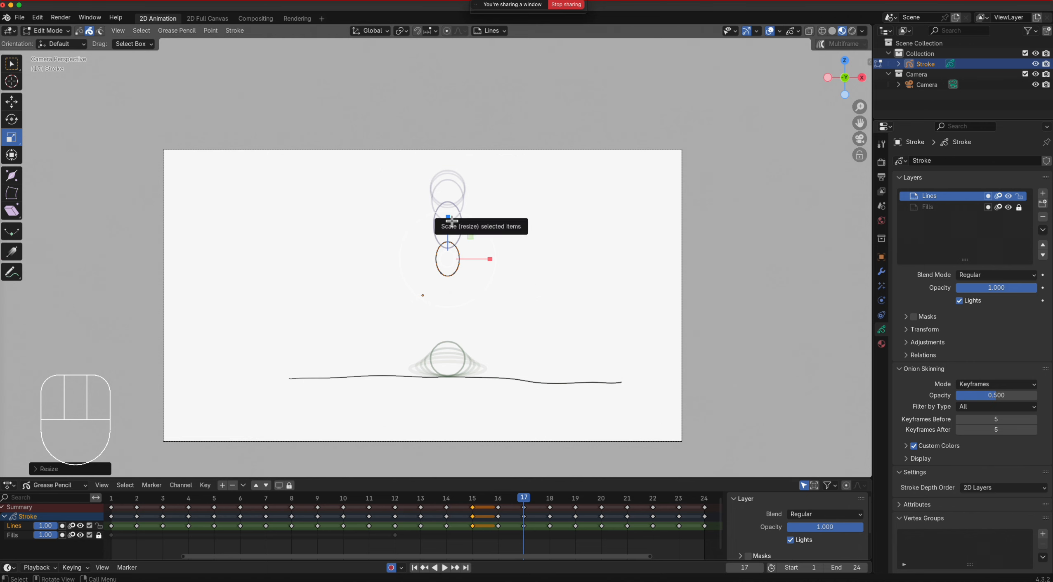
drag(448, 217, 448, 156)
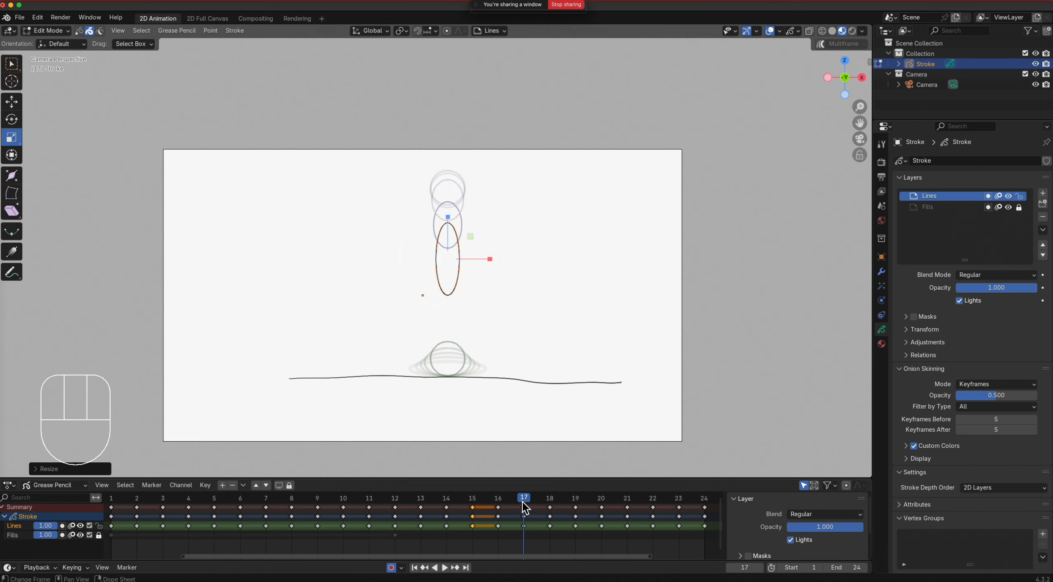
Step: On frame 16, reshape the circle into a tall, slim ellipse, move it up onto the ground line and play the animation
drag(524, 507, 502, 500)
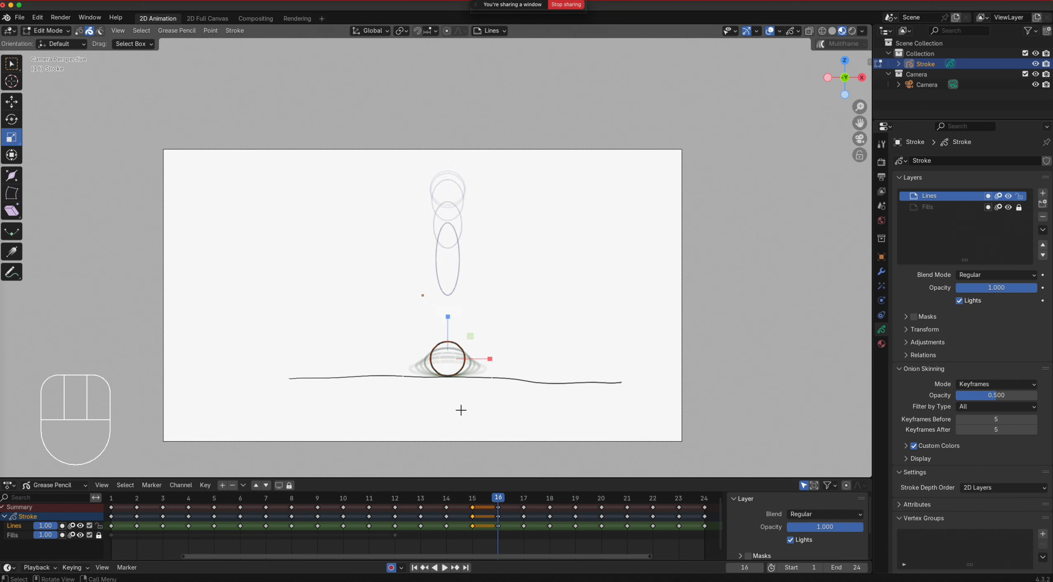
drag(452, 321, 438, 236)
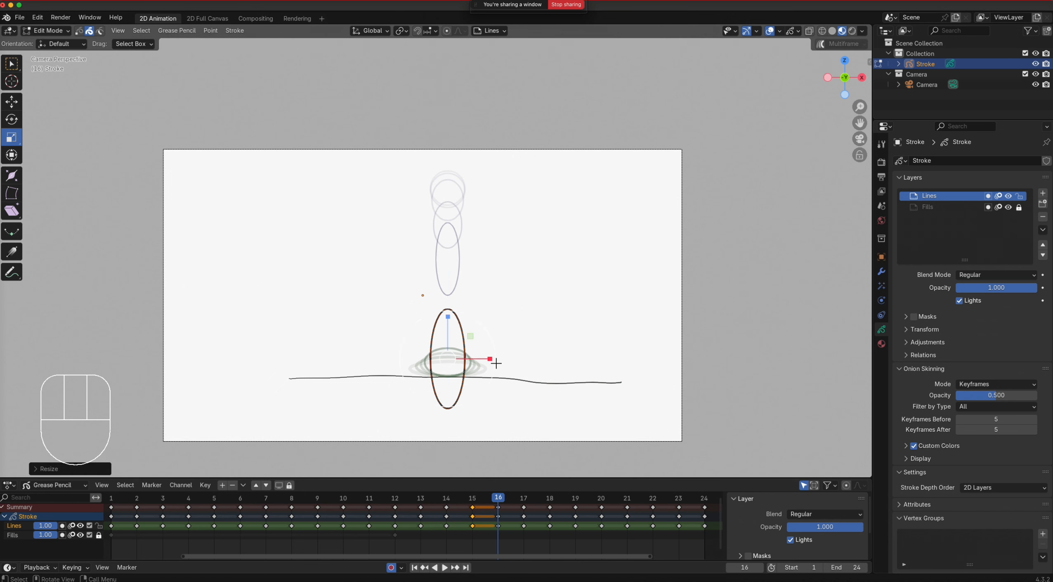
drag(491, 358, 468, 359)
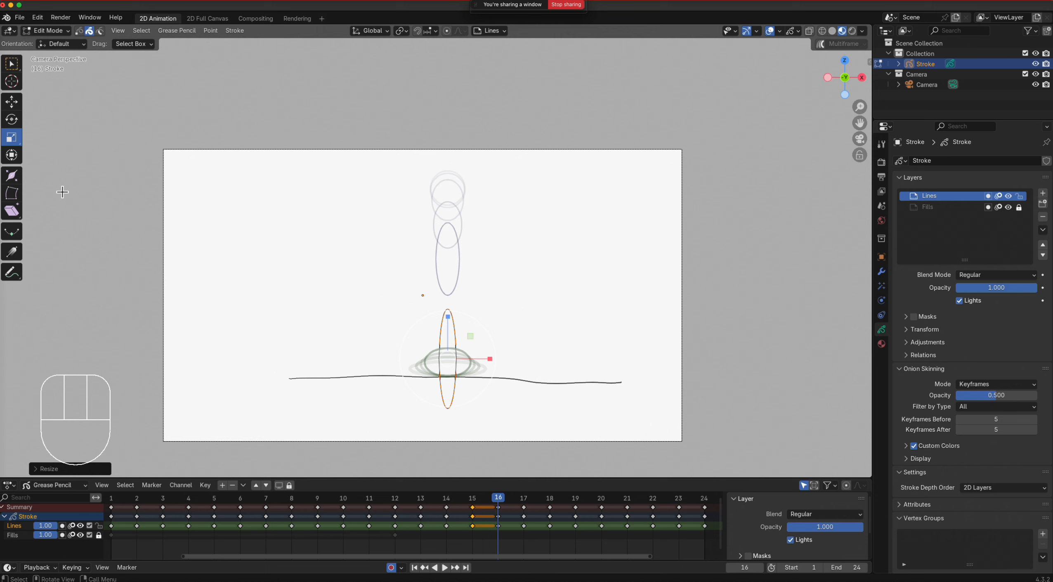
click(18, 103)
drag(447, 318, 456, 286)
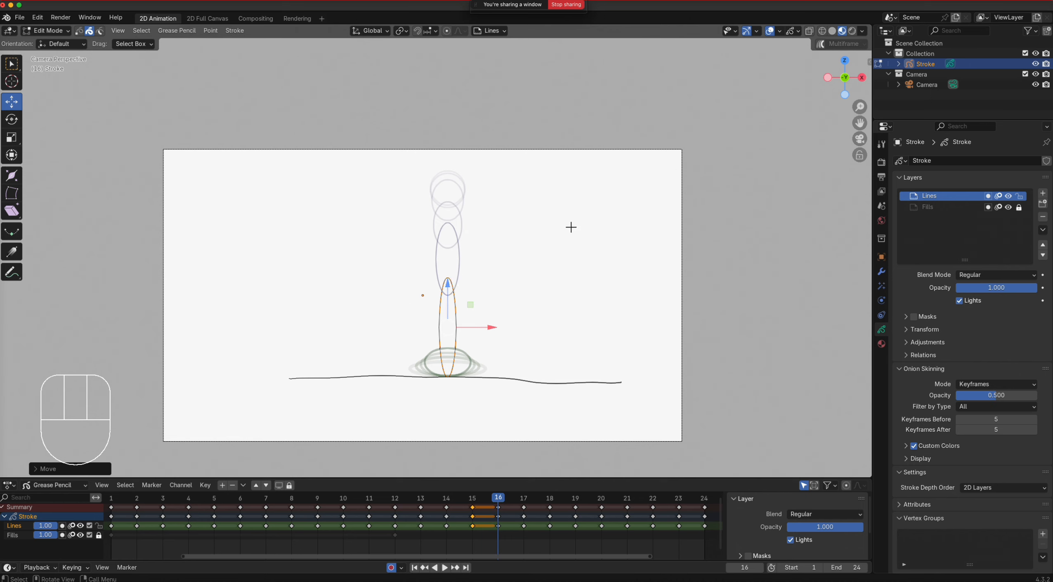
key(space)
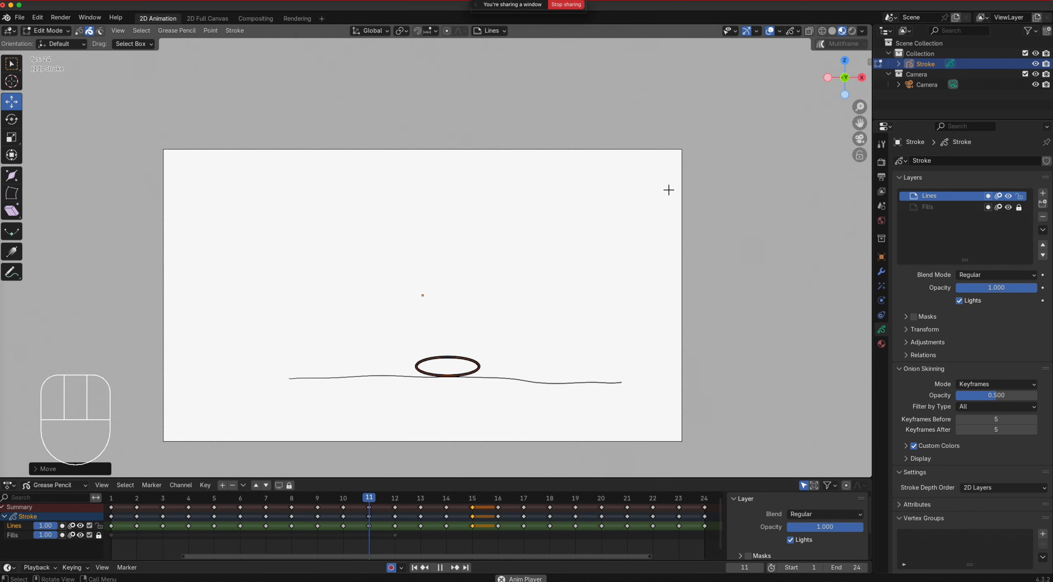
key(space)
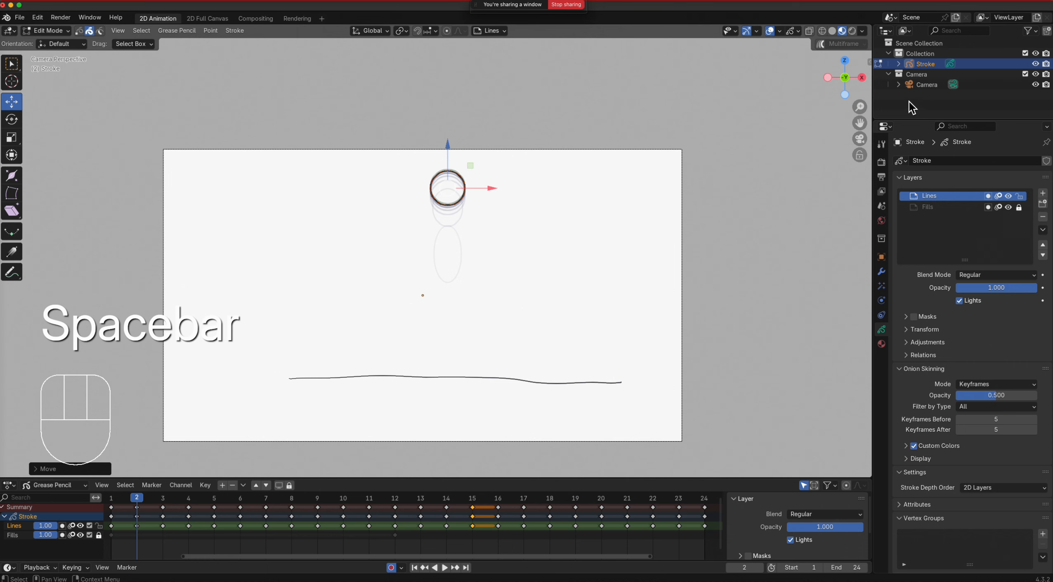
Step: Display all keyframes together with multiframe editing to compare the ball shapes, go to frame 17 and turn multiframe off
click(823, 44)
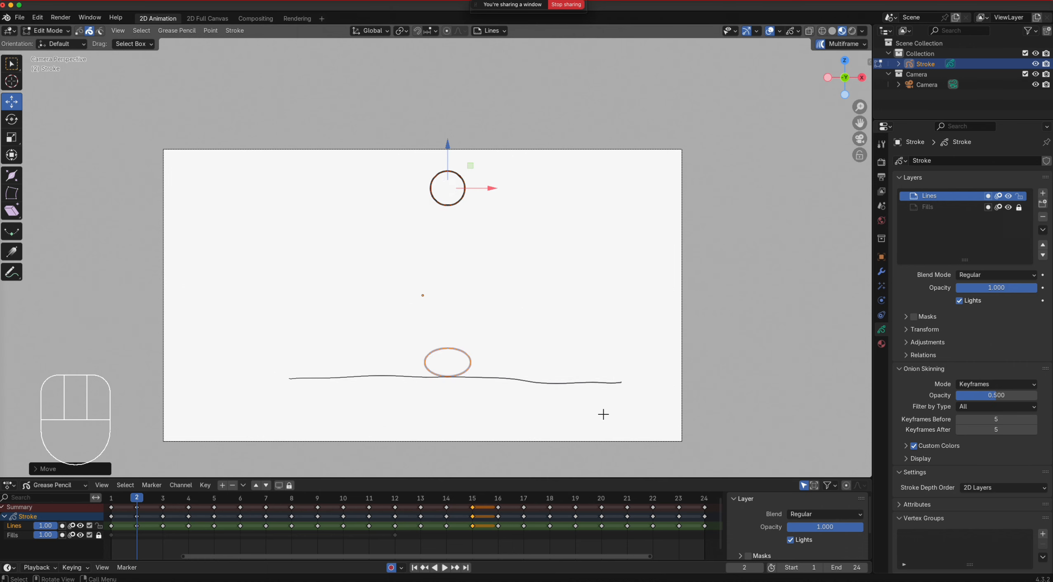
key(a)
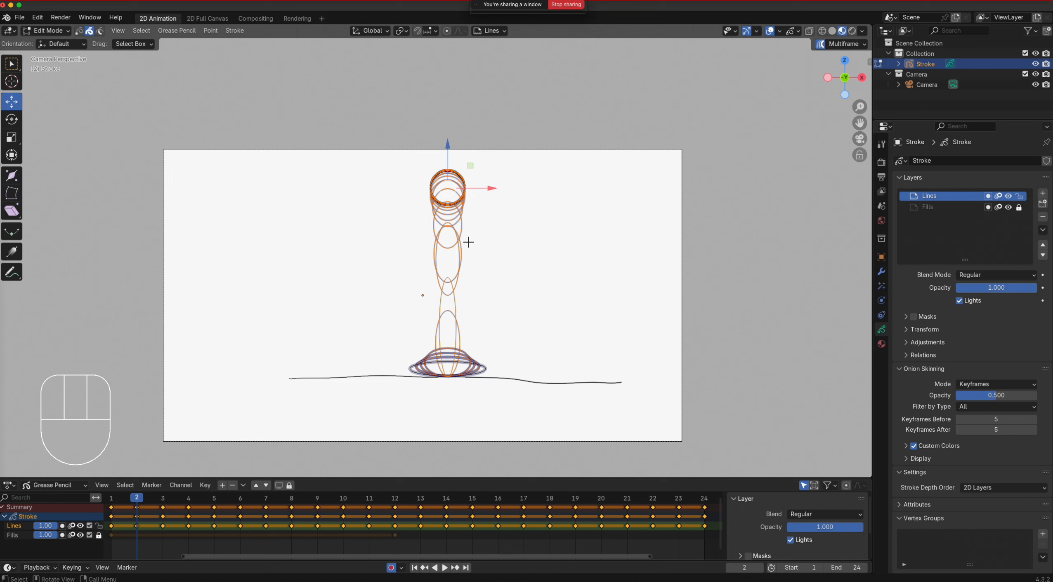
click(460, 305)
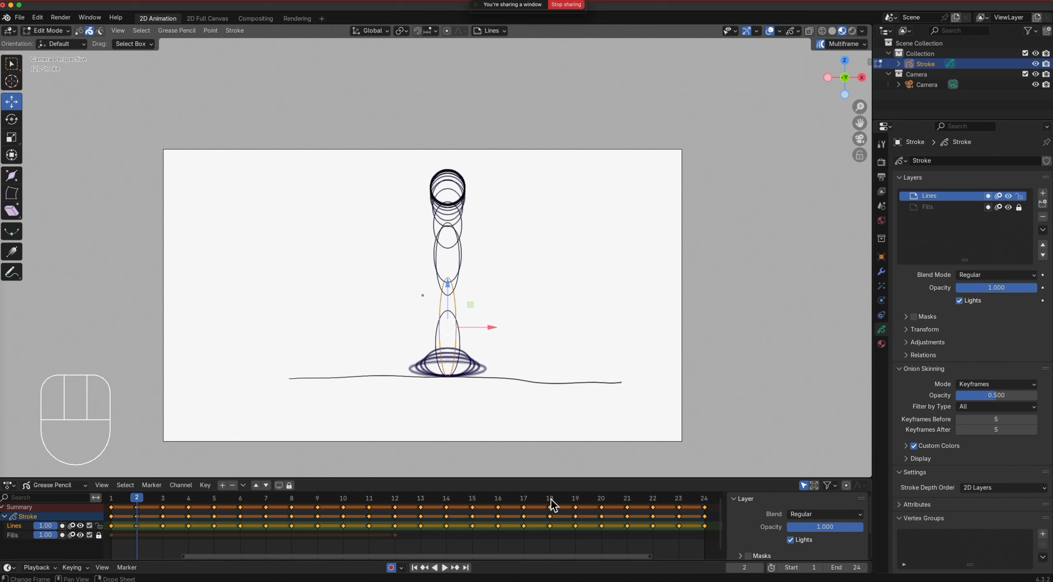
click(524, 498)
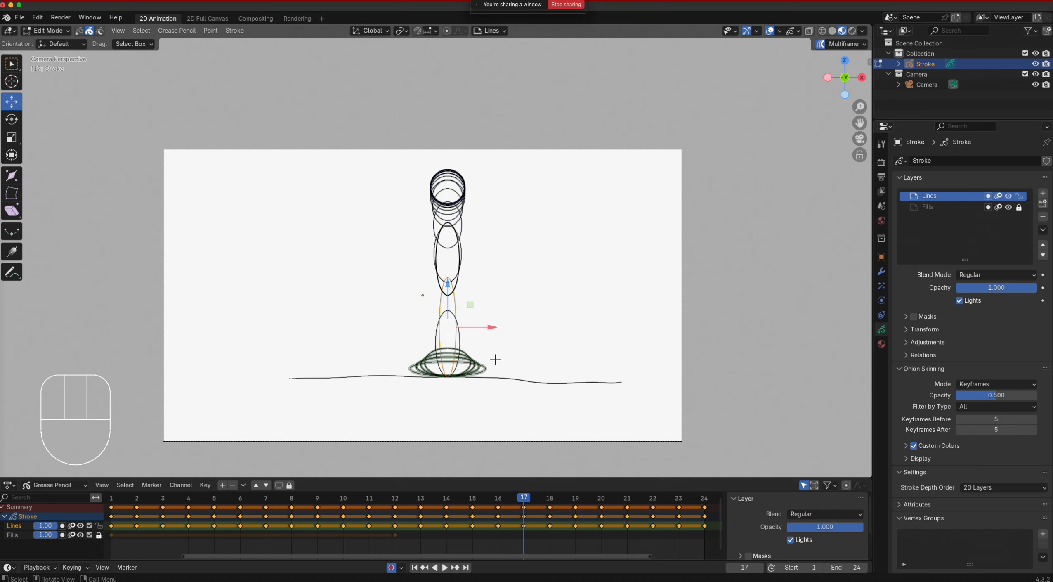
click(820, 44)
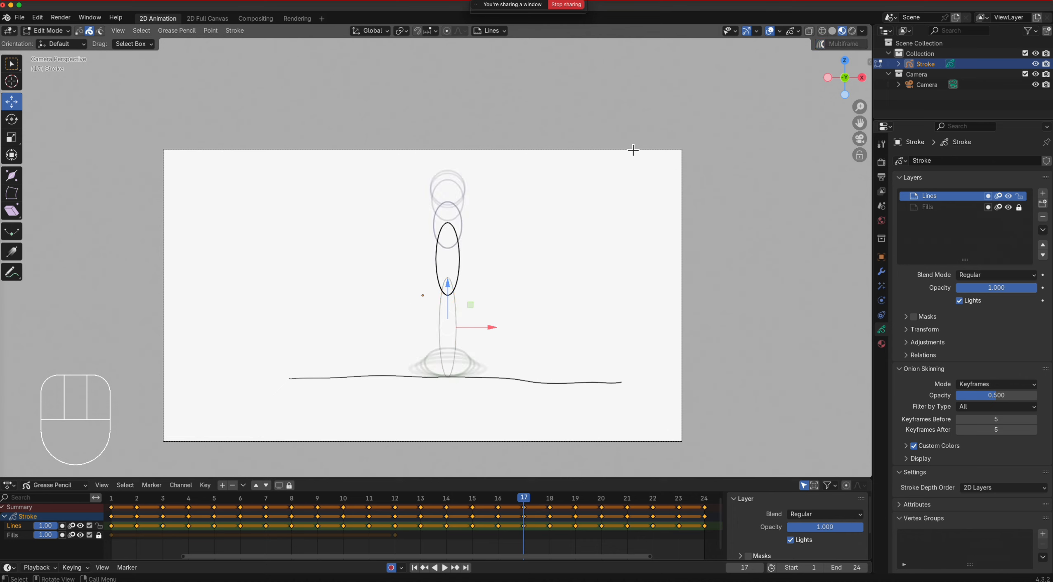
Step: Play back the bounce, go to the squashed ball on frame 10 and switch to Sculpt Mode
key(space)
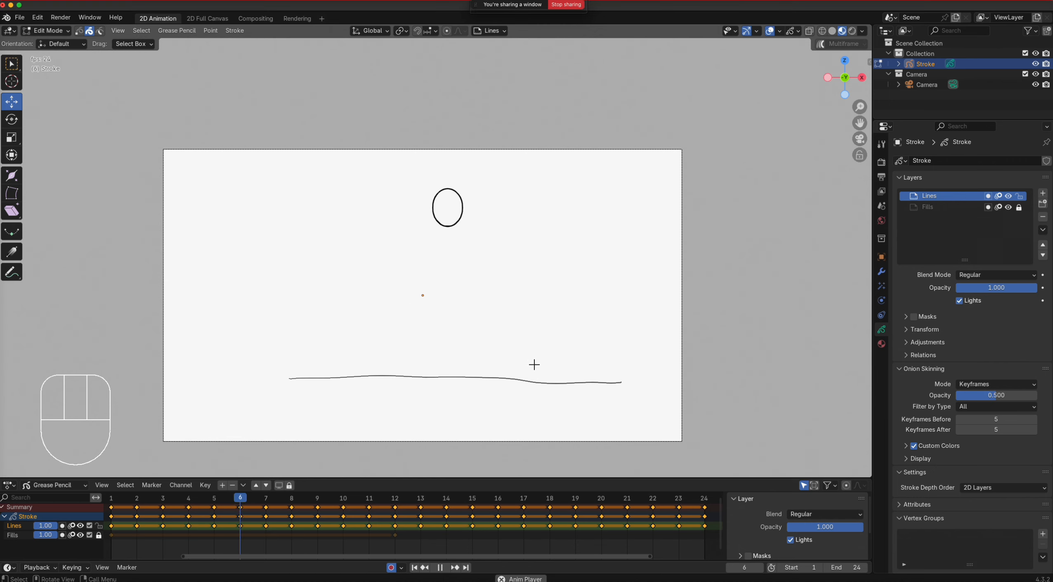
key(space)
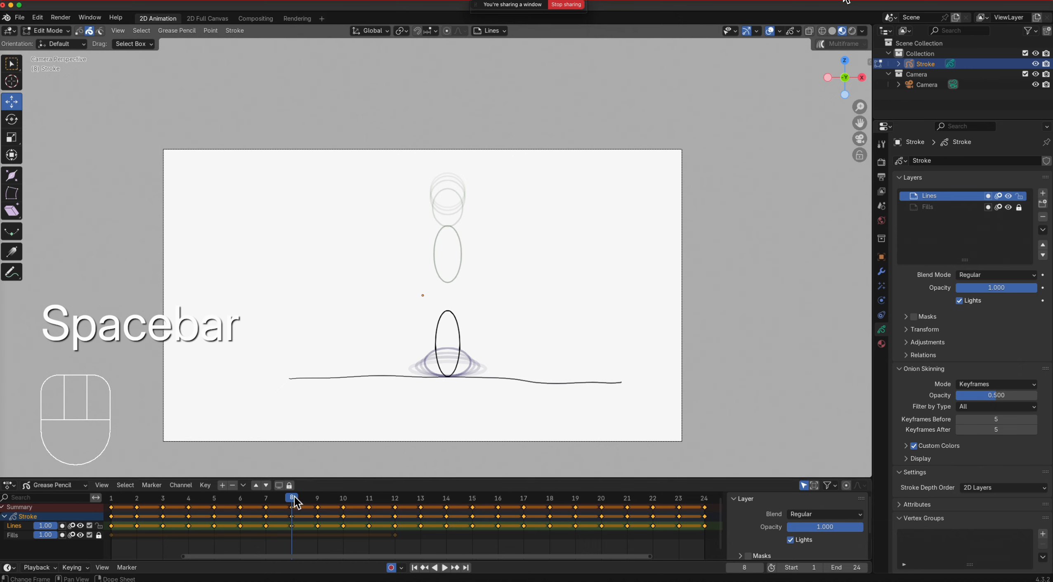
drag(295, 502, 343, 499)
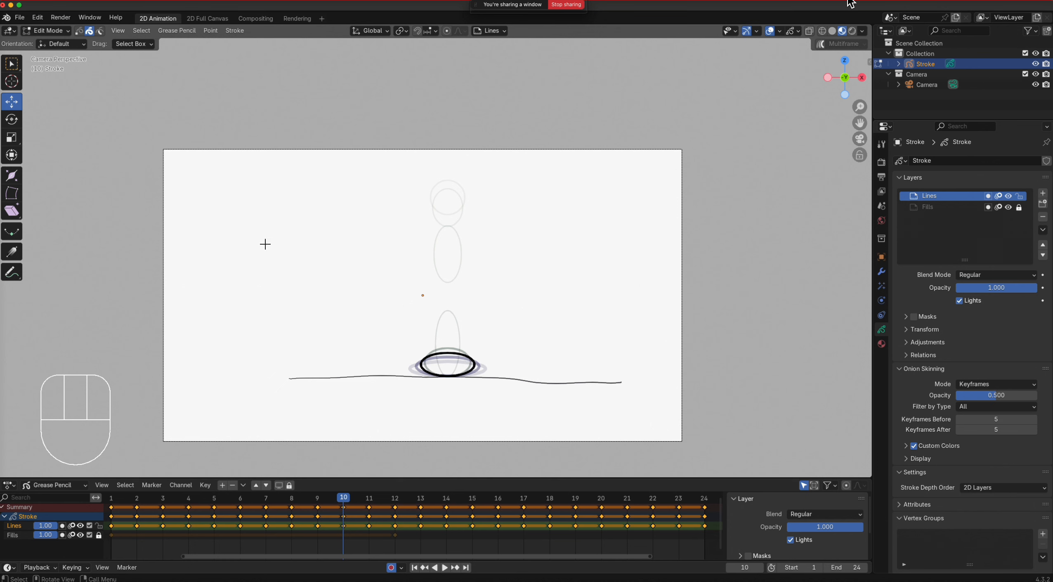
click(46, 31)
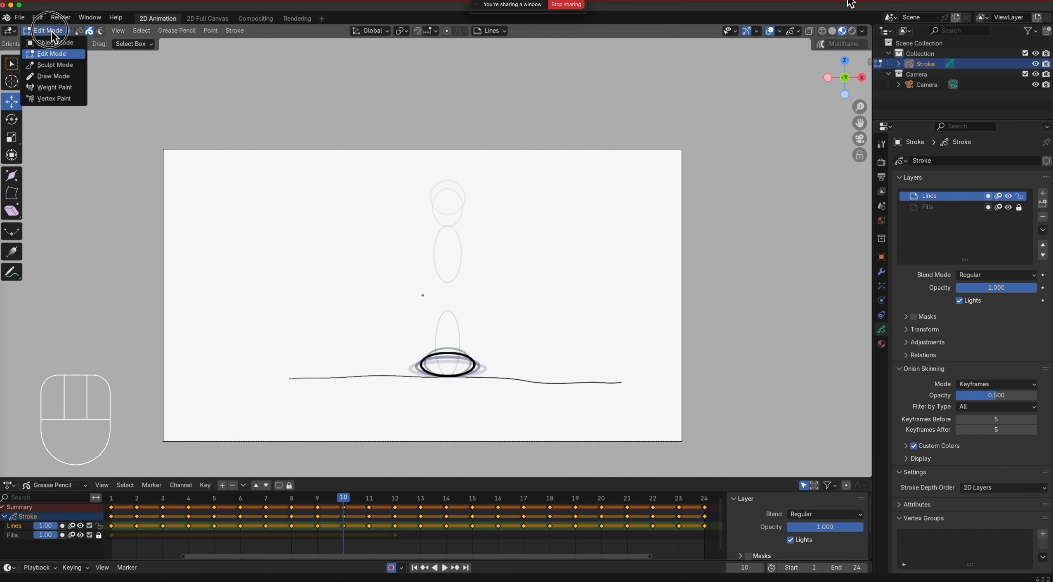
click(56, 70)
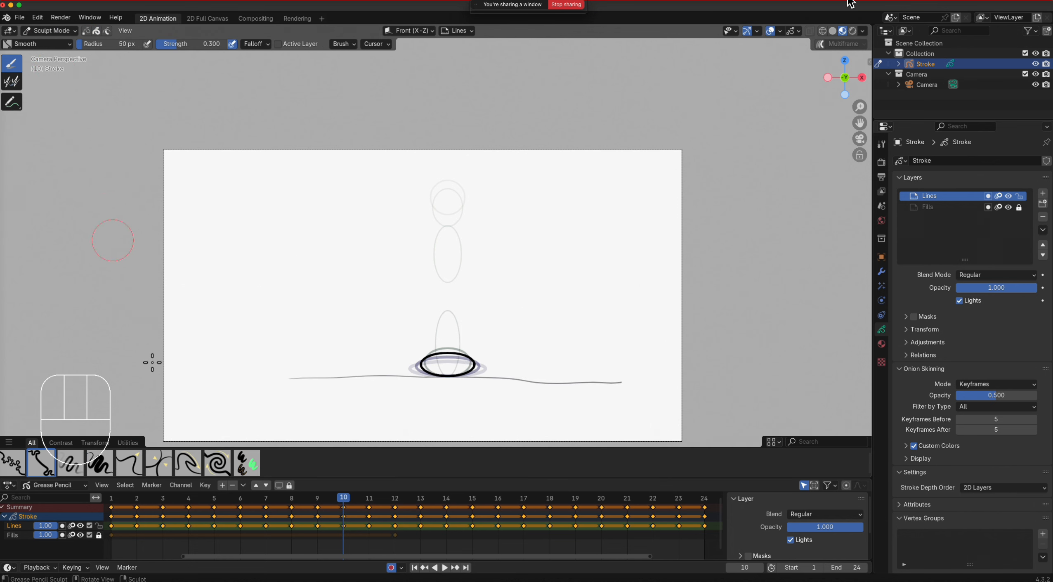